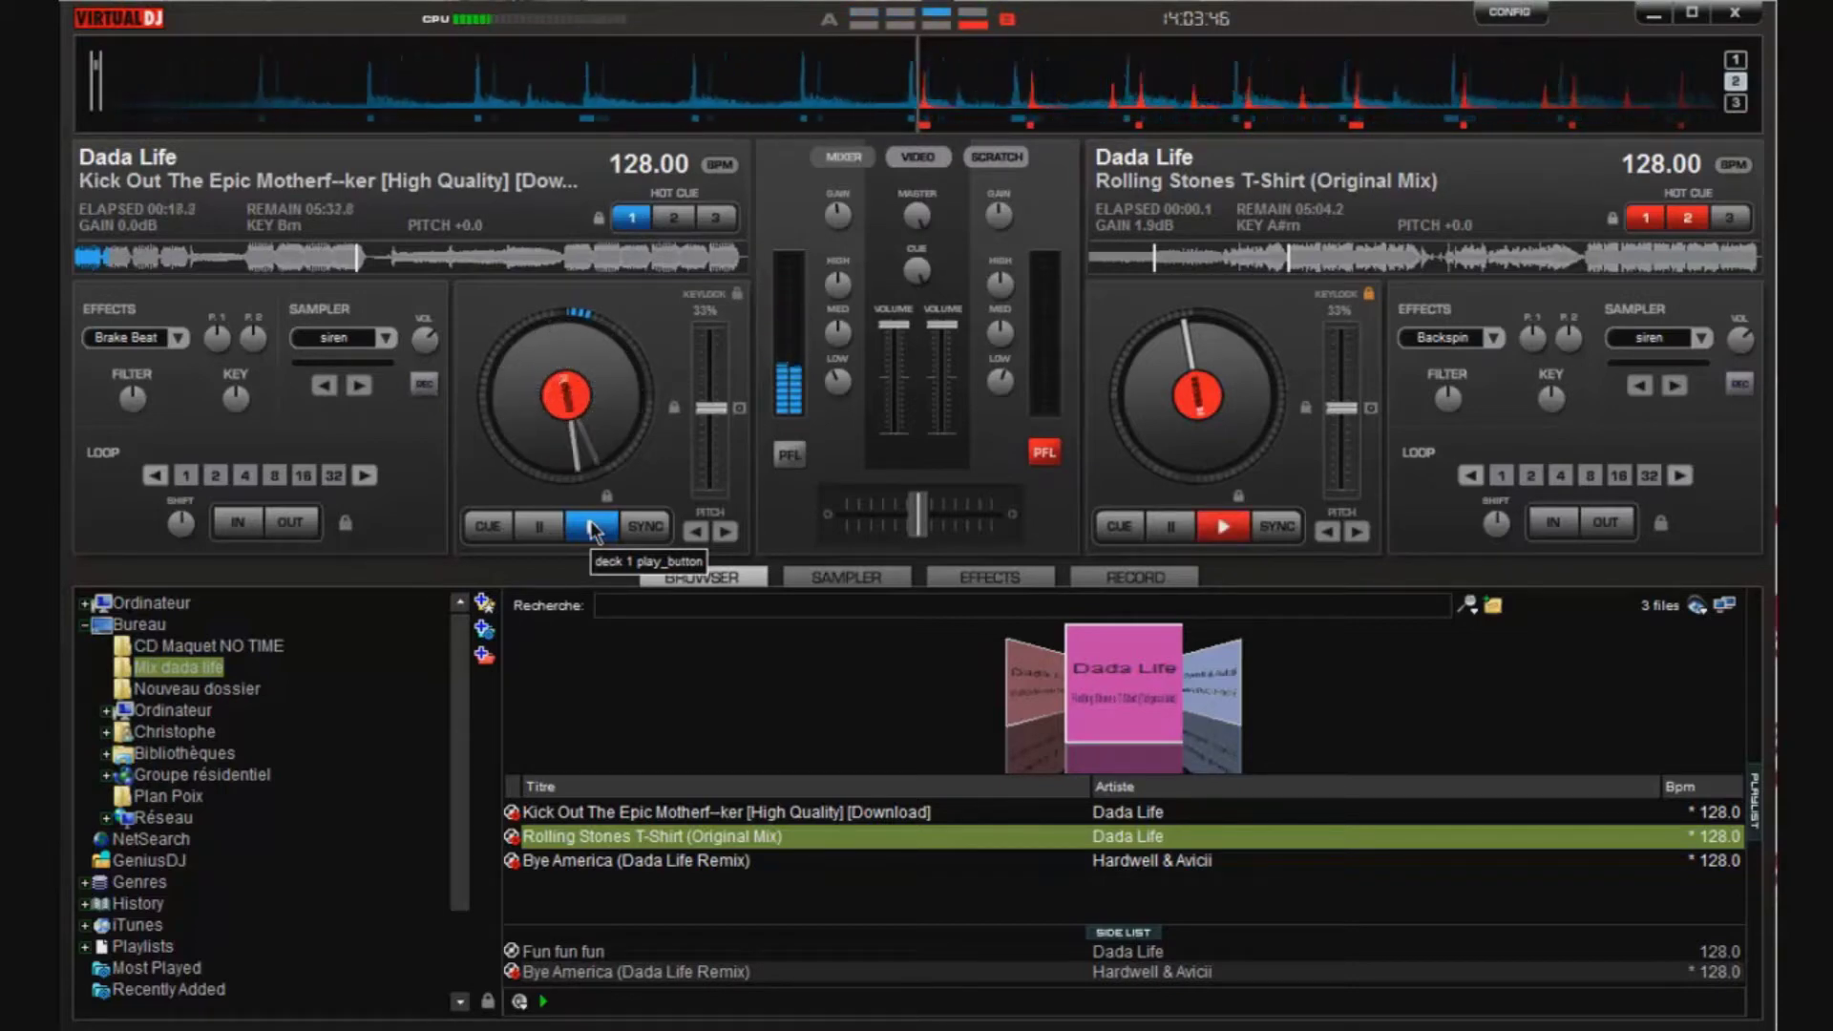
- Choose the FlippinDouble effect from the sound effects list
left_click(990, 577)
scroll(382, 795, "down", 4)
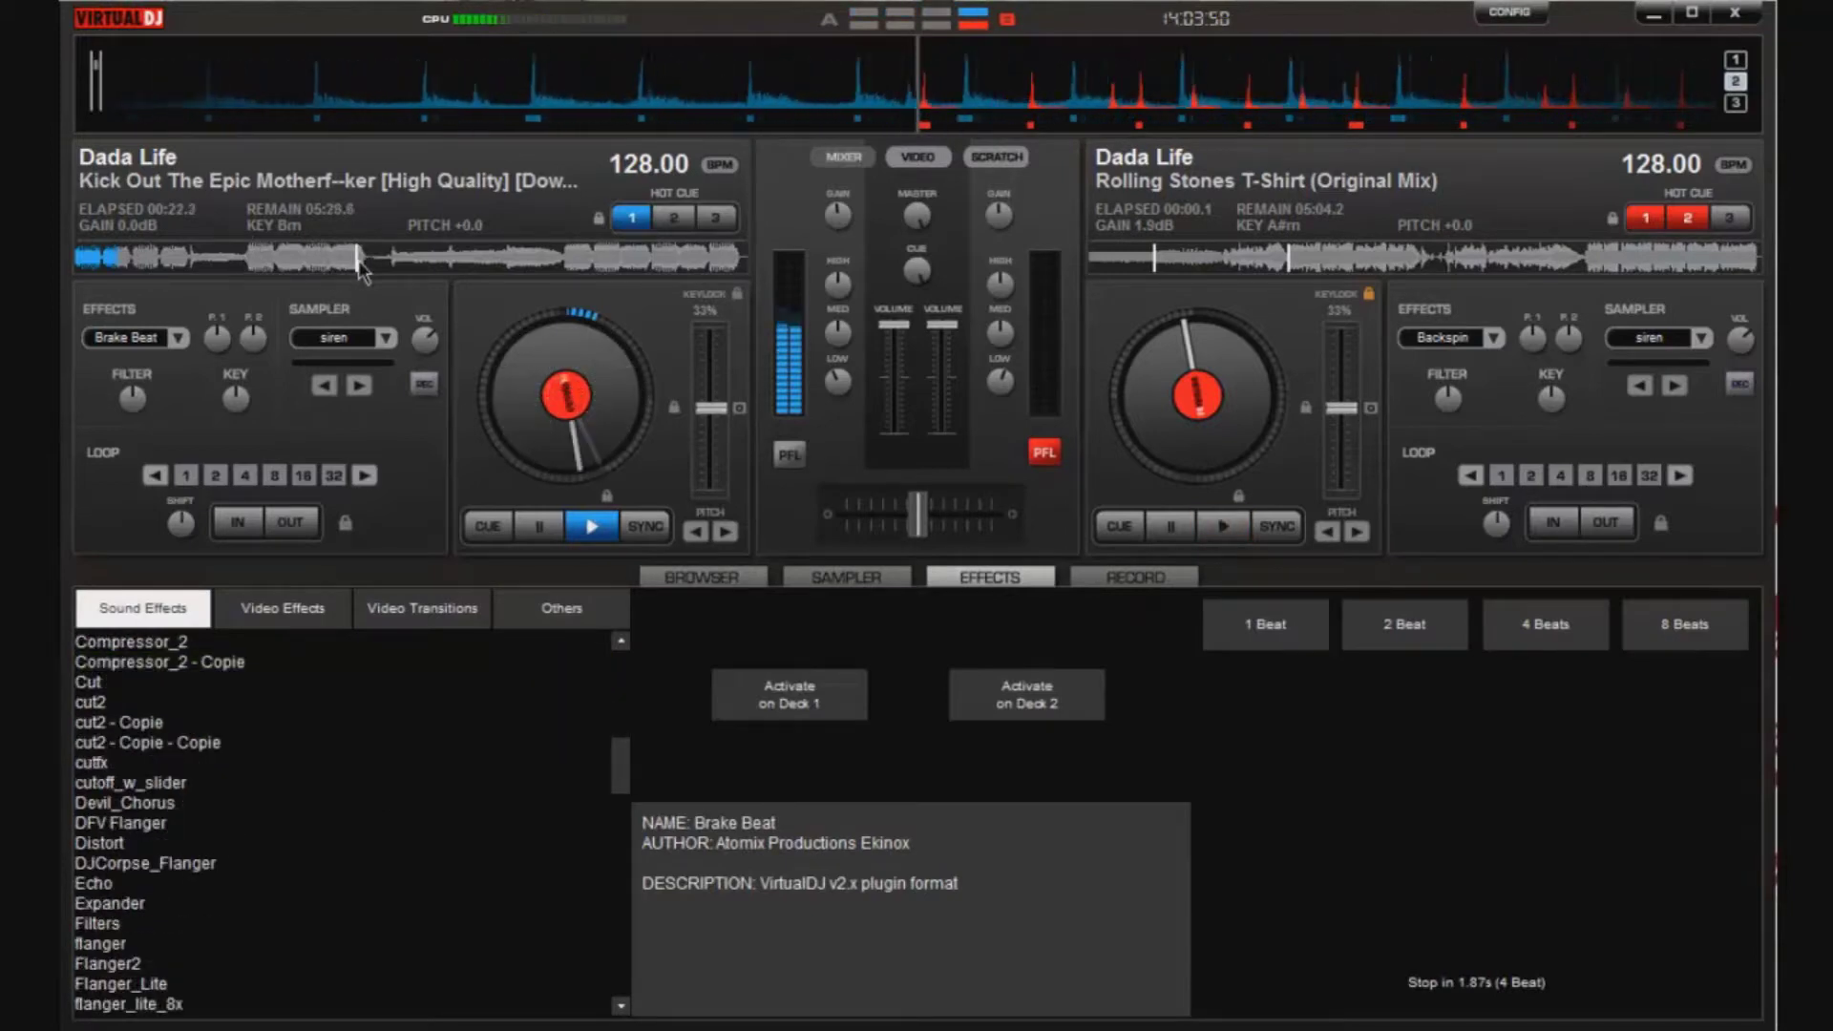
scroll(254, 859, "down", 5)
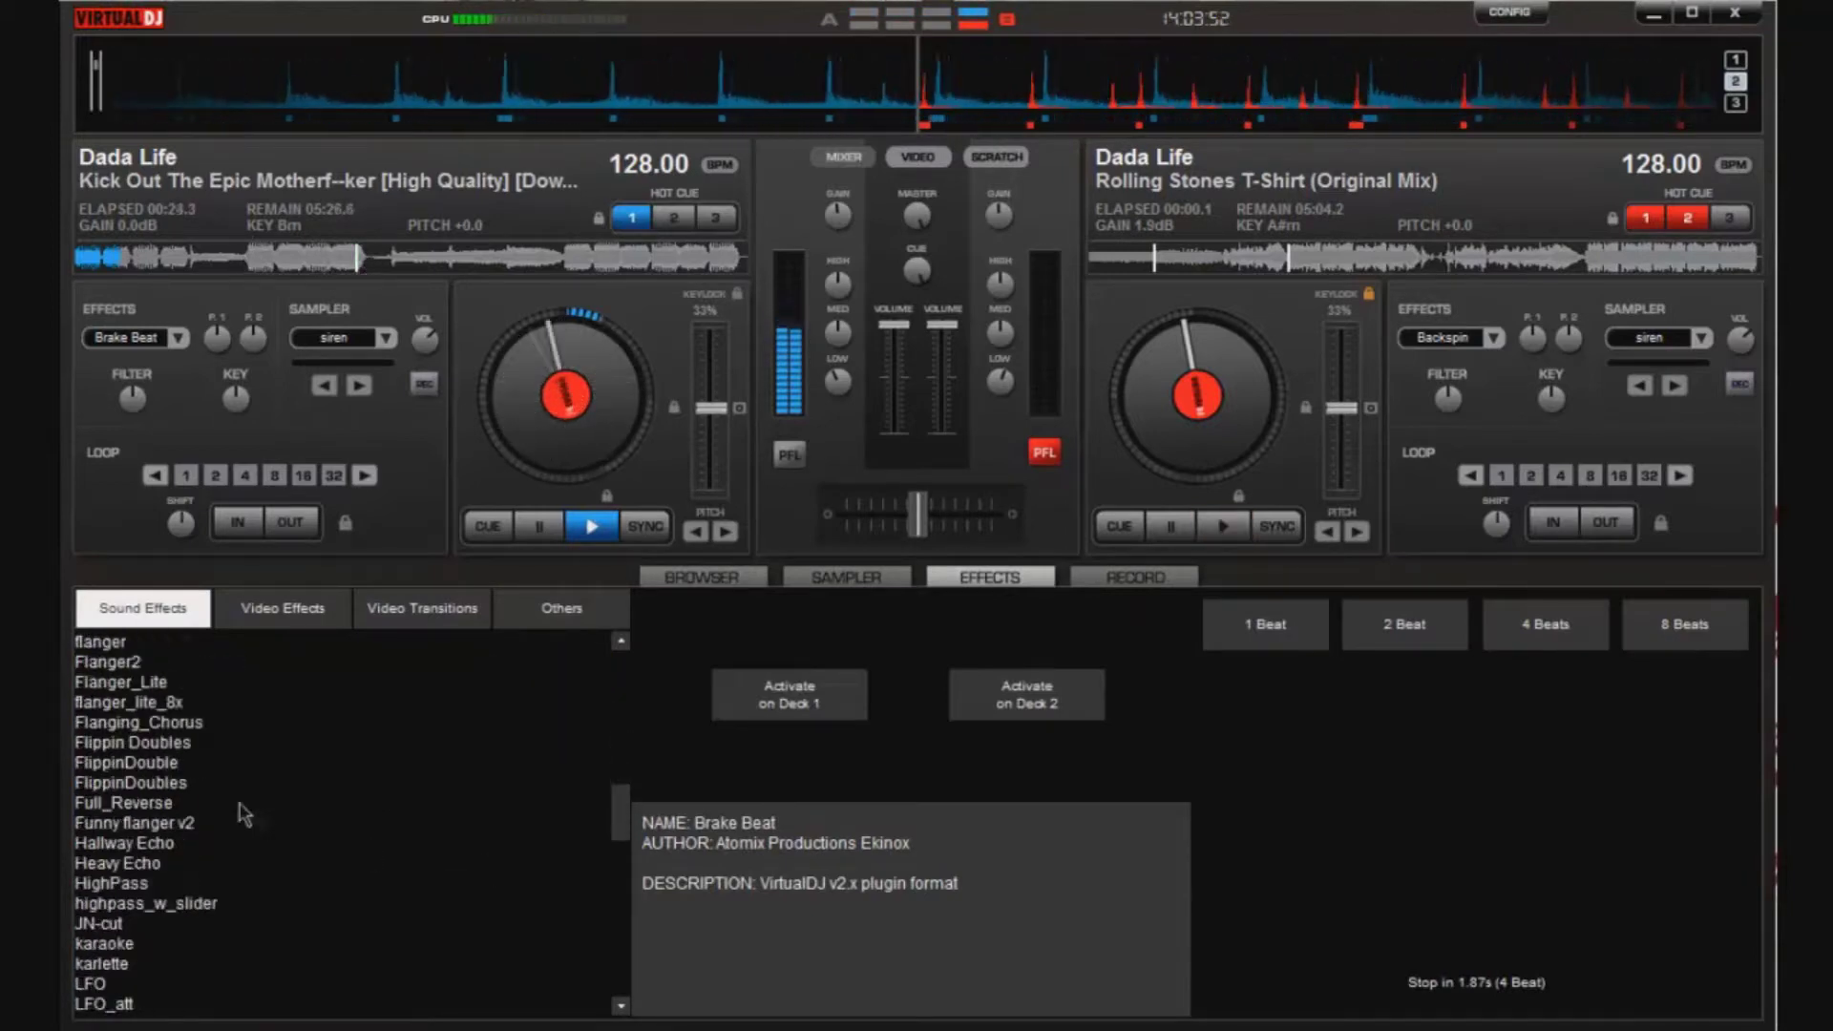
left_click(254, 762)
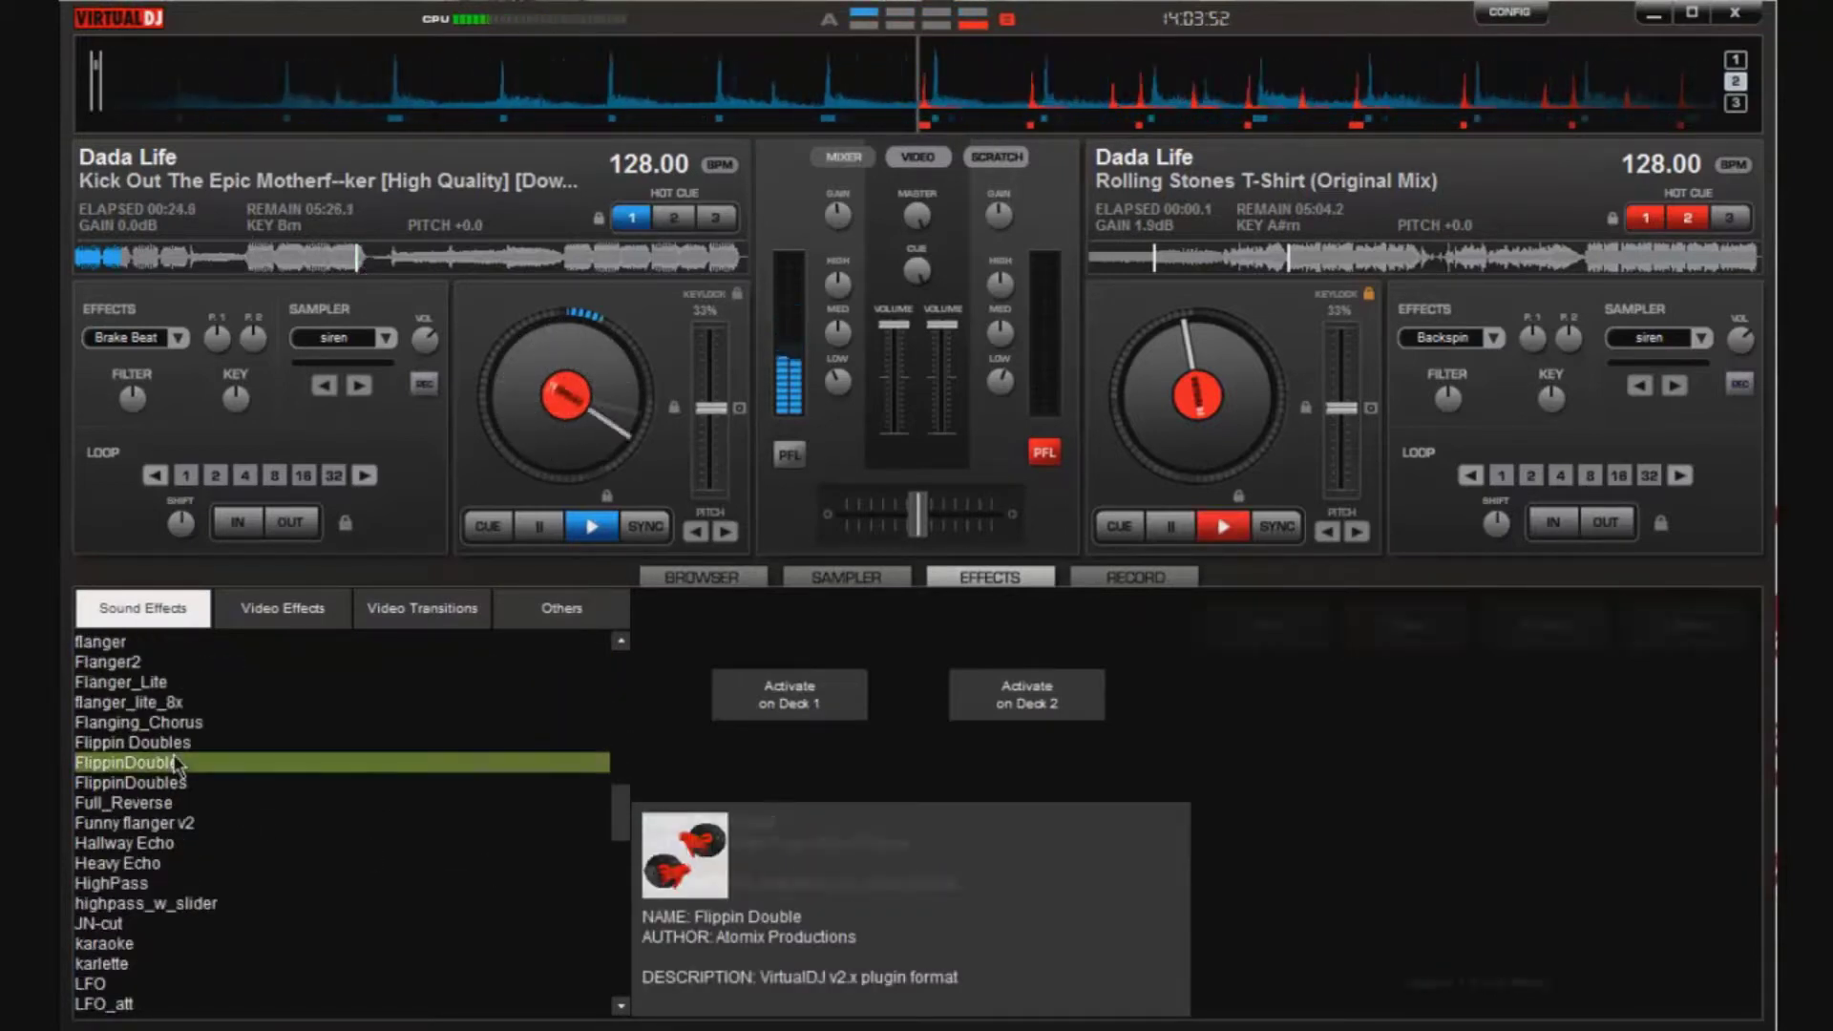
- Toggle the FlippinDouble effect on and off repeatedly on deck 1 while its track plays
left_click(782, 693)
left_click(781, 691)
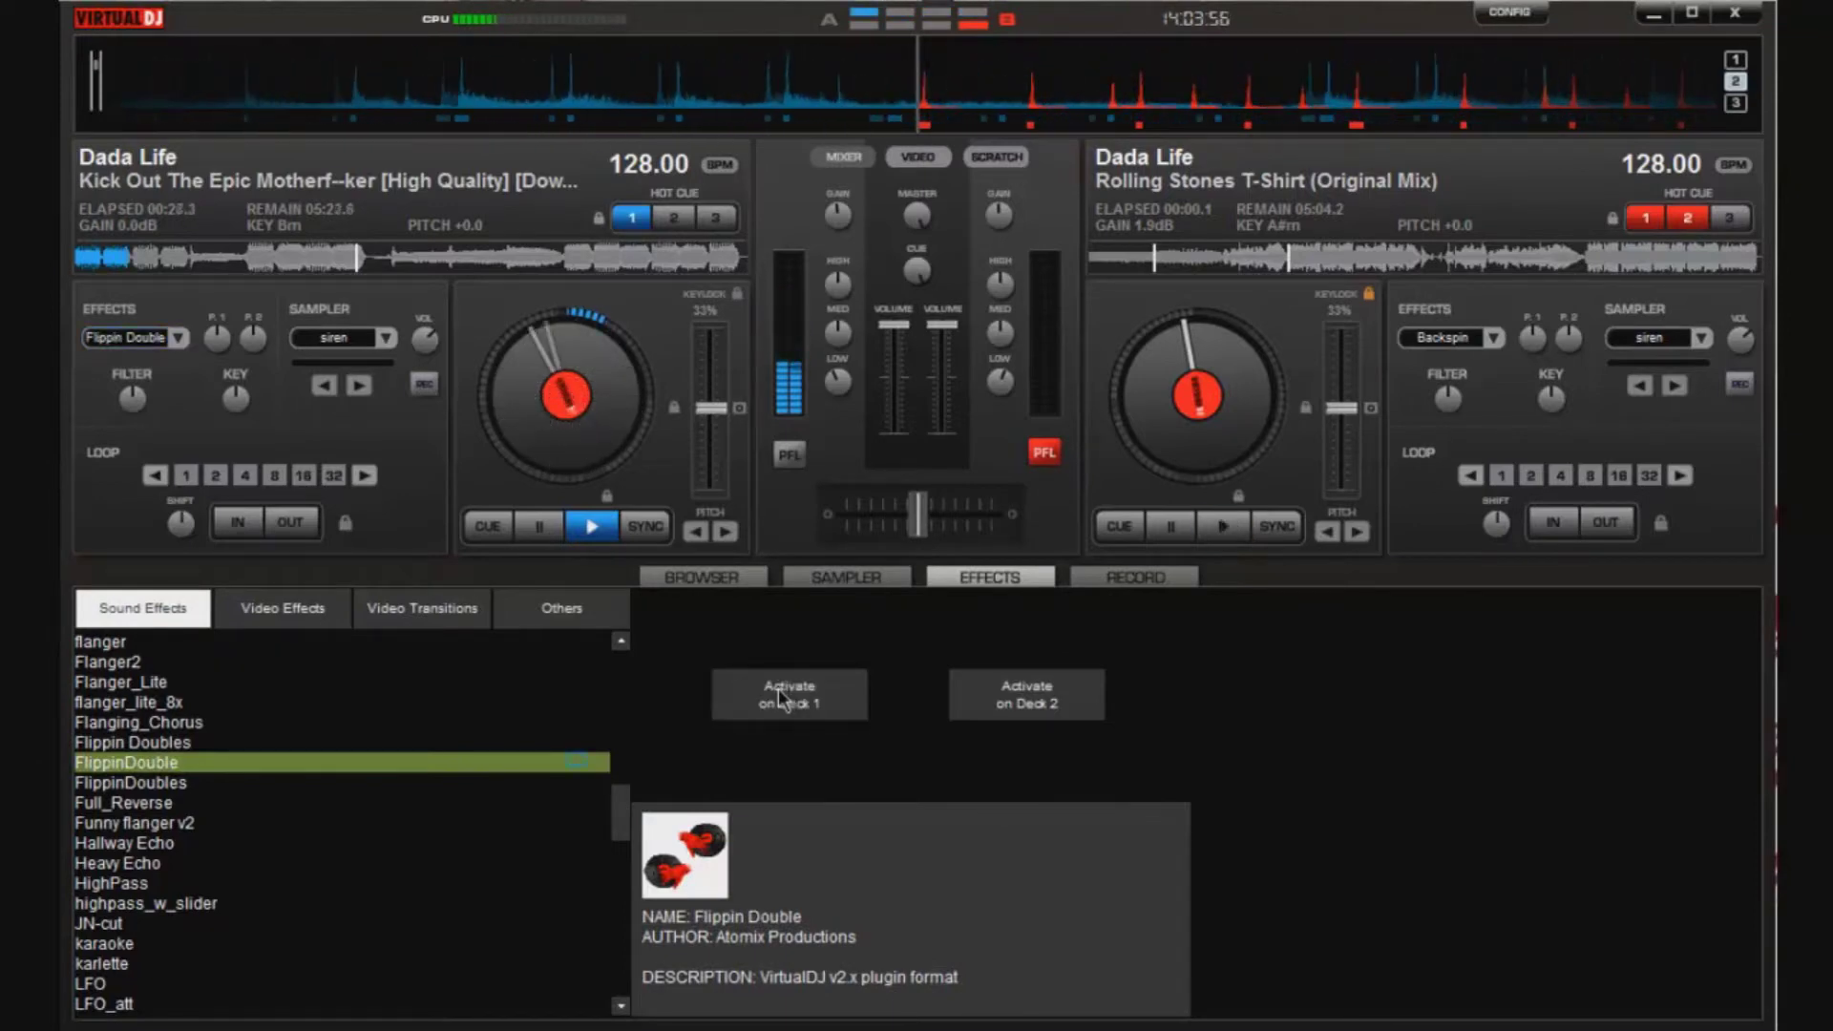
left_click(781, 689)
left_click(781, 690)
key("space")
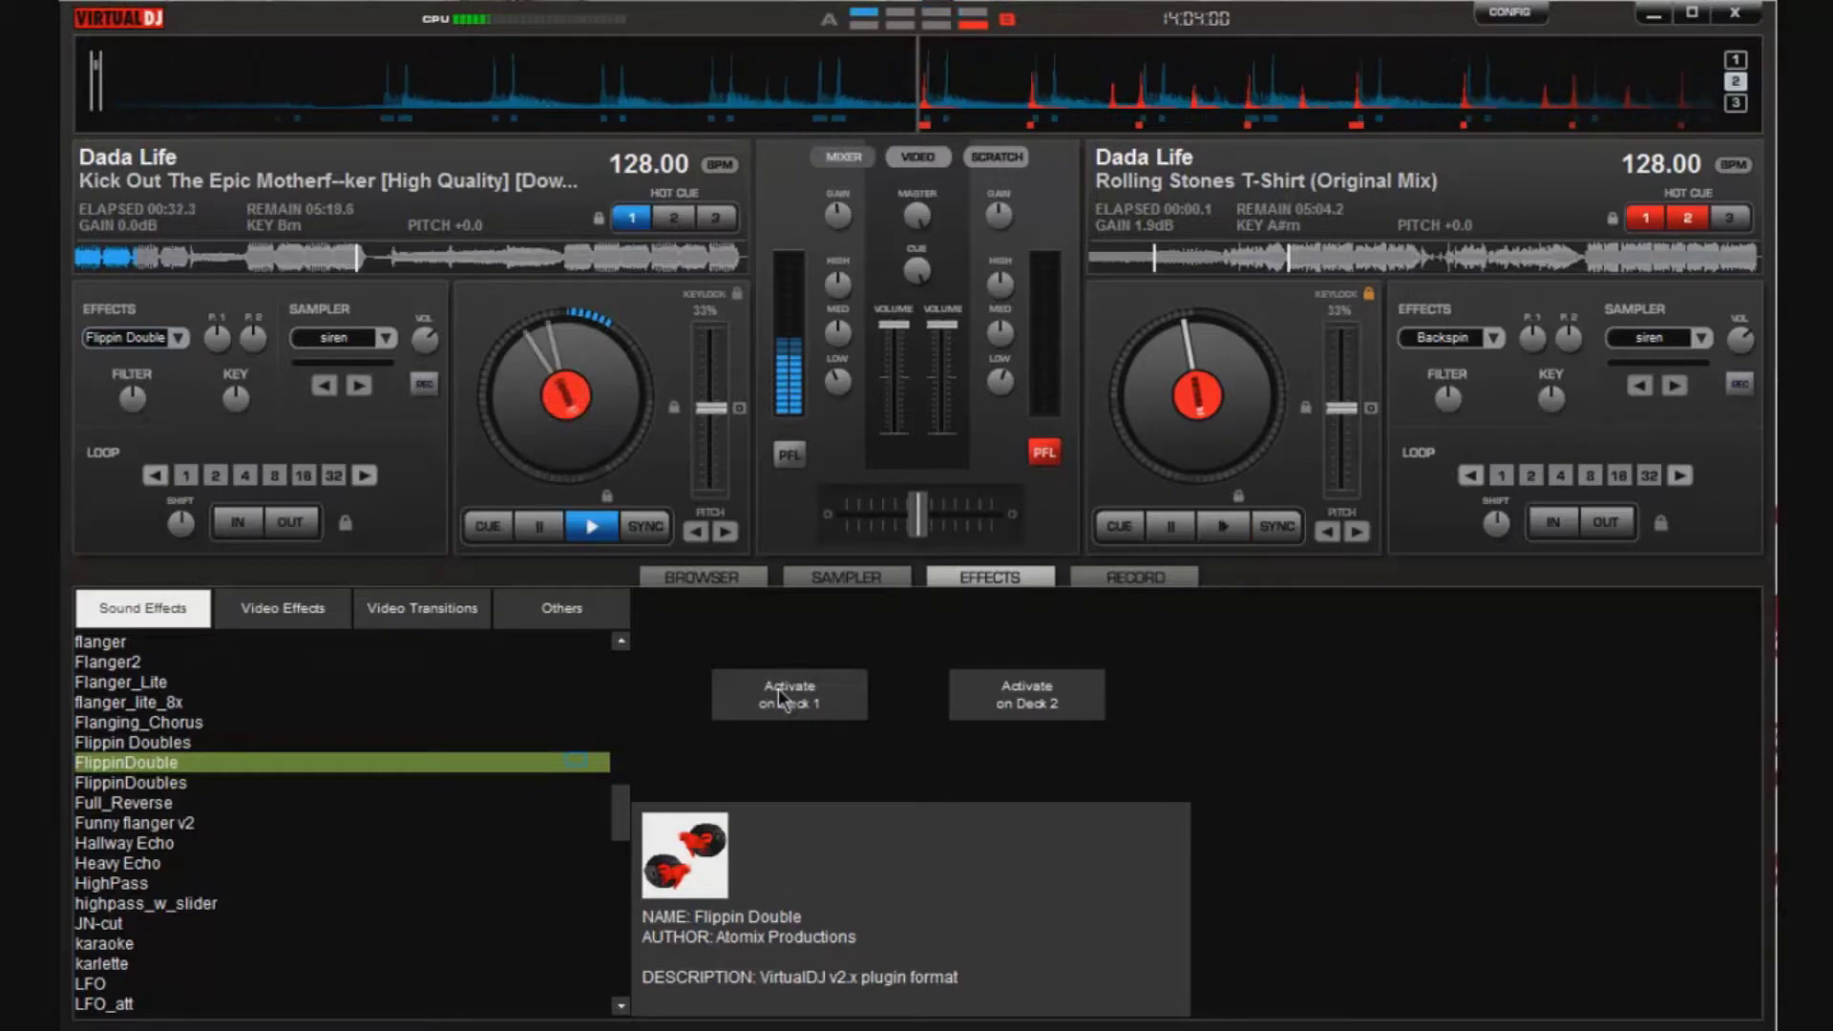
left_click(779, 690)
left_click(781, 689)
left_click(781, 690)
left_click(781, 690)
left_click(781, 689)
left_click(781, 689)
left_click(781, 689)
left_click(781, 693)
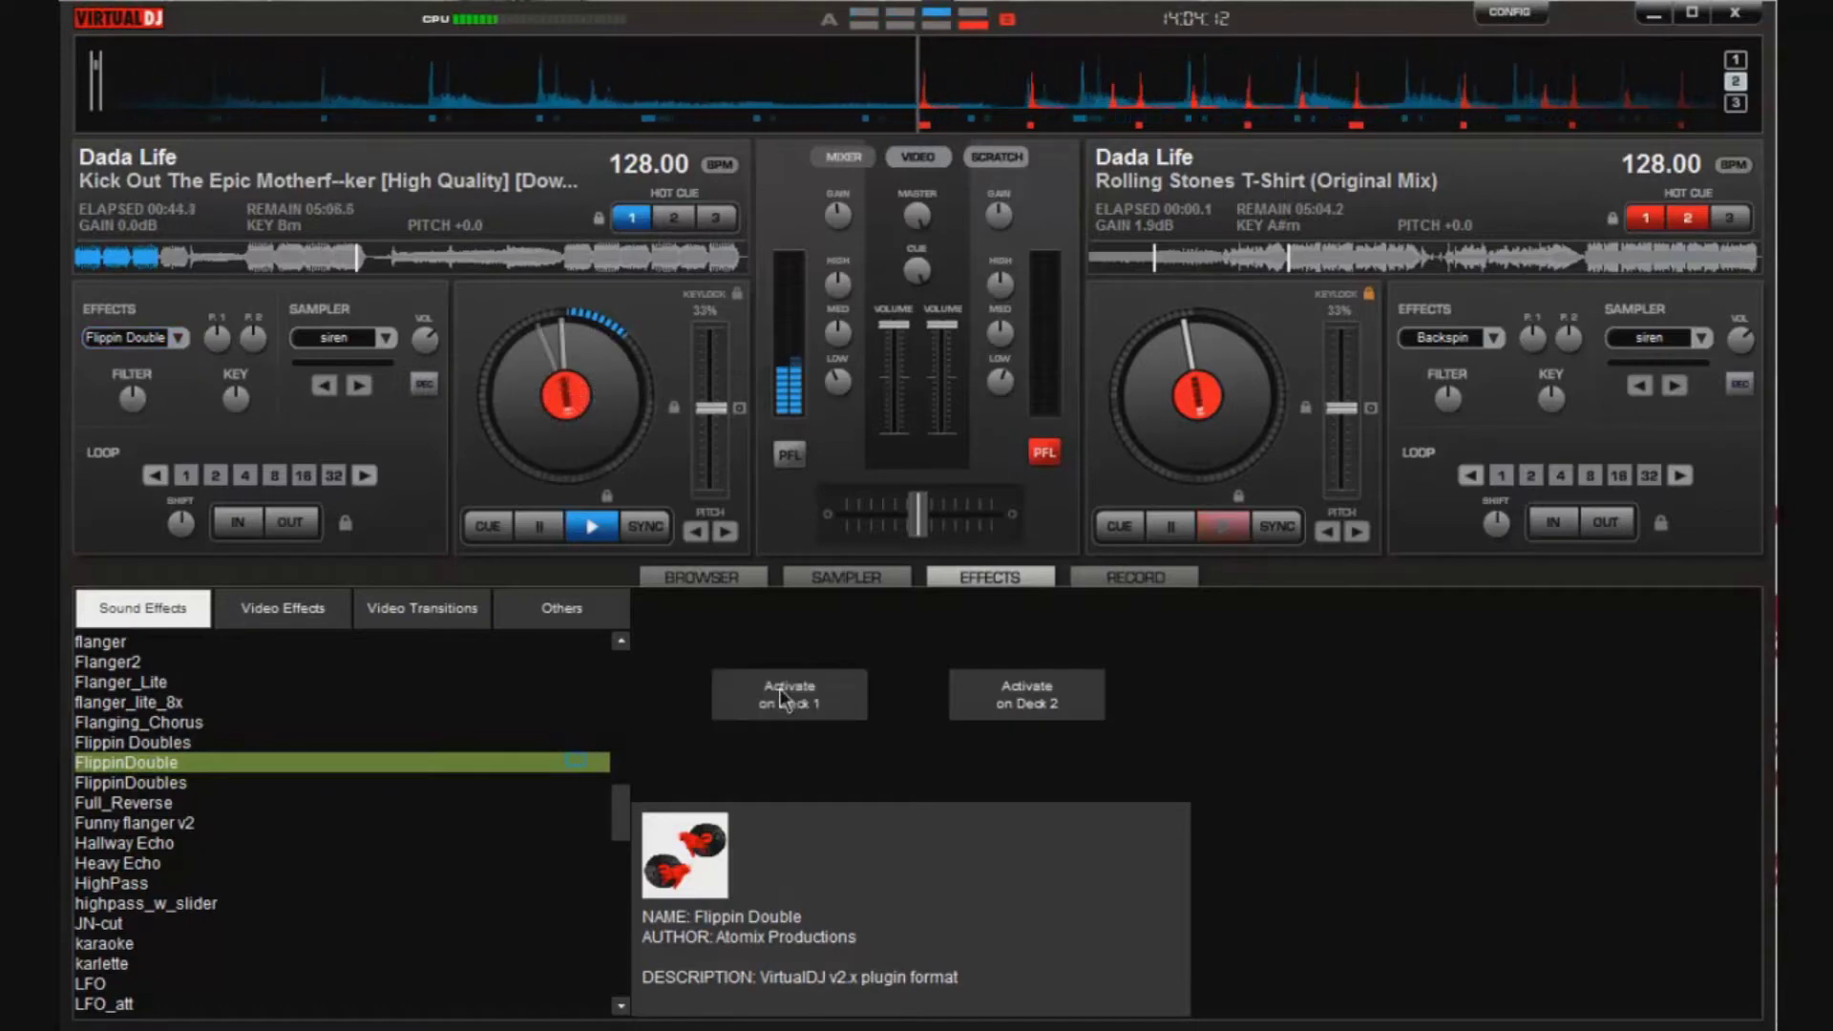
left_click(783, 689)
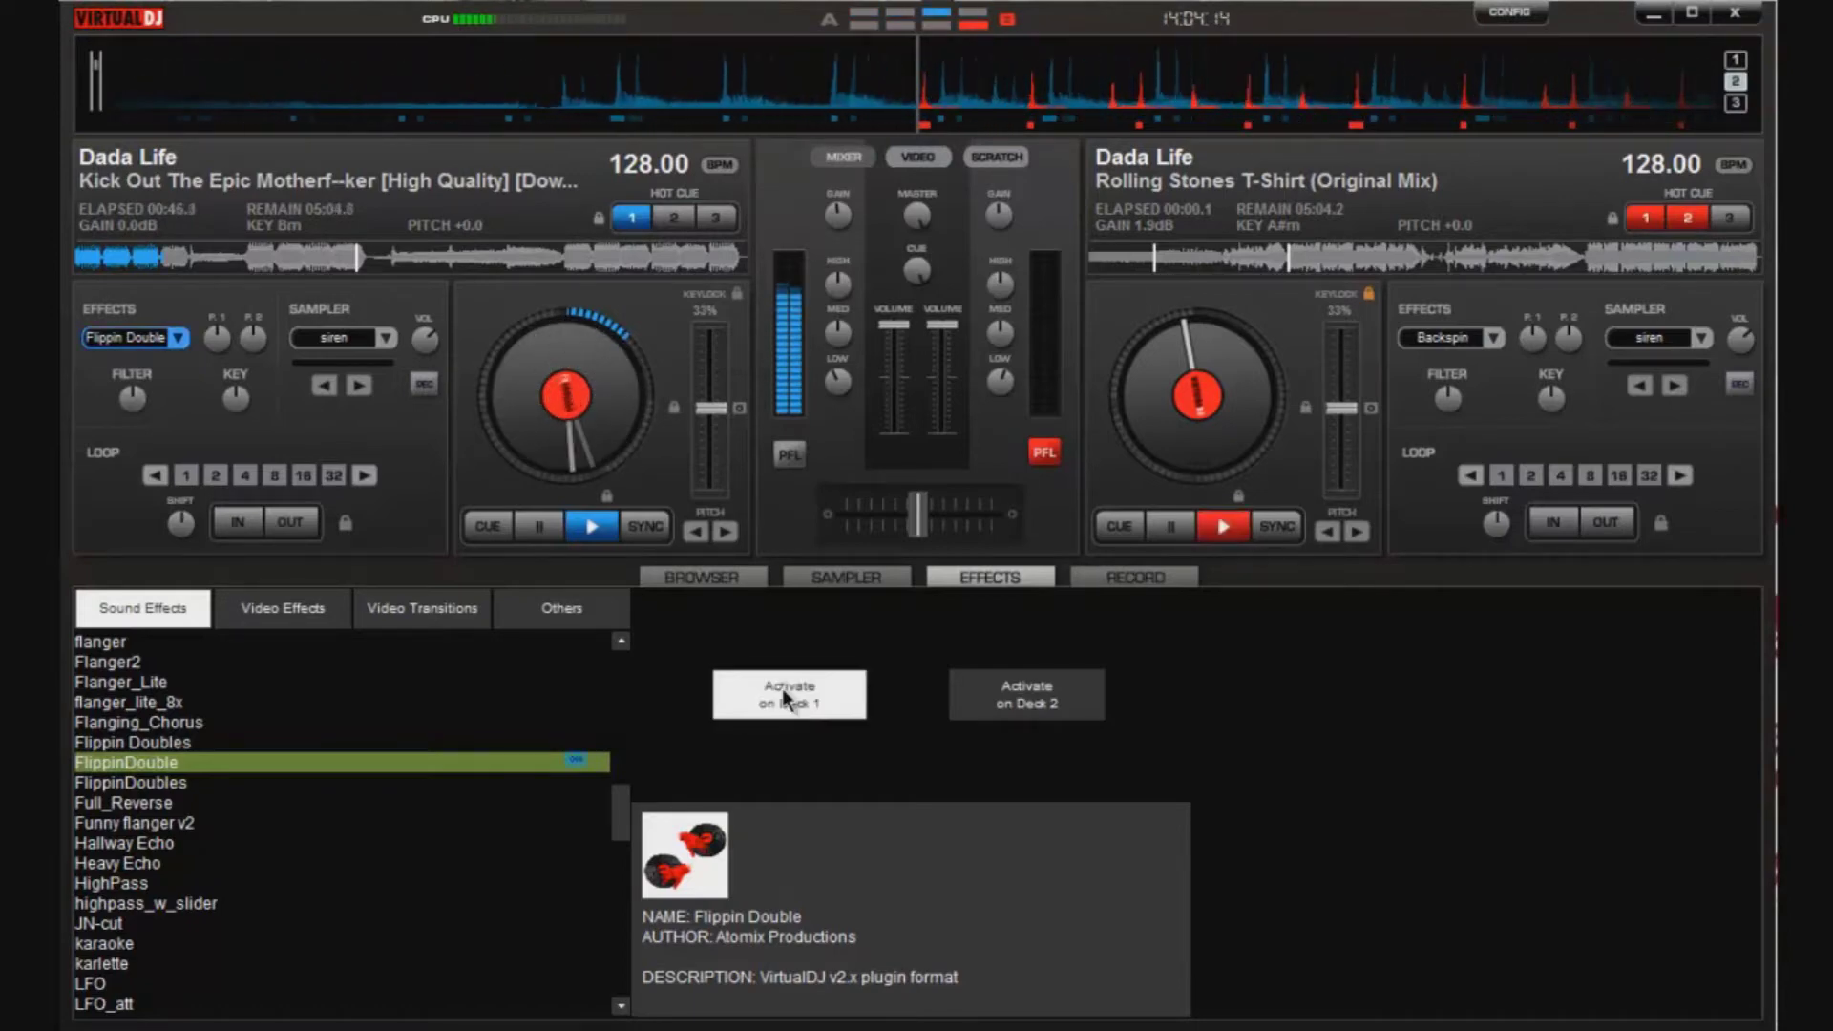
left_click(782, 689)
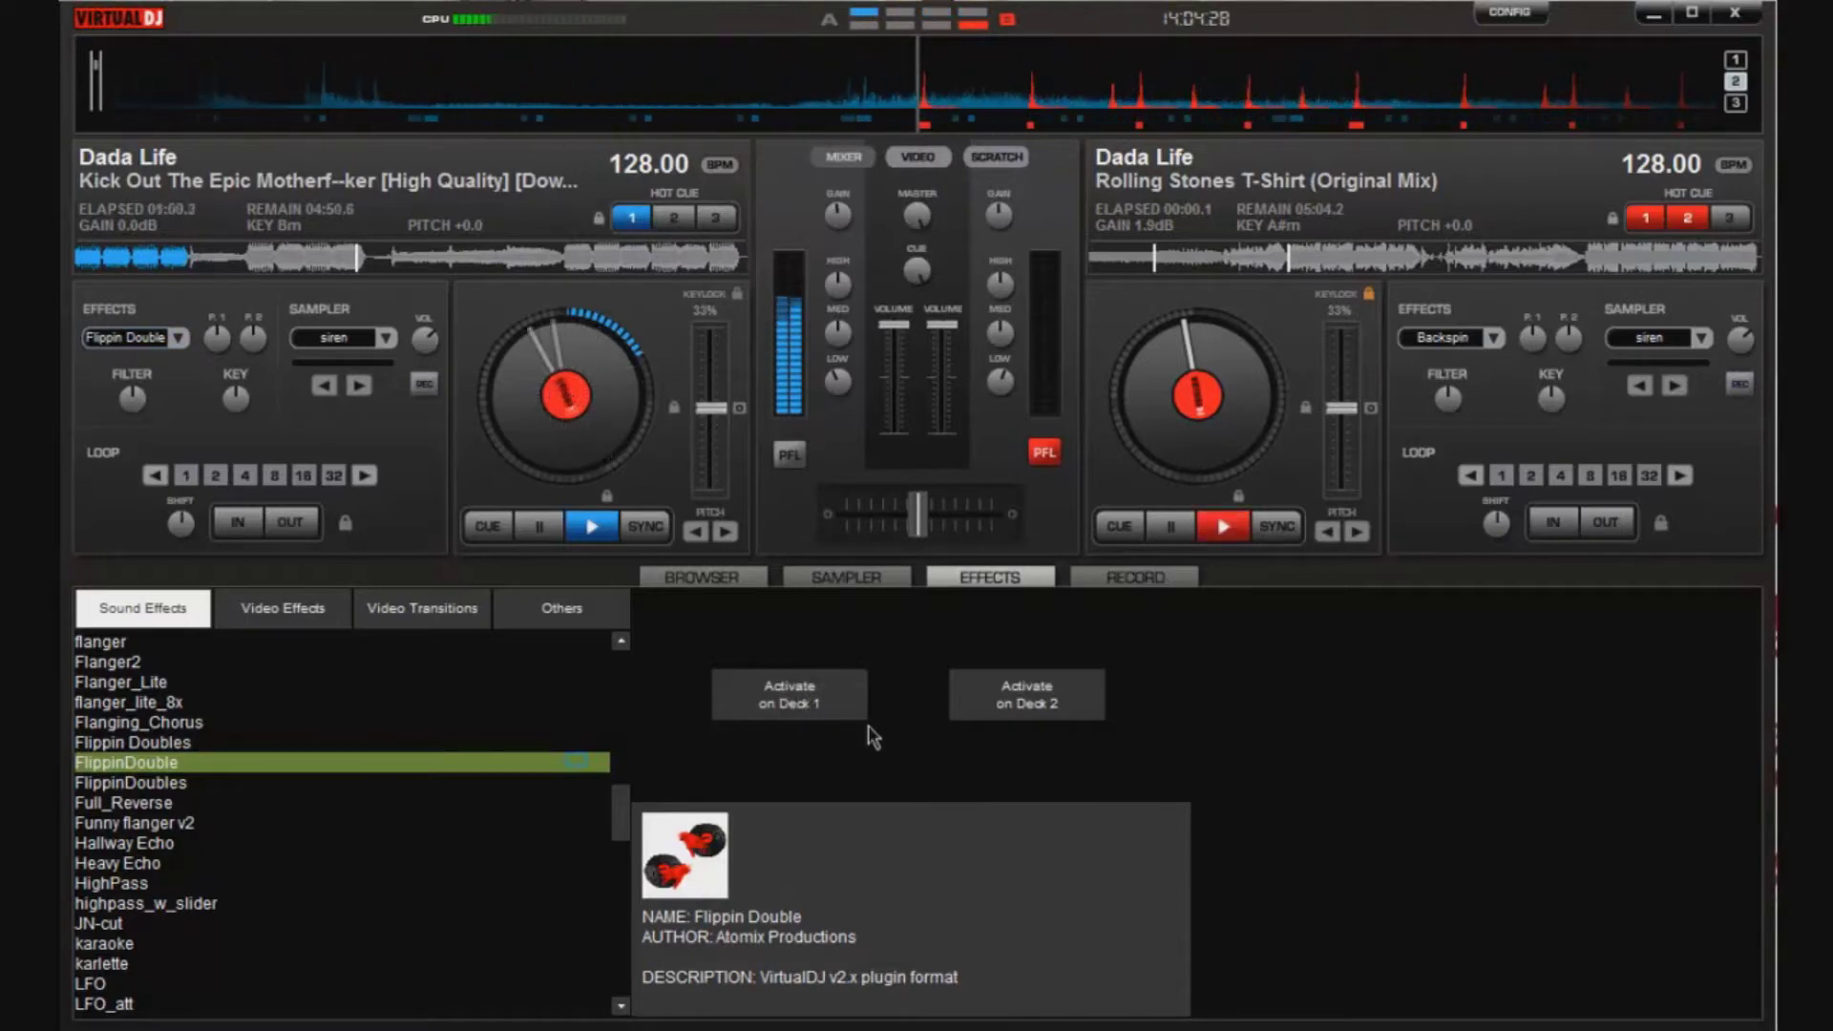
key("space")
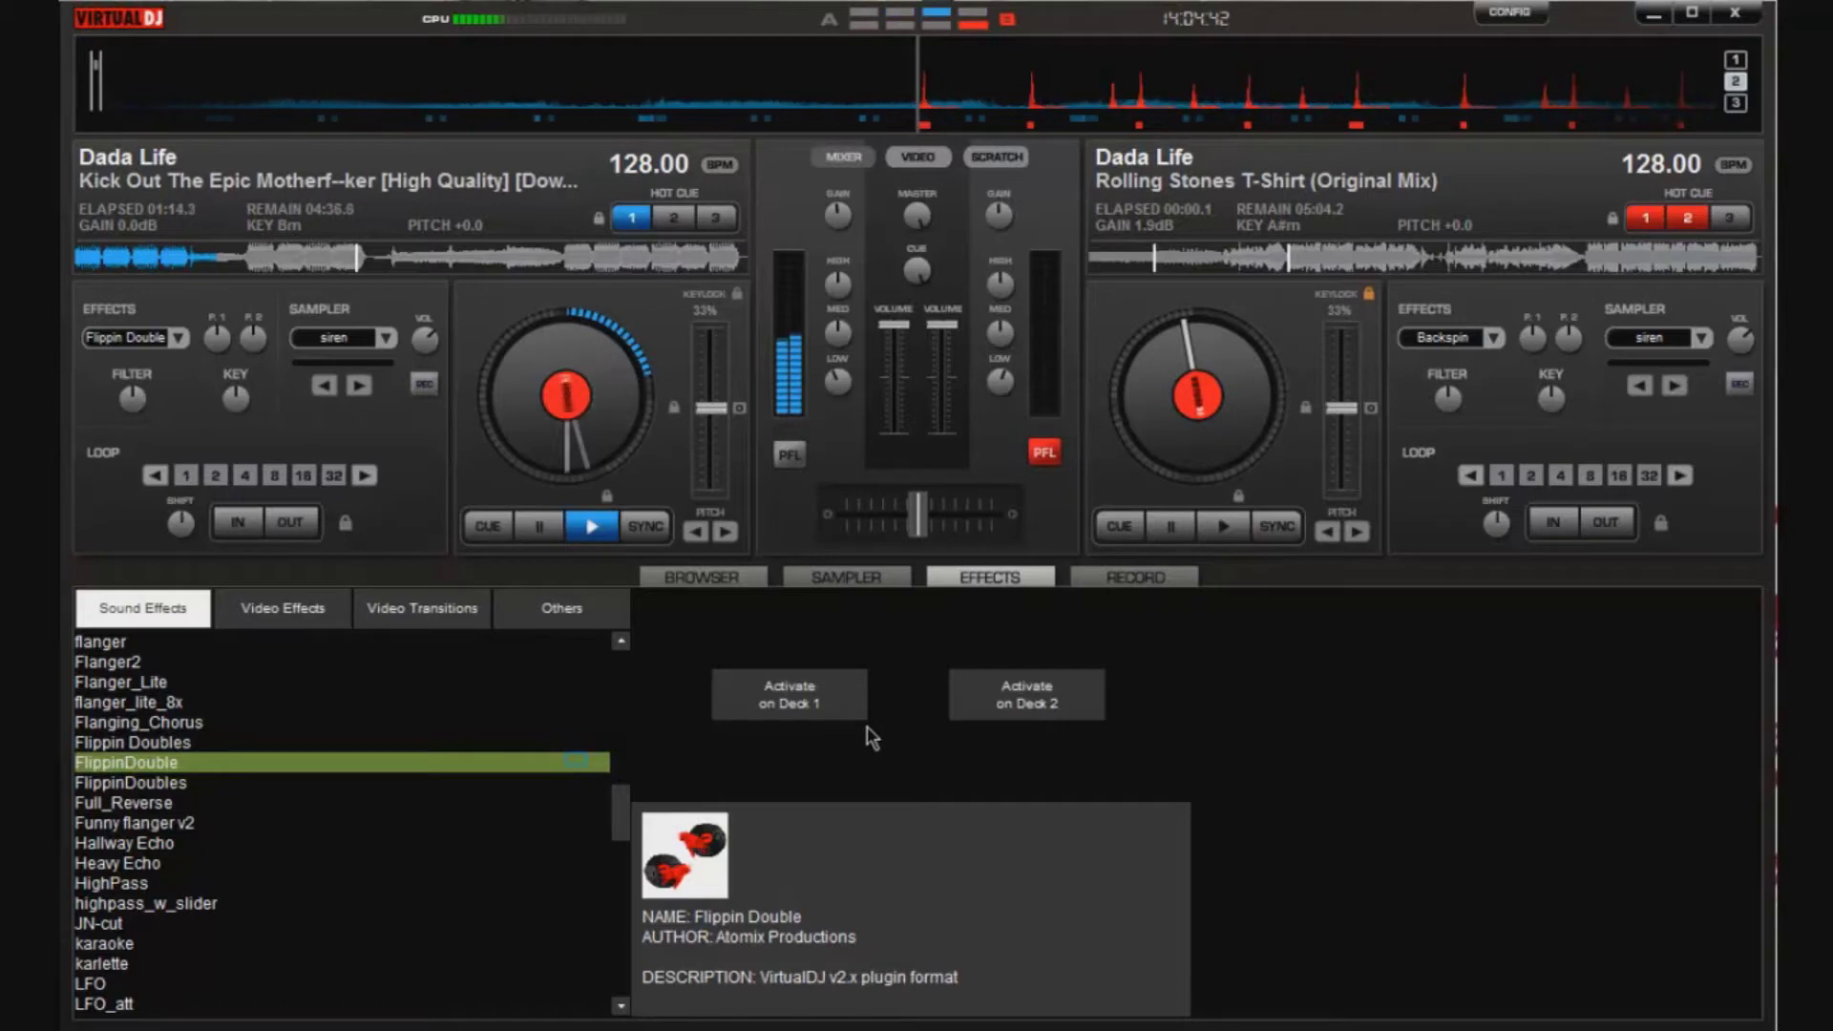
- Select the Beat break effect, set it to 2 beats, and trigger it on deck 1
scroll(421, 880, "up", 12)
left_click(143, 842)
left_click(1403, 641)
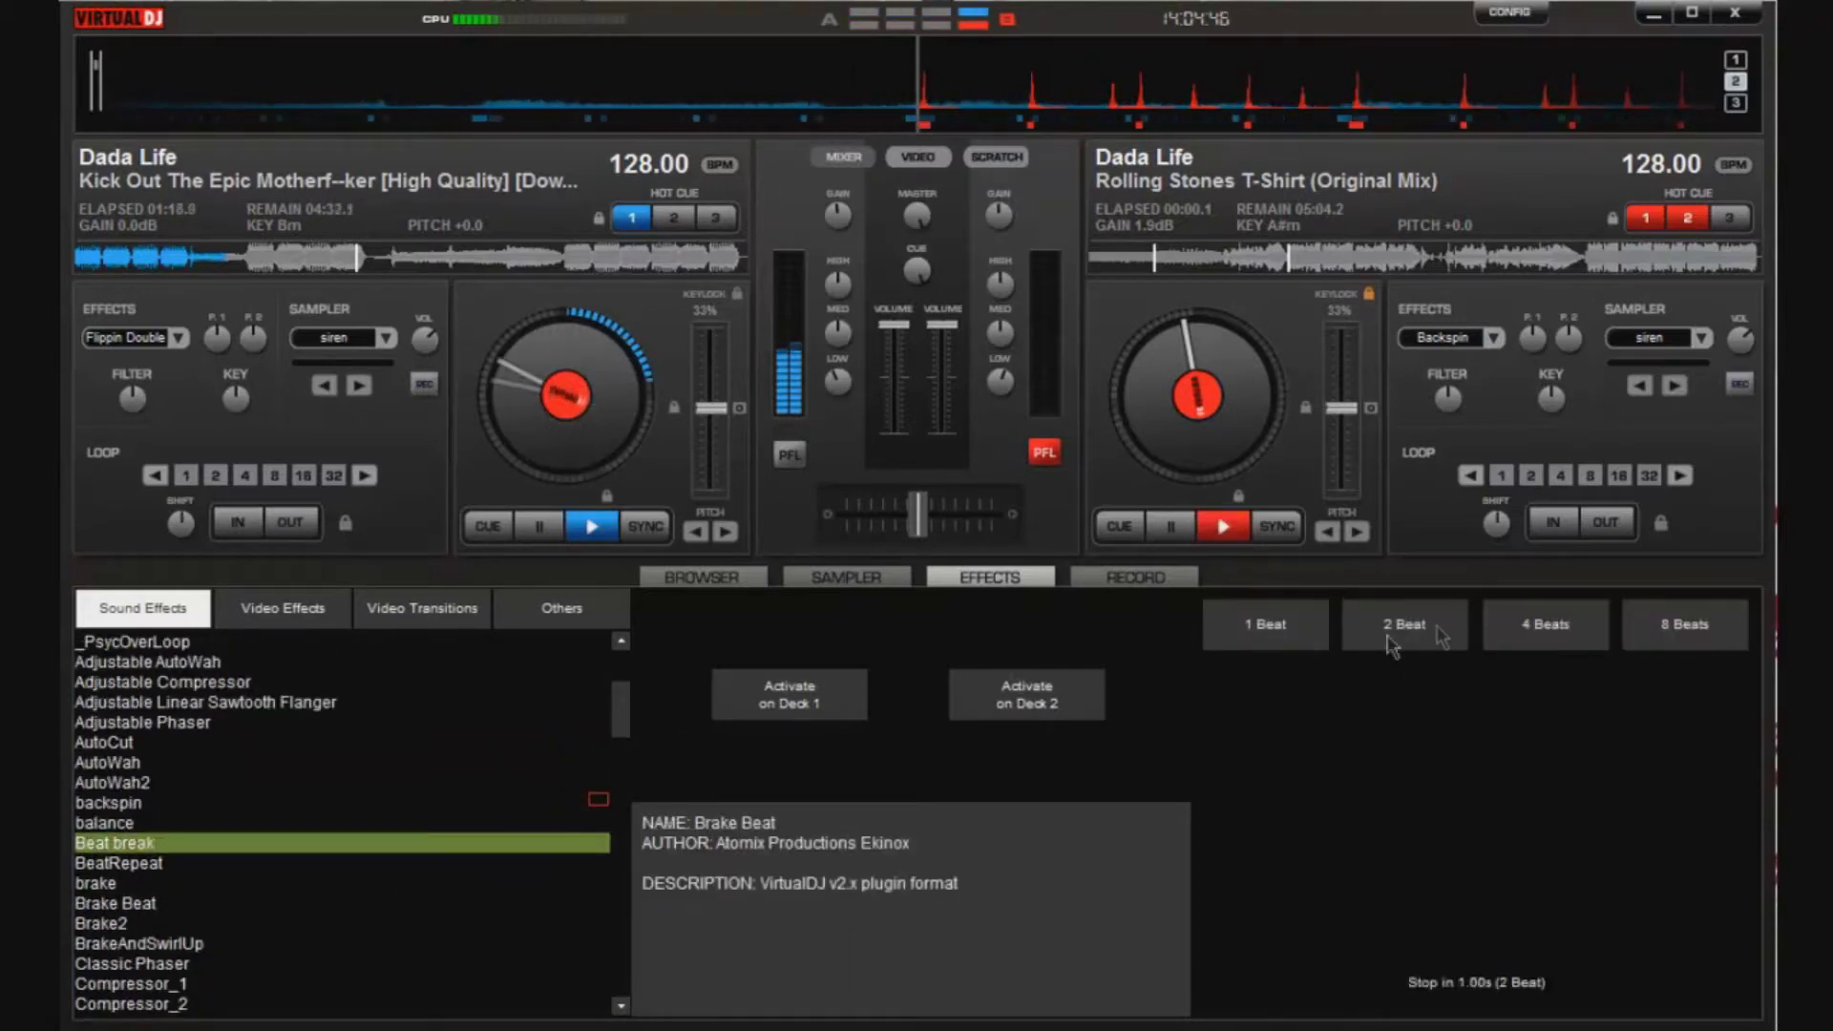
left_click(791, 702)
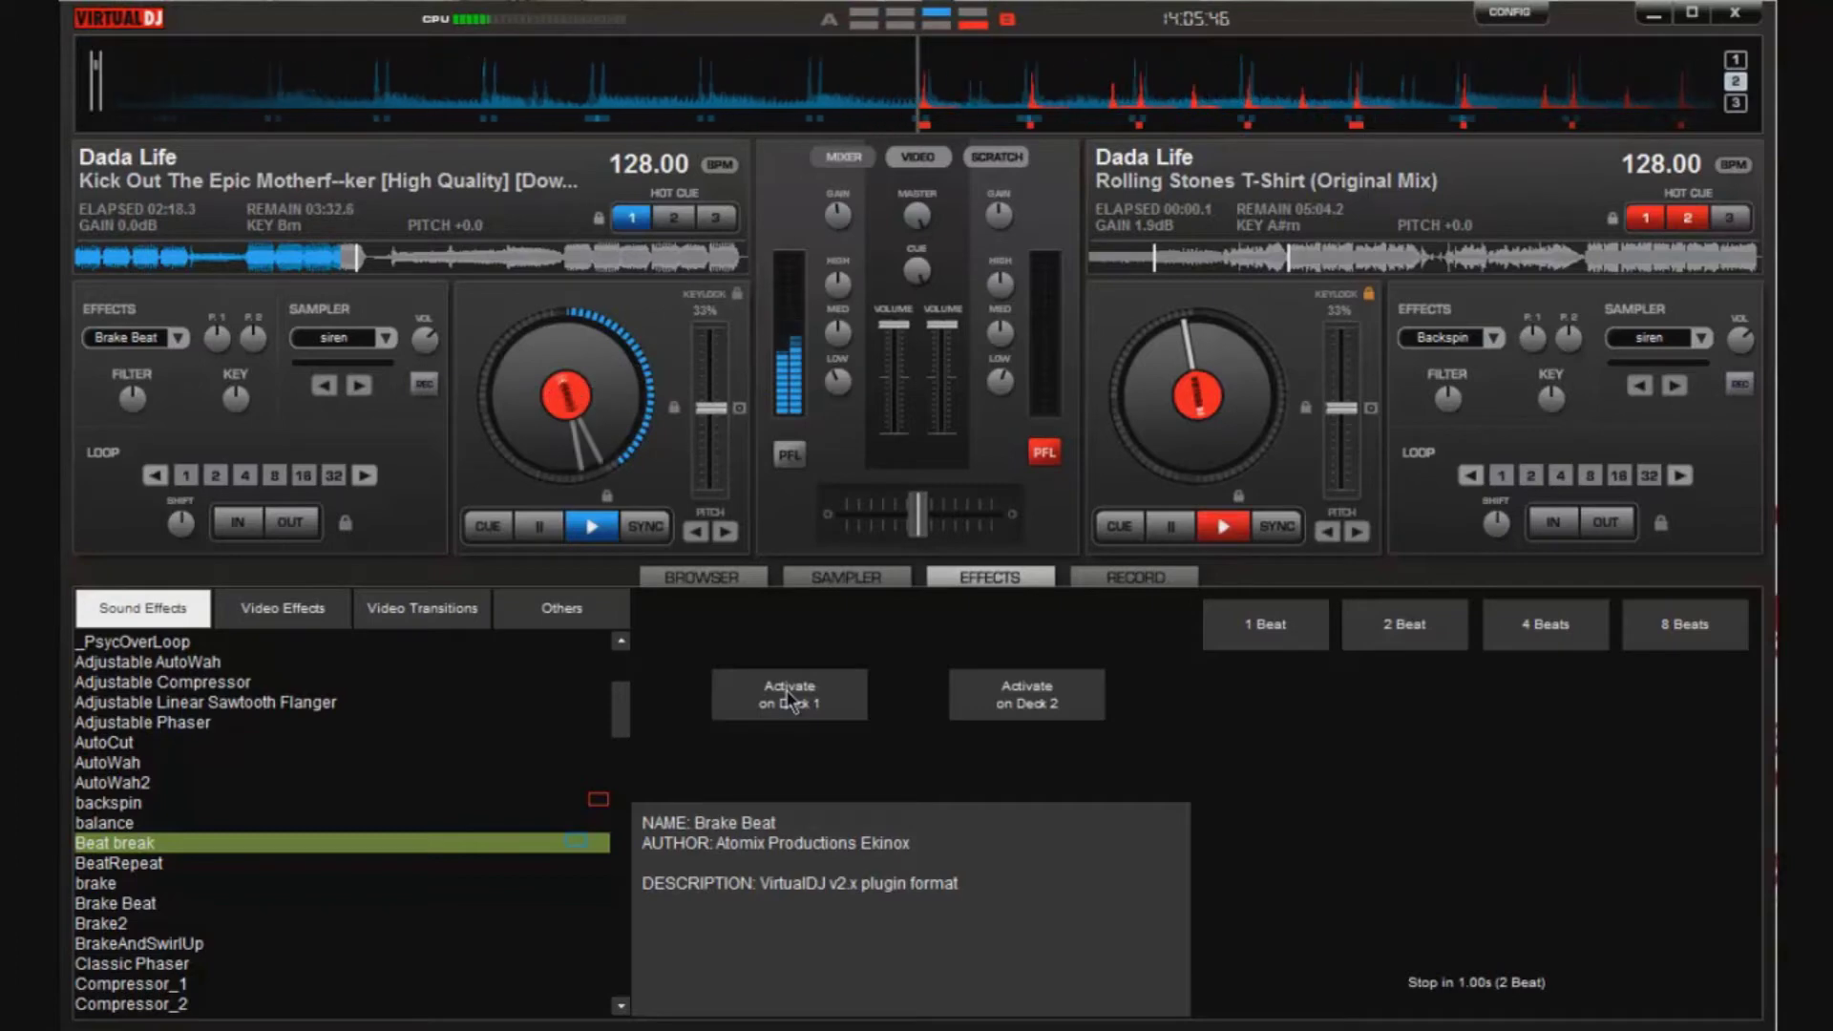
- Start Rolling Stones T-Shirt on deck 2 and gradually fade deck 1's volume down to the minimum
left_click(1225, 526)
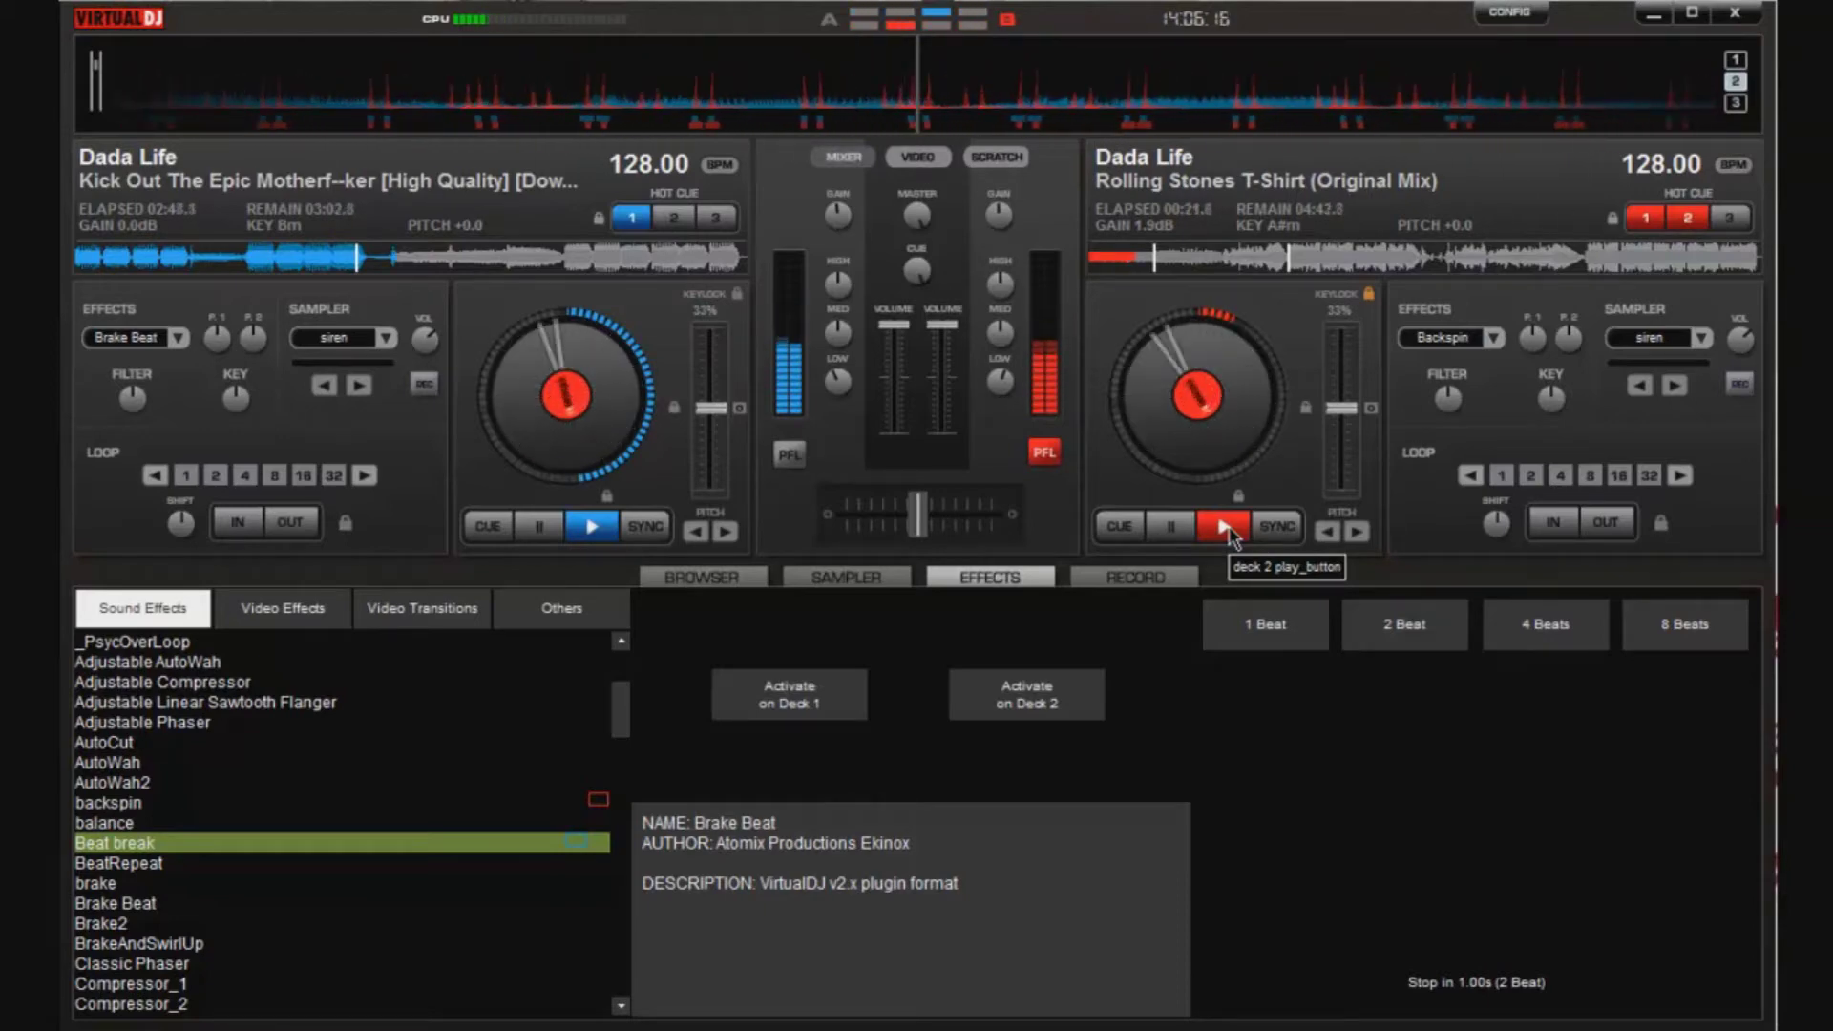
left_click_drag(899, 332, 915, 345)
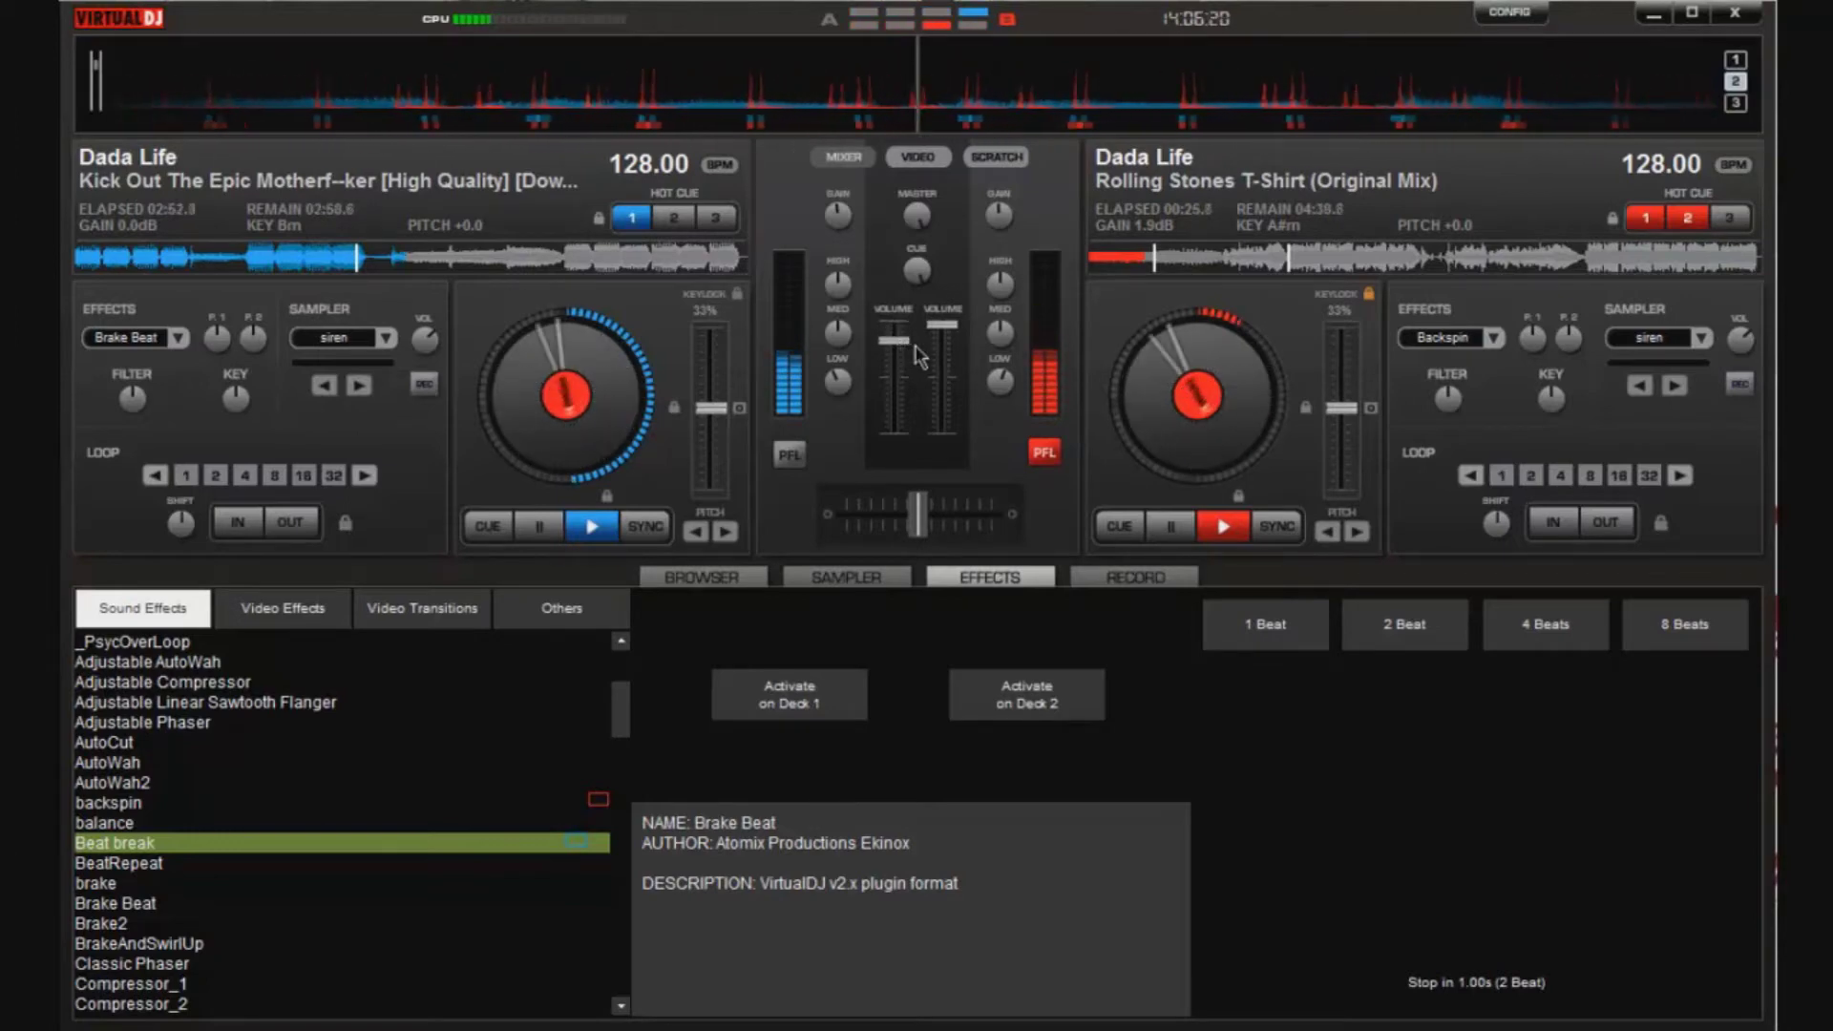
left_click_drag(893, 353, 893, 358)
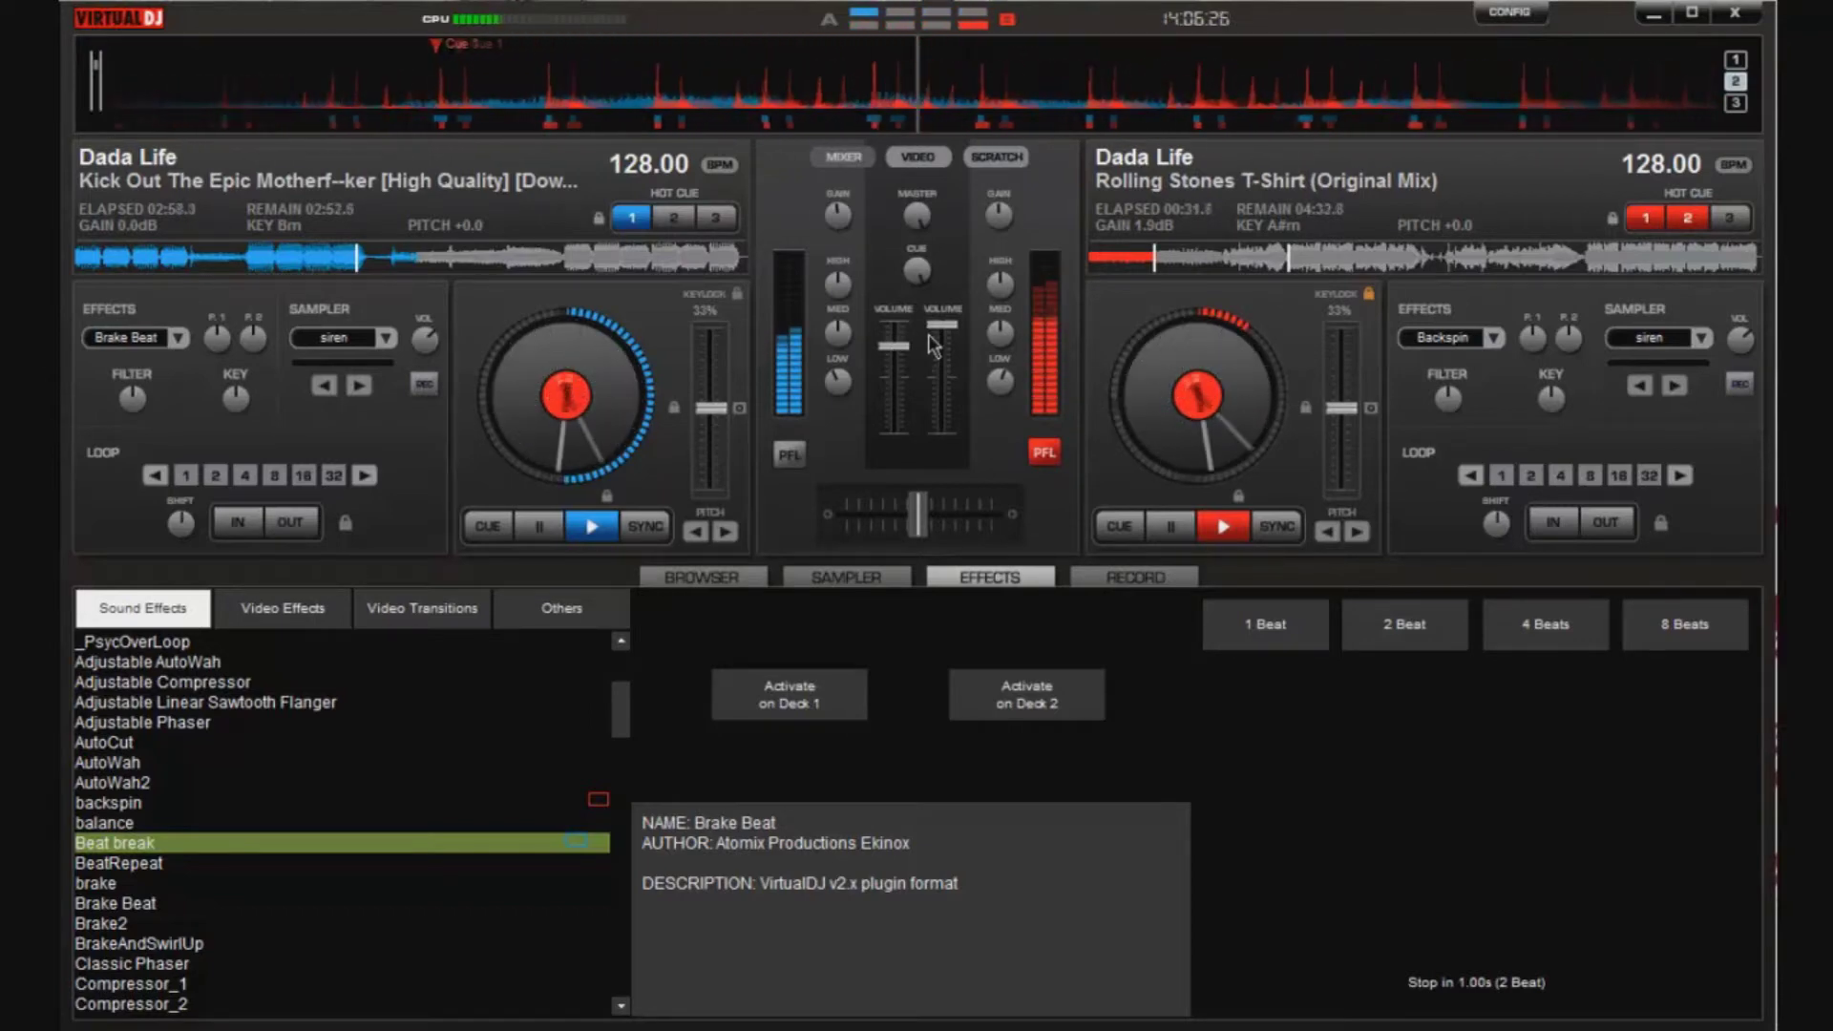
left_click_drag(902, 353, 905, 362)
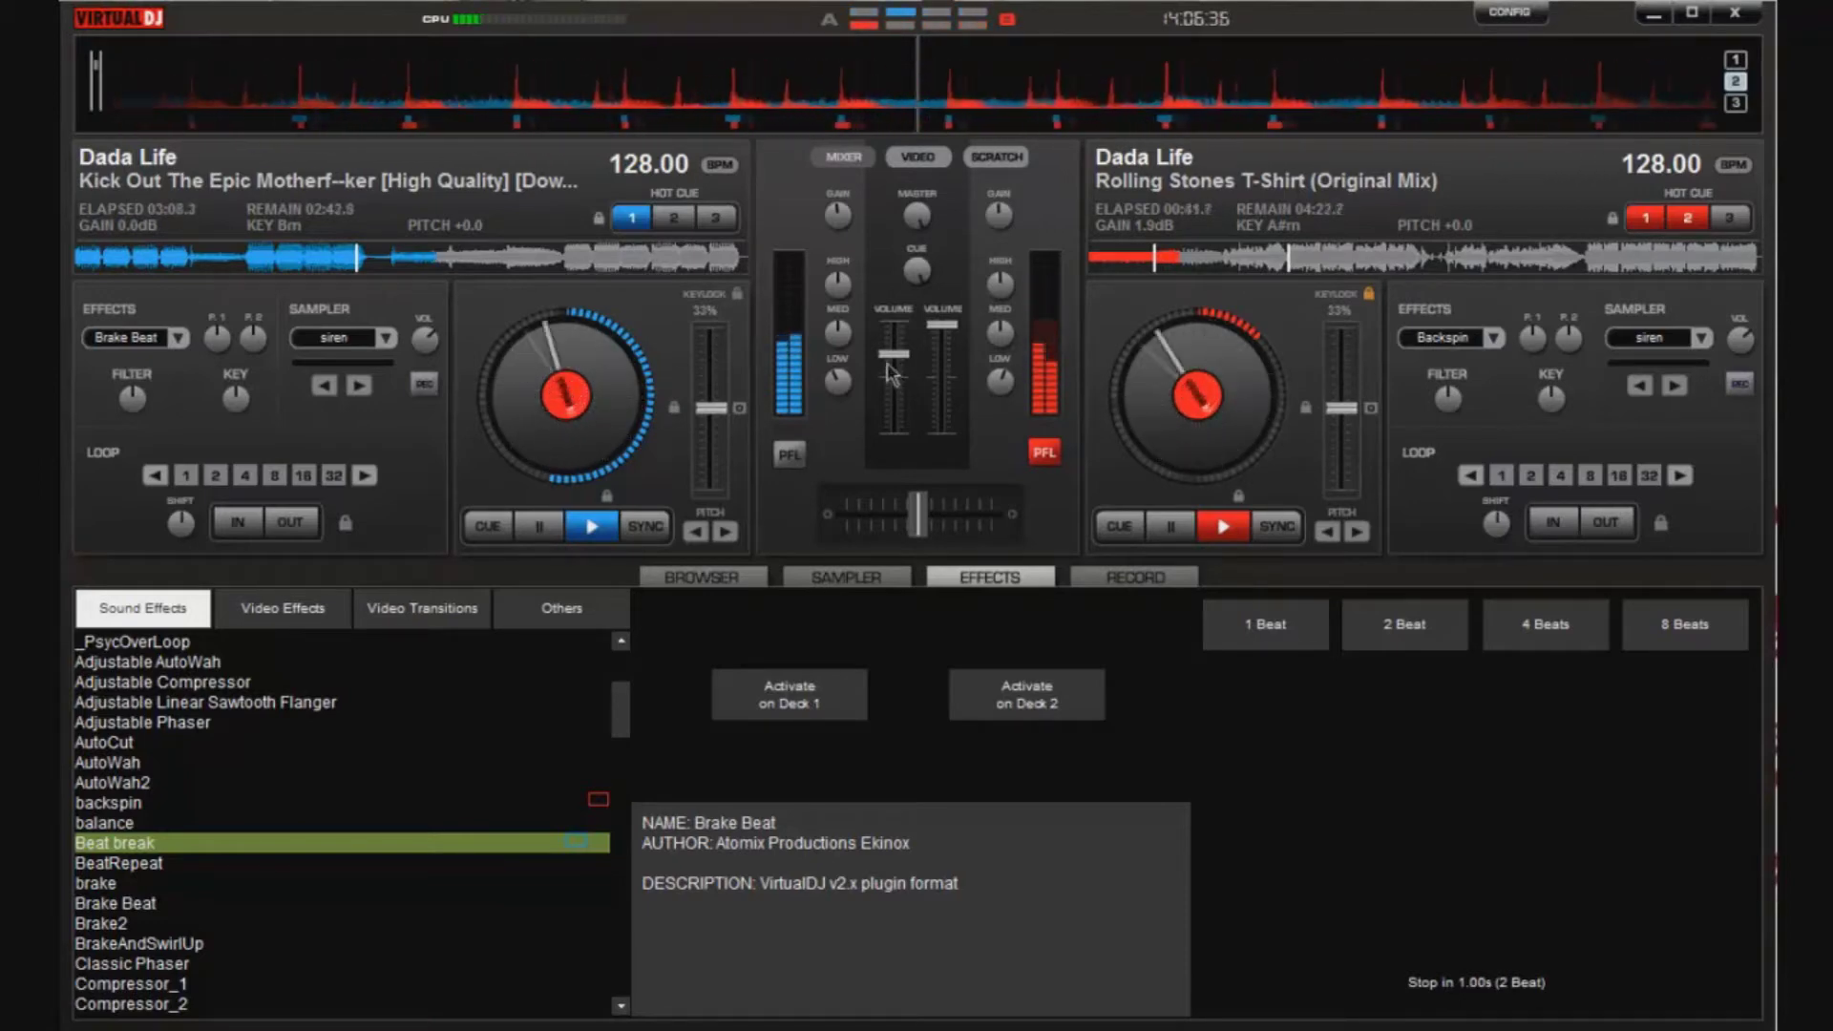
left_click_drag(897, 358, 899, 373)
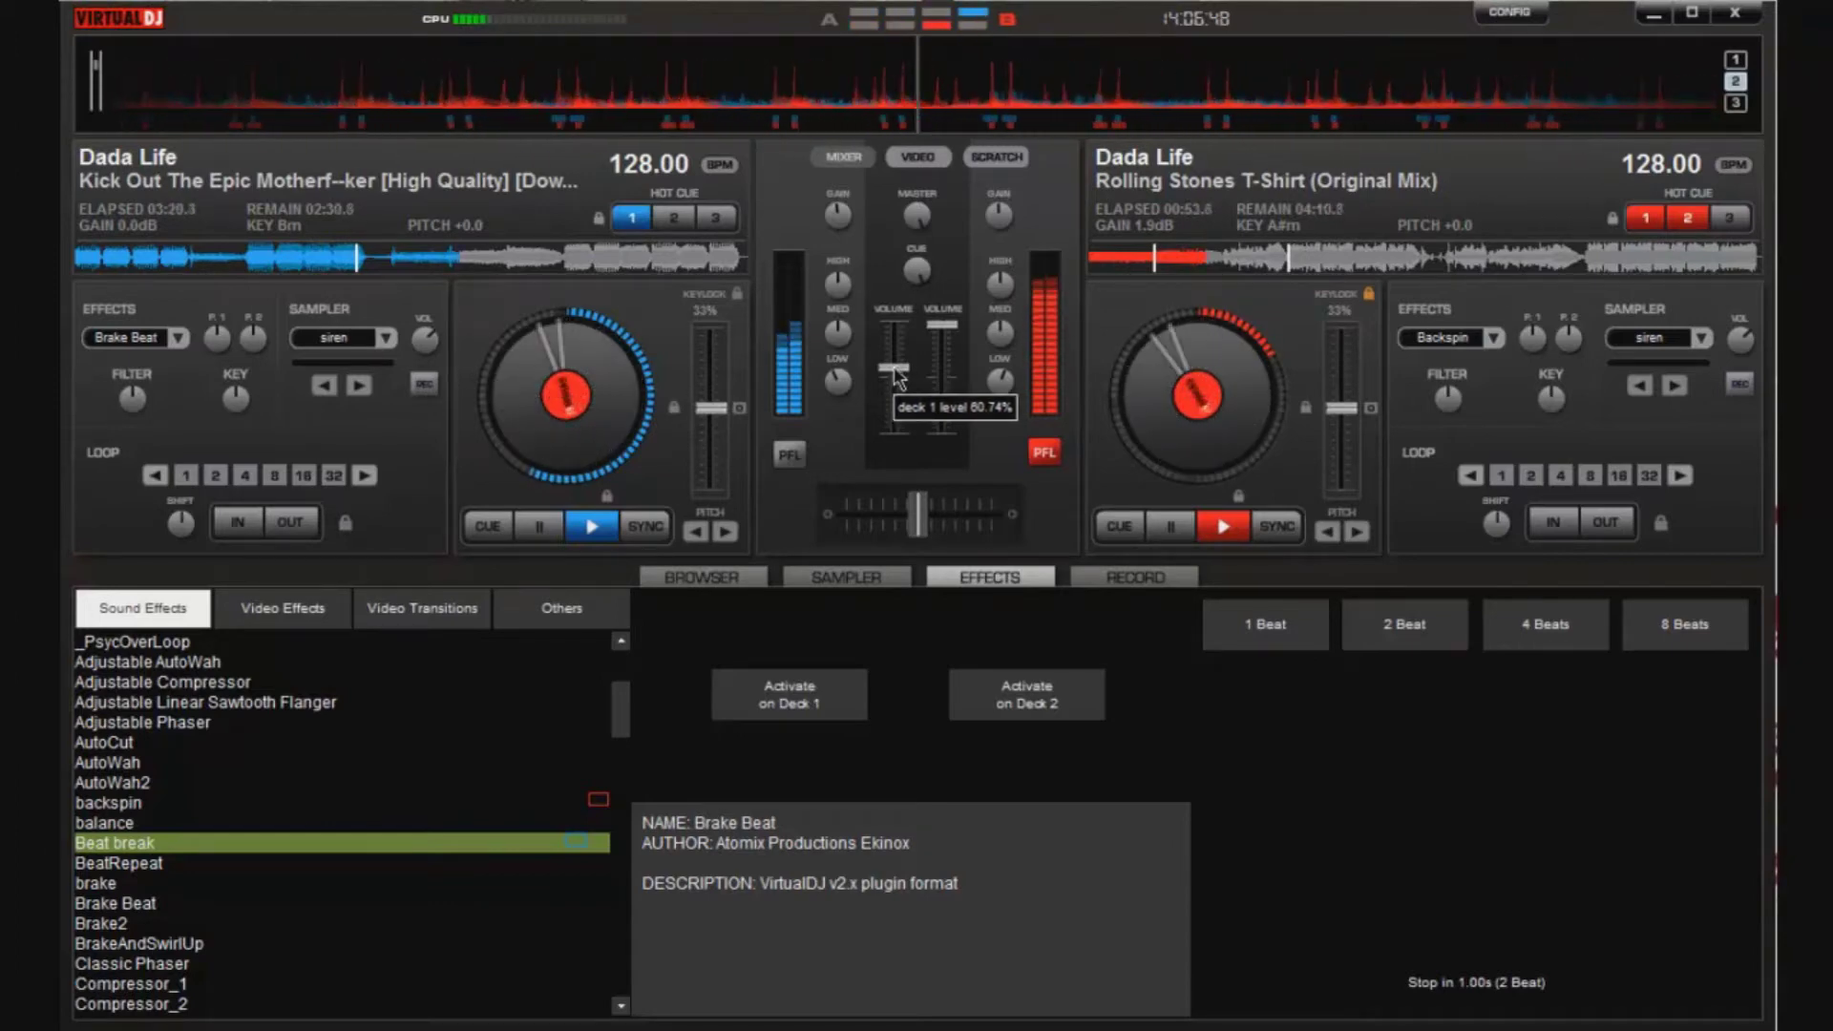
left_click_drag(895, 368, 894, 432)
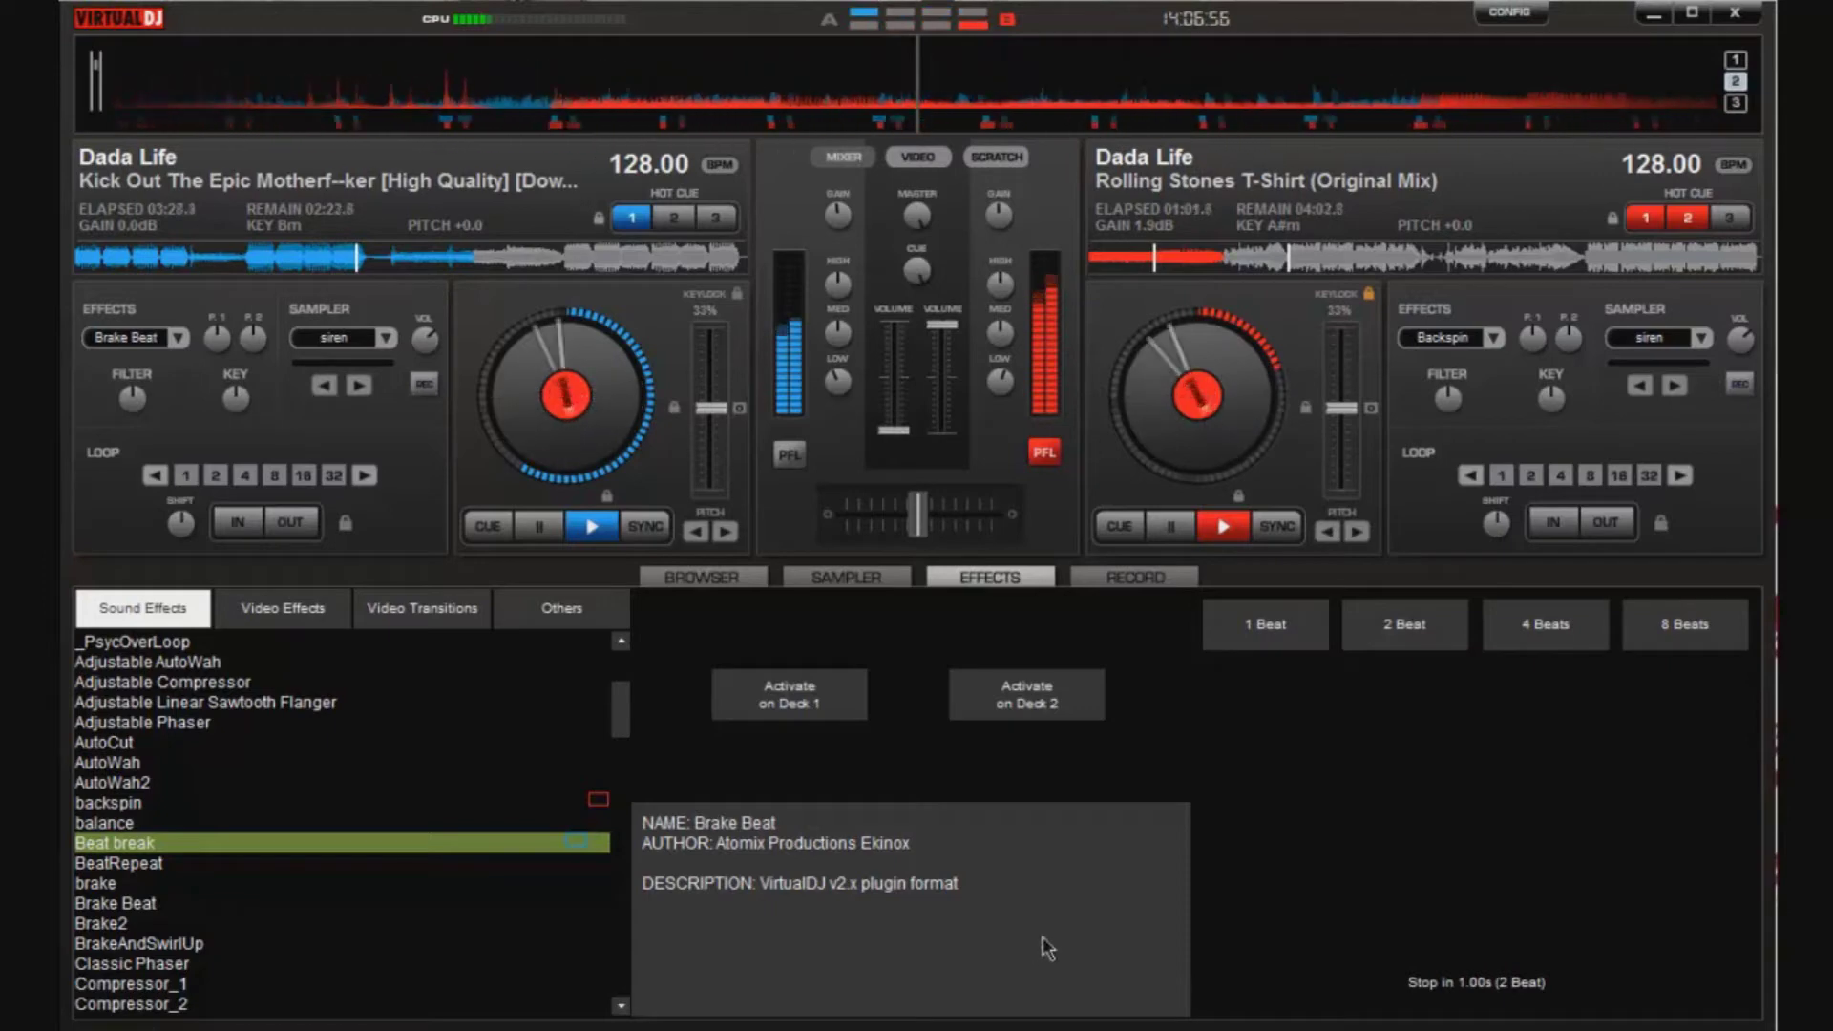
- Pause deck 1 and load Bye America (Dada Life Remix) onto it from the Mix dada life folder
left_click(540, 526)
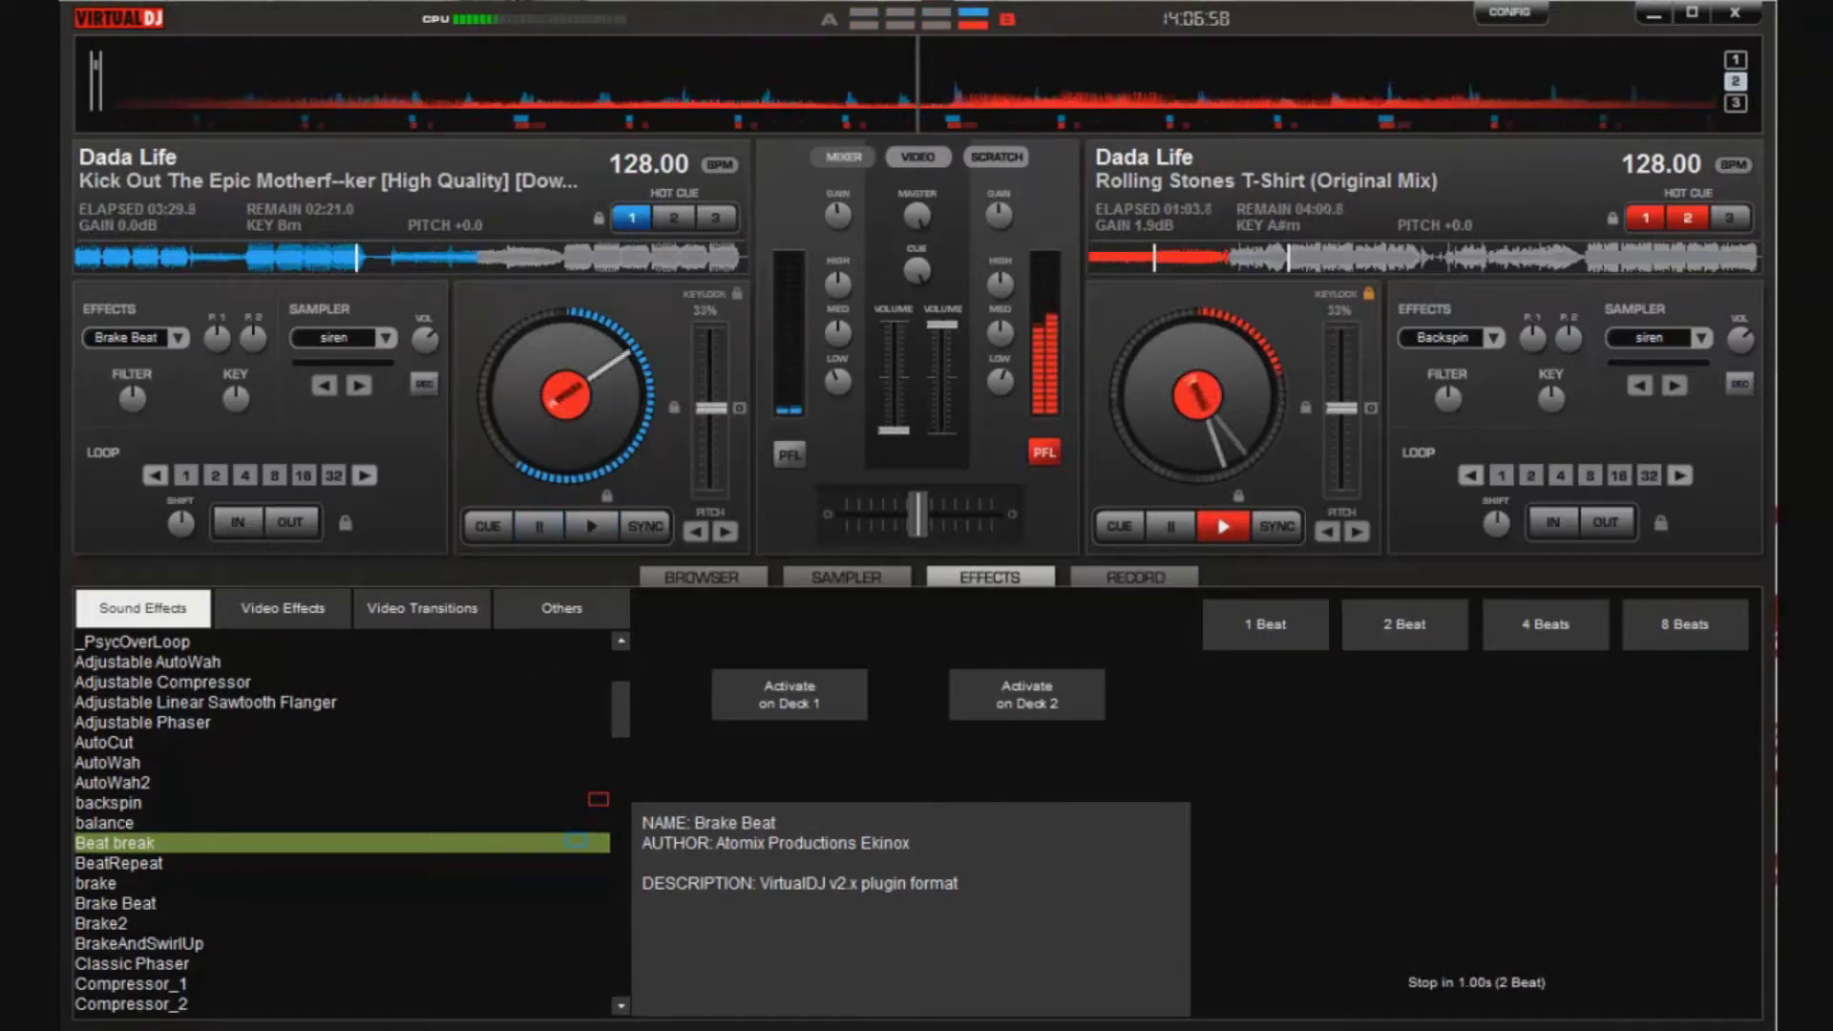
left_click(716, 583)
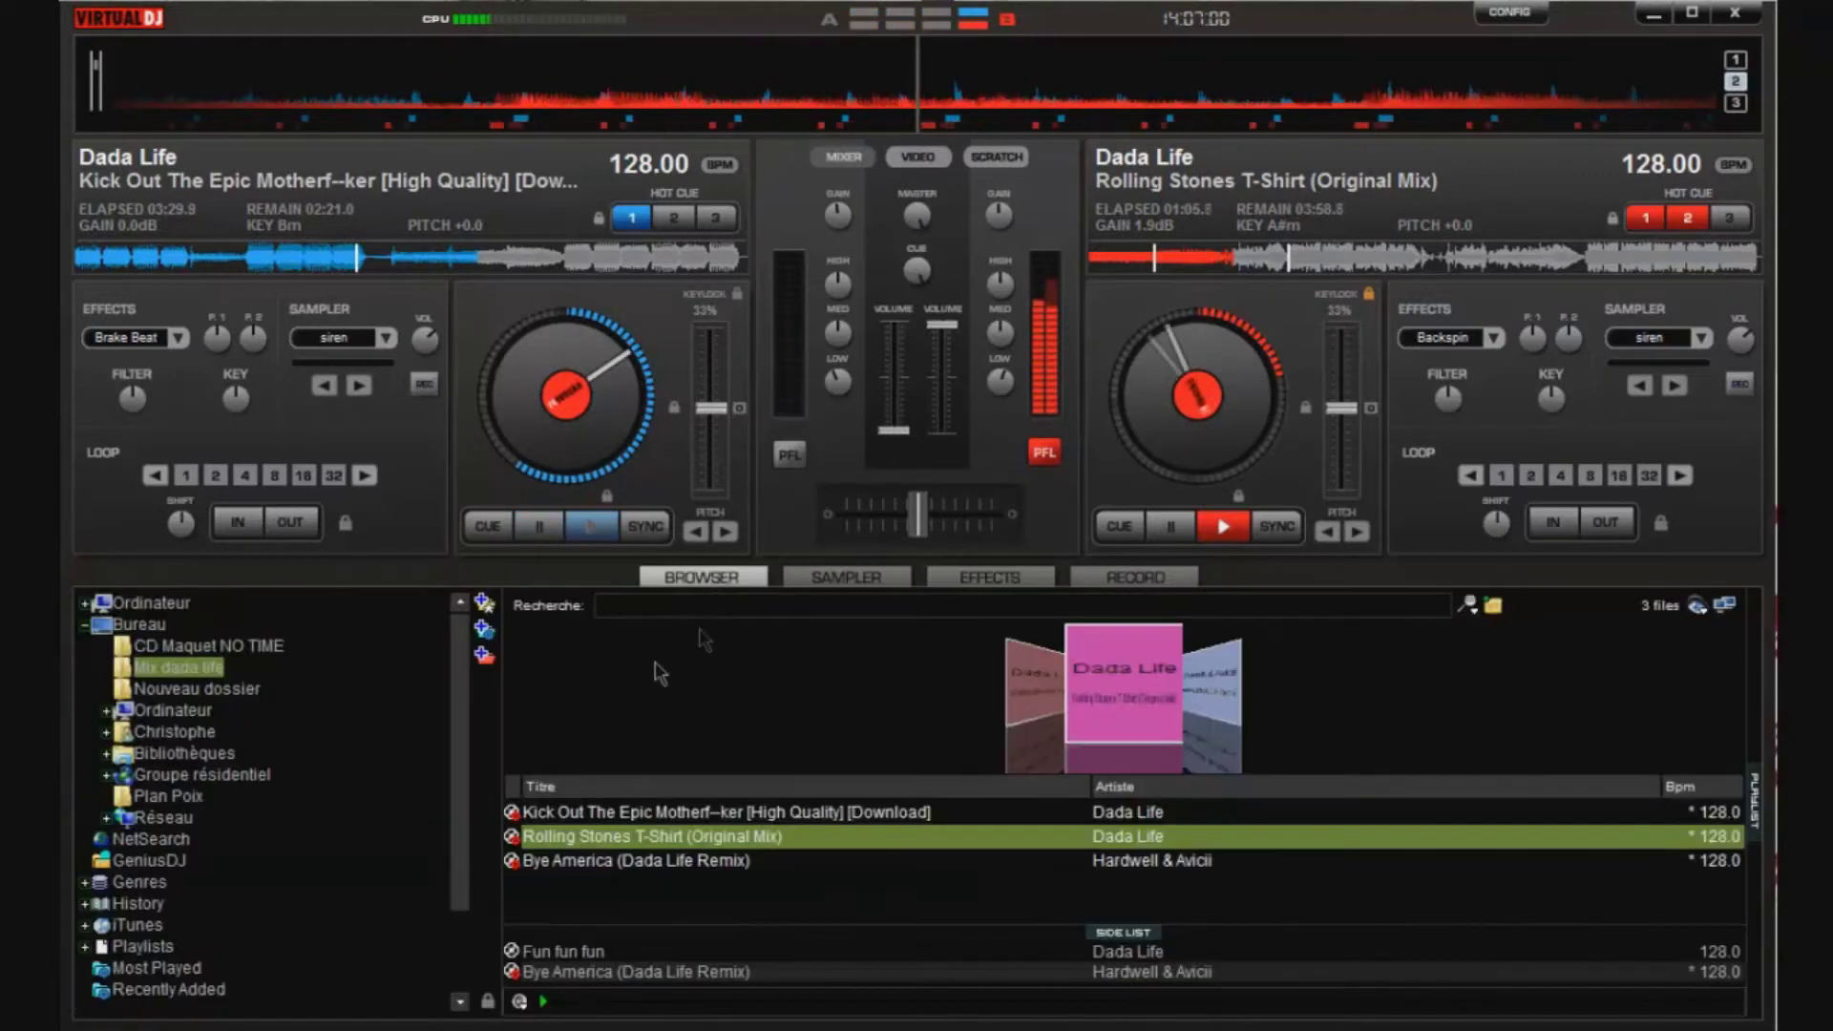
left_click_drag(695, 861, 573, 373)
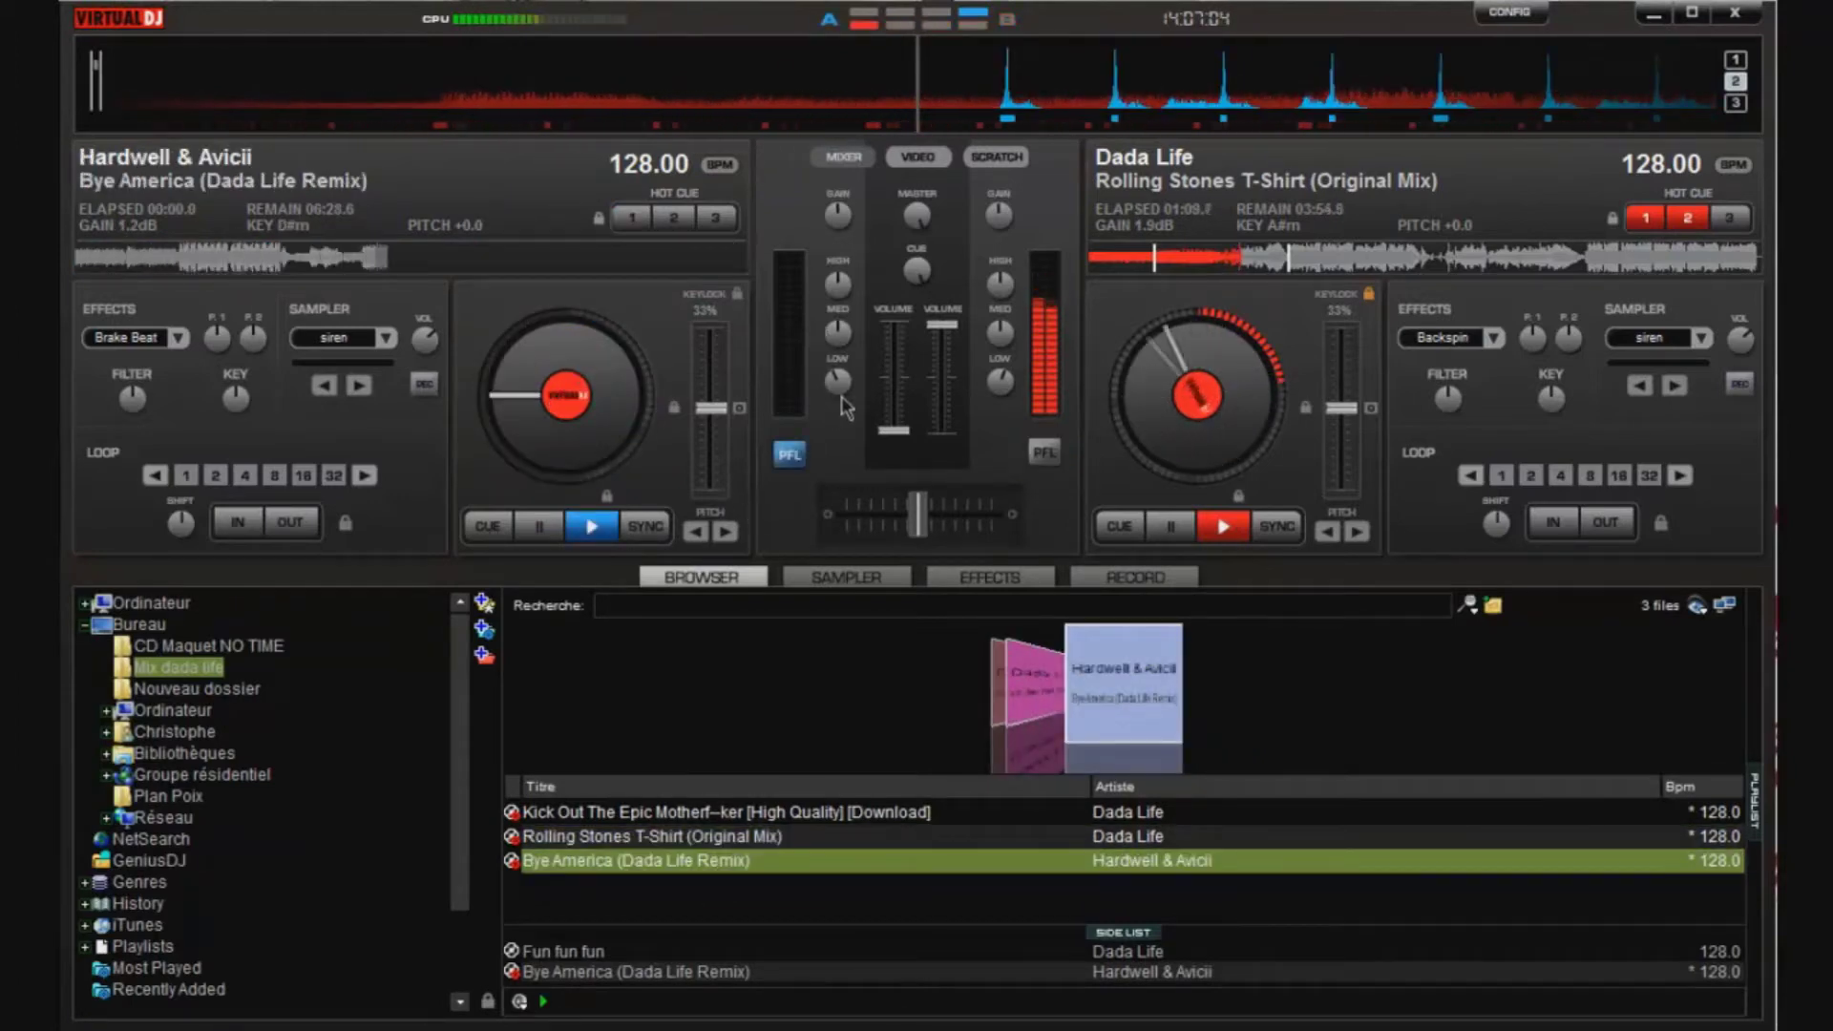
- Position deck 1 at the track's first beat, raise its volume to the maximum, and start playback
left_click_drag(601, 418, 589, 420)
key("space")
key("space")
left_click_drag(894, 429, 894, 325)
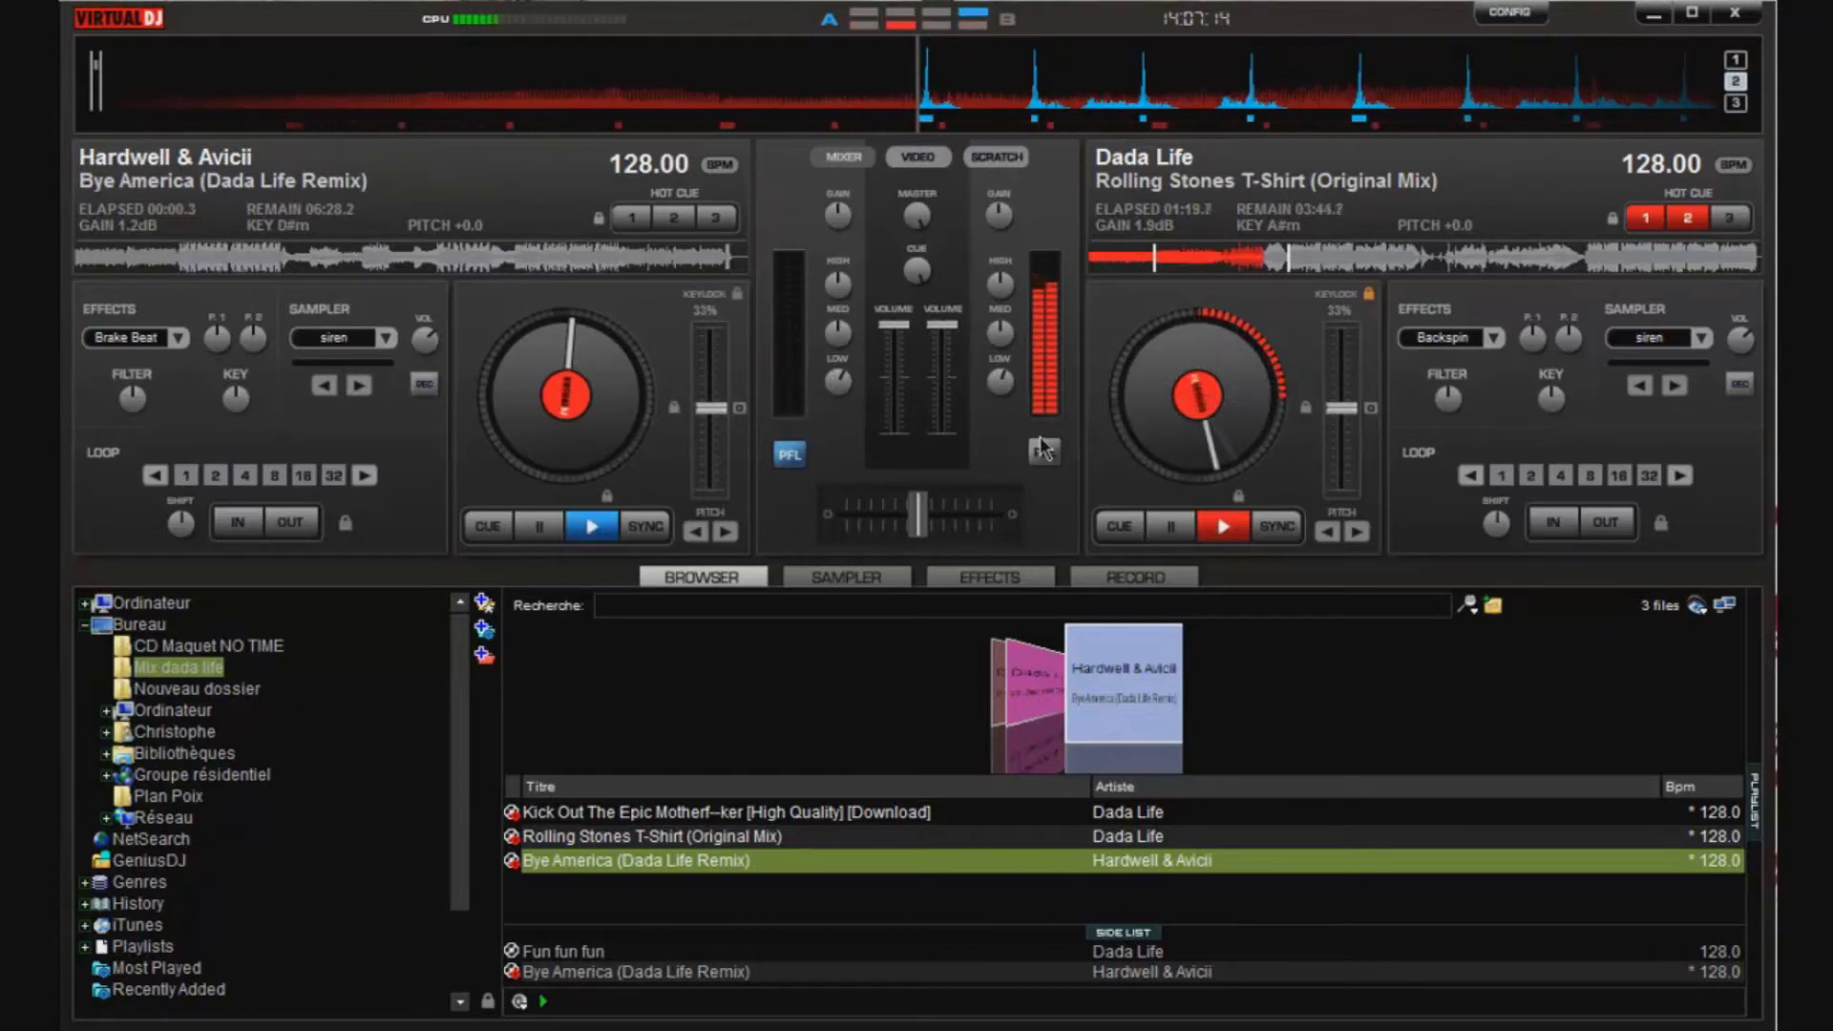
key("space")
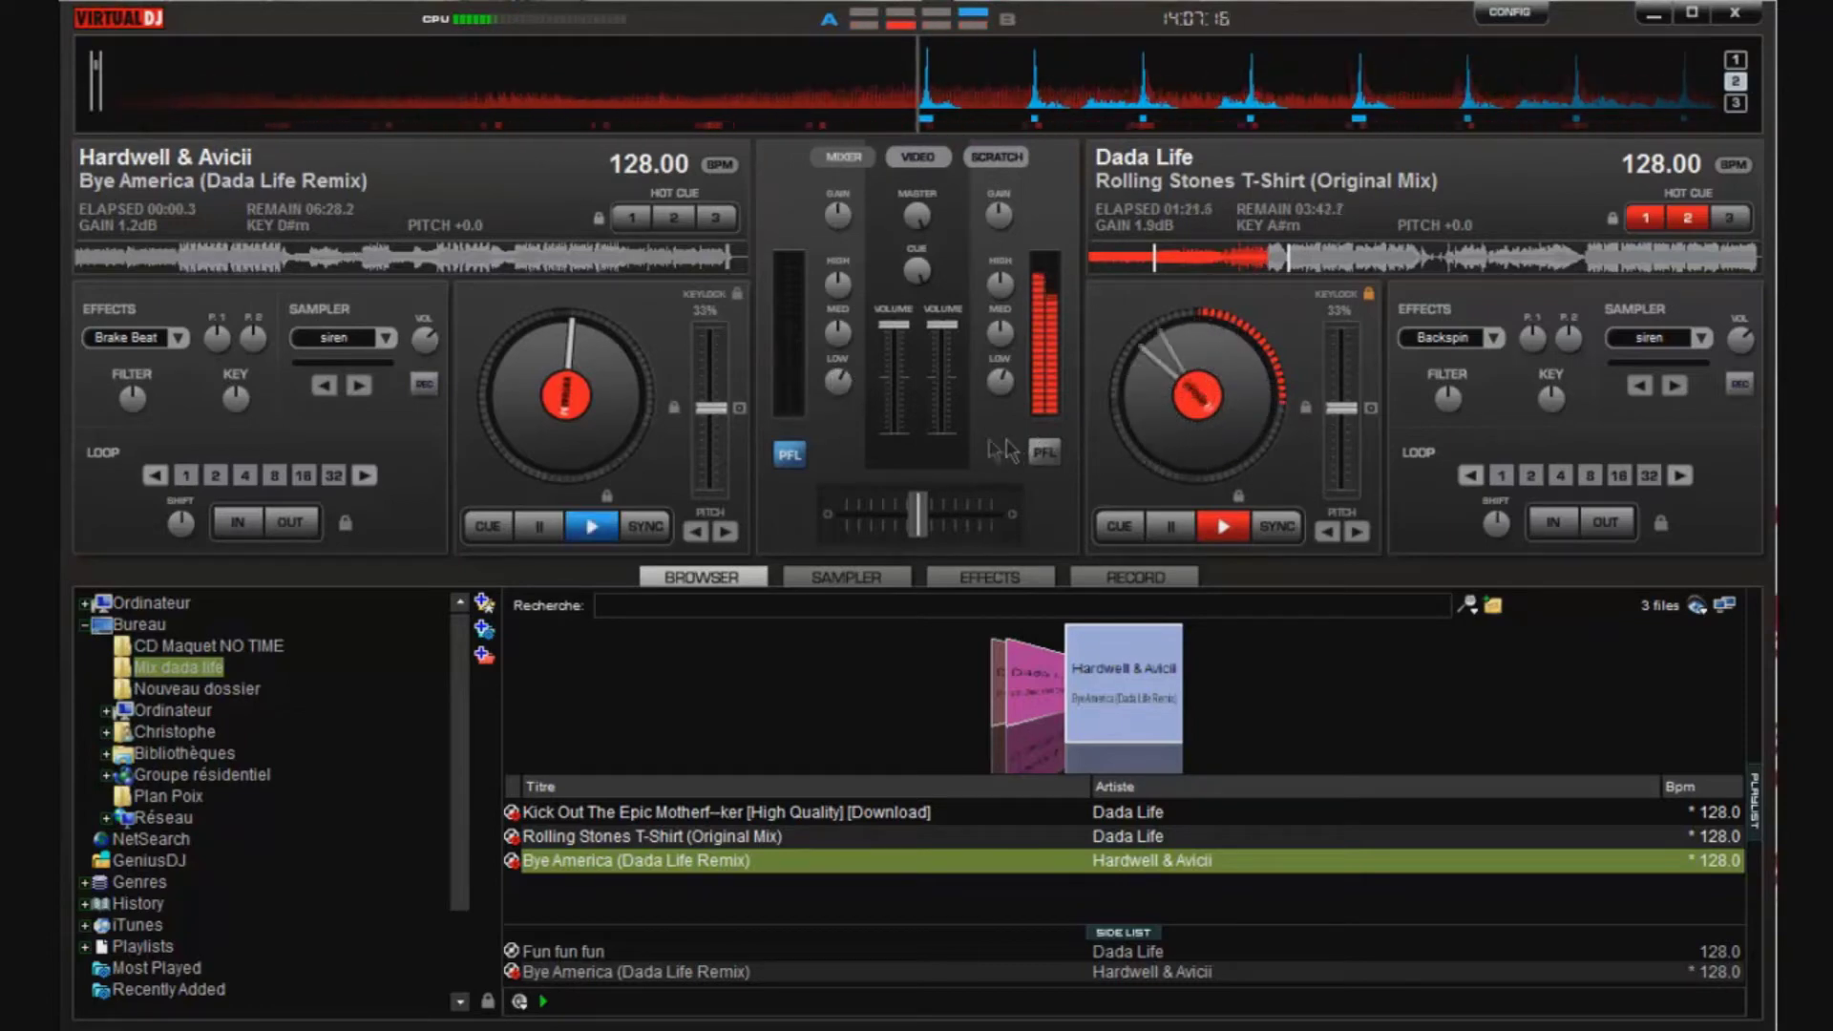
left_click(594, 527)
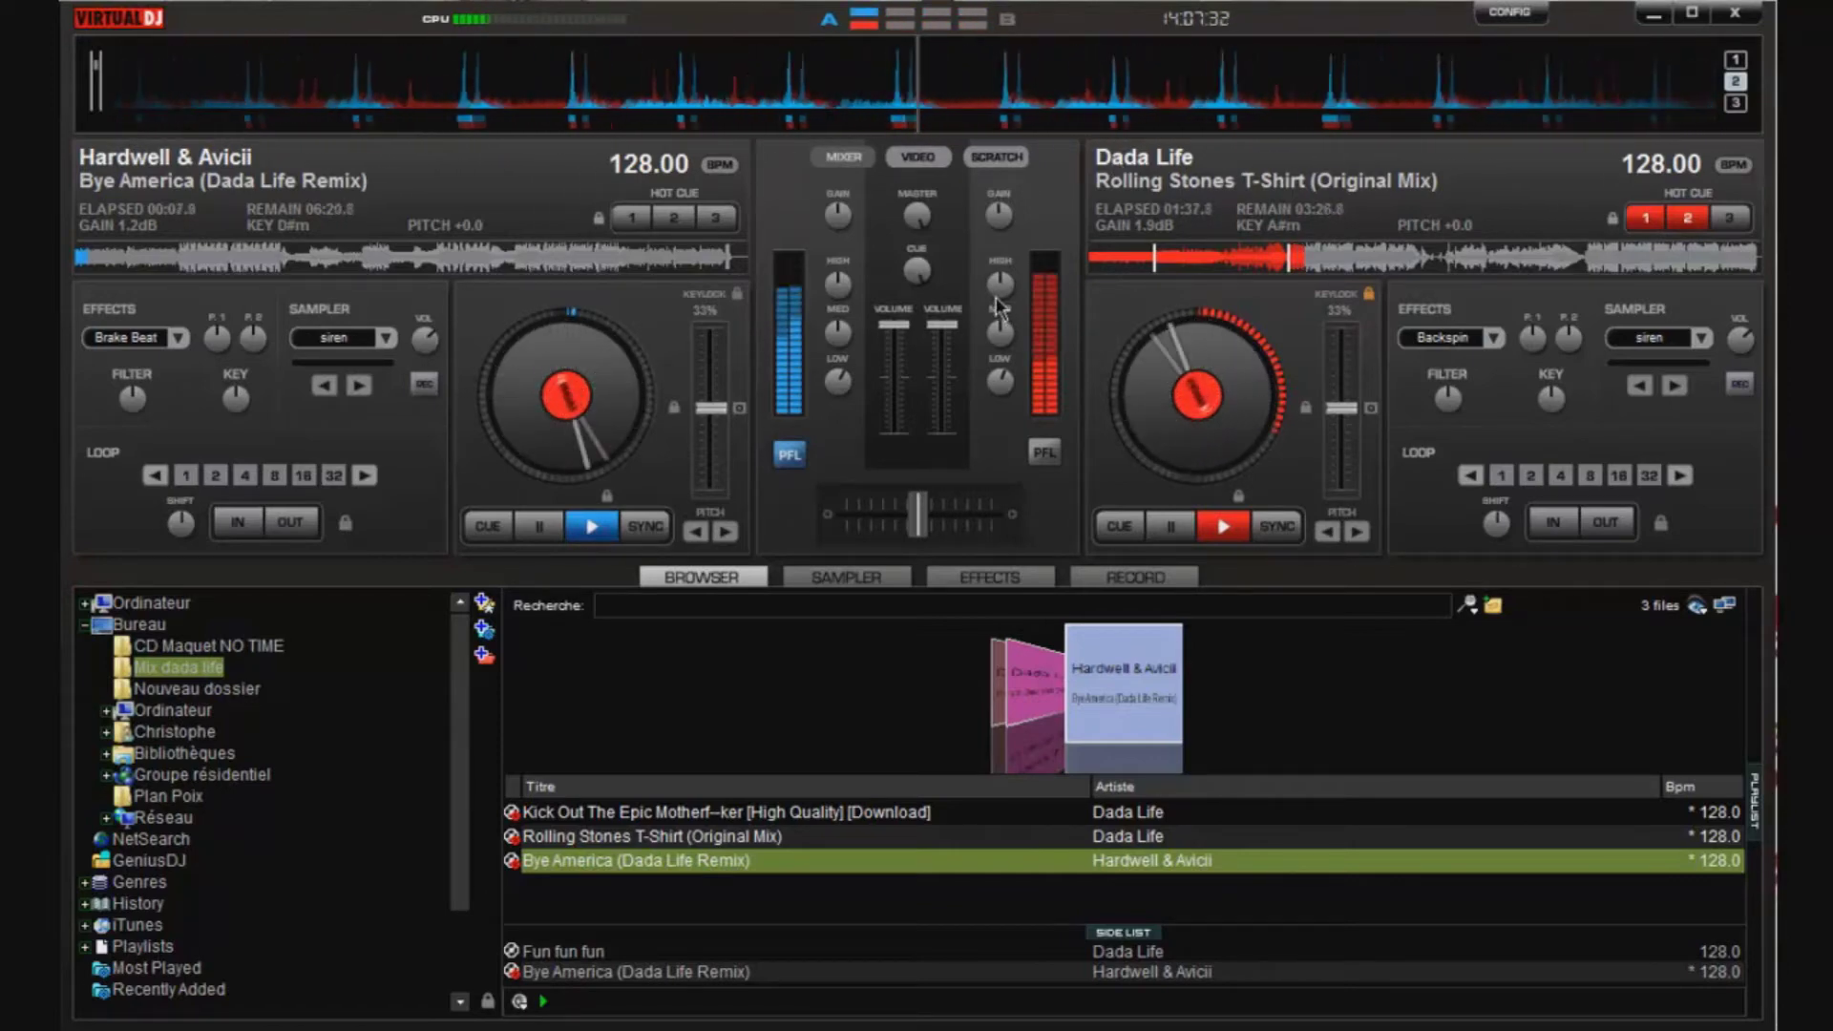
mouse_move(1000, 307)
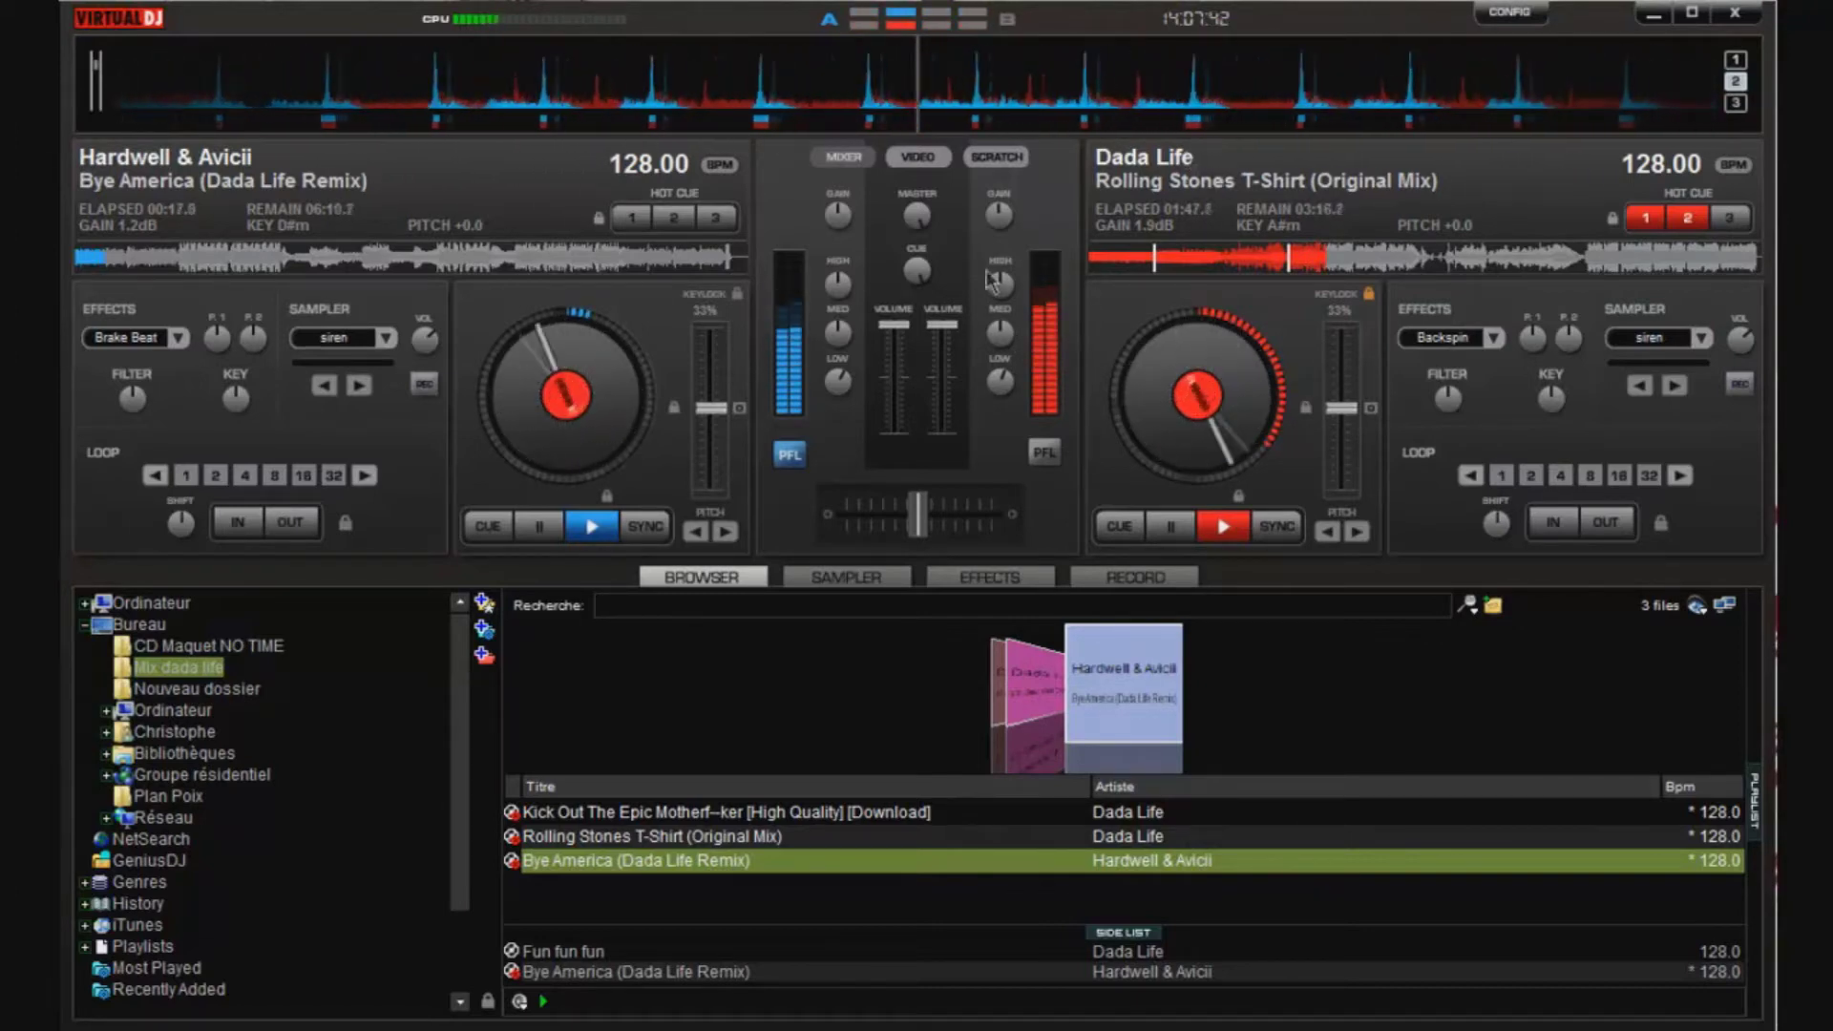
mouse_move(997, 217)
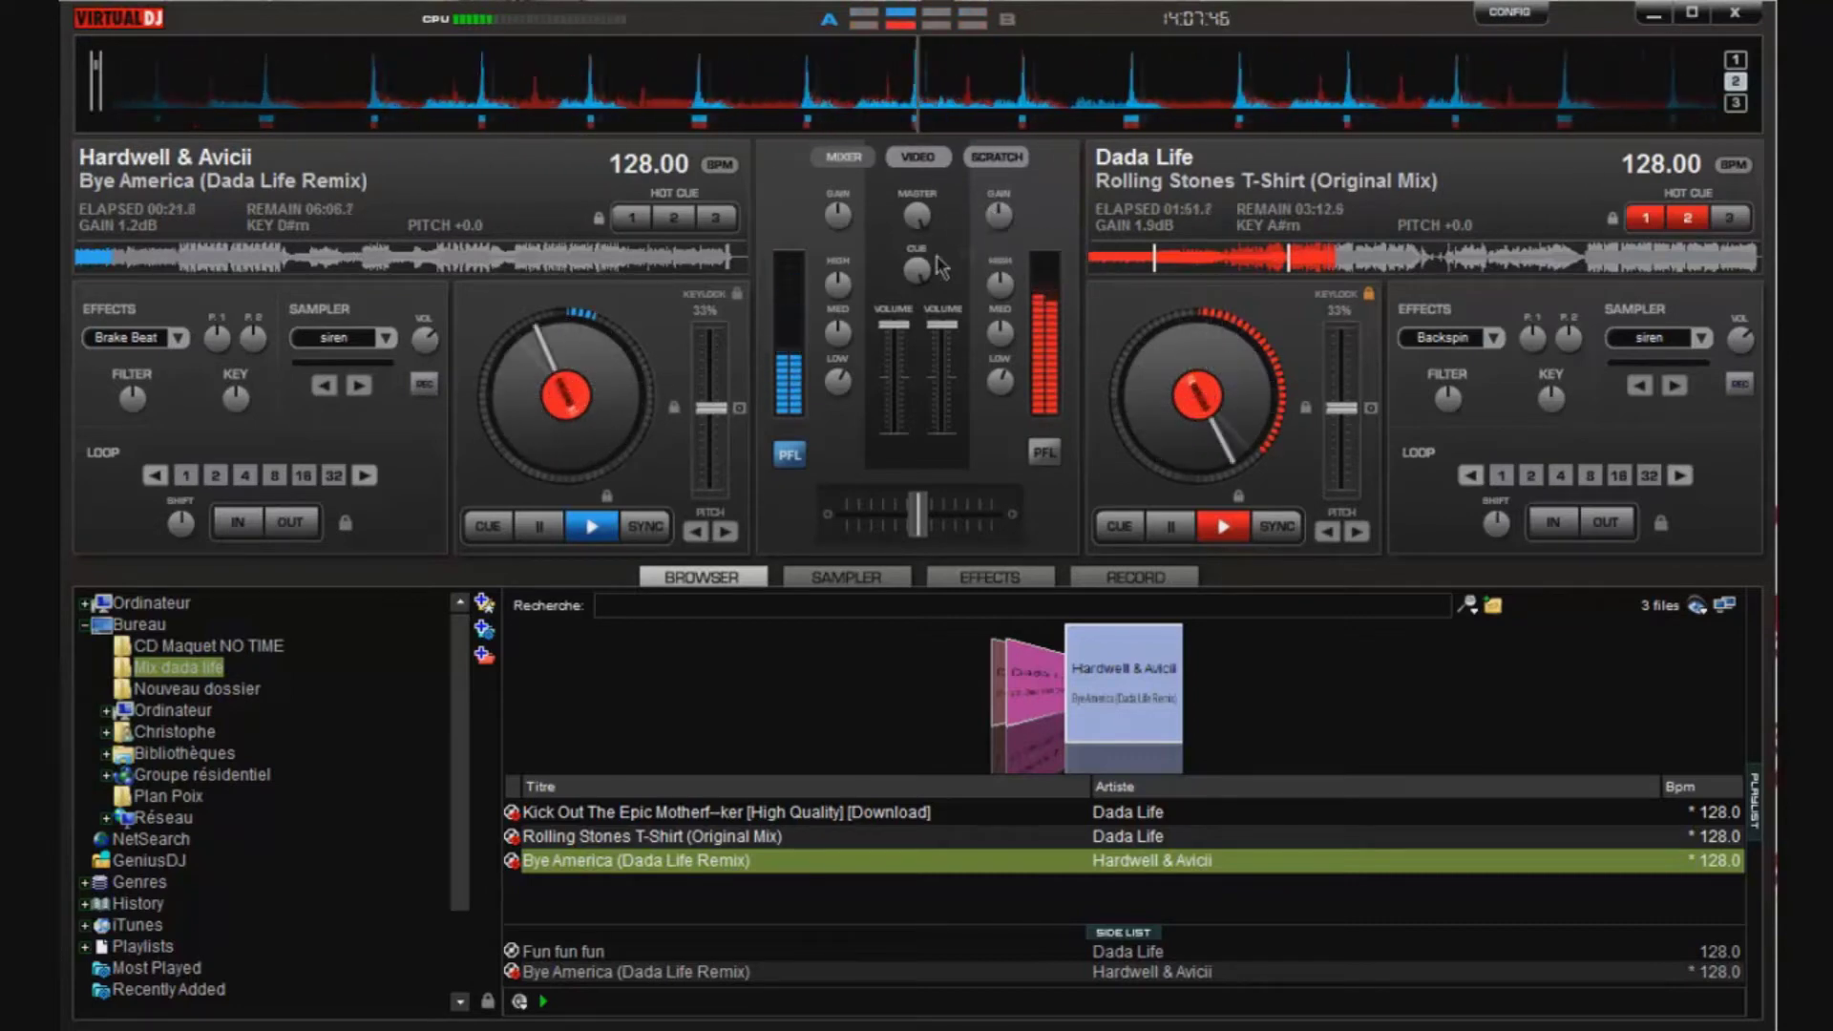
left_click(1136, 577)
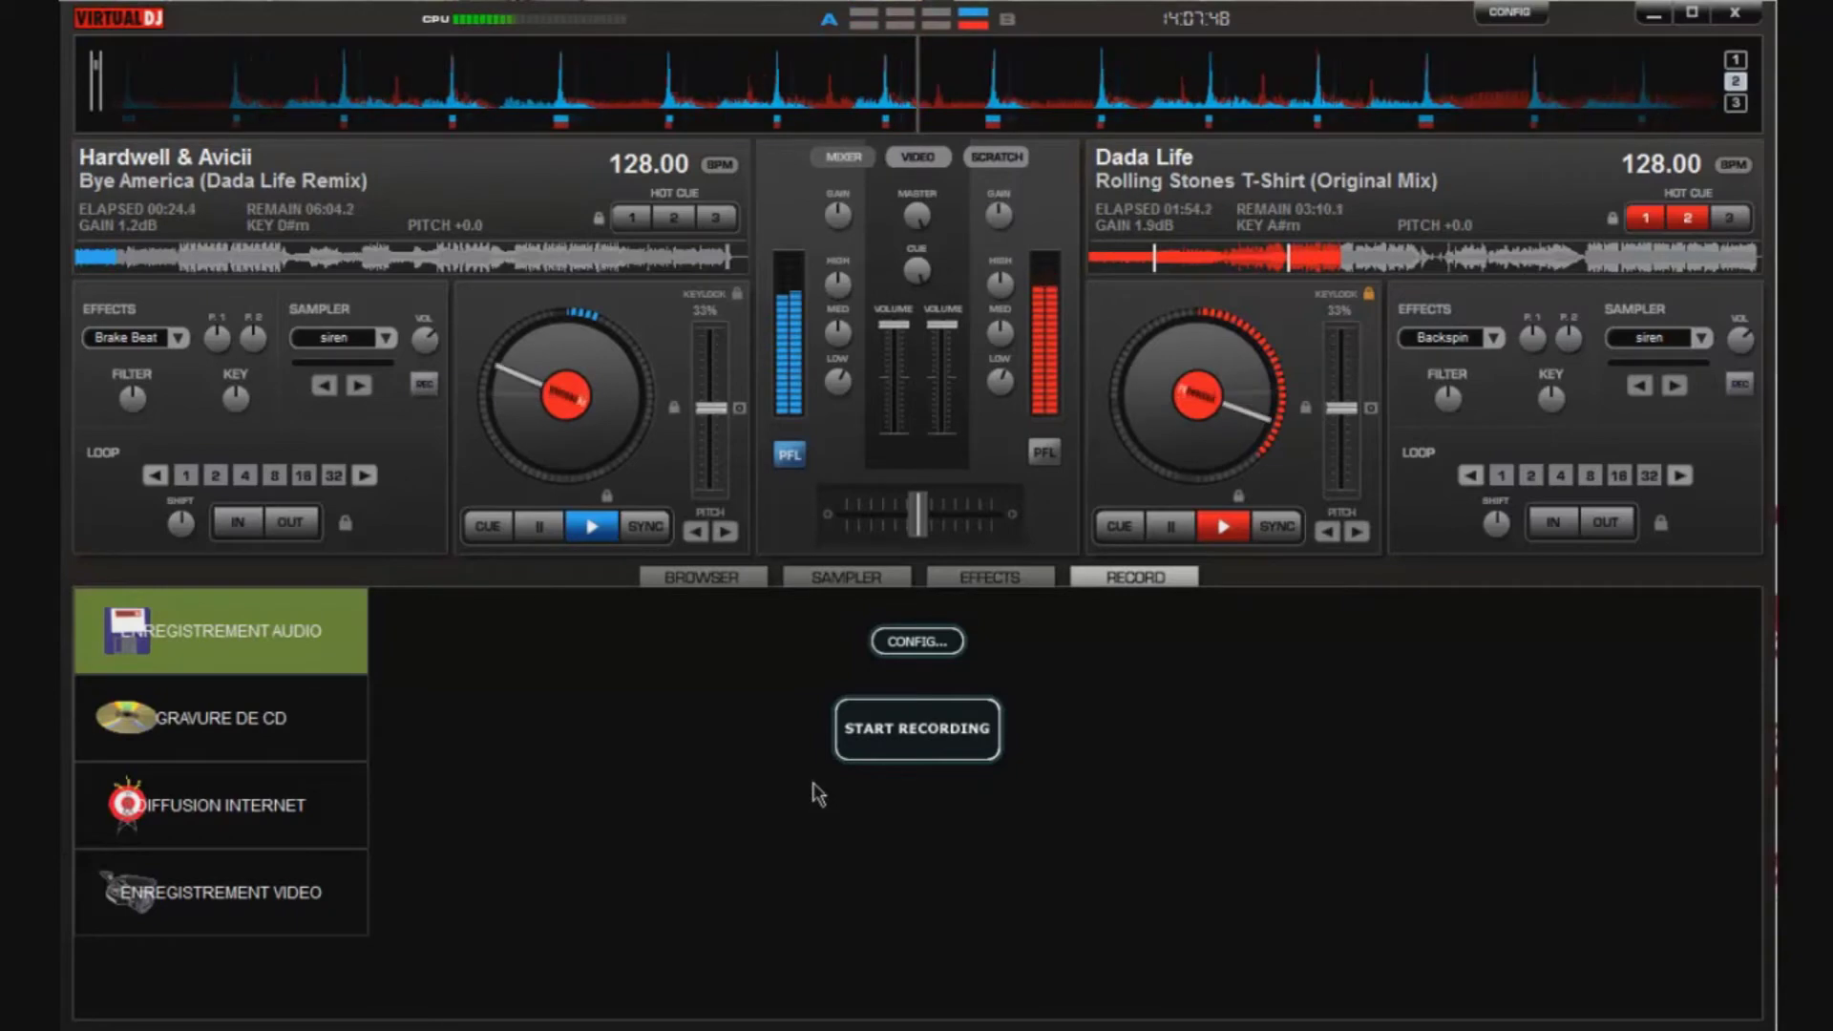
left_click(718, 582)
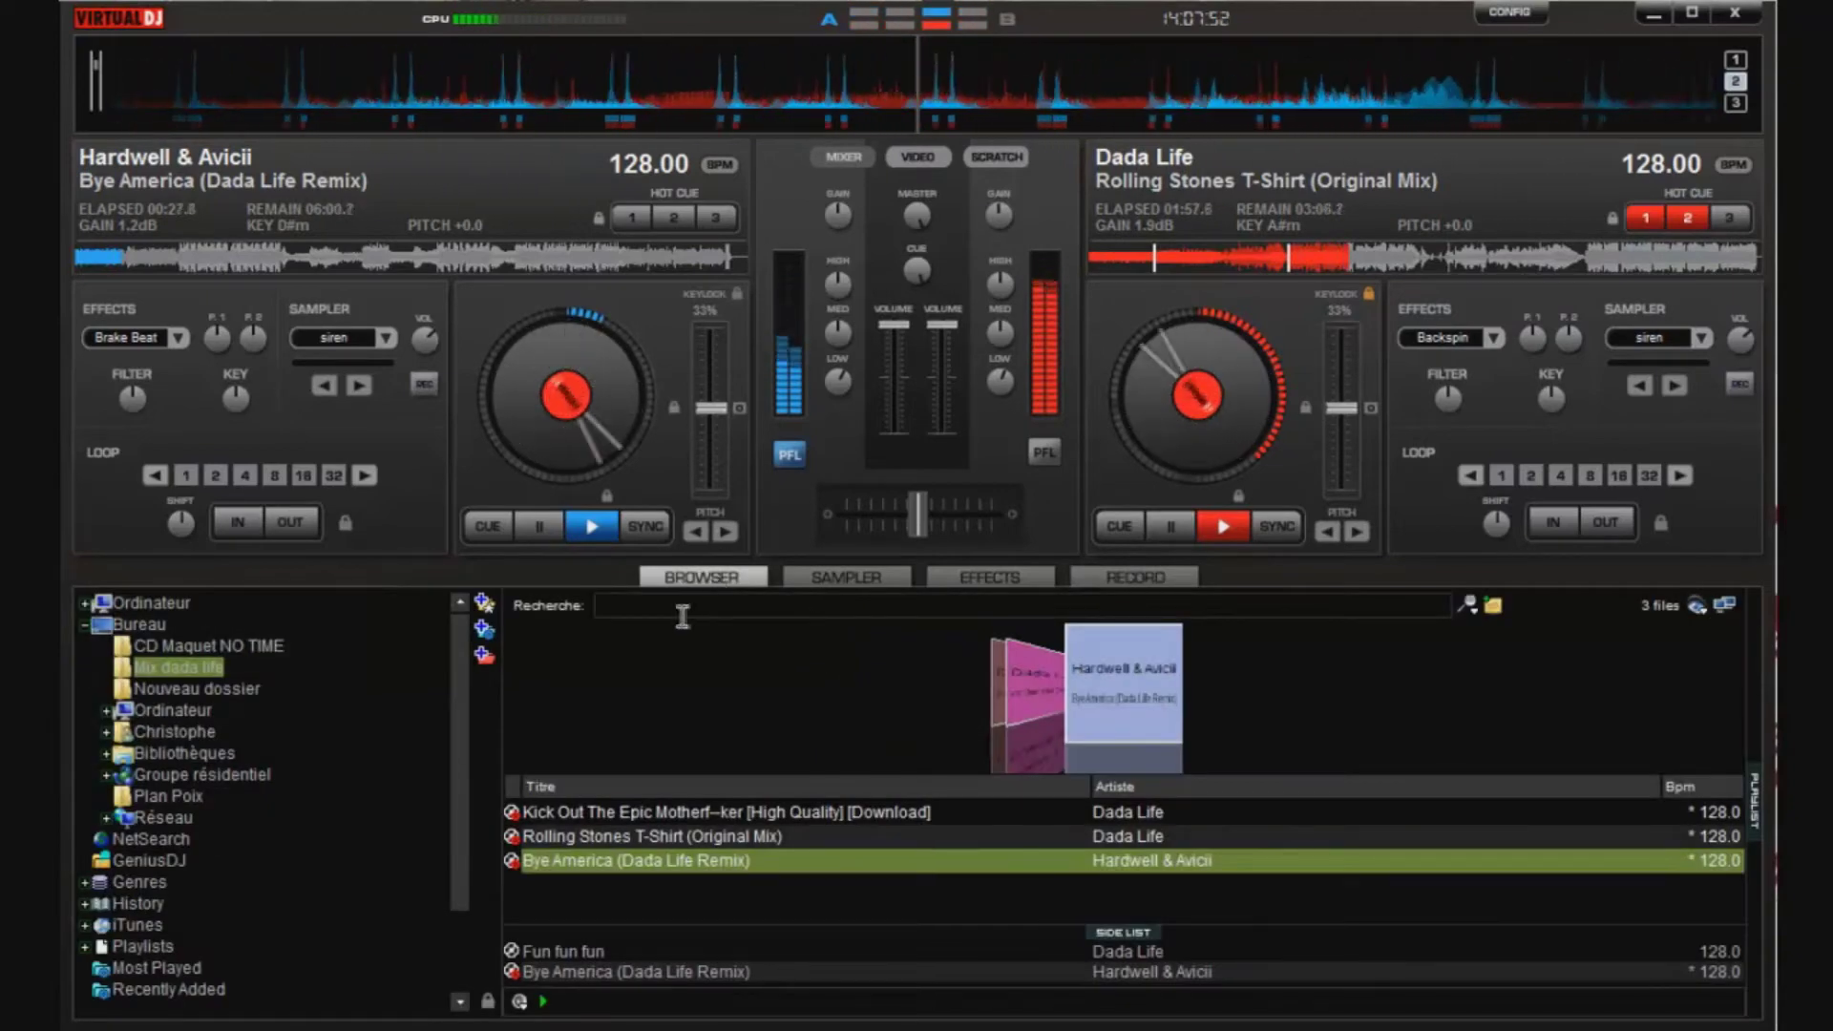
- Bring up the sound effects and fade deck 2's volume down to the minimum
left_click(998, 578)
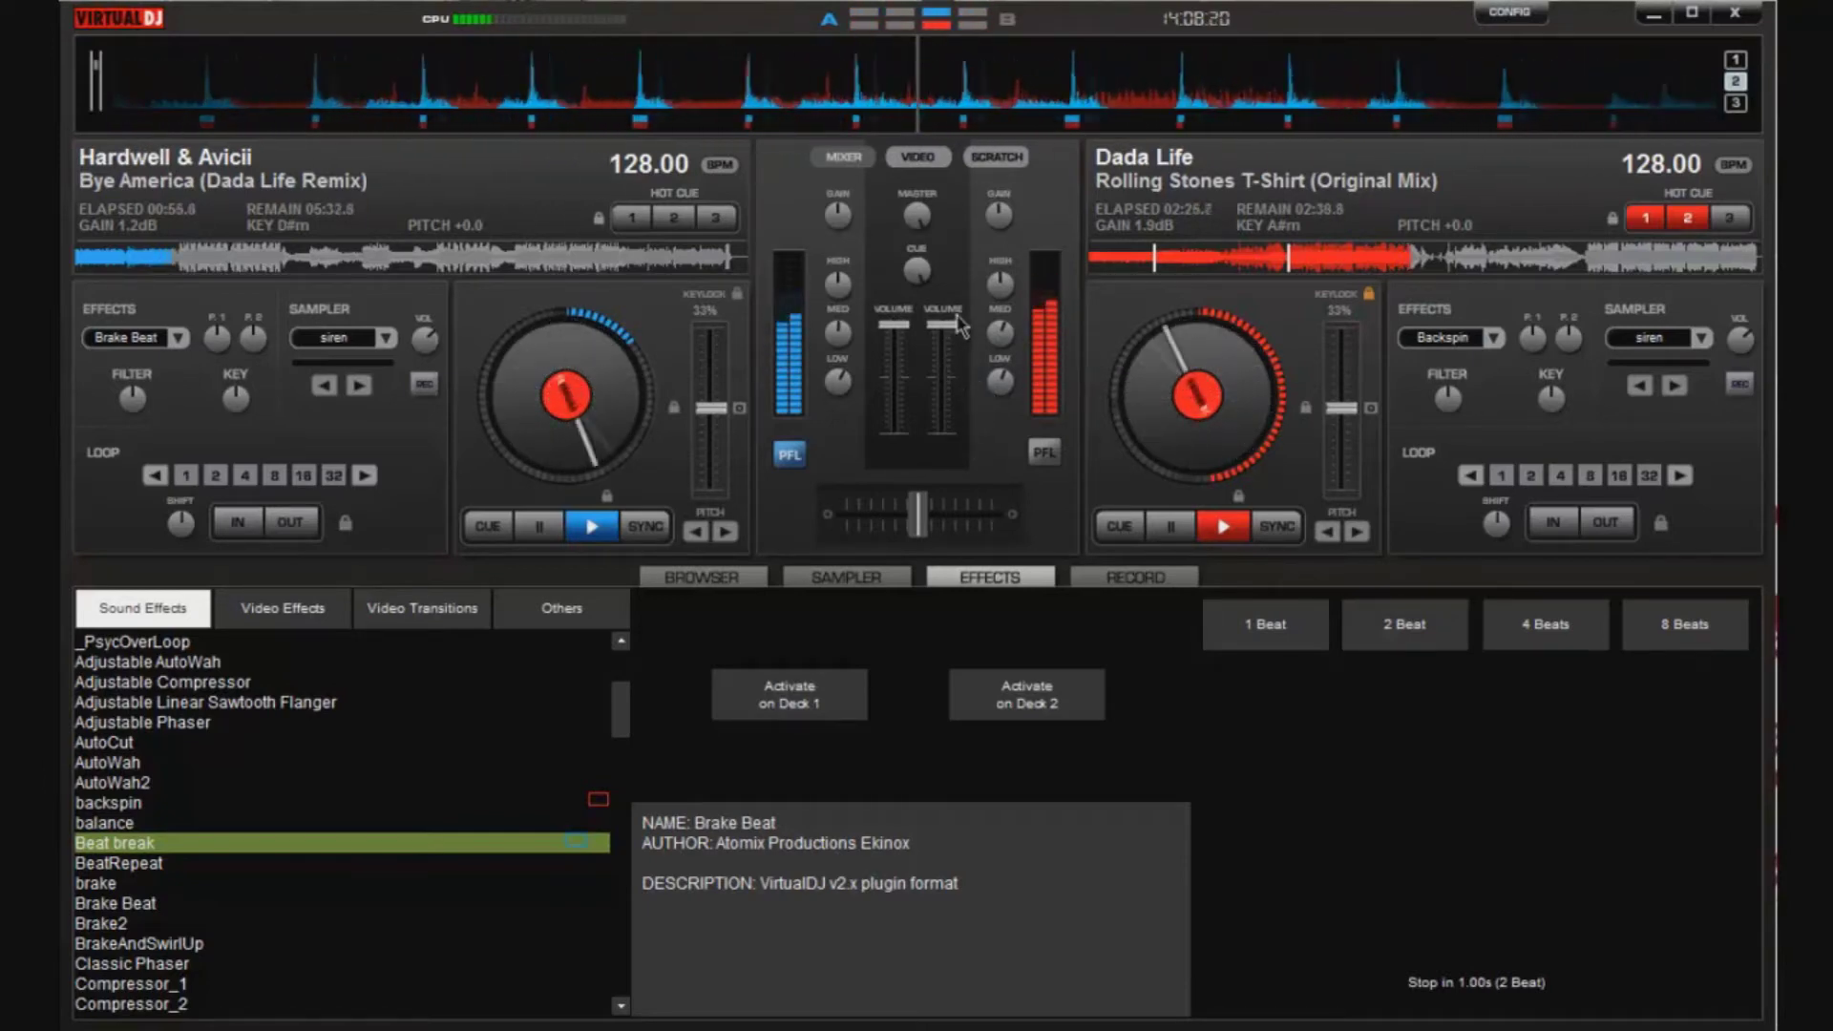
mouse_move(944, 334)
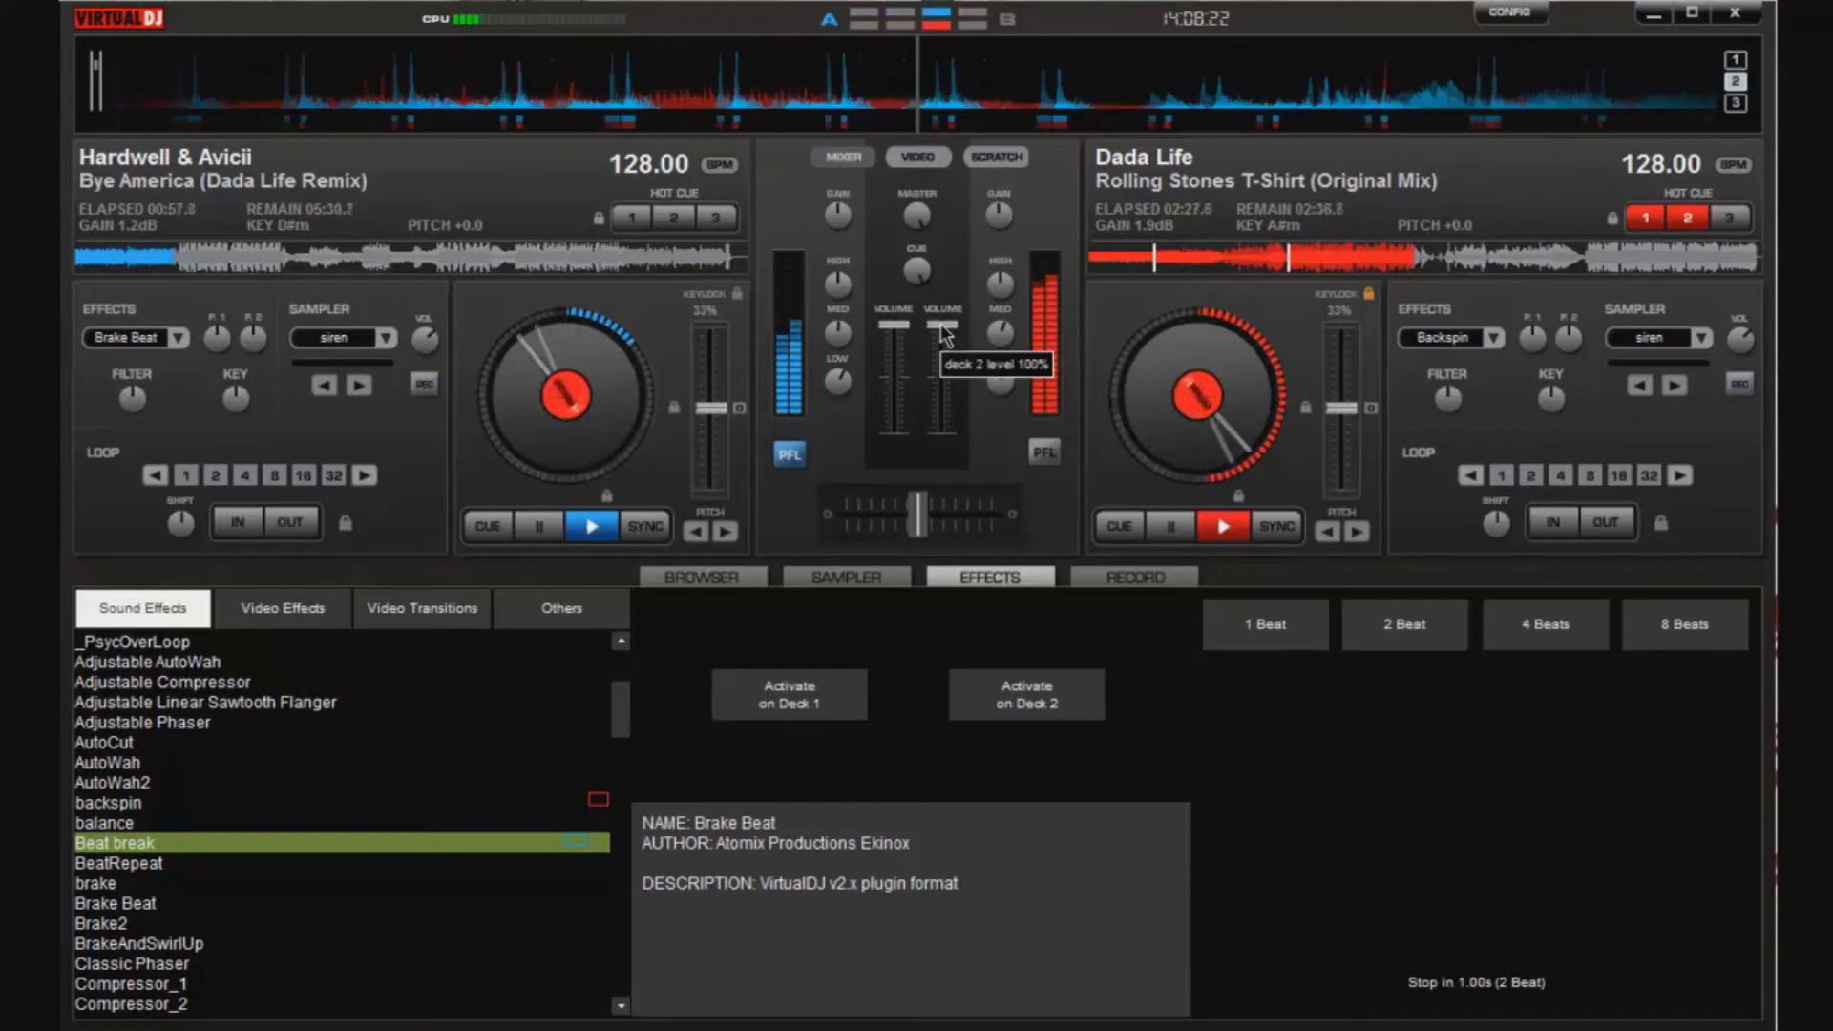
left_click_drag(943, 334, 943, 435)
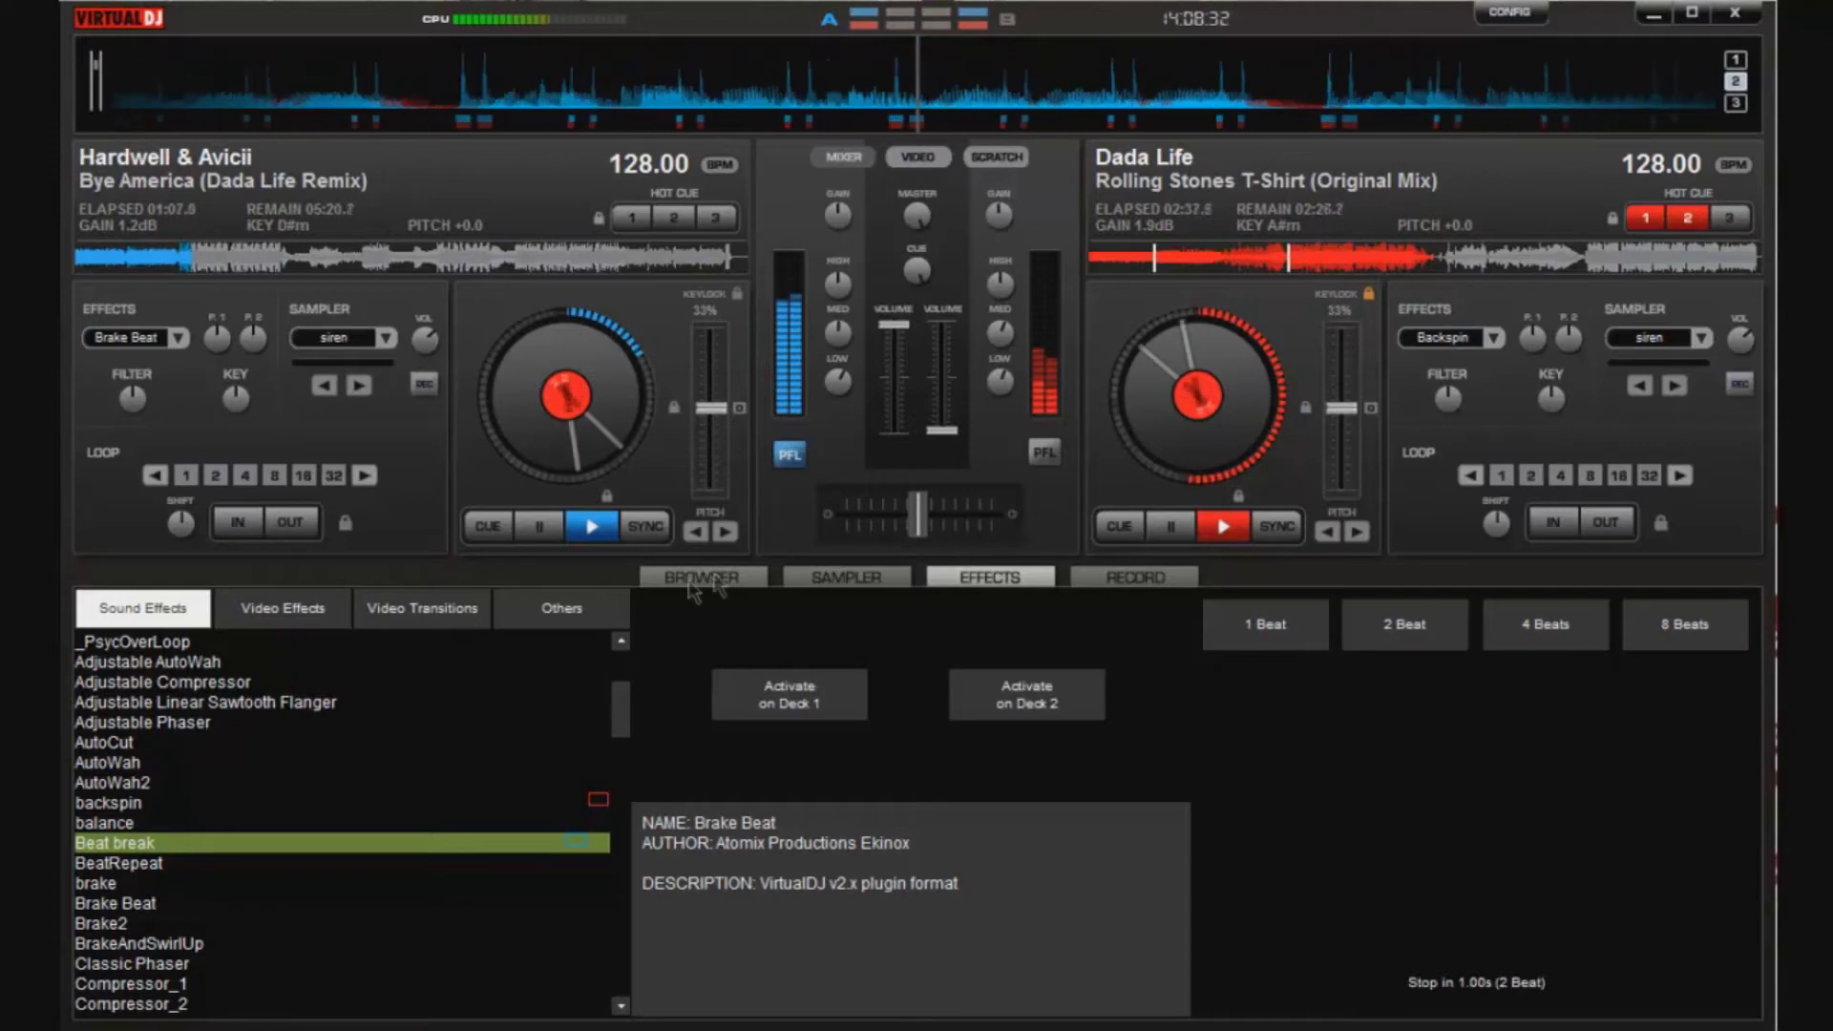
- Select the Flippin Doubles sound effect and switch back to Beat break
scroll(133, 1012, "down", 2)
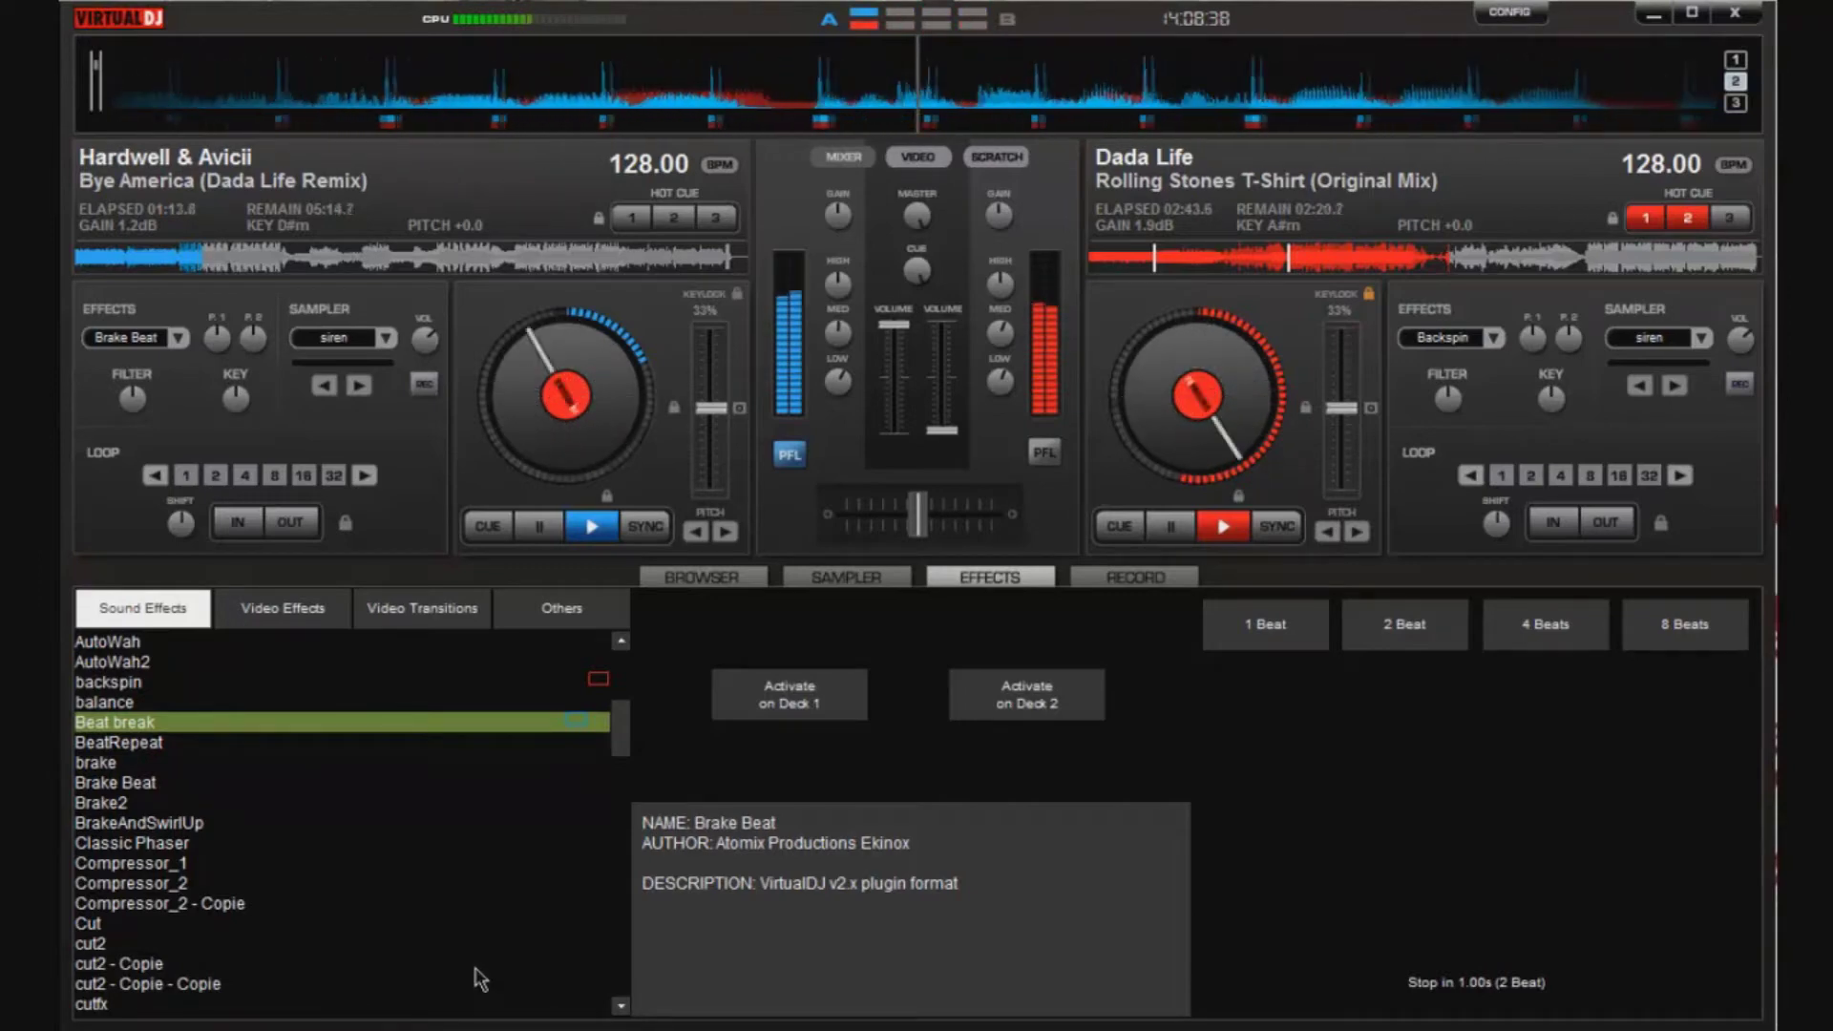
scroll(478, 976, "down", 3)
scroll(385, 792, "down", 4)
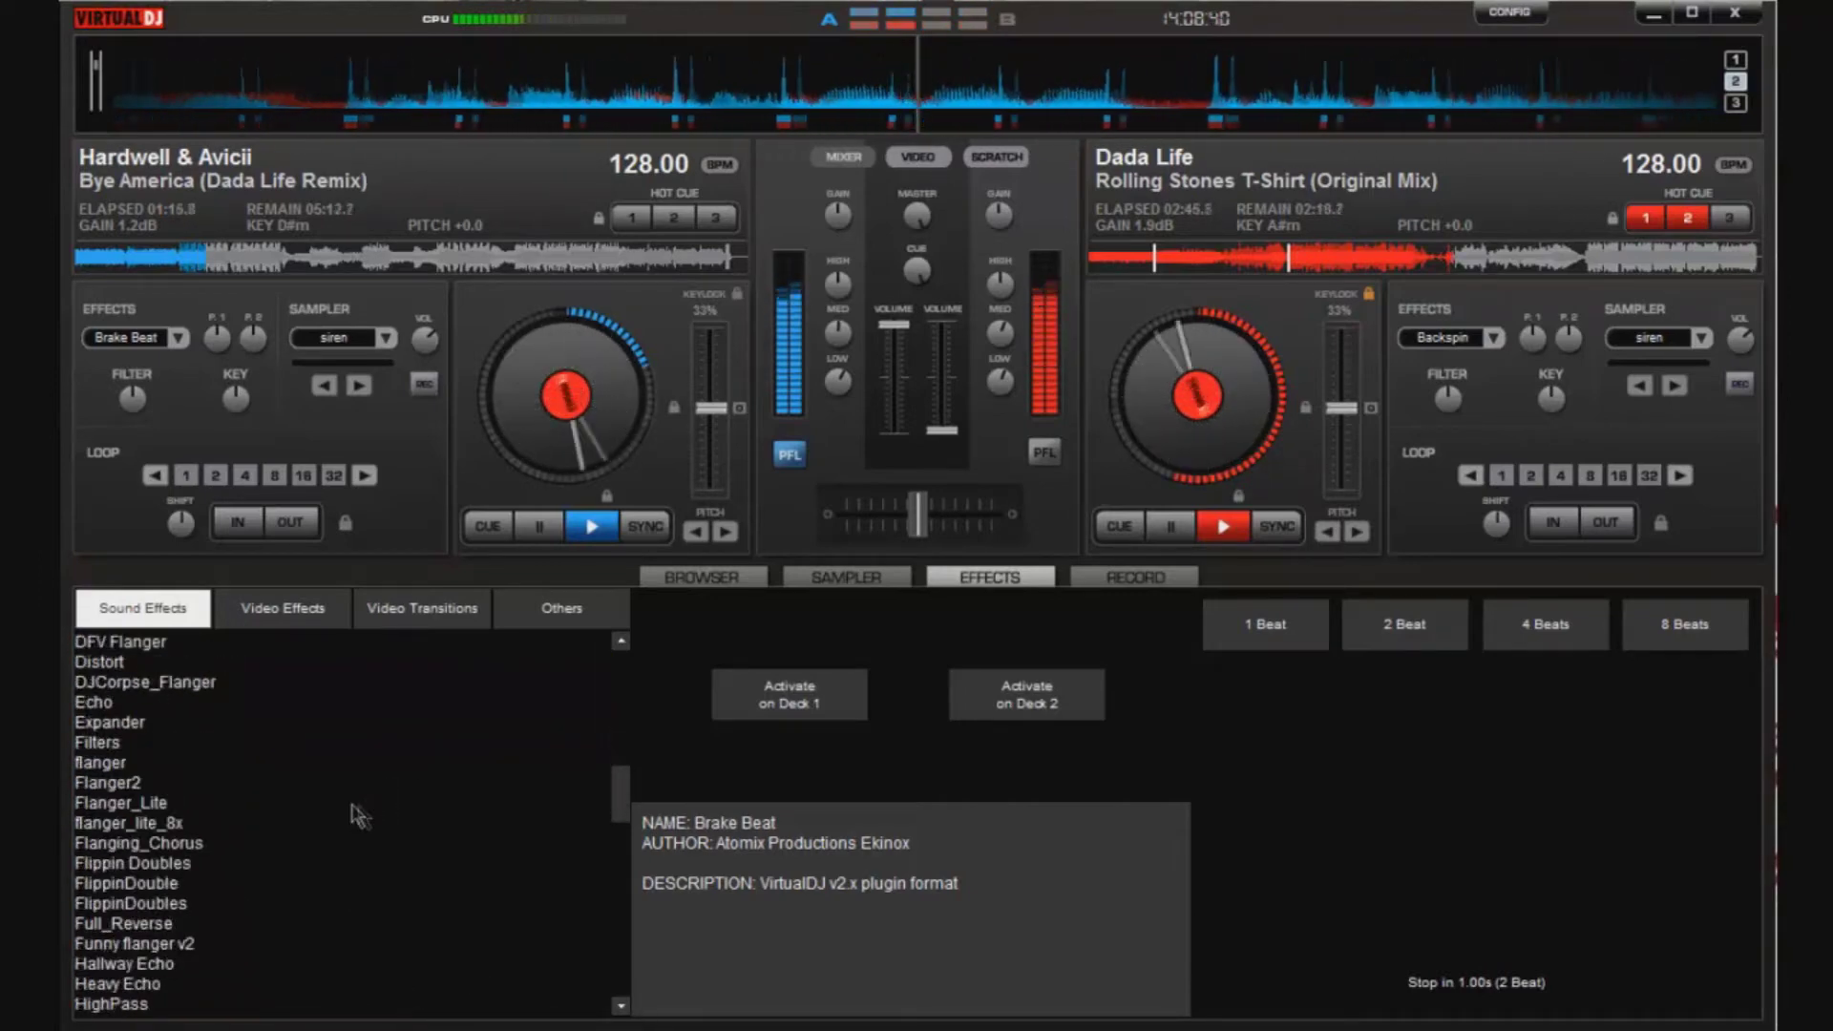
left_click(162, 864)
scroll(376, 847, "up", 12)
scroll(355, 841, "down", 4)
left_click(167, 723)
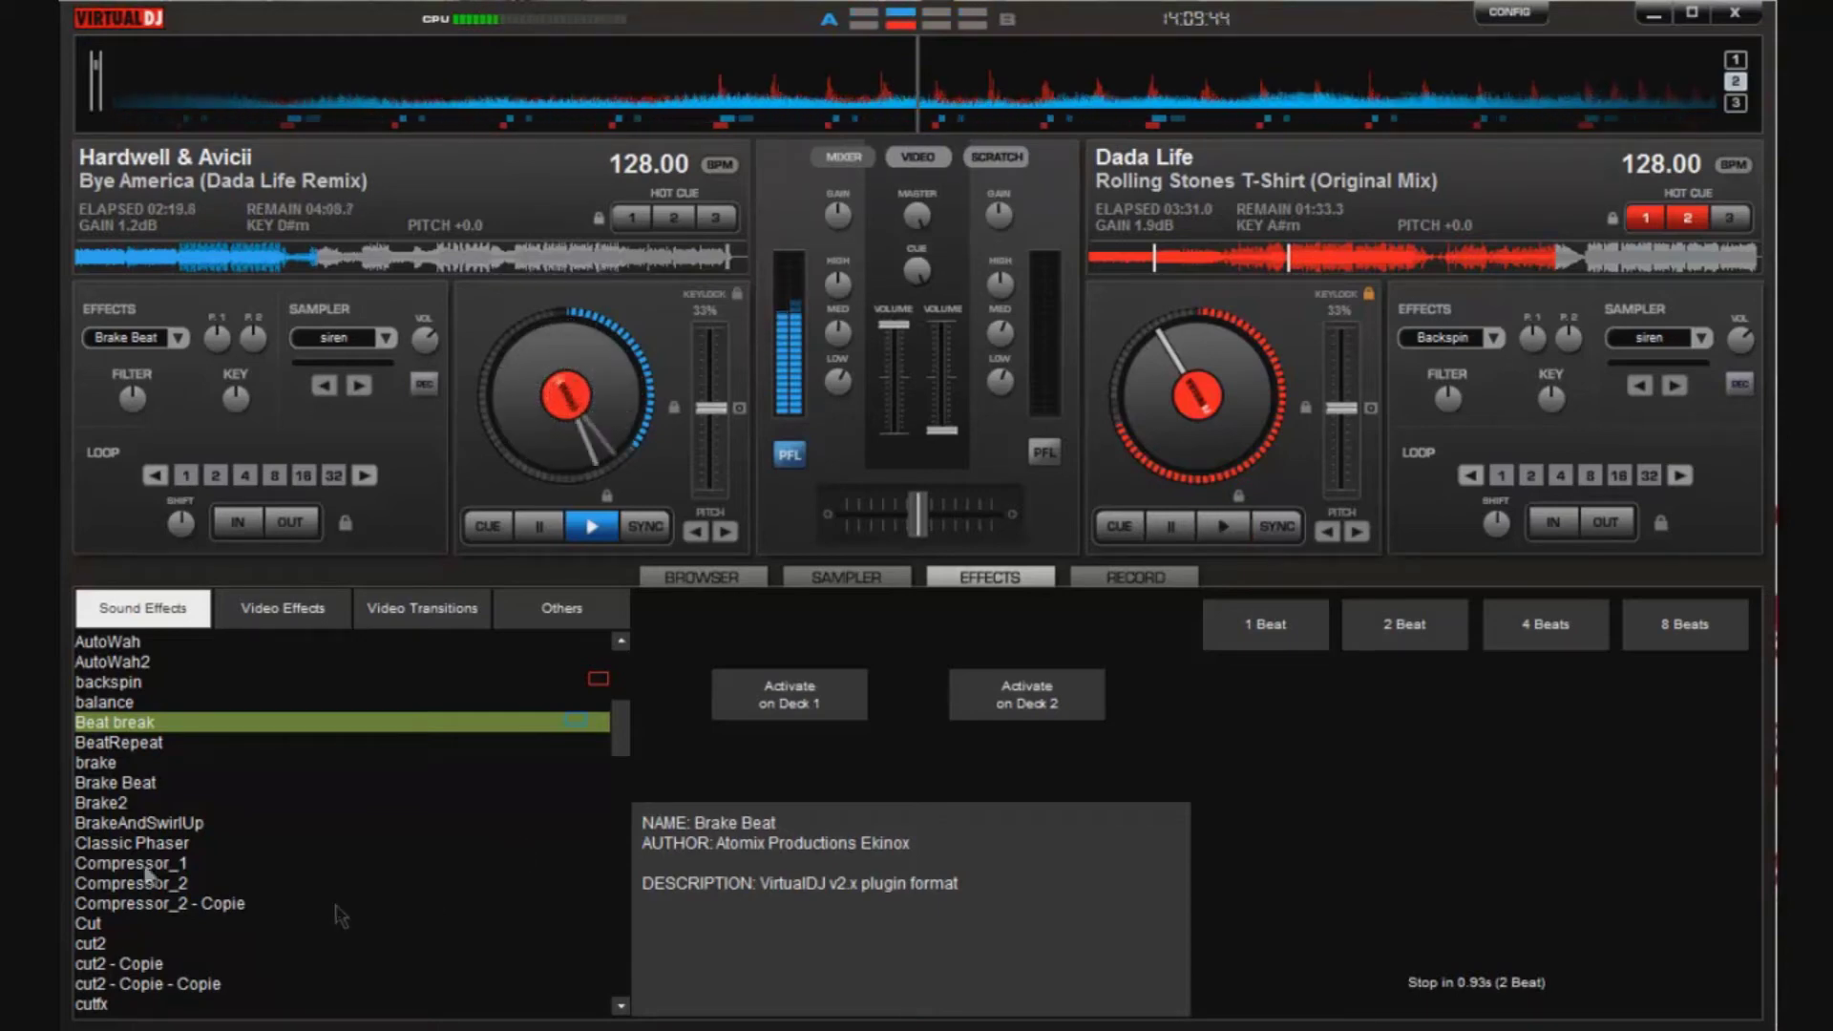
- Open the file browser and check the desktop's user folder, Nouveau dossier and CD Maquet NO TIME for another track
left_click(673, 580)
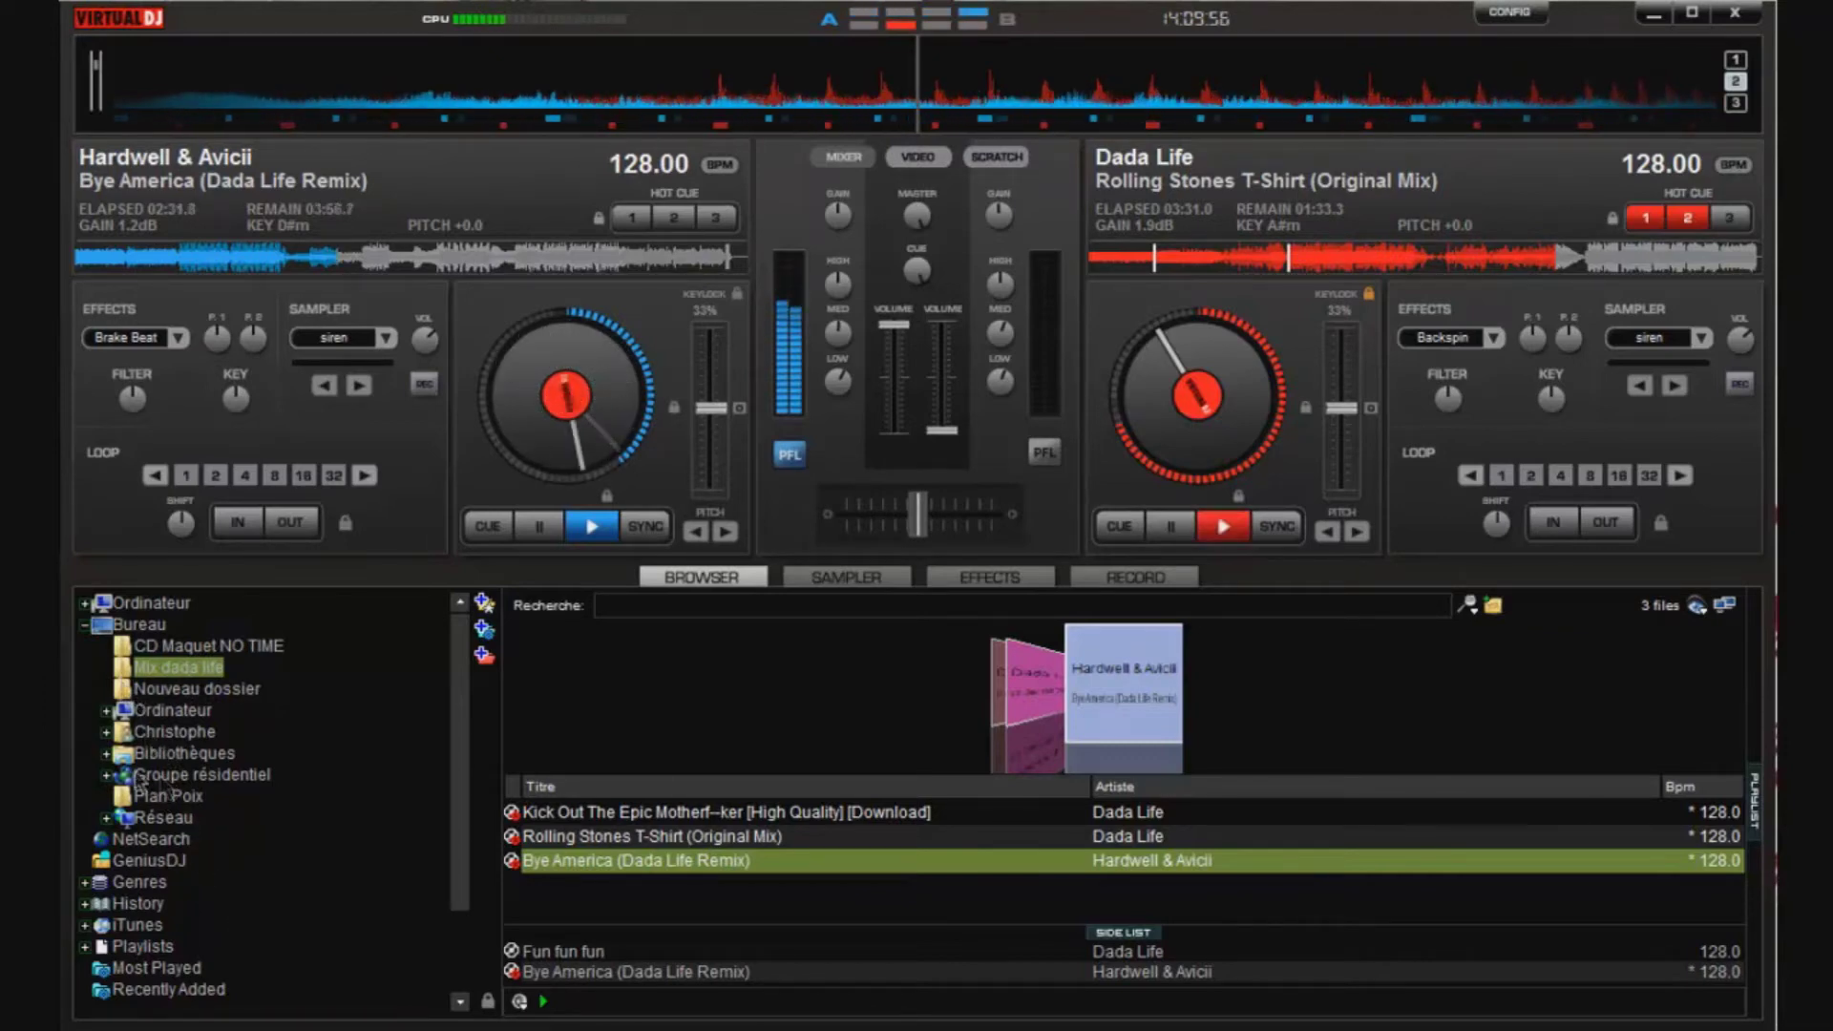
left_click(105, 733)
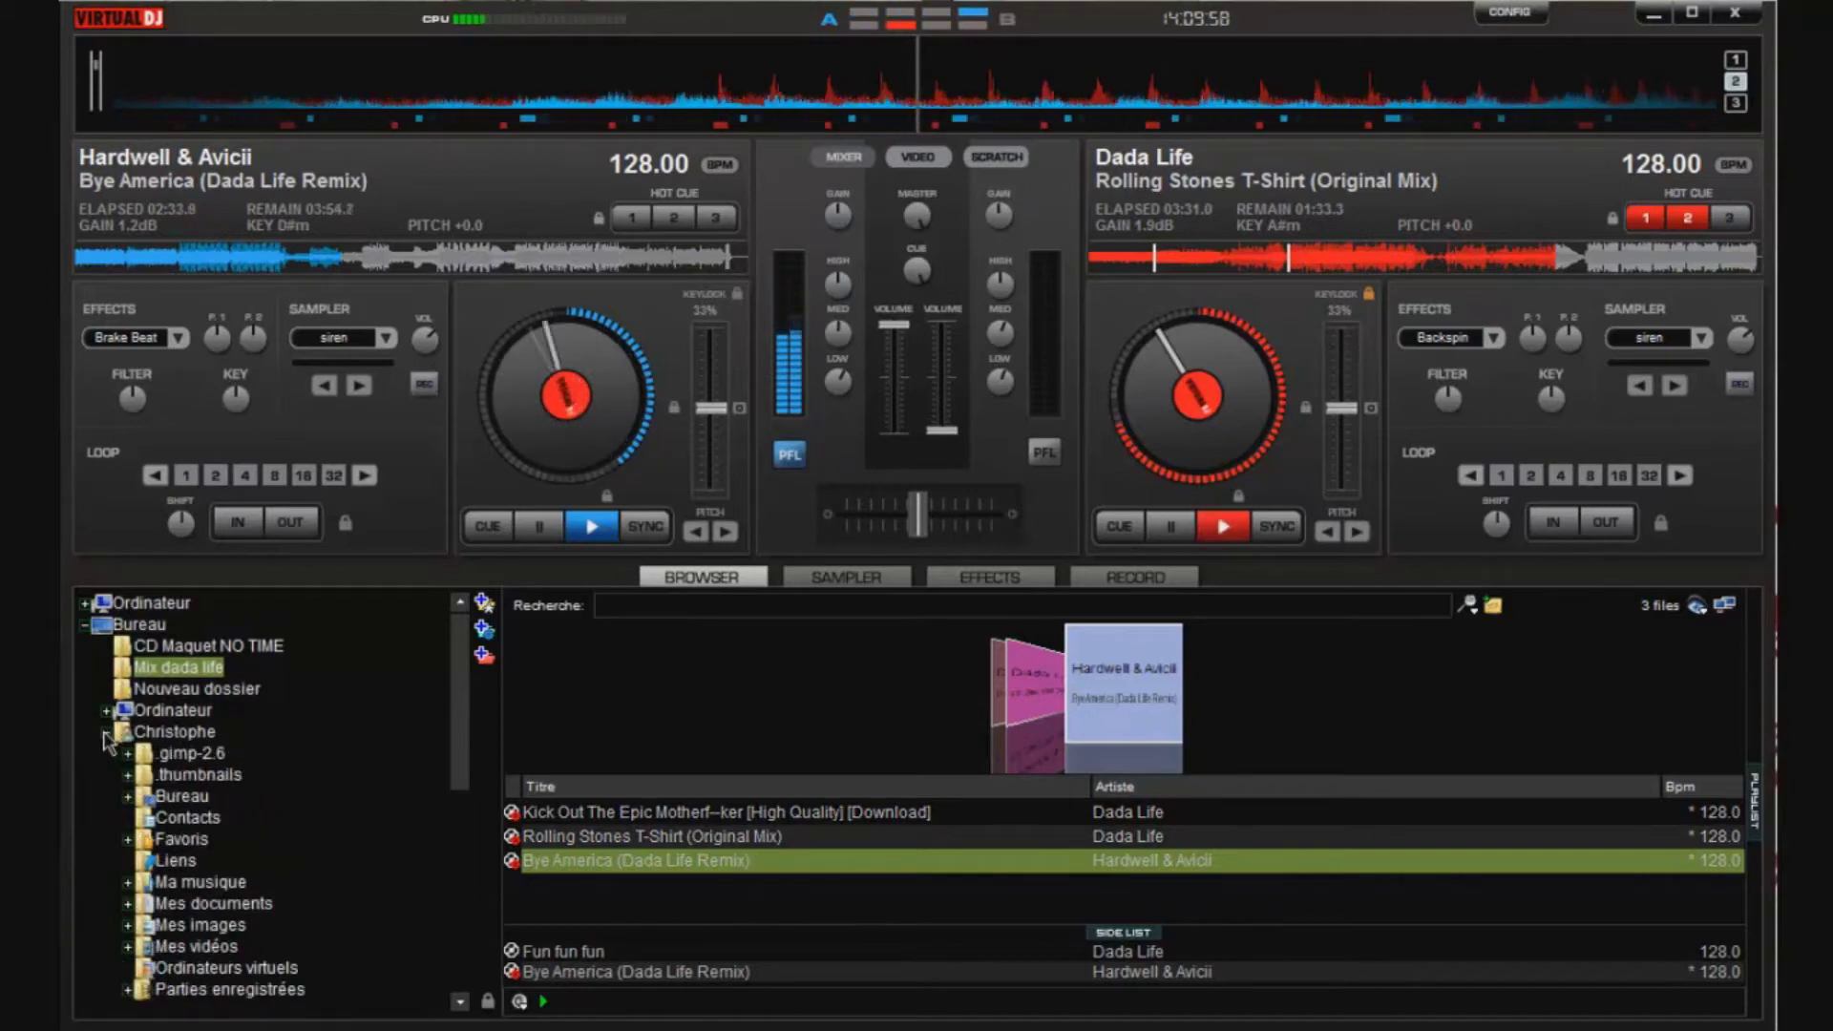
left_click(105, 734)
left_click(106, 755)
left_click(106, 755)
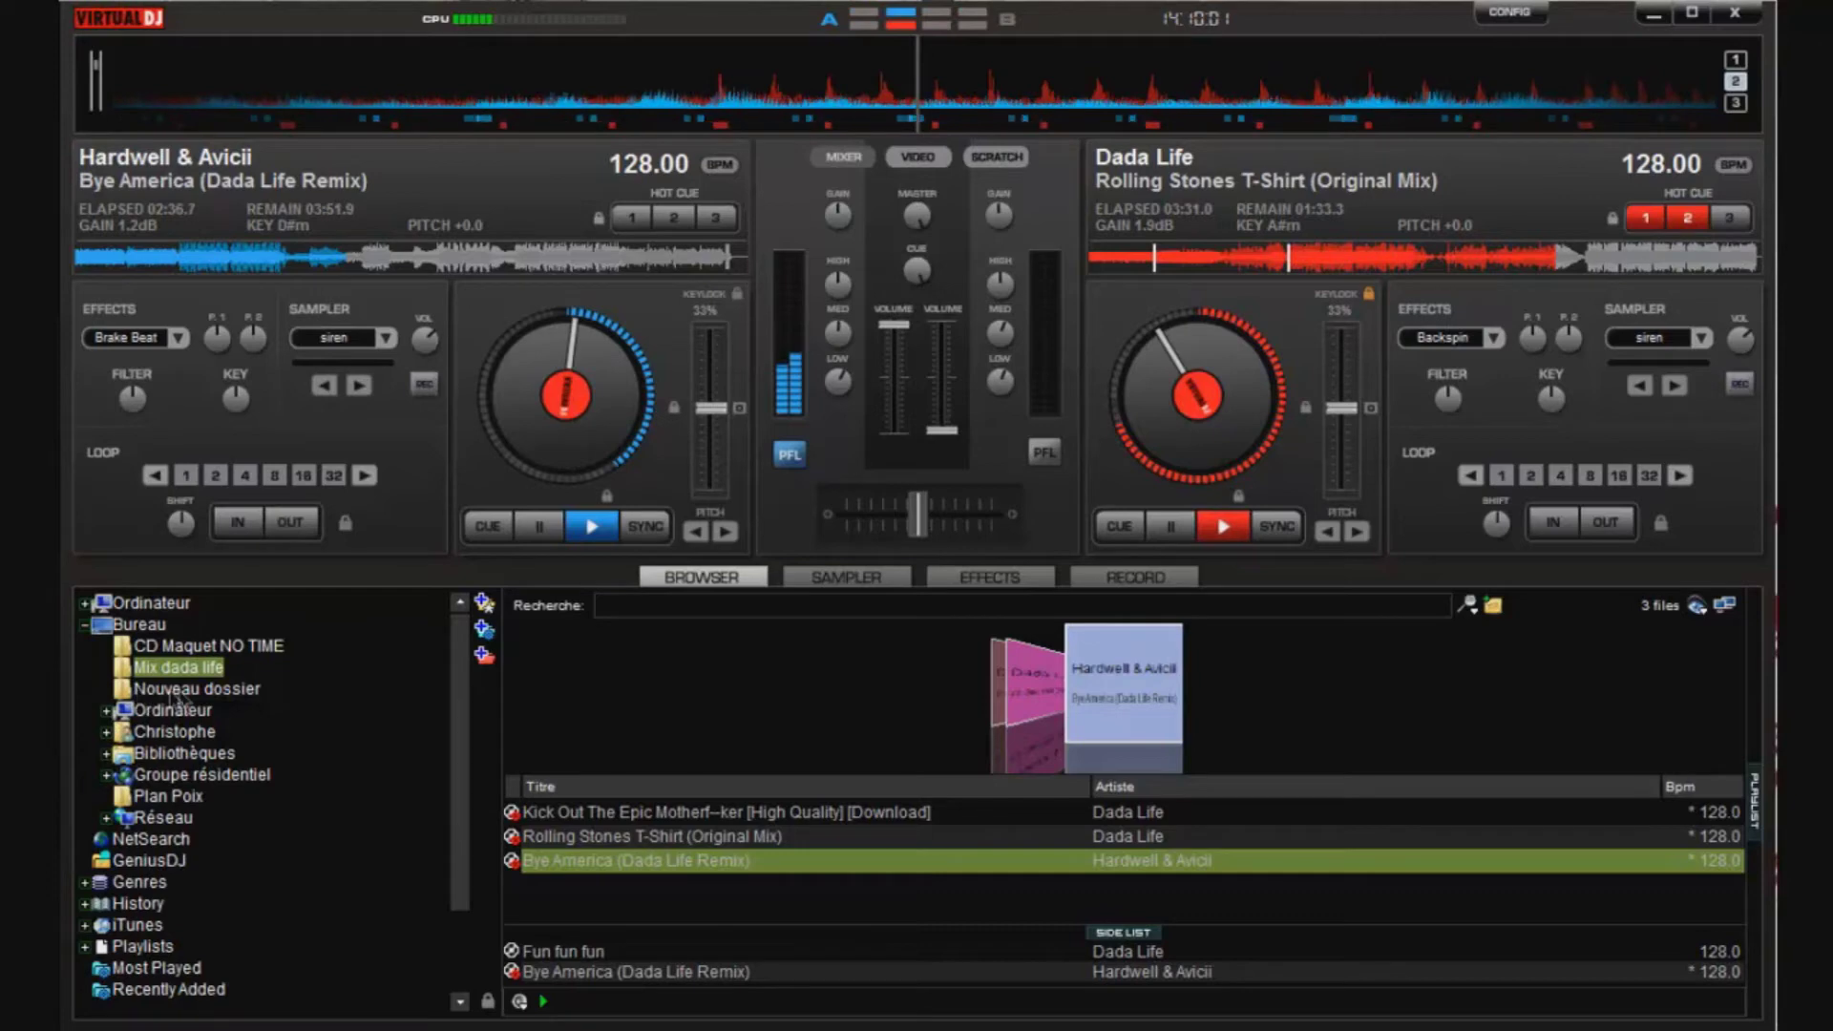
left_click(181, 692)
left_click(210, 646)
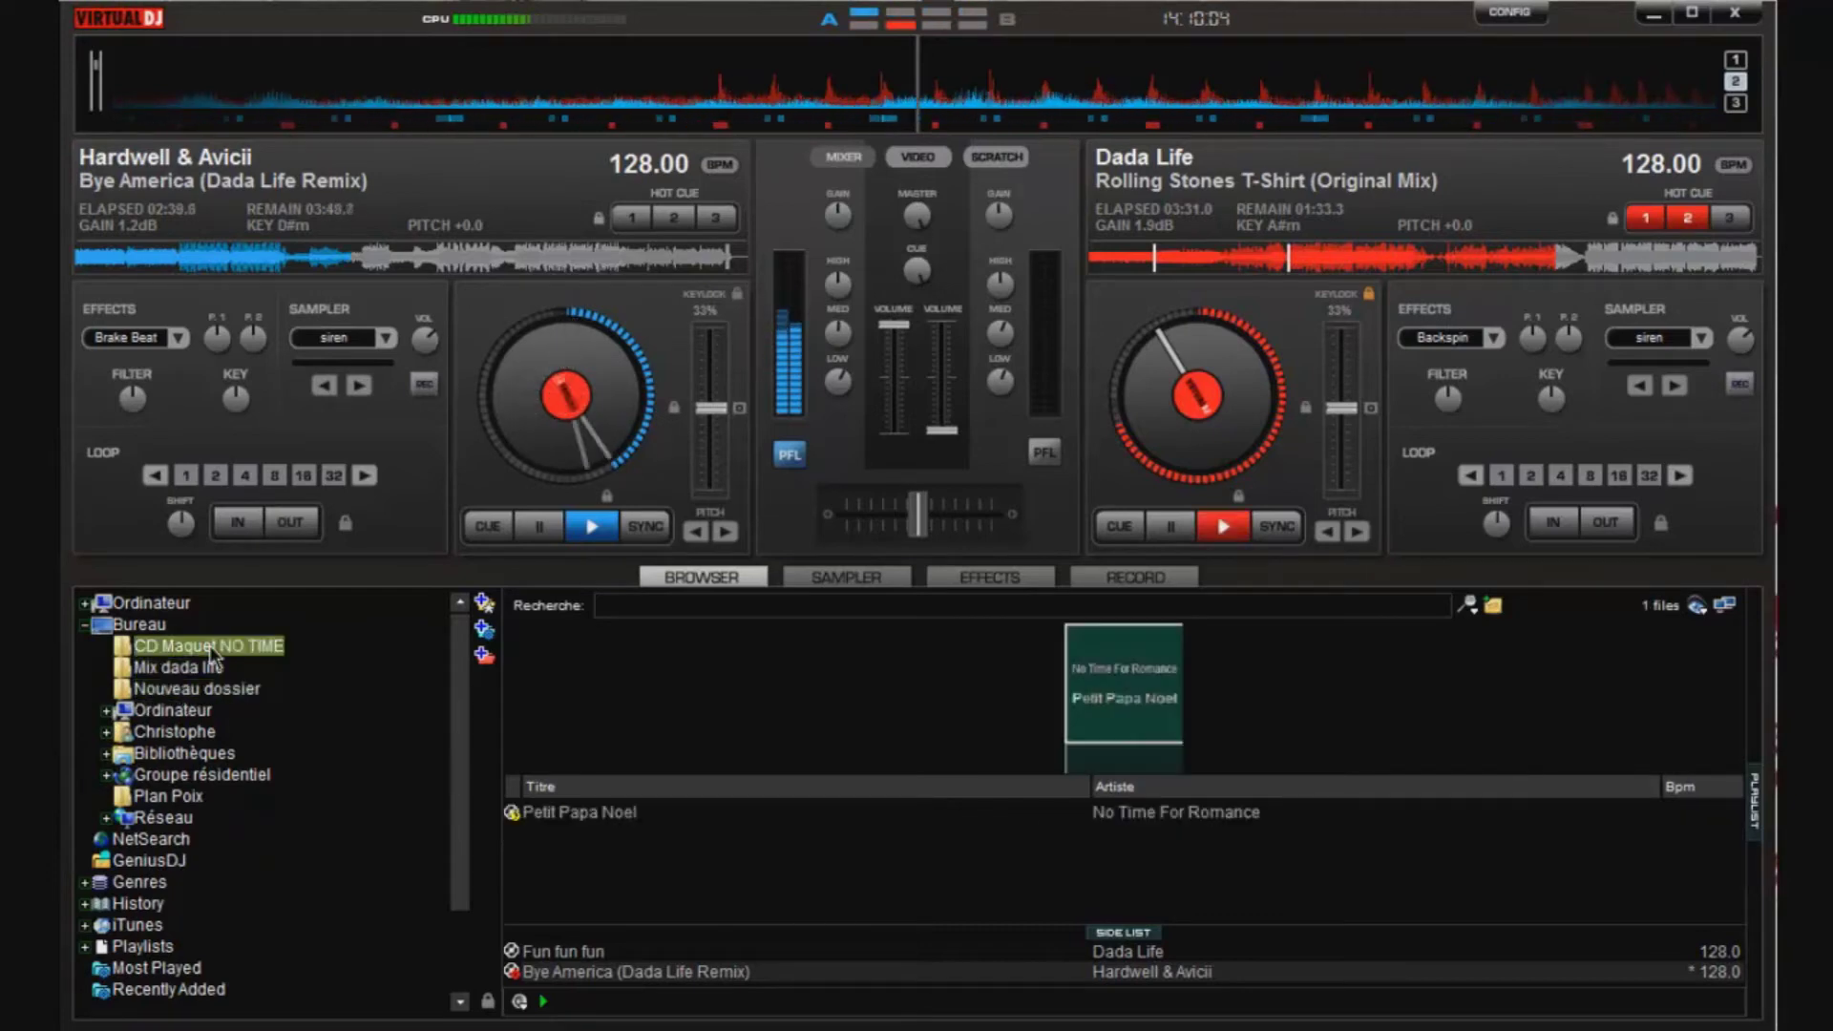
key("space")
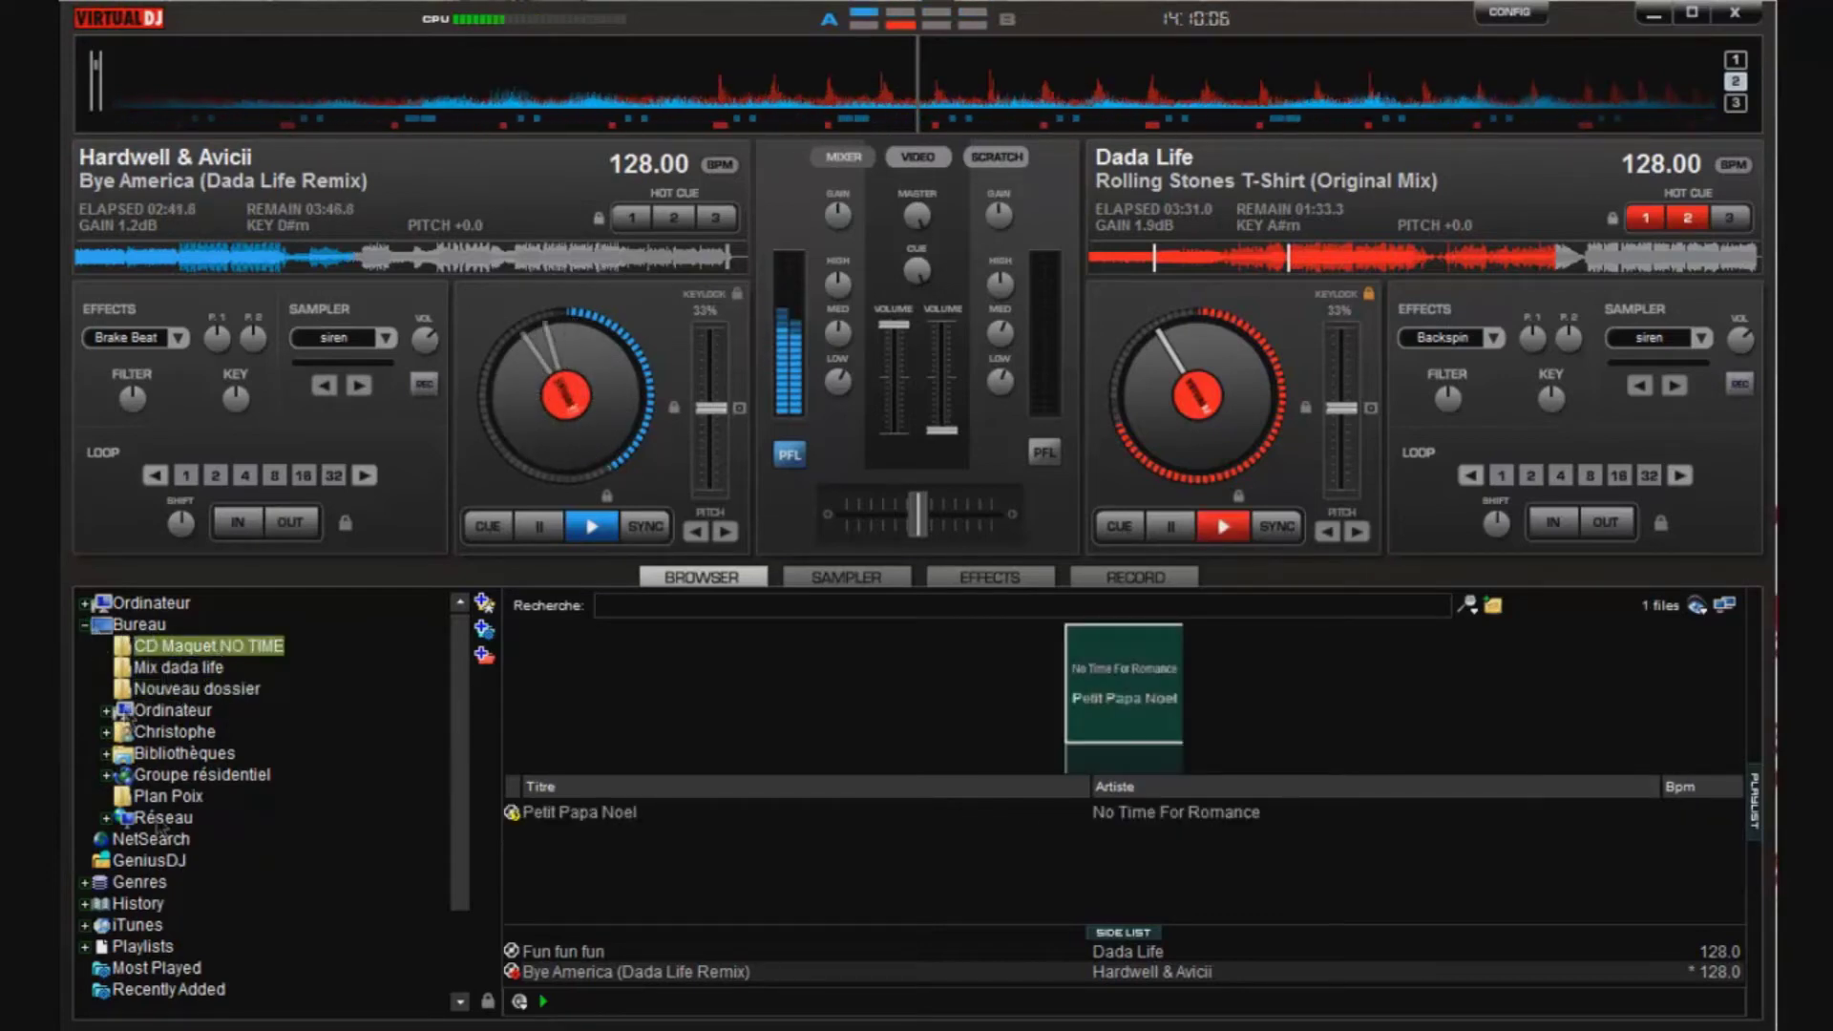
- Check the Ma musique folder for tracks
scroll(163, 831, "down", 2)
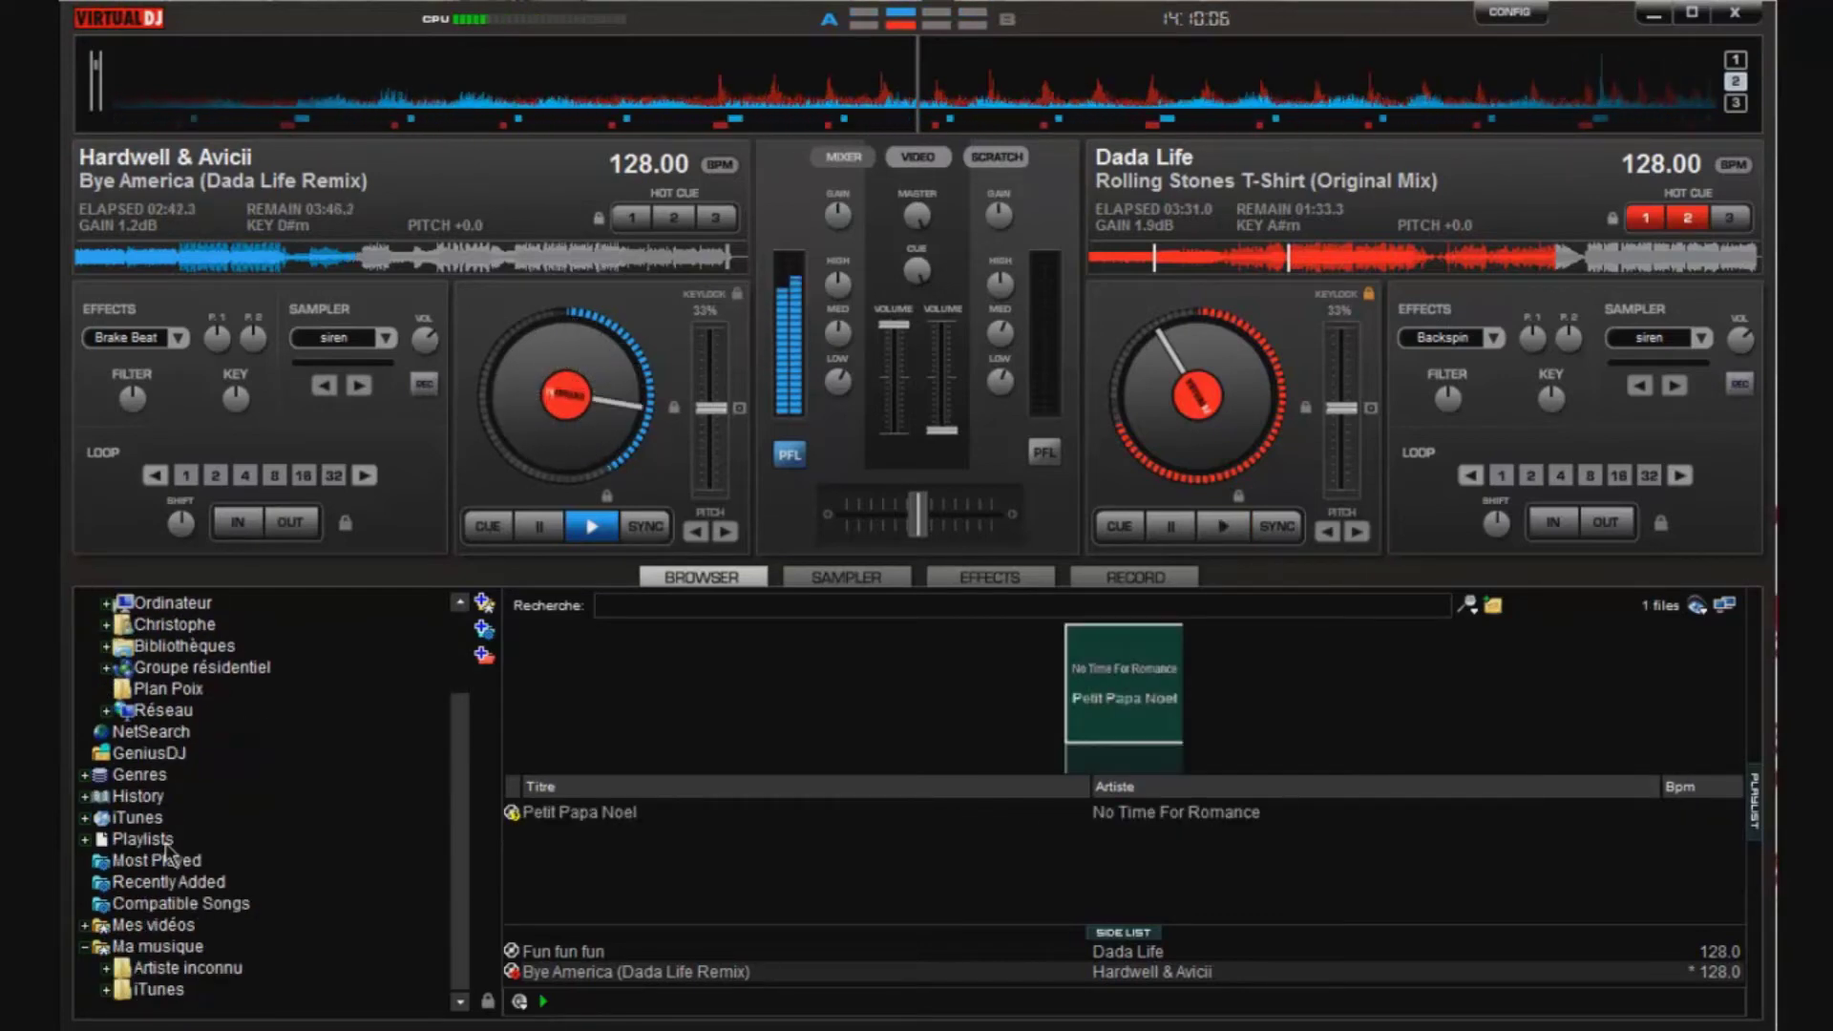
left_click(99, 951)
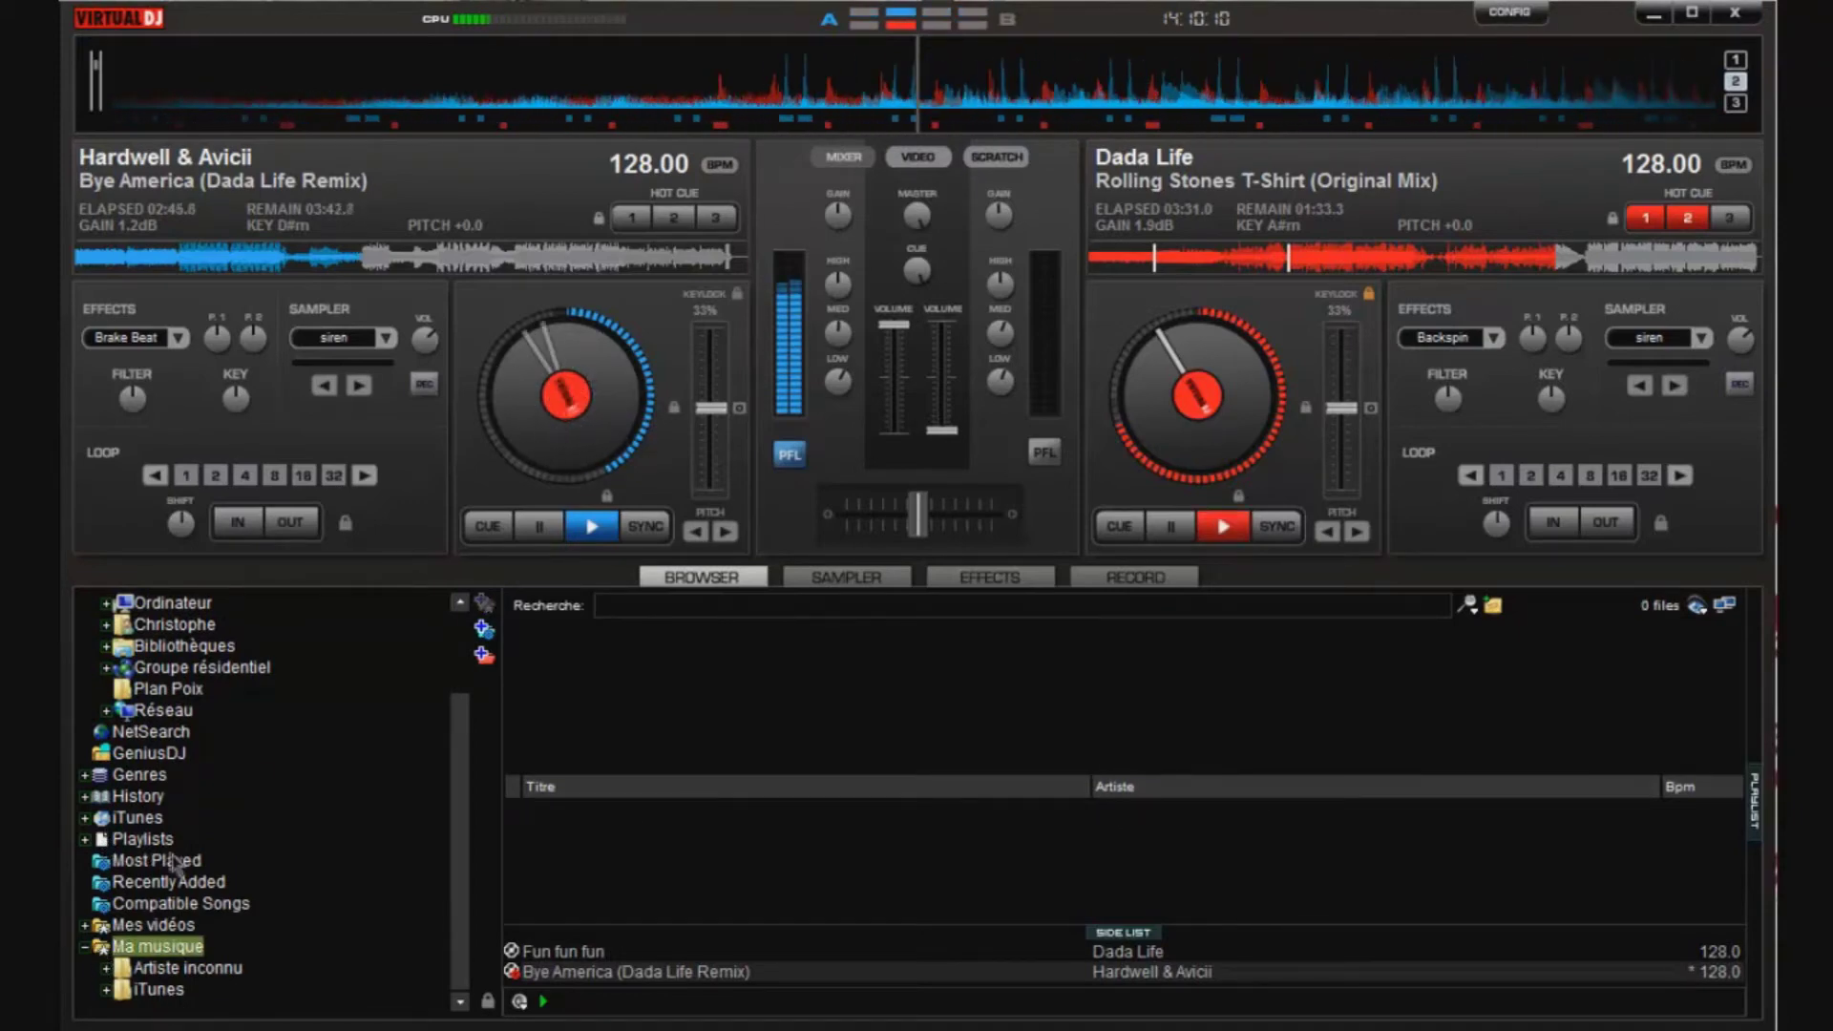
scroll(173, 863, "up", 2)
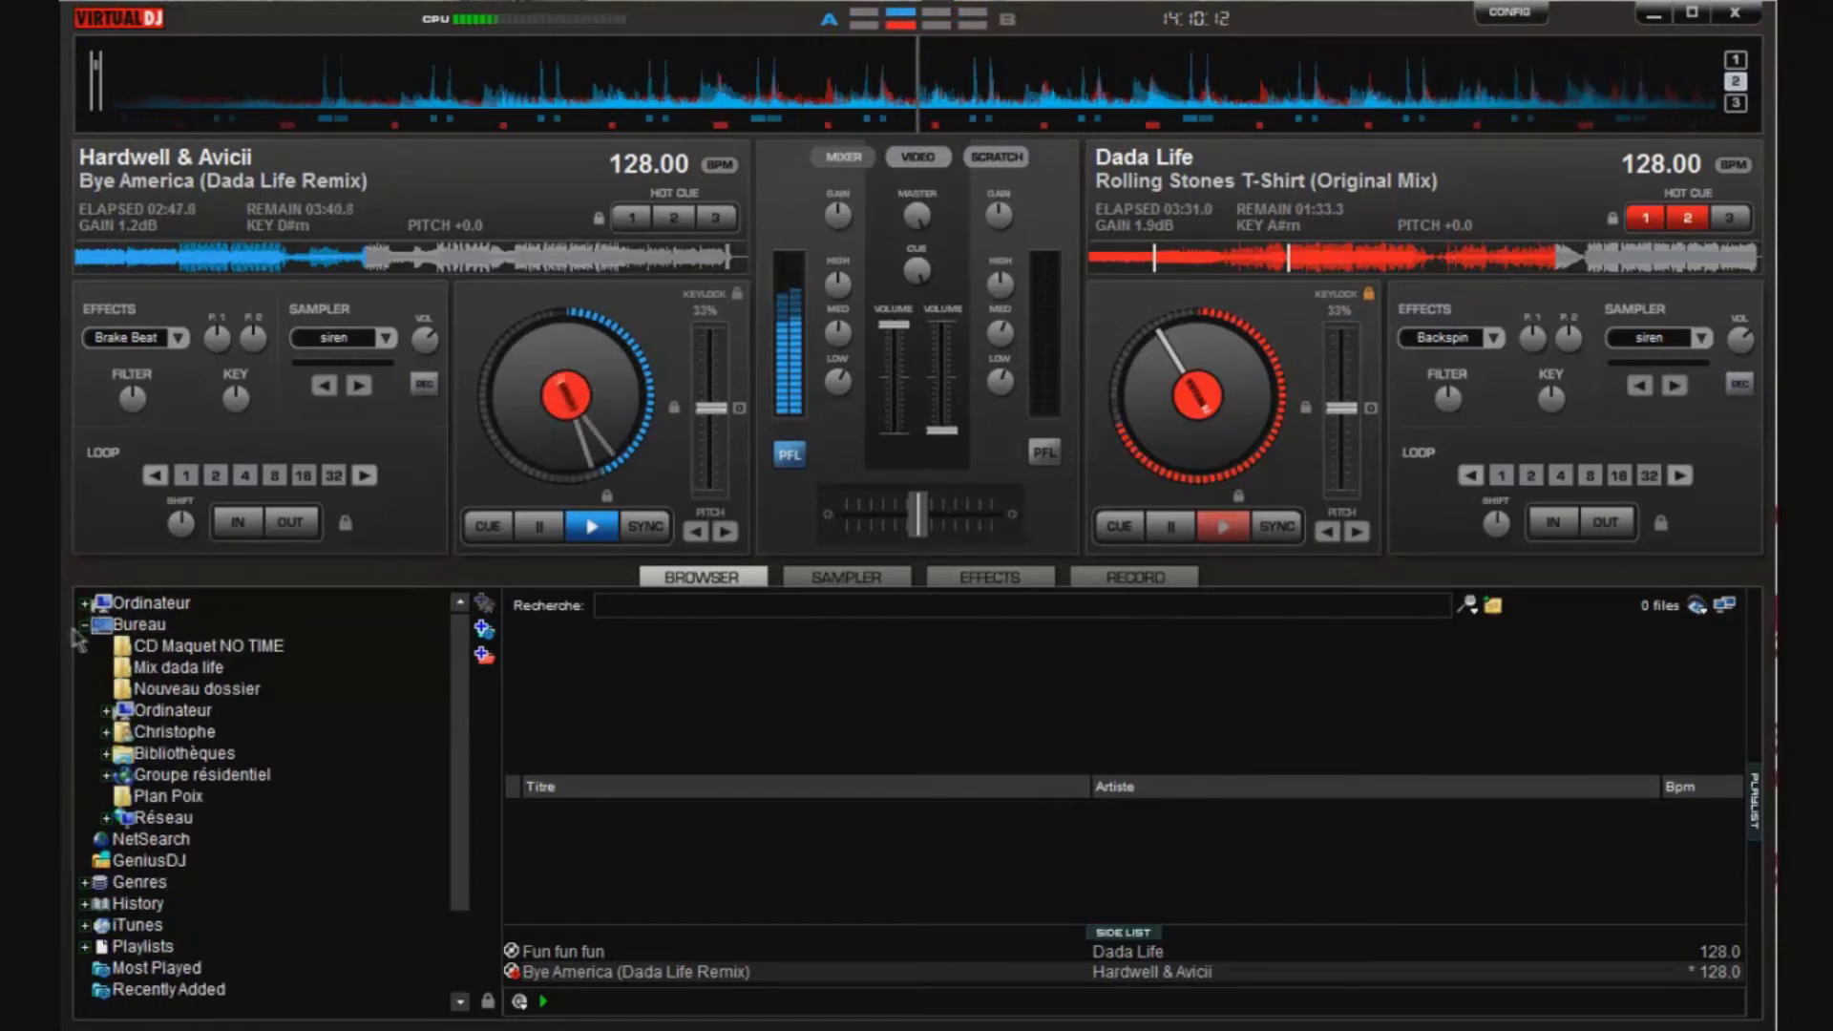
- Expand Ordinateur under Bureau and look through the folders on Disque local (C:)
left_click(85, 604)
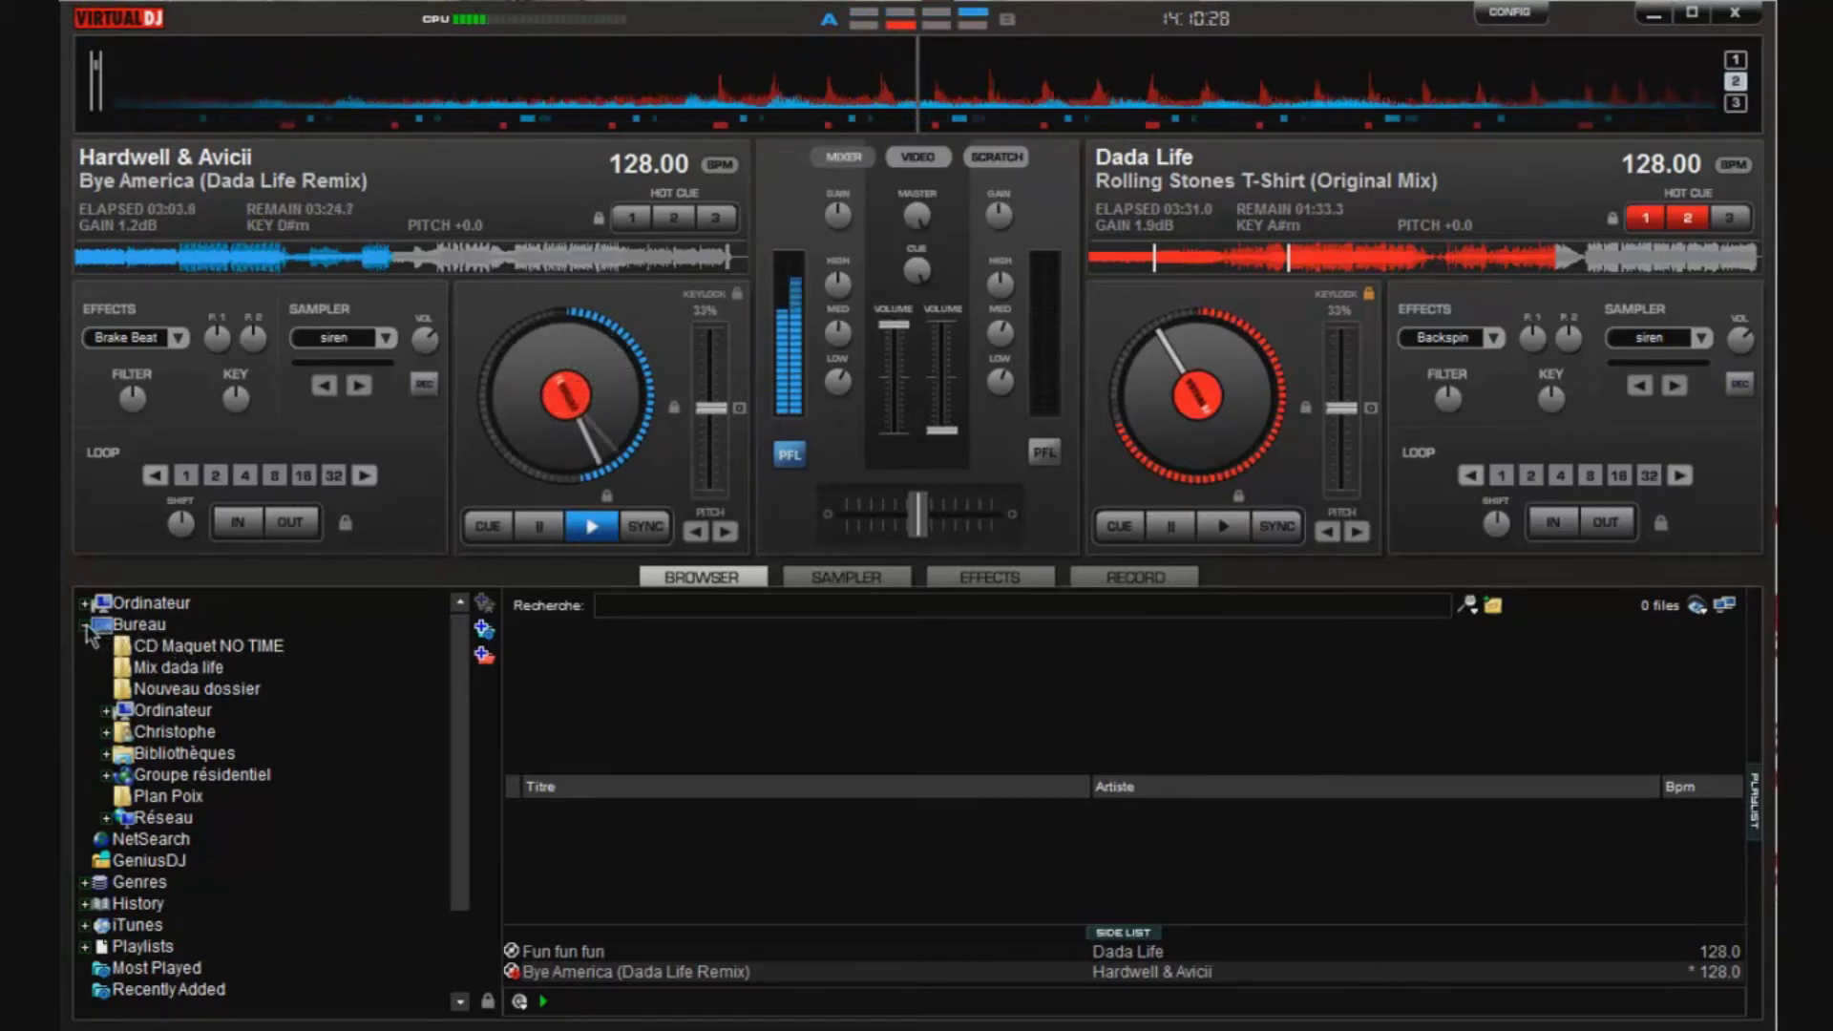
left_click(105, 712)
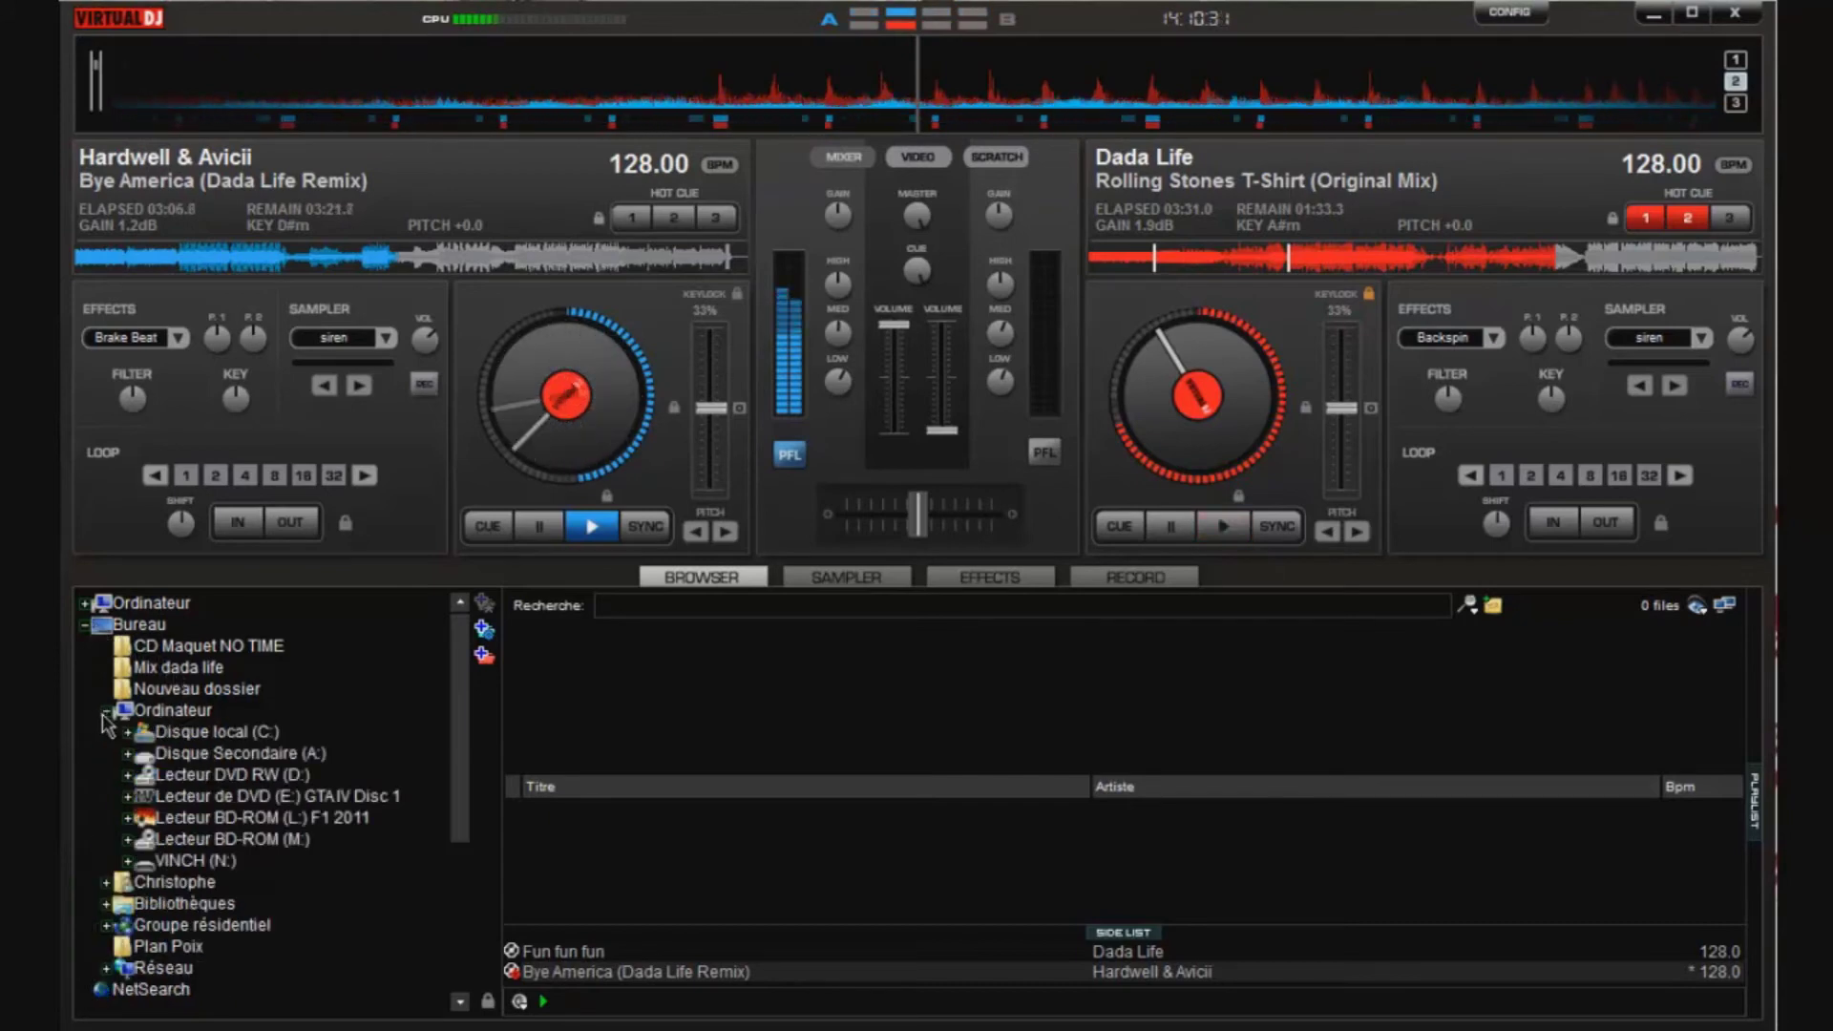
double_click(209, 737)
scroll(220, 755, "down", 5)
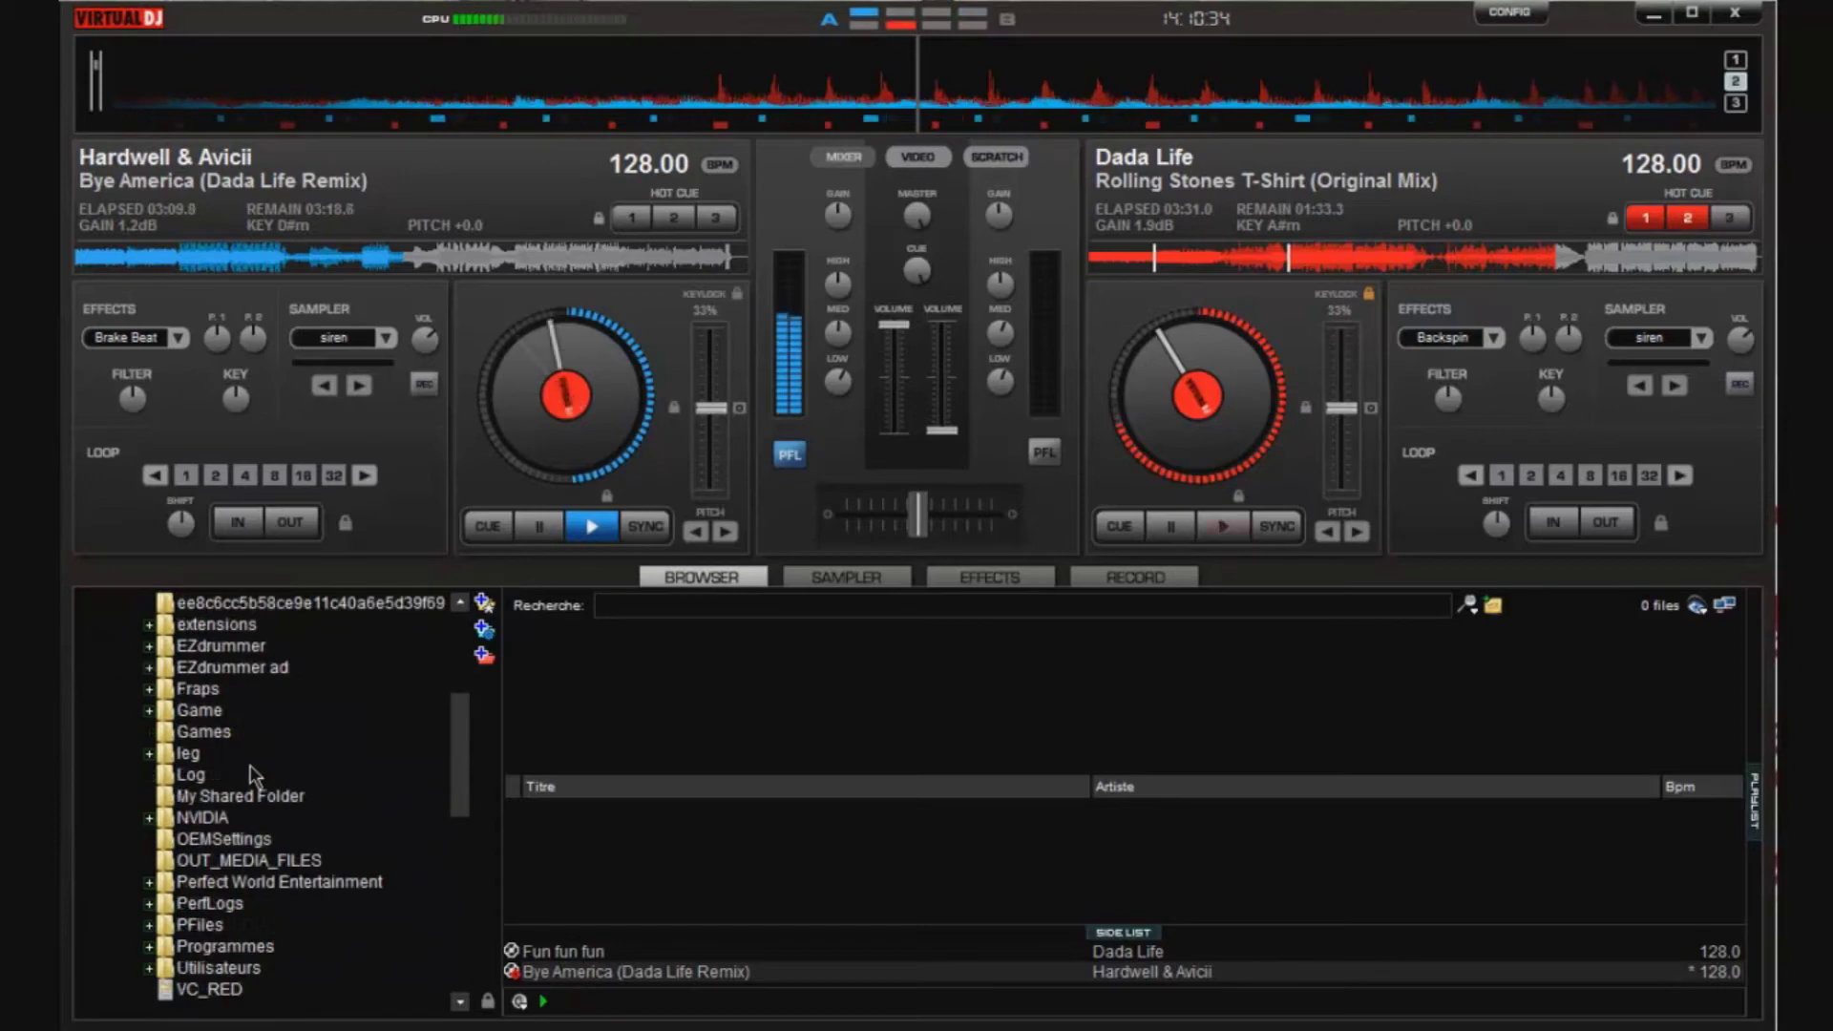
scroll(219, 935, "up", 5)
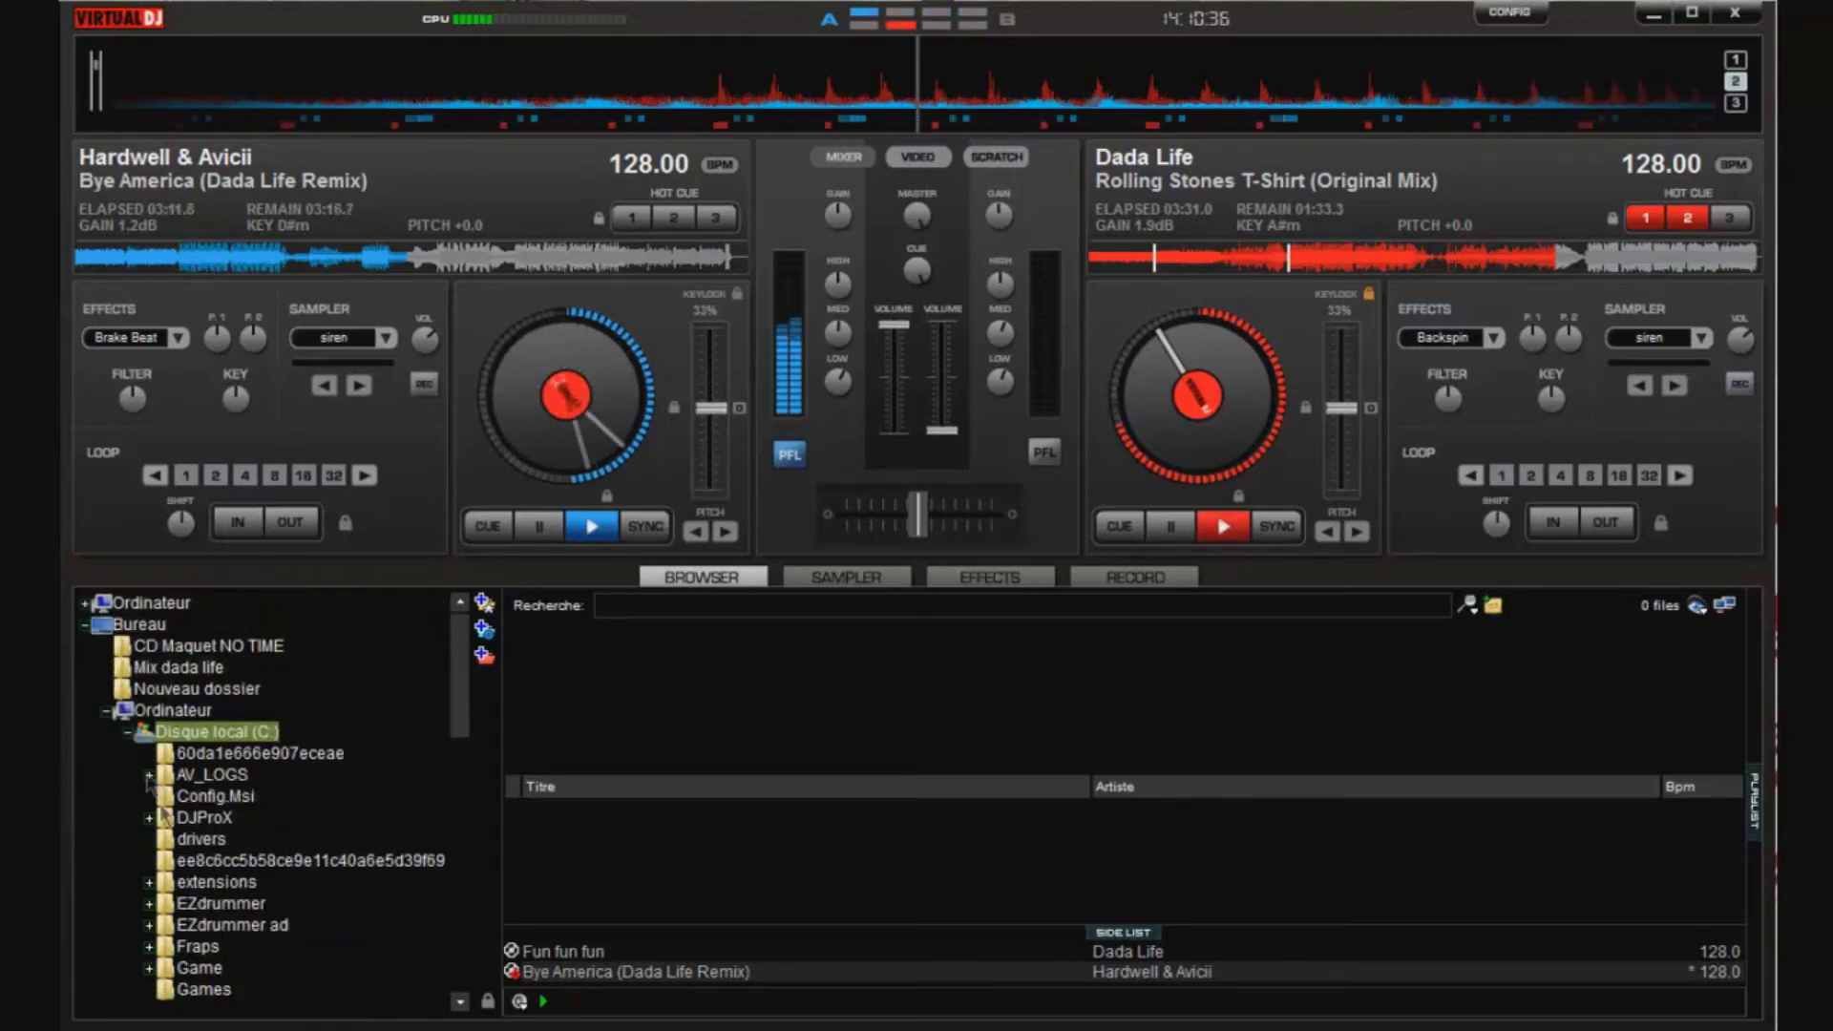
- Collapse Disque local (C:), Ordinateur, Bureau and Ma musique in the folder tree
left_click(127, 667)
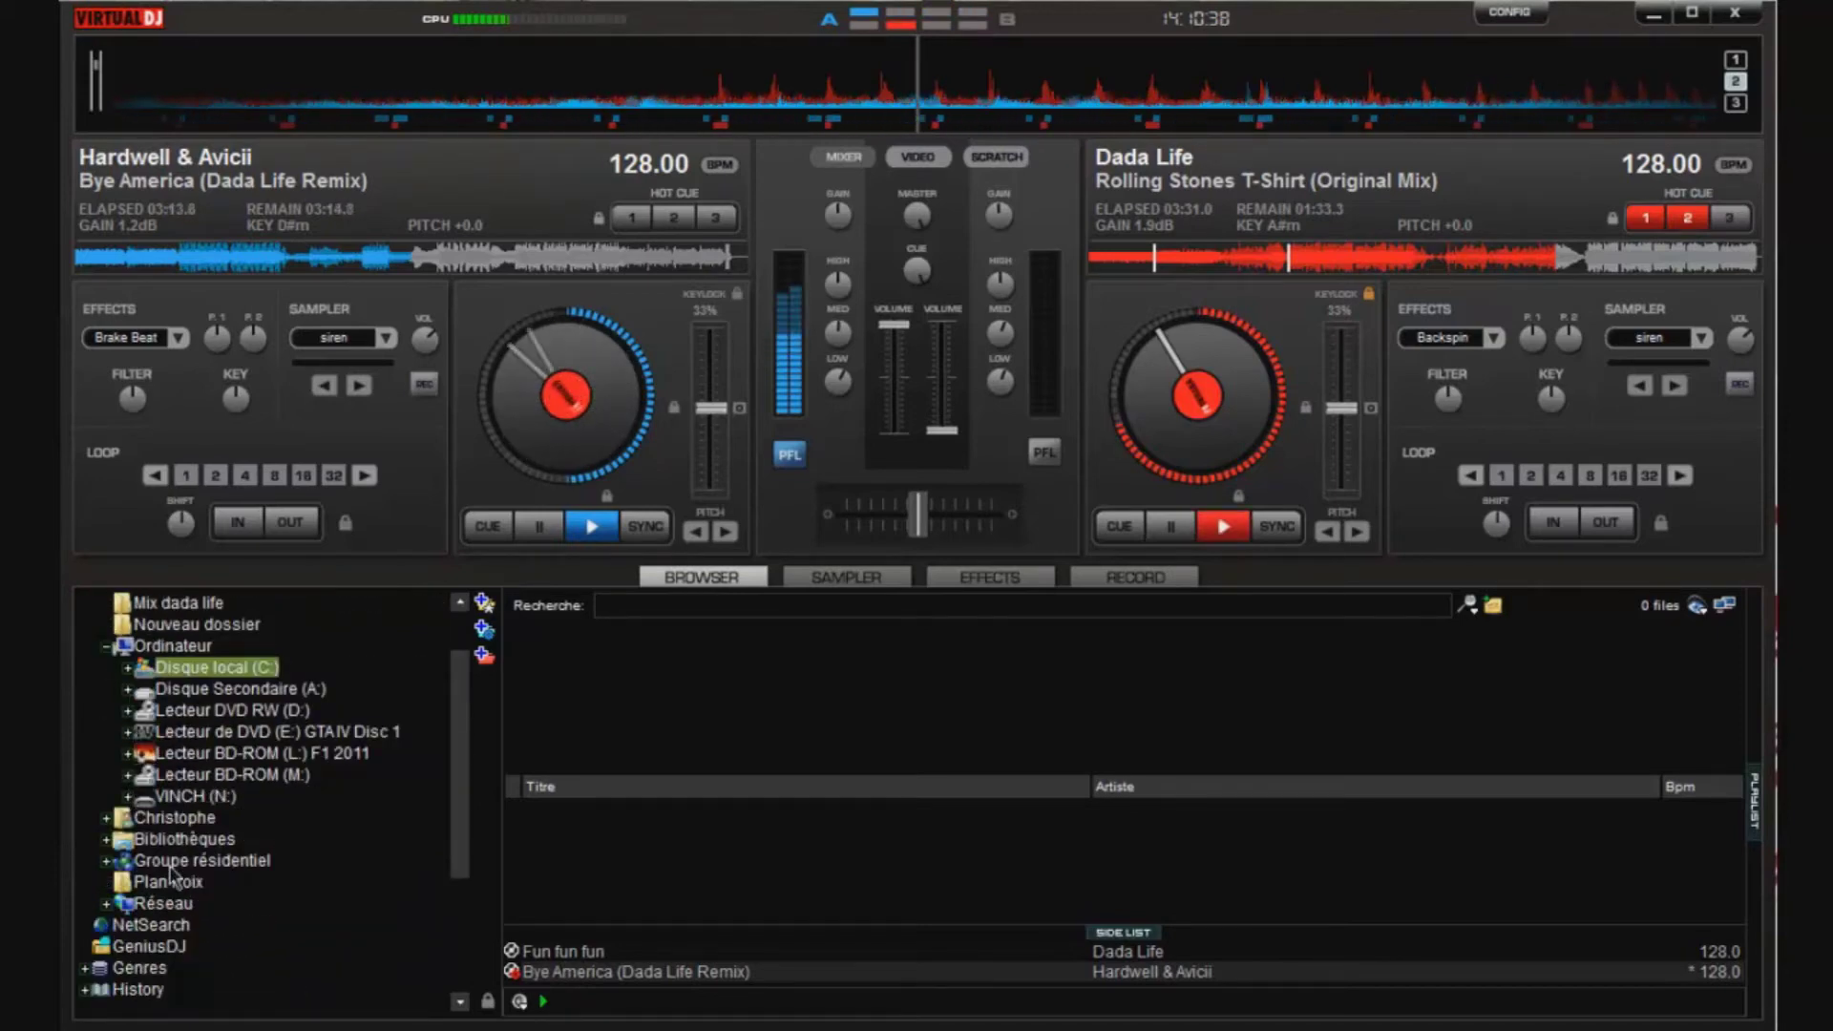
scroll(170, 884, "down", 3)
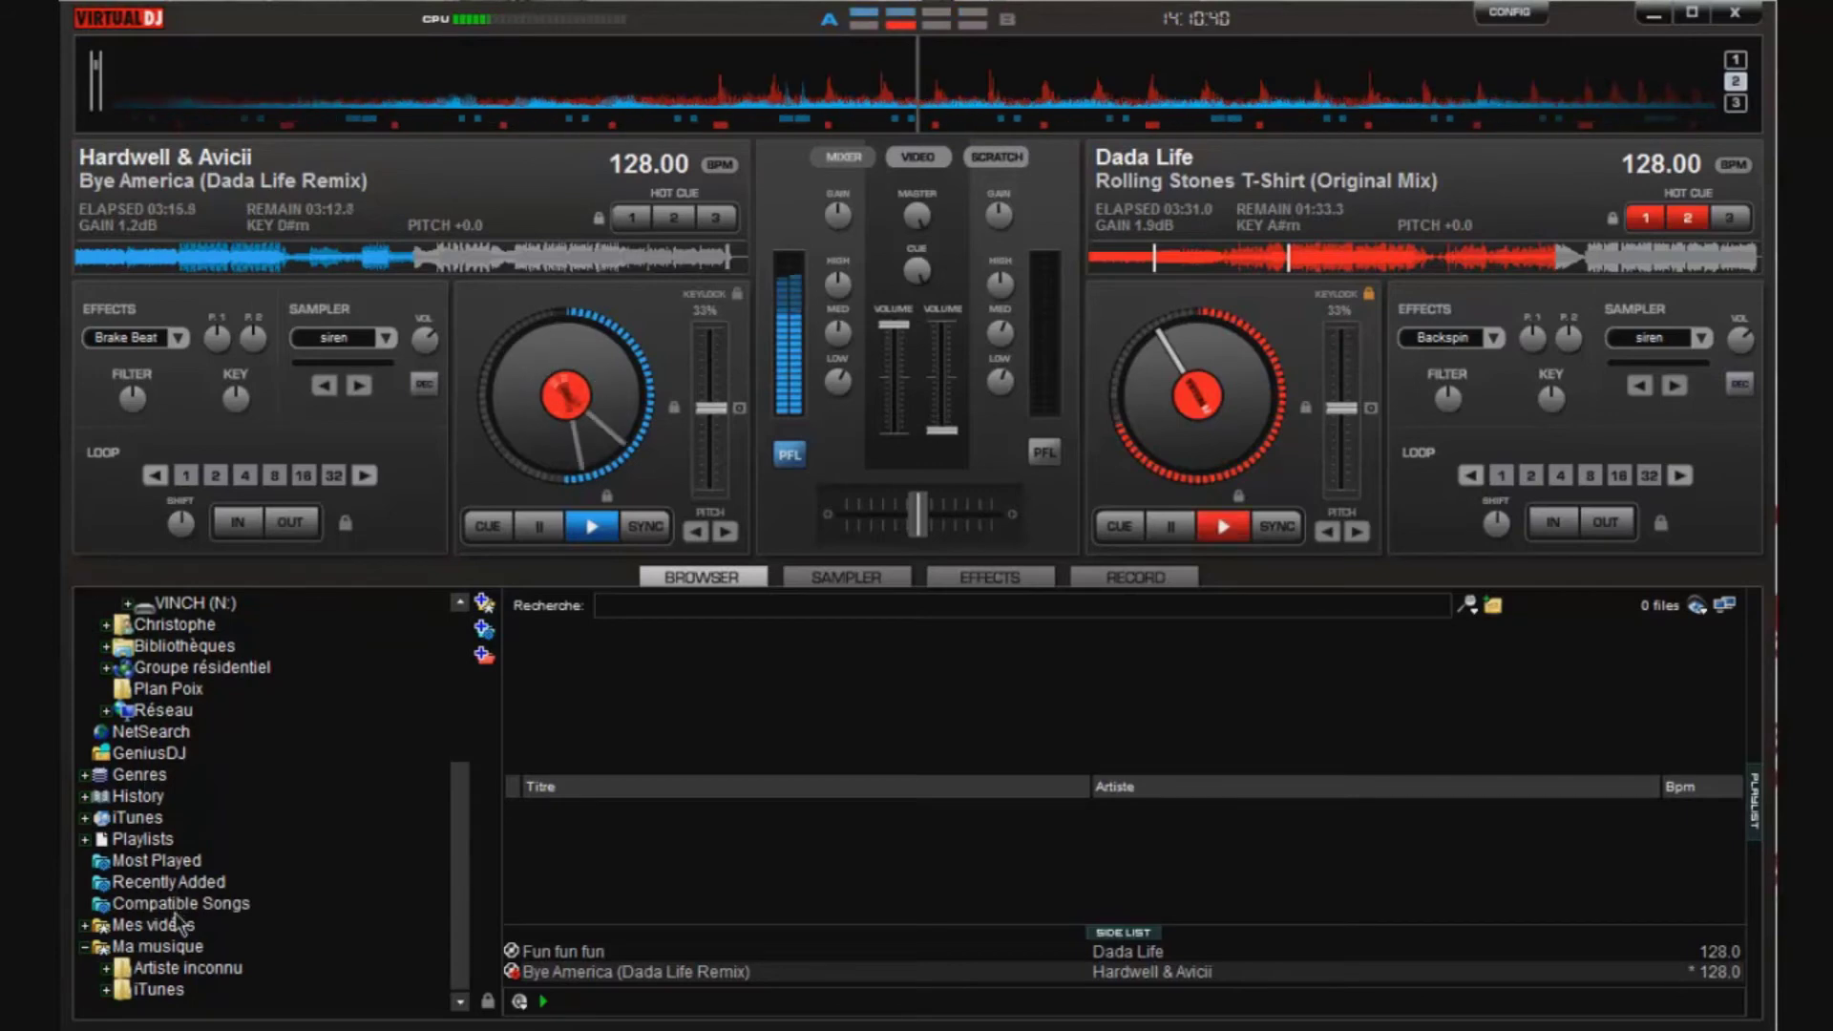
scroll(178, 924, "up", 4)
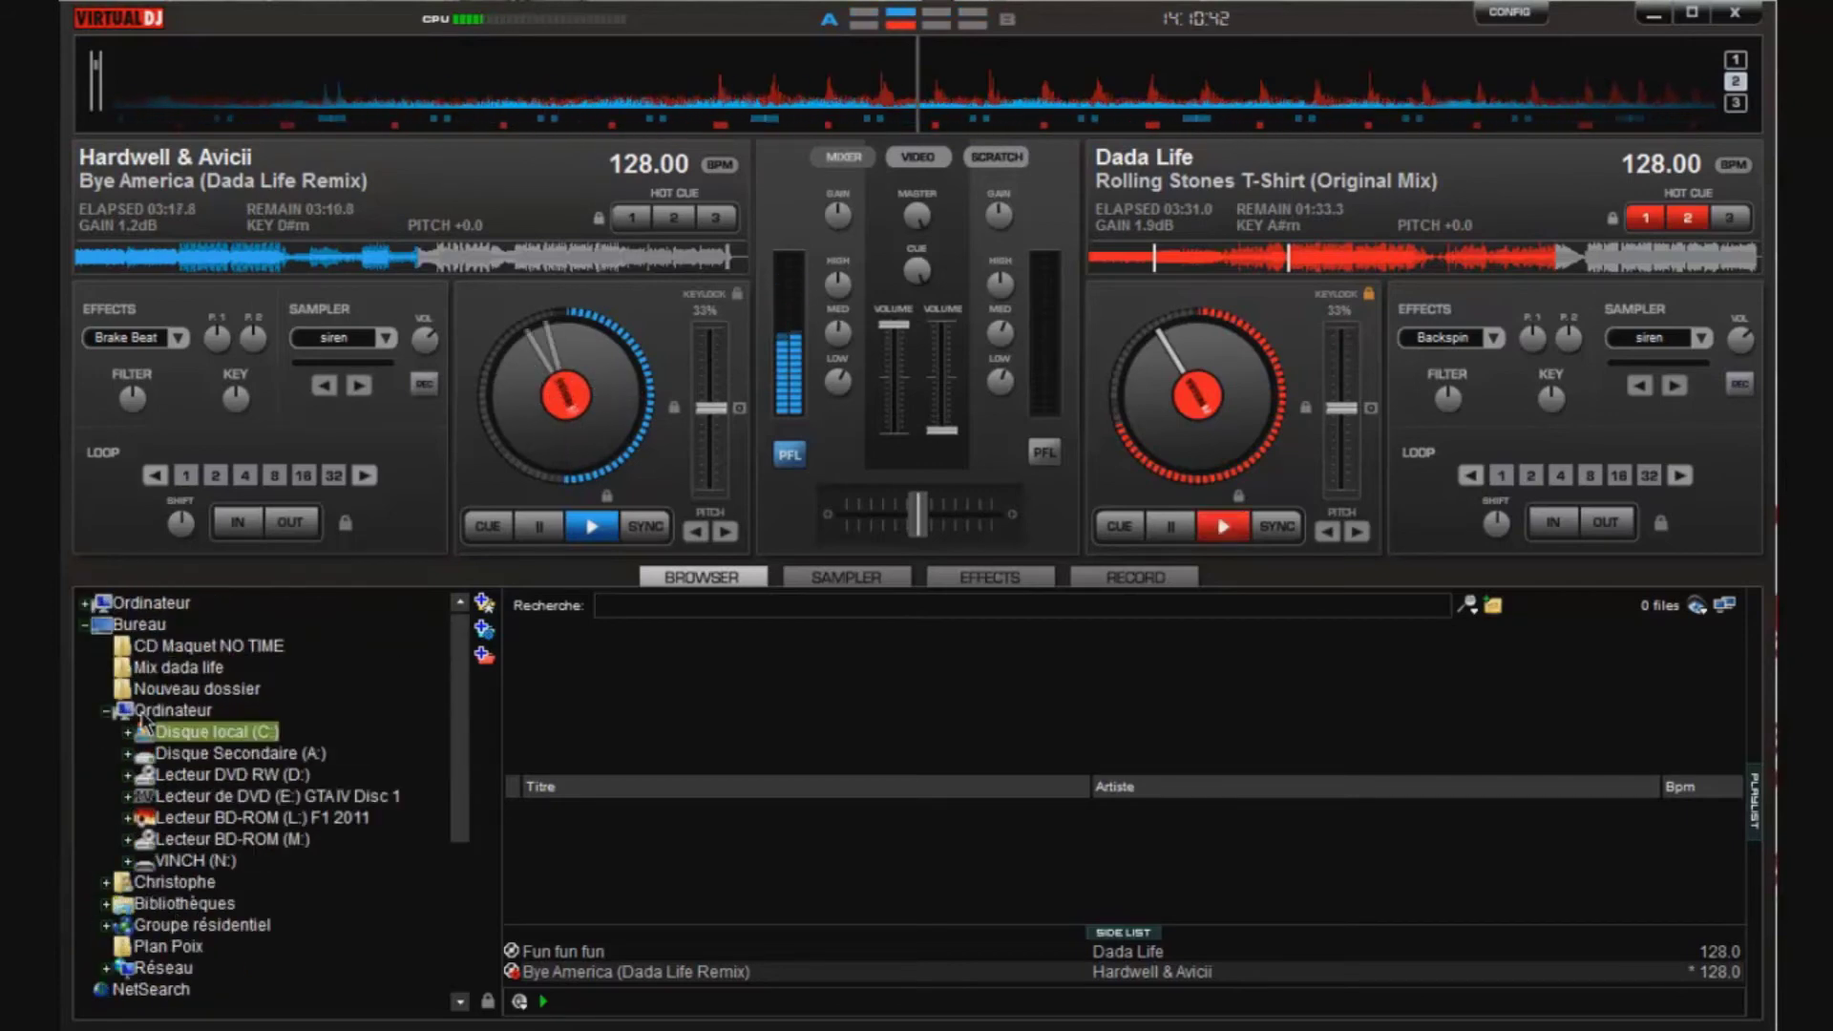
left_click(105, 711)
left_click(85, 625)
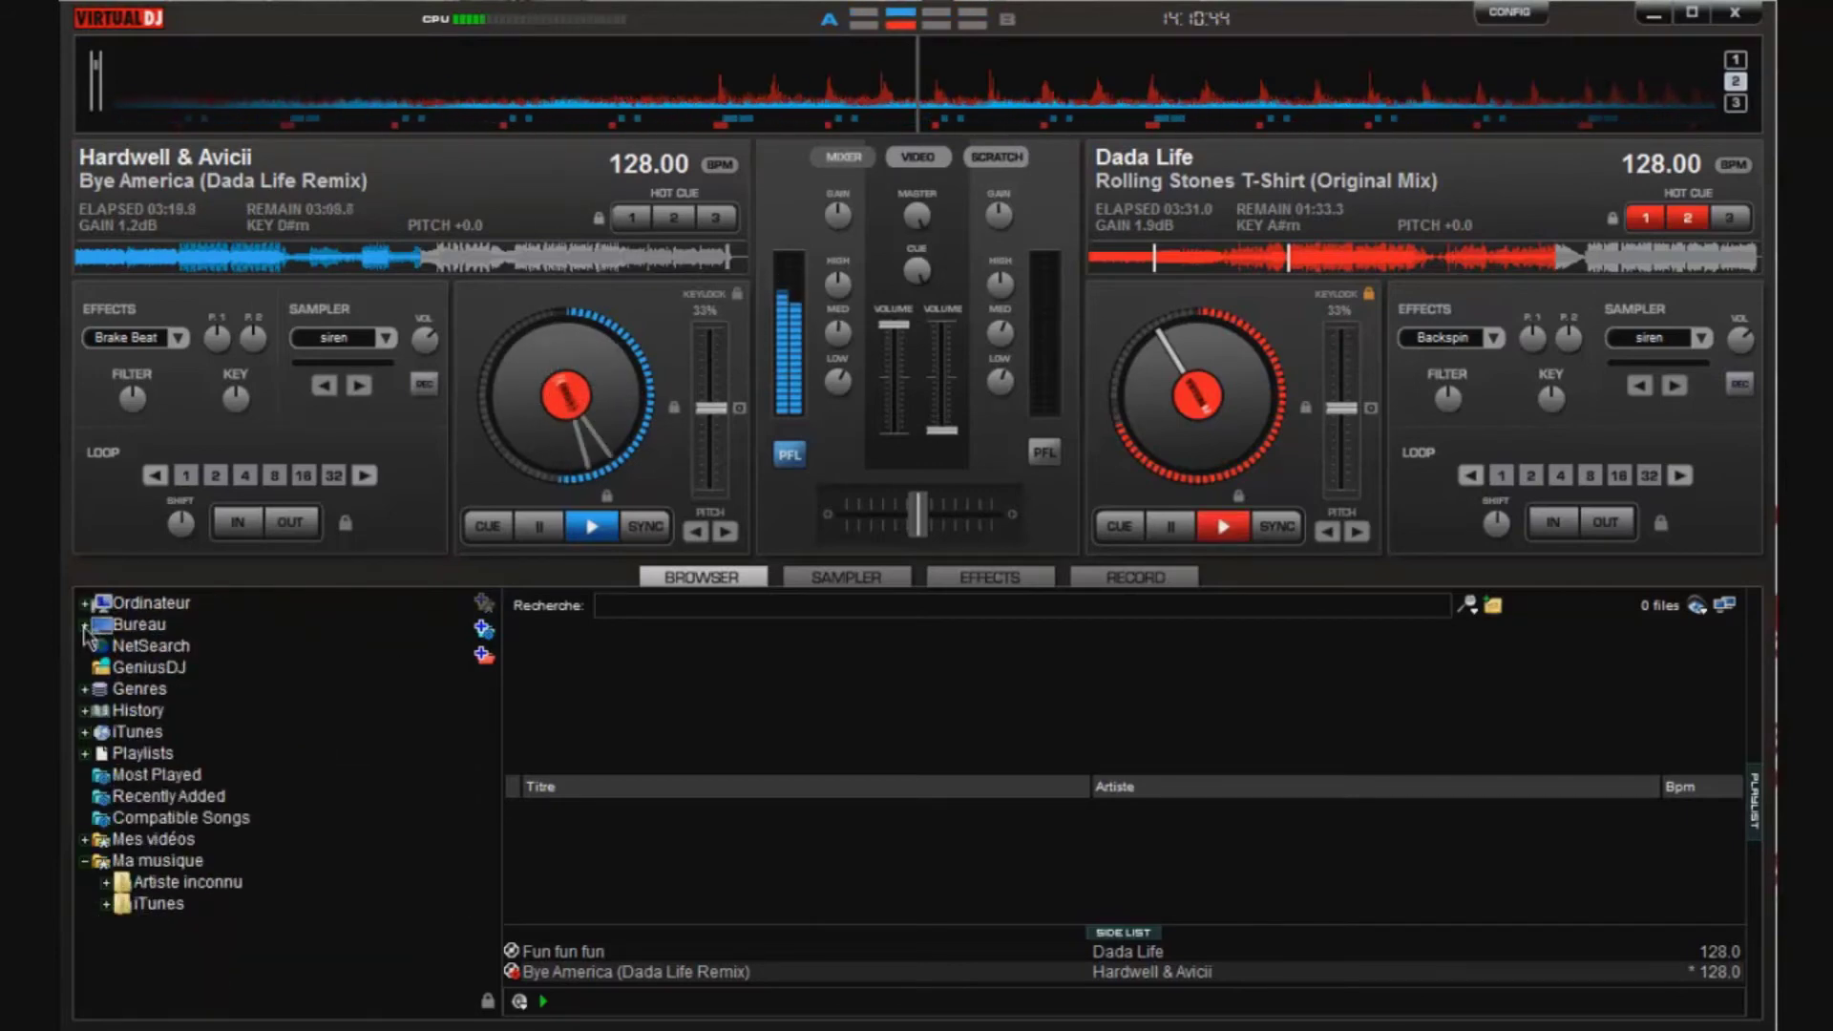
left_click(84, 861)
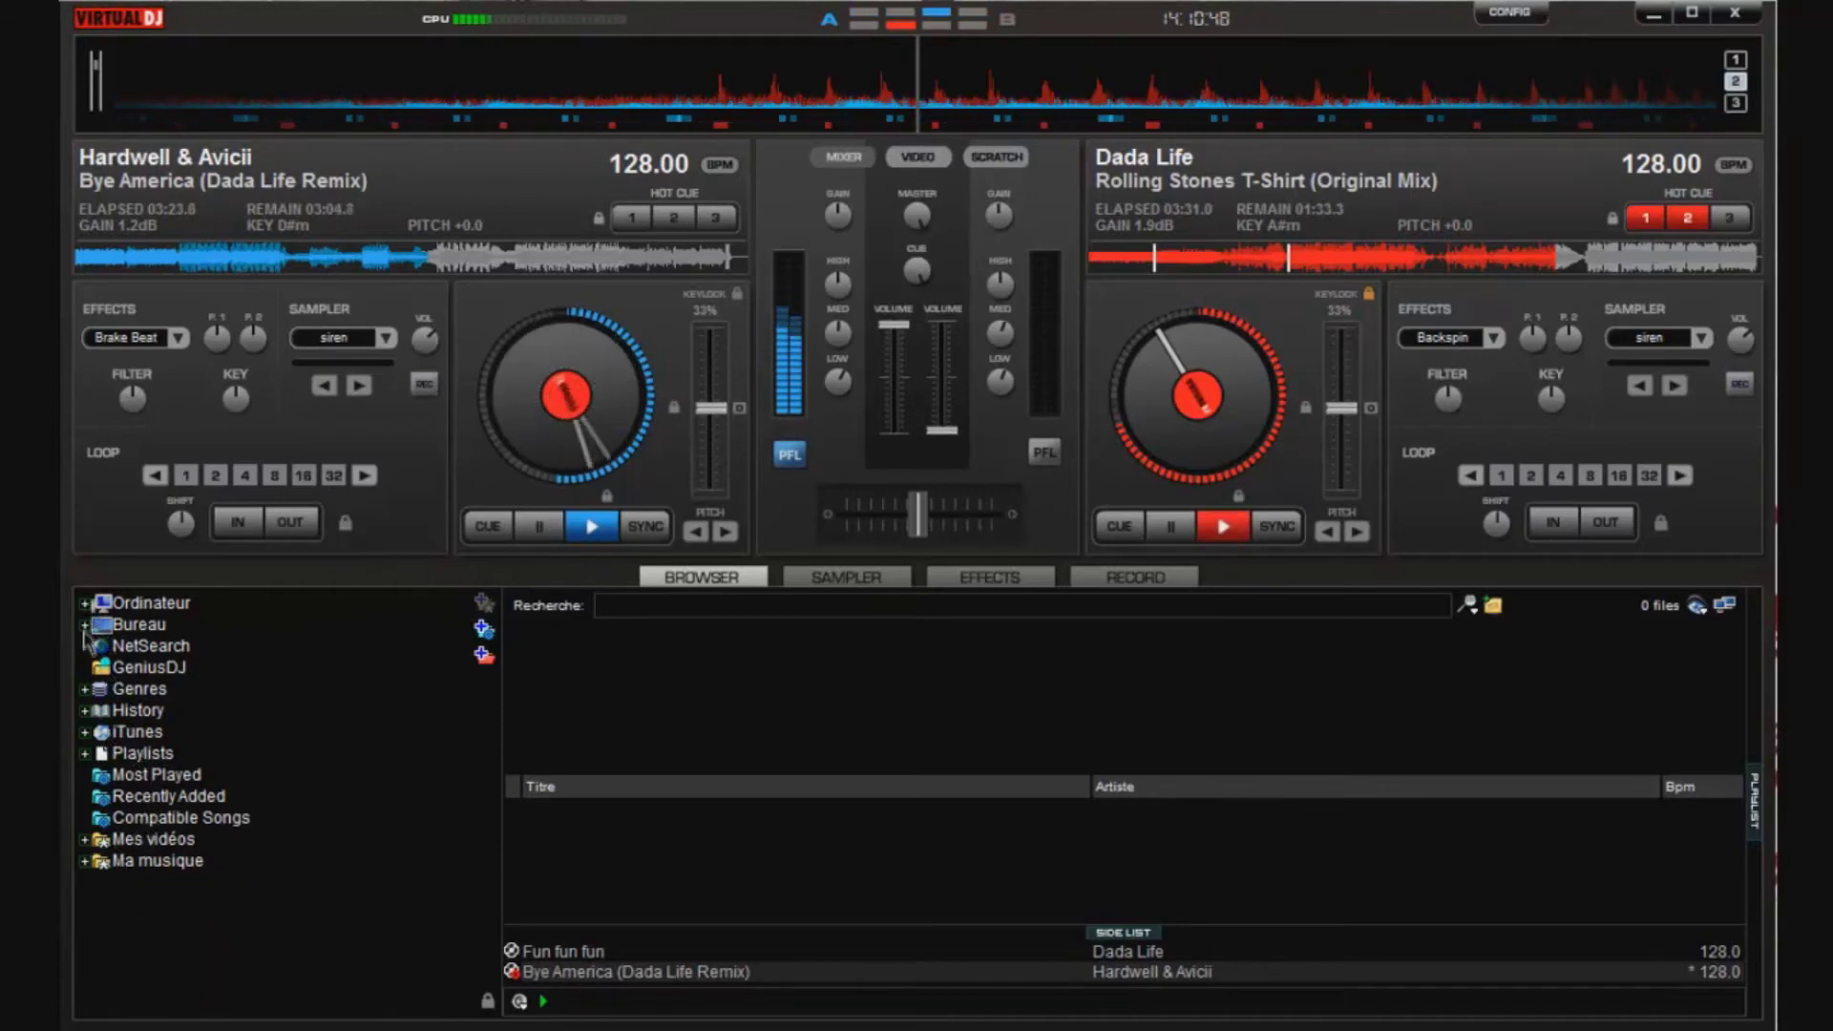
- Expand Bureau again and open the 1-BUREAU folder inside the user folder's Mes documents
left_click(85, 625)
double_click(175, 733)
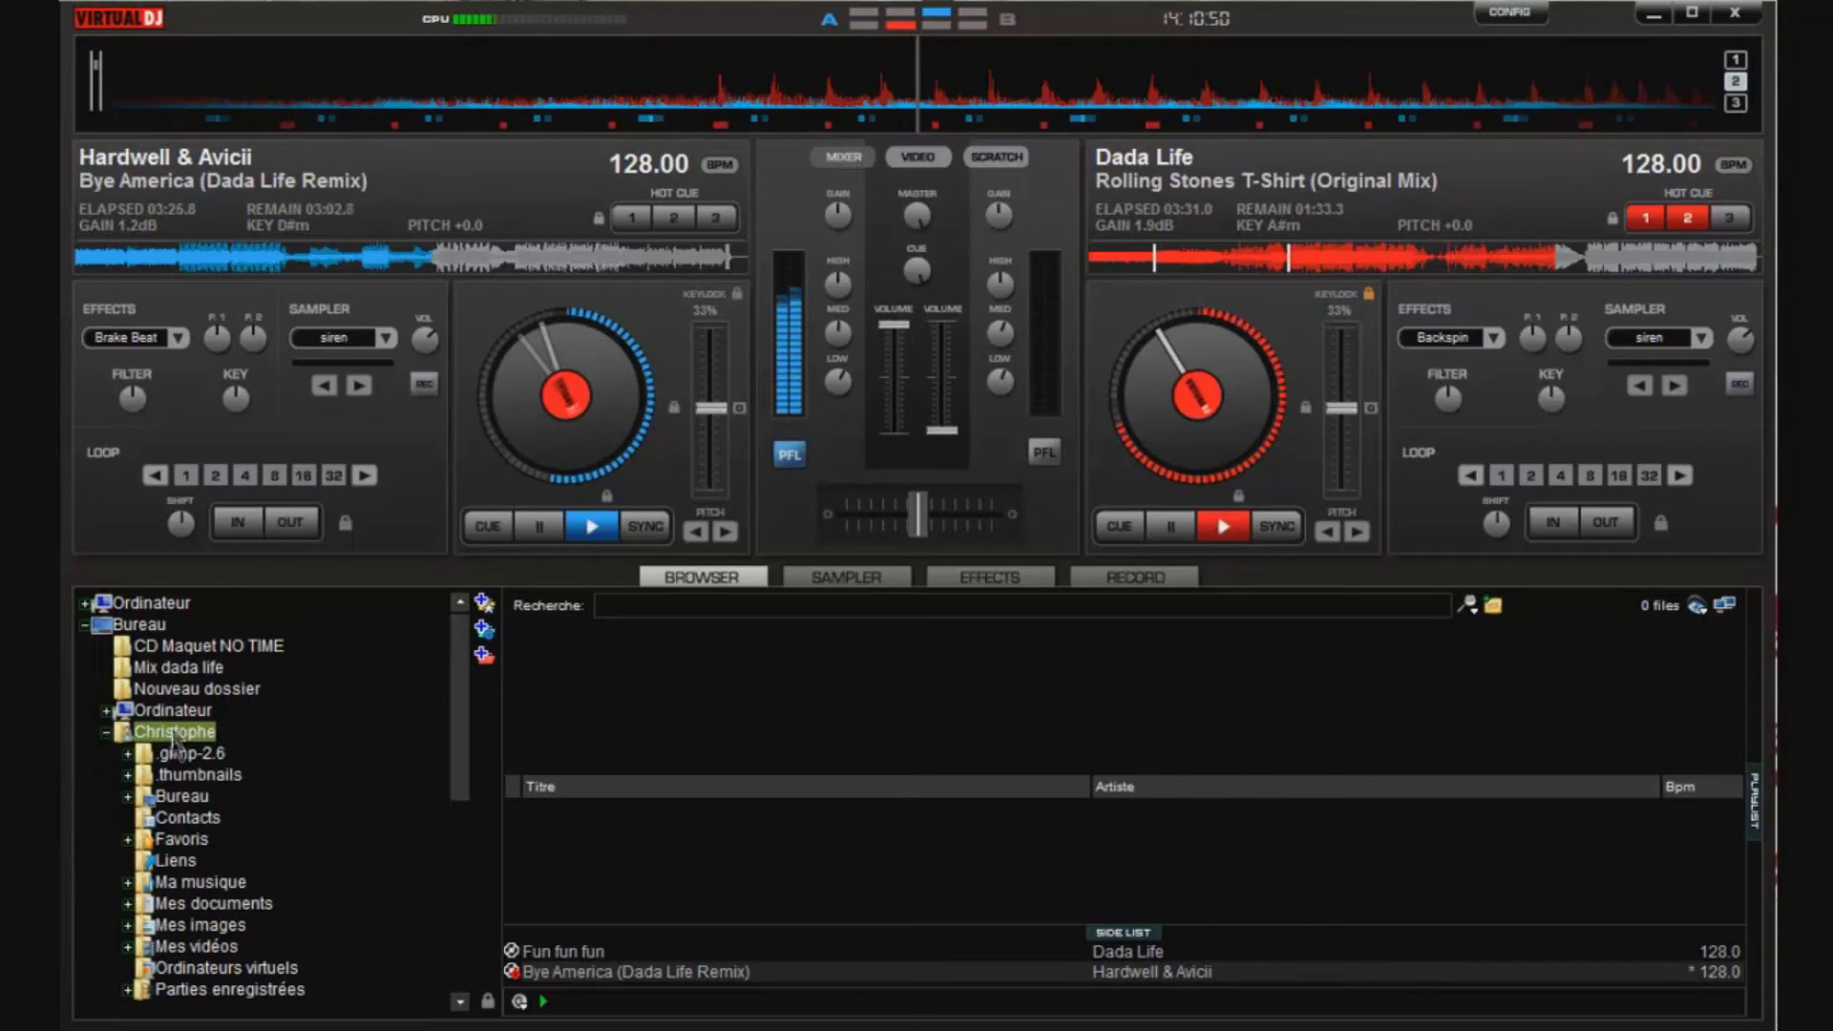
scroll(174, 746, "down", 2)
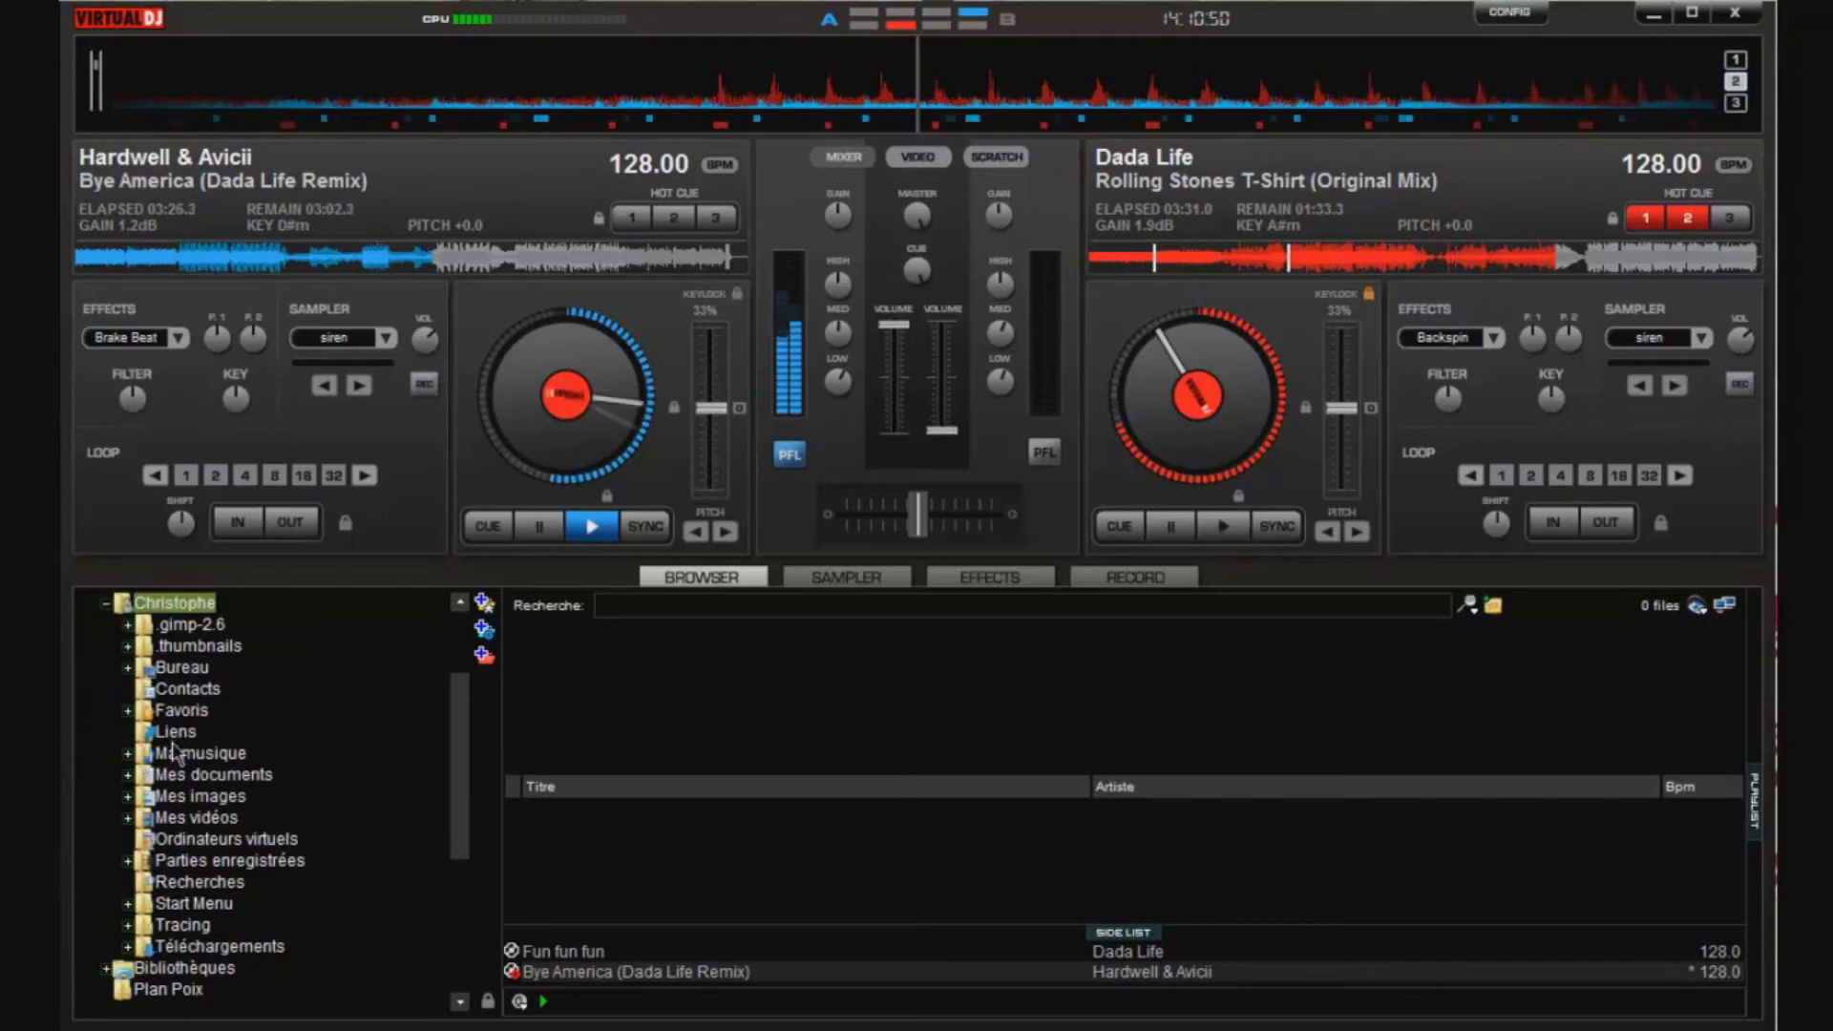
double_click(212, 775)
scroll(215, 754, "down", 1)
double_click(217, 731)
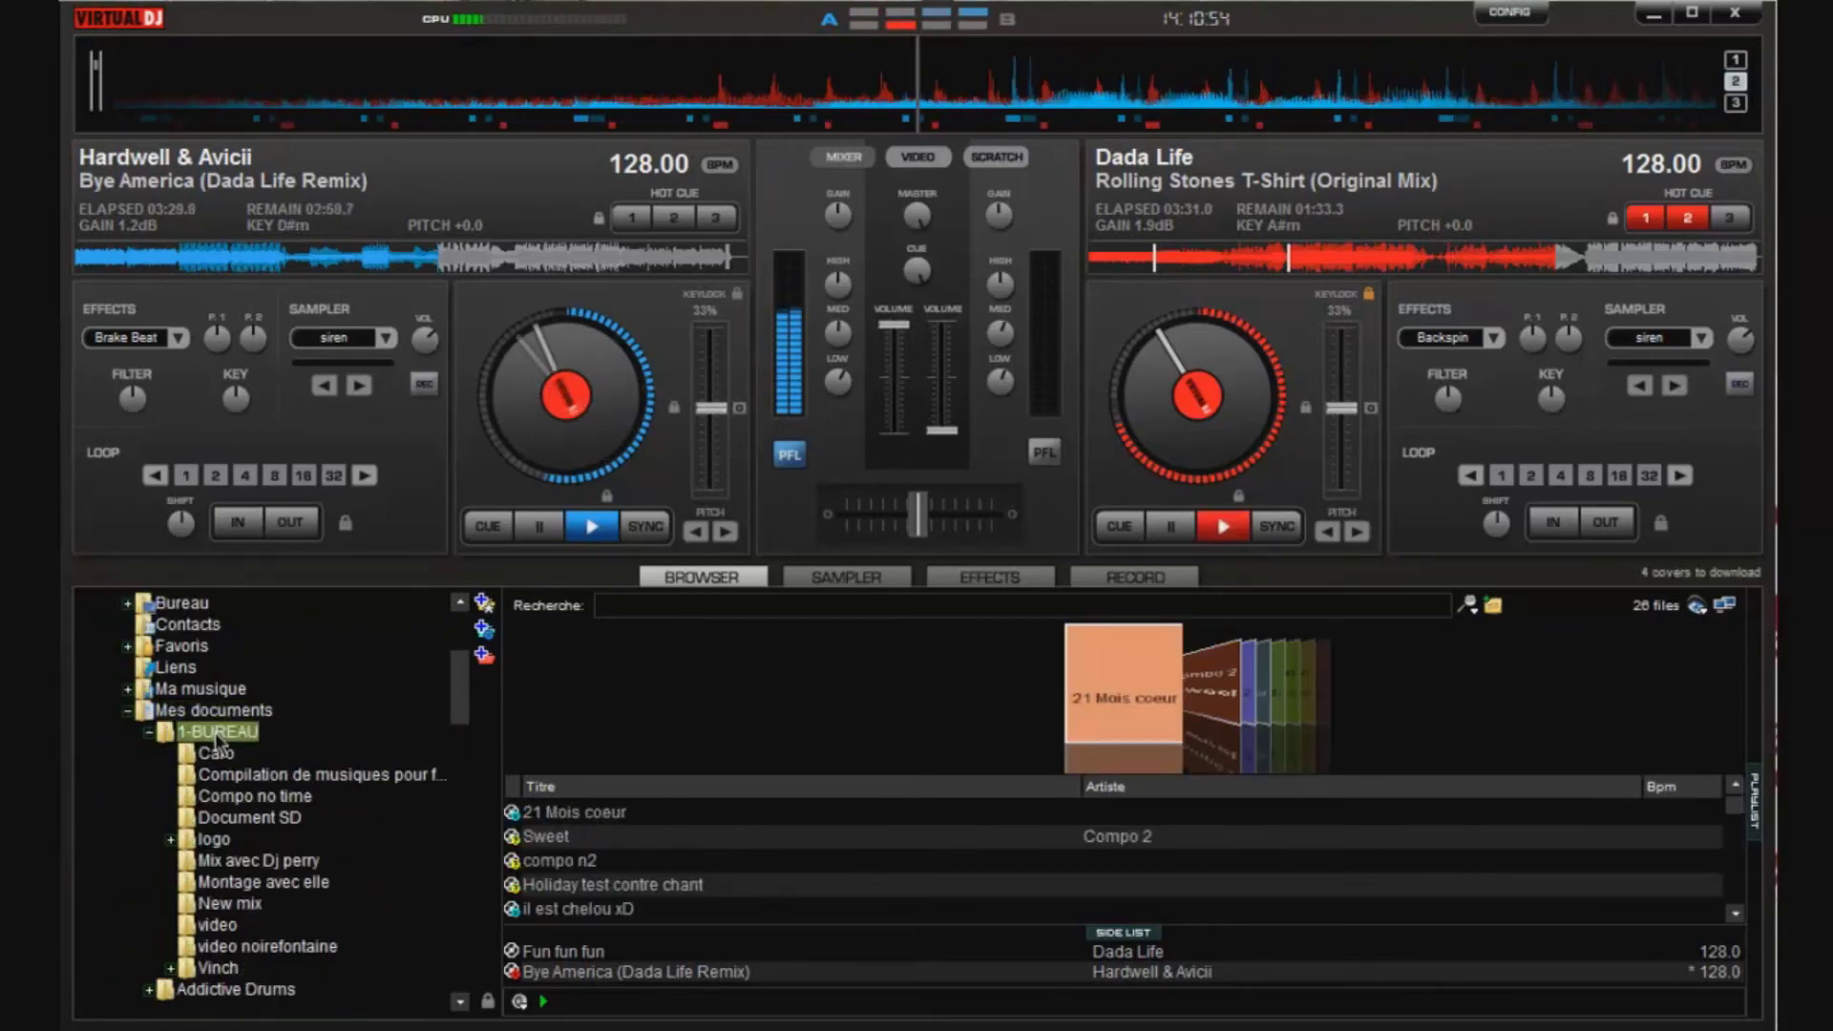
- Expand the last subfolder of 1-BUREAU and open its Mes mix folder
scroll(220, 793, "down", 4)
scroll(225, 841, "up", 3)
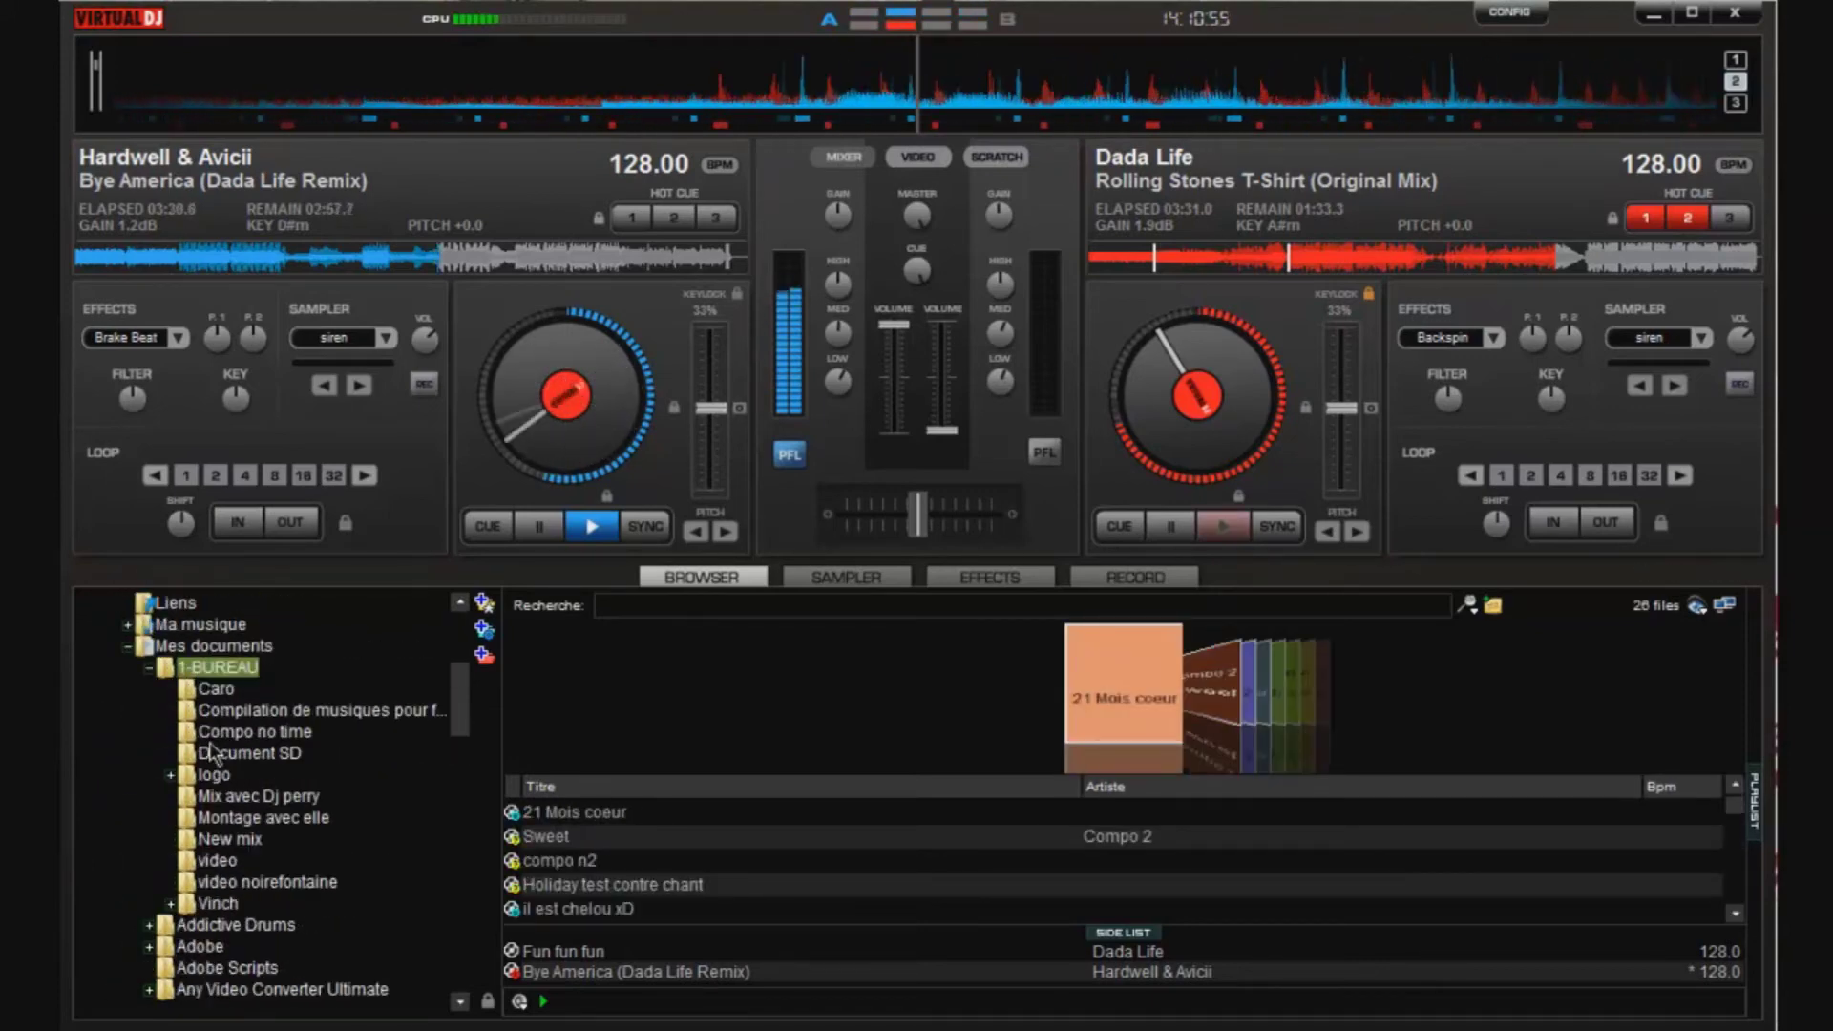
double_click(218, 904)
scroll(323, 857, "down", 4)
double_click(254, 820)
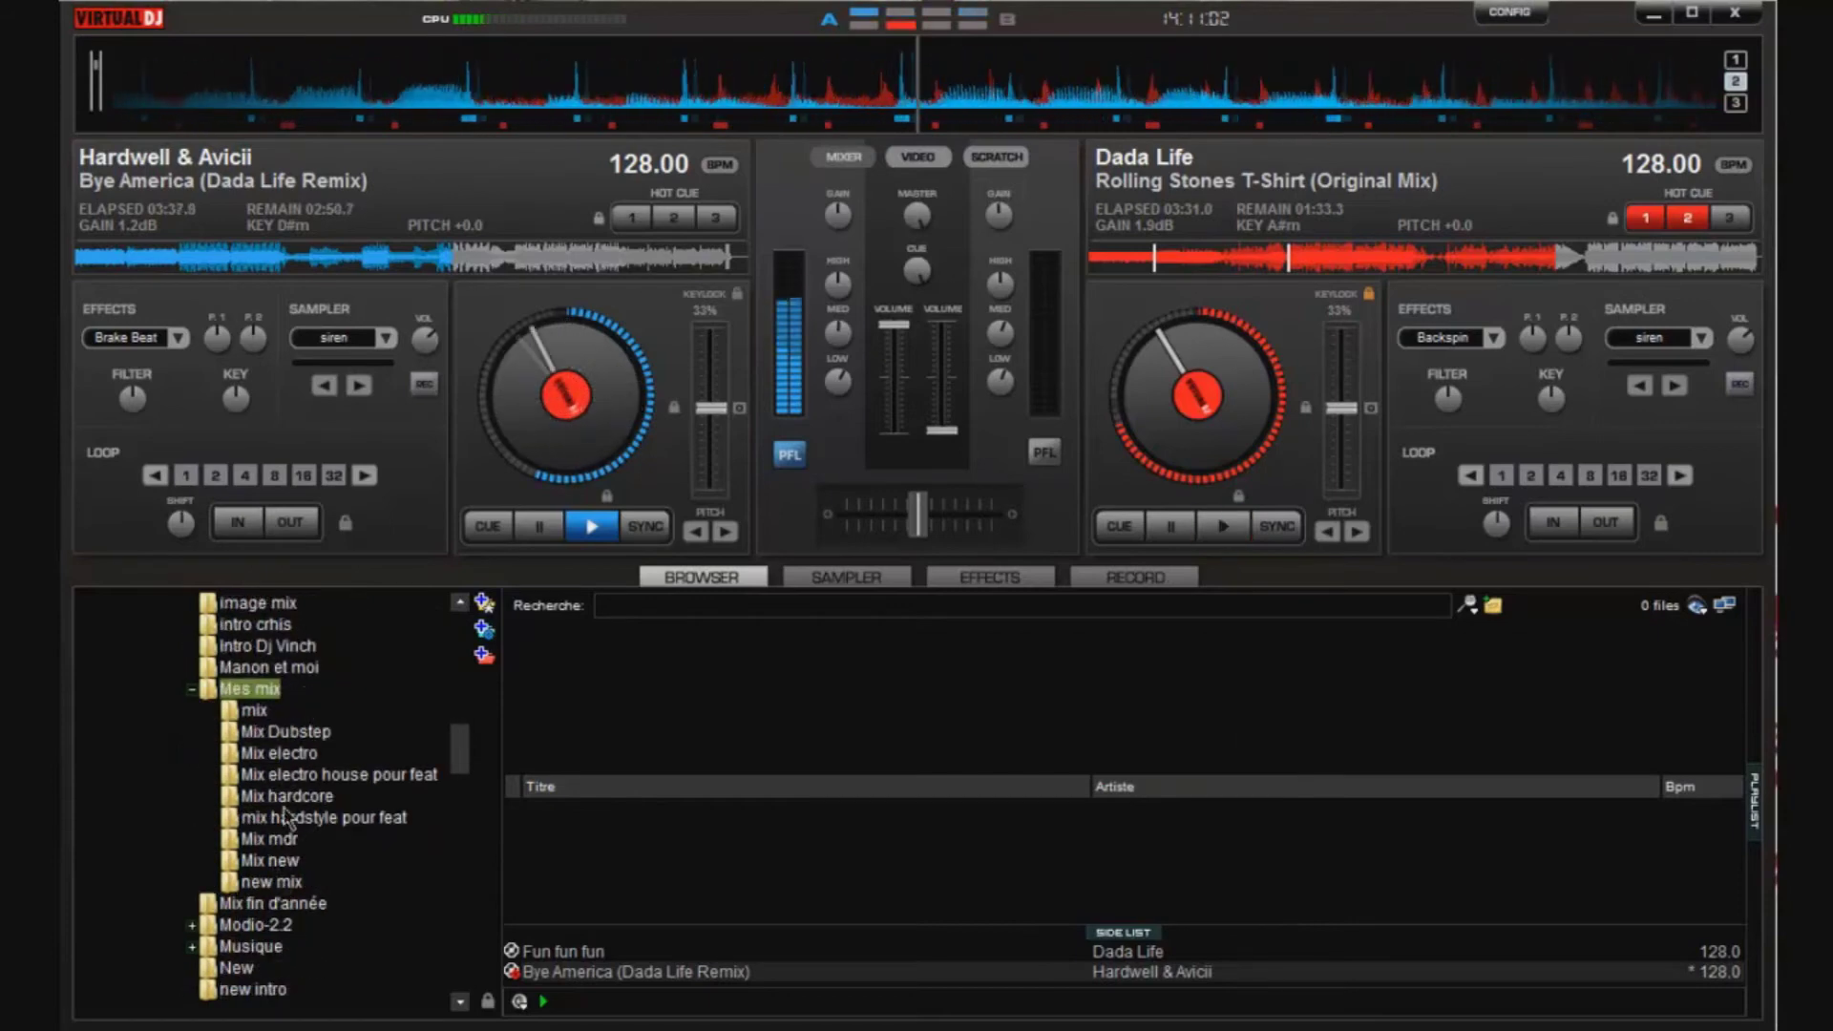
- Examine the track lists in the Mes mix subfolders, including mix, Mix Dubstep, Mix electro, new mix, Mix new and Mix mdr
left_click(268, 860)
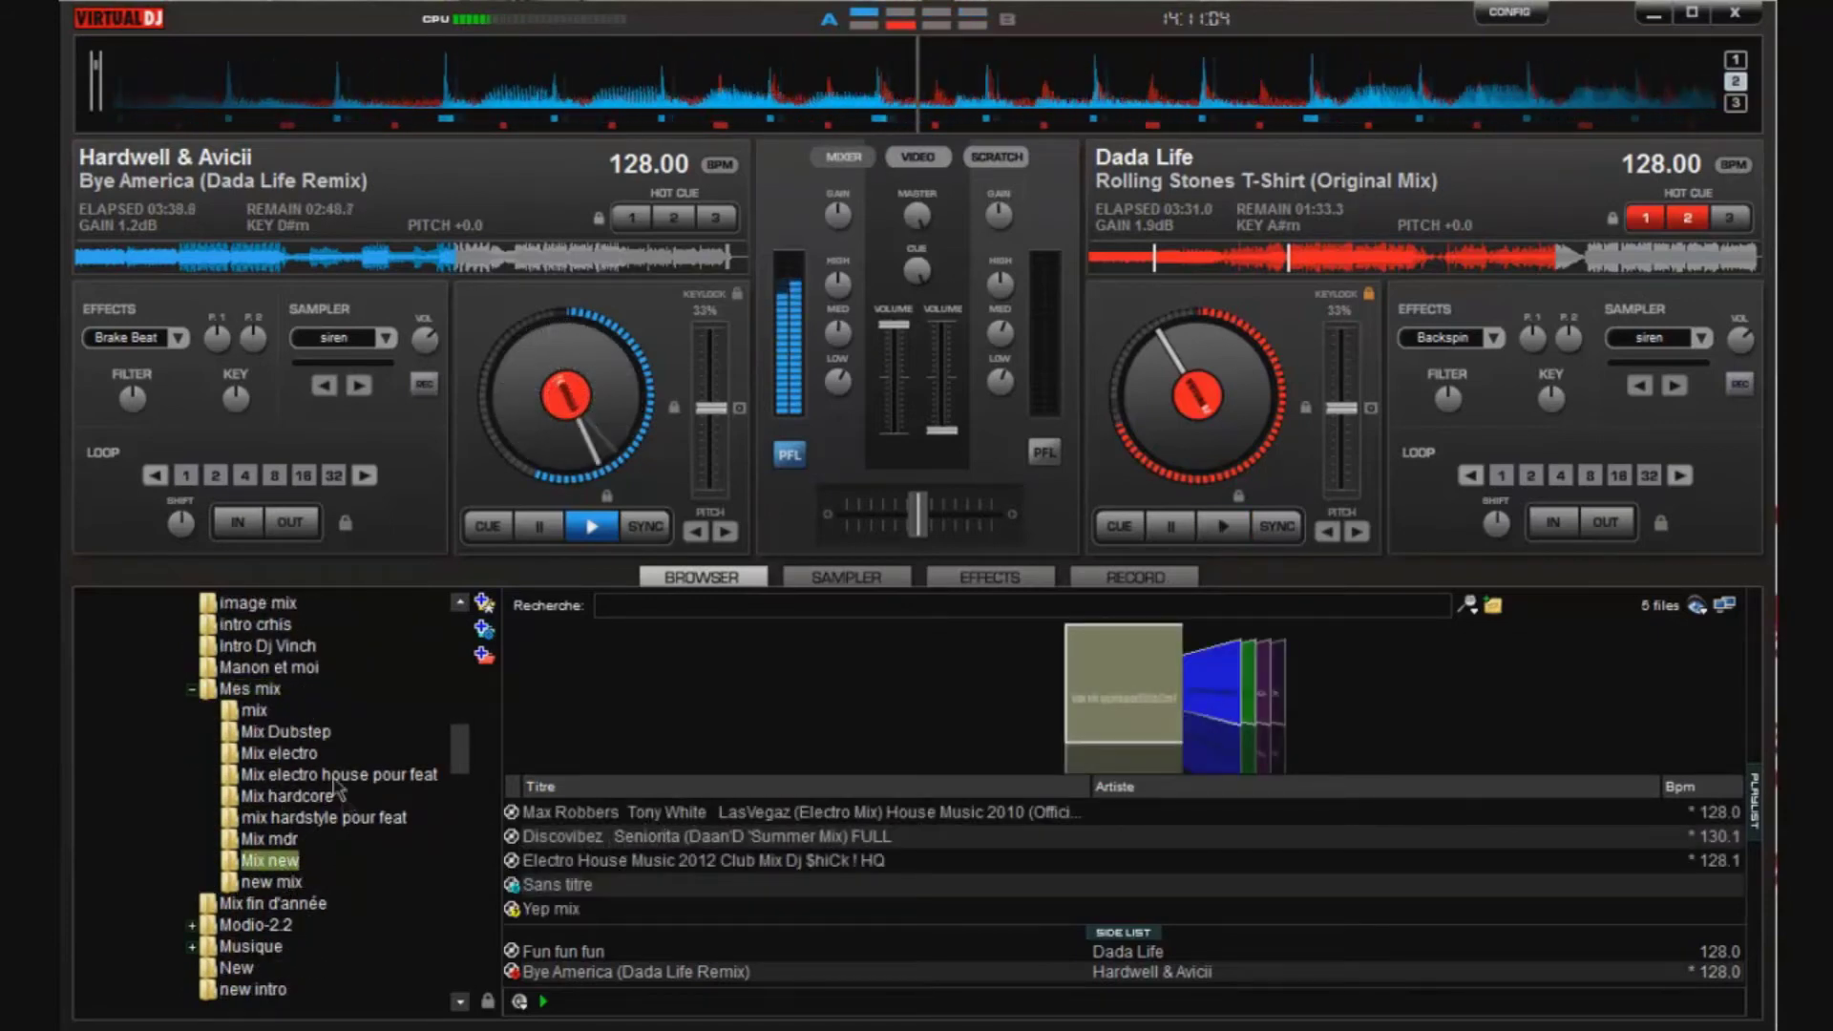
left_click(258, 713)
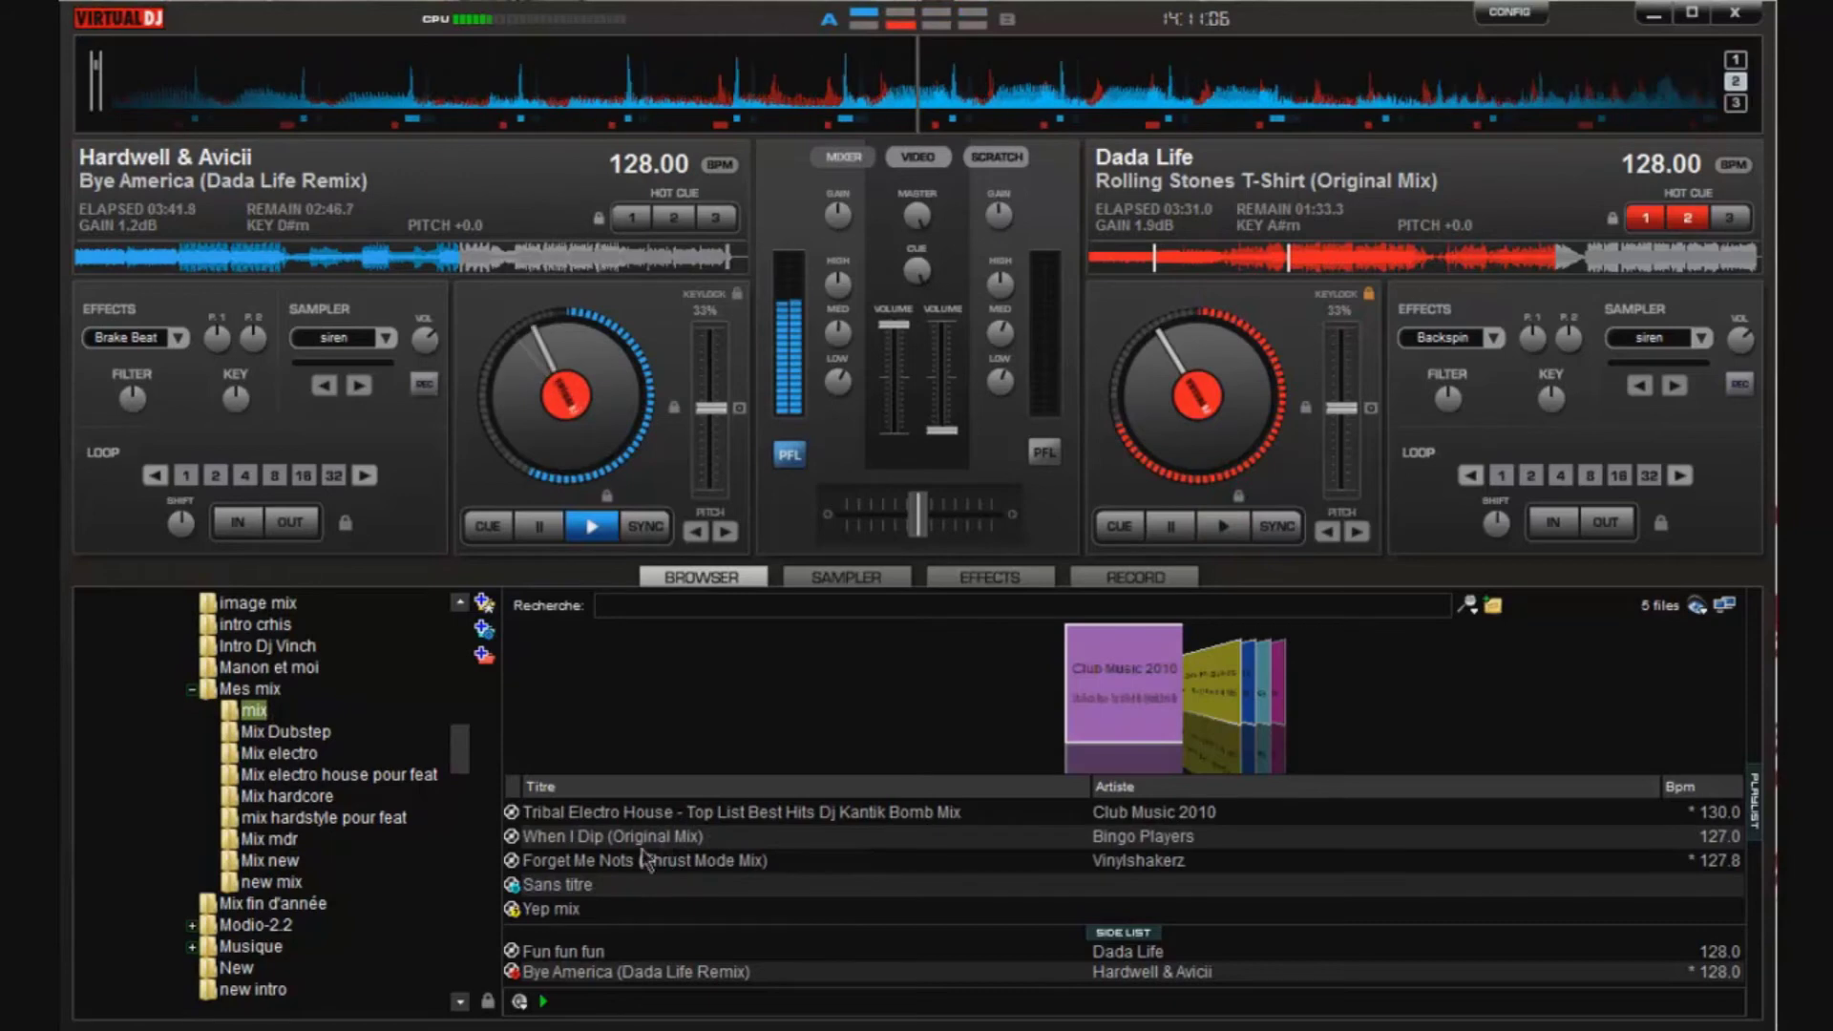
left_click(291, 733)
left_click(298, 754)
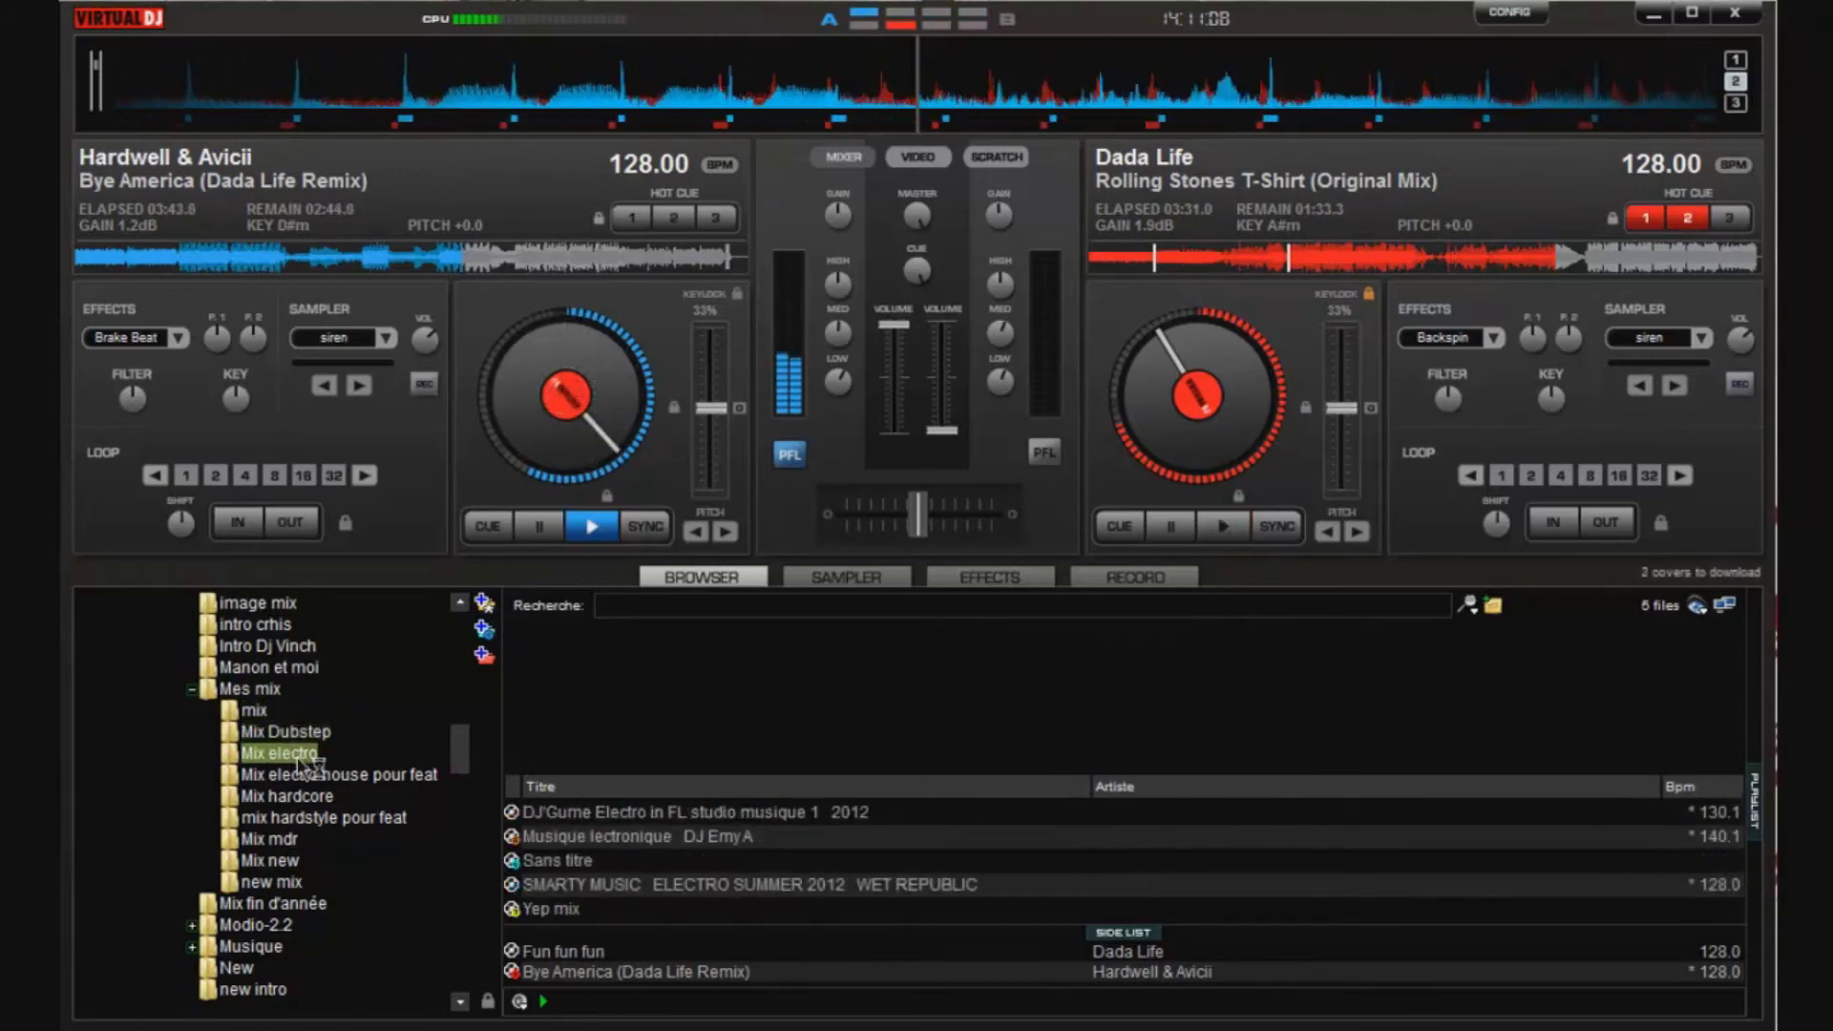
left_click(325, 775)
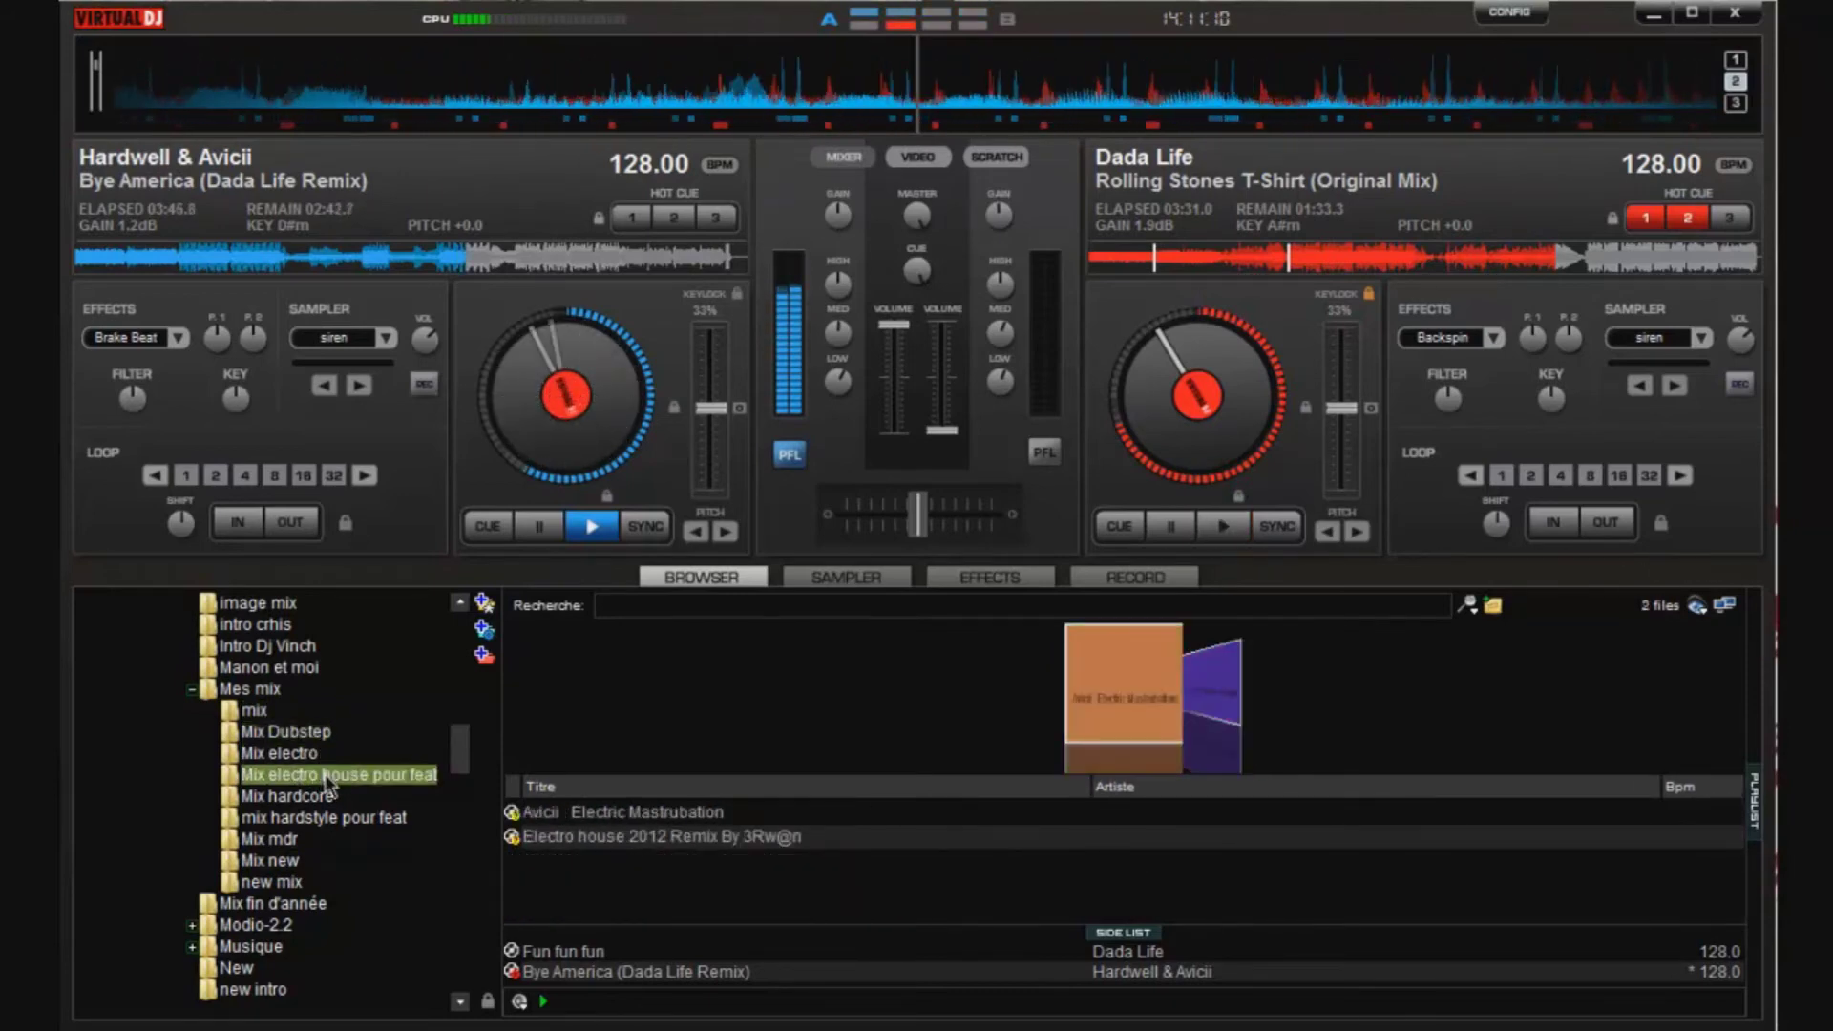
left_click(273, 883)
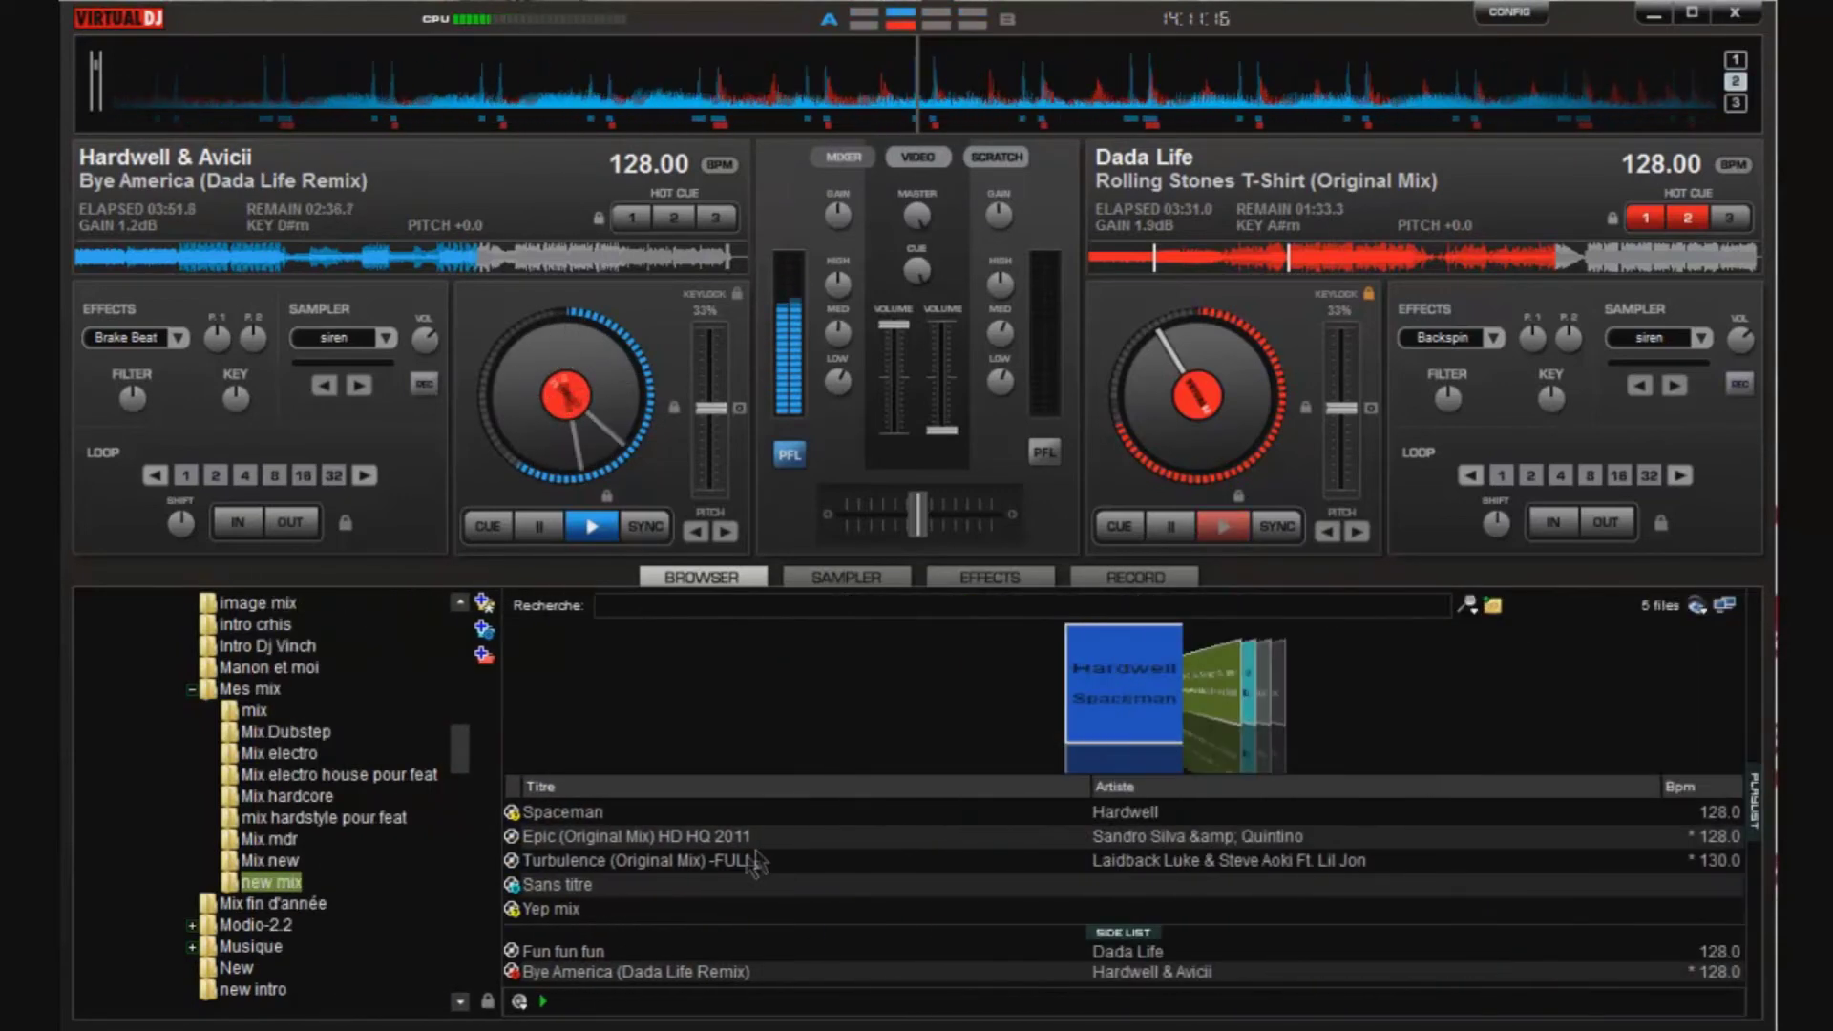
left_click(279, 862)
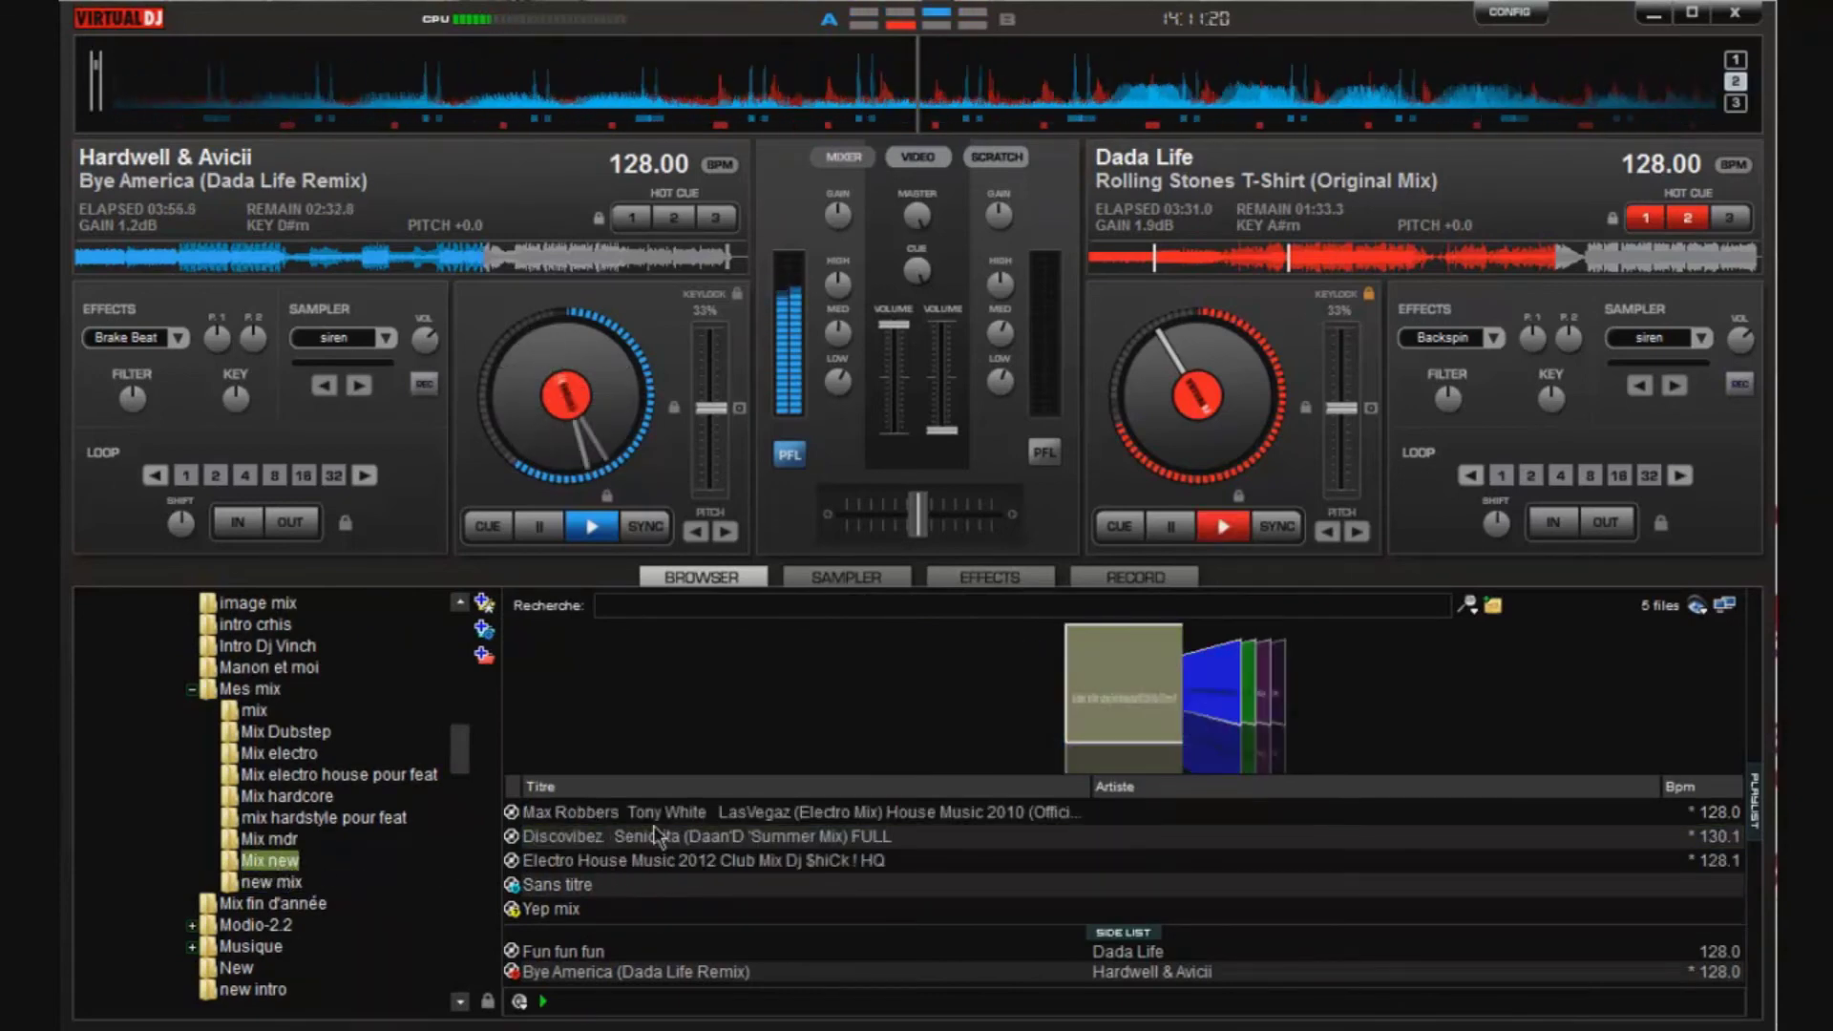
left_click(308, 840)
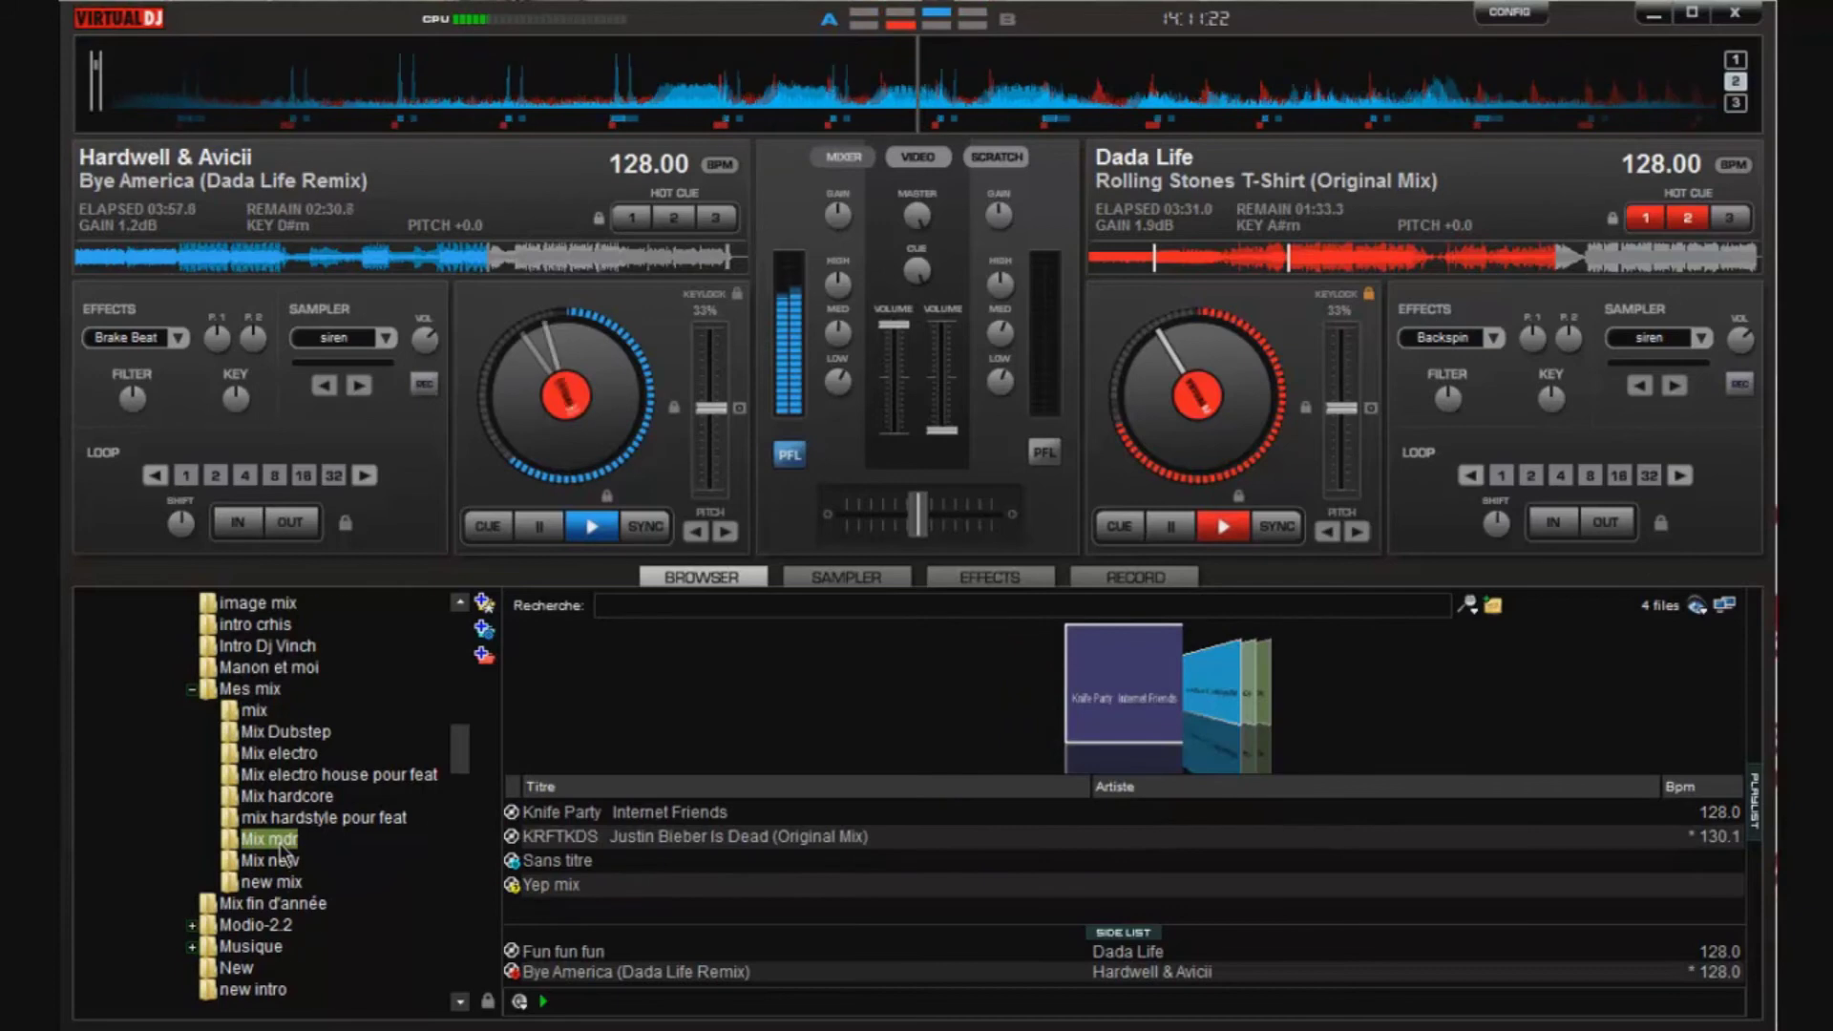
- Collapse the Mes mix folder in the folder tree
scroll(281, 850, "up", 5)
scroll(268, 831, "down", 1)
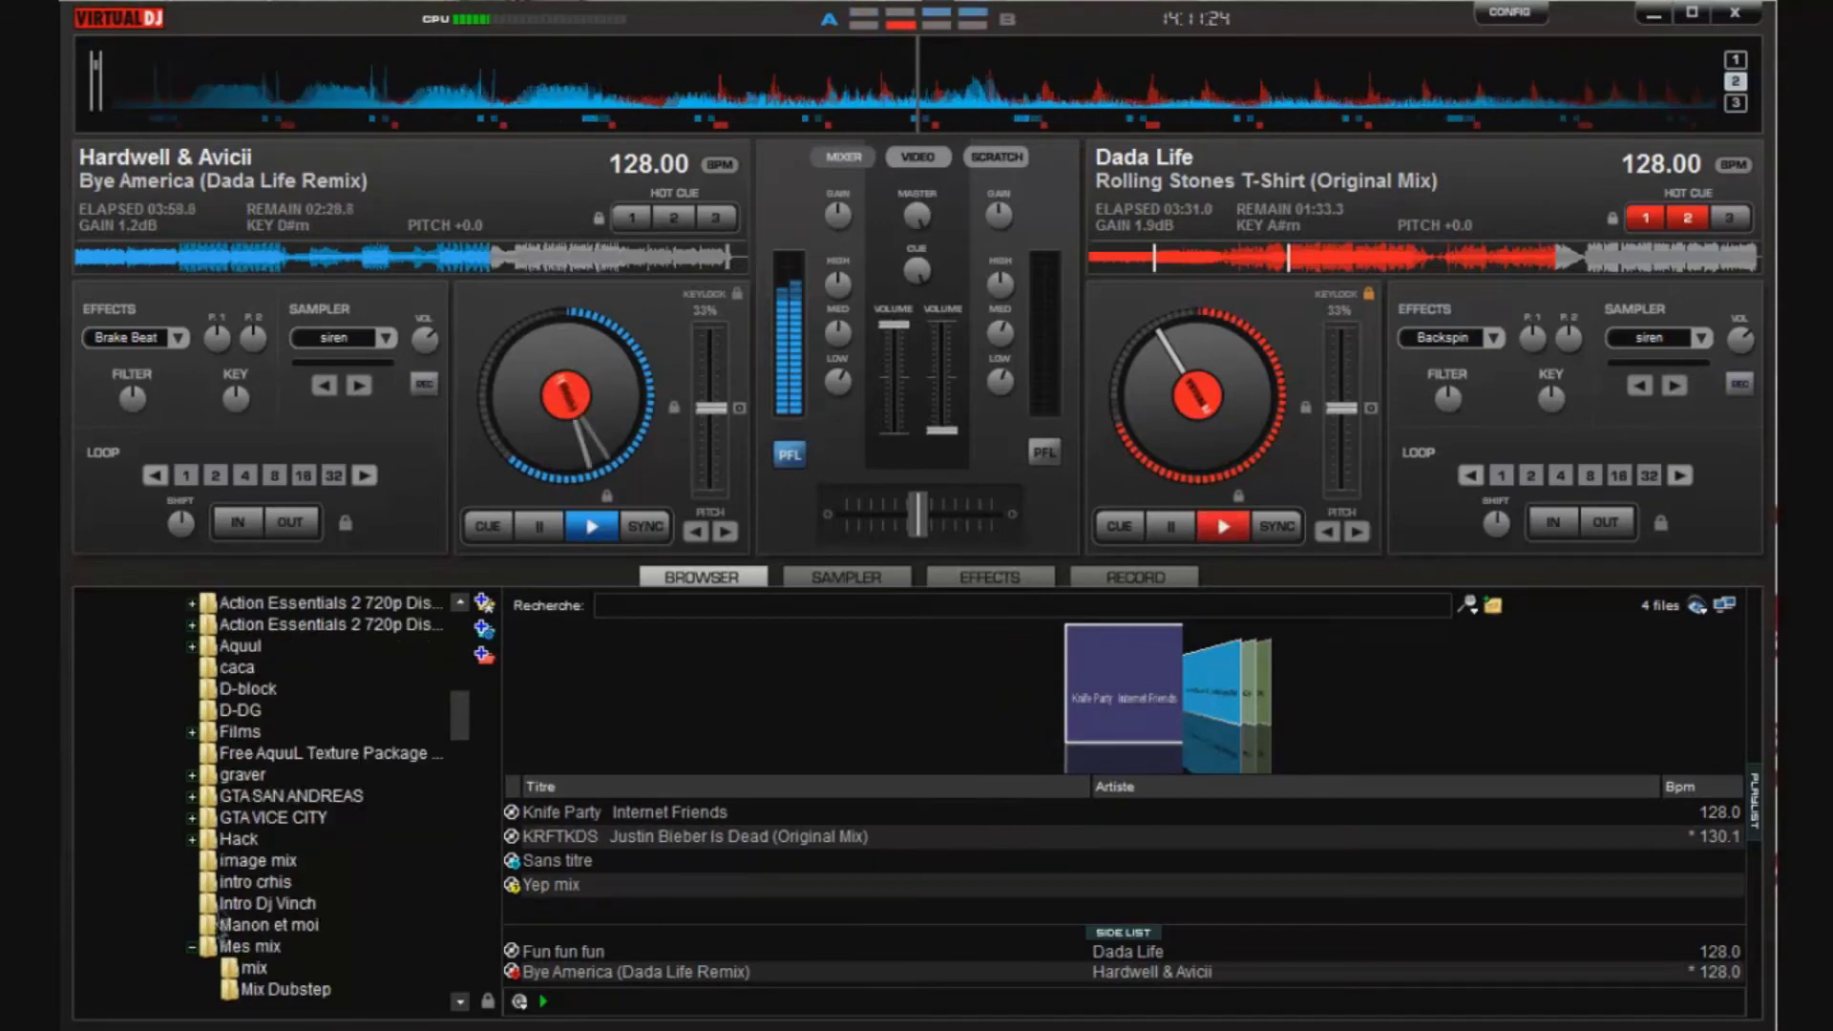
scroll(200, 959, "down", 1)
scroll(200, 960, "down", 1)
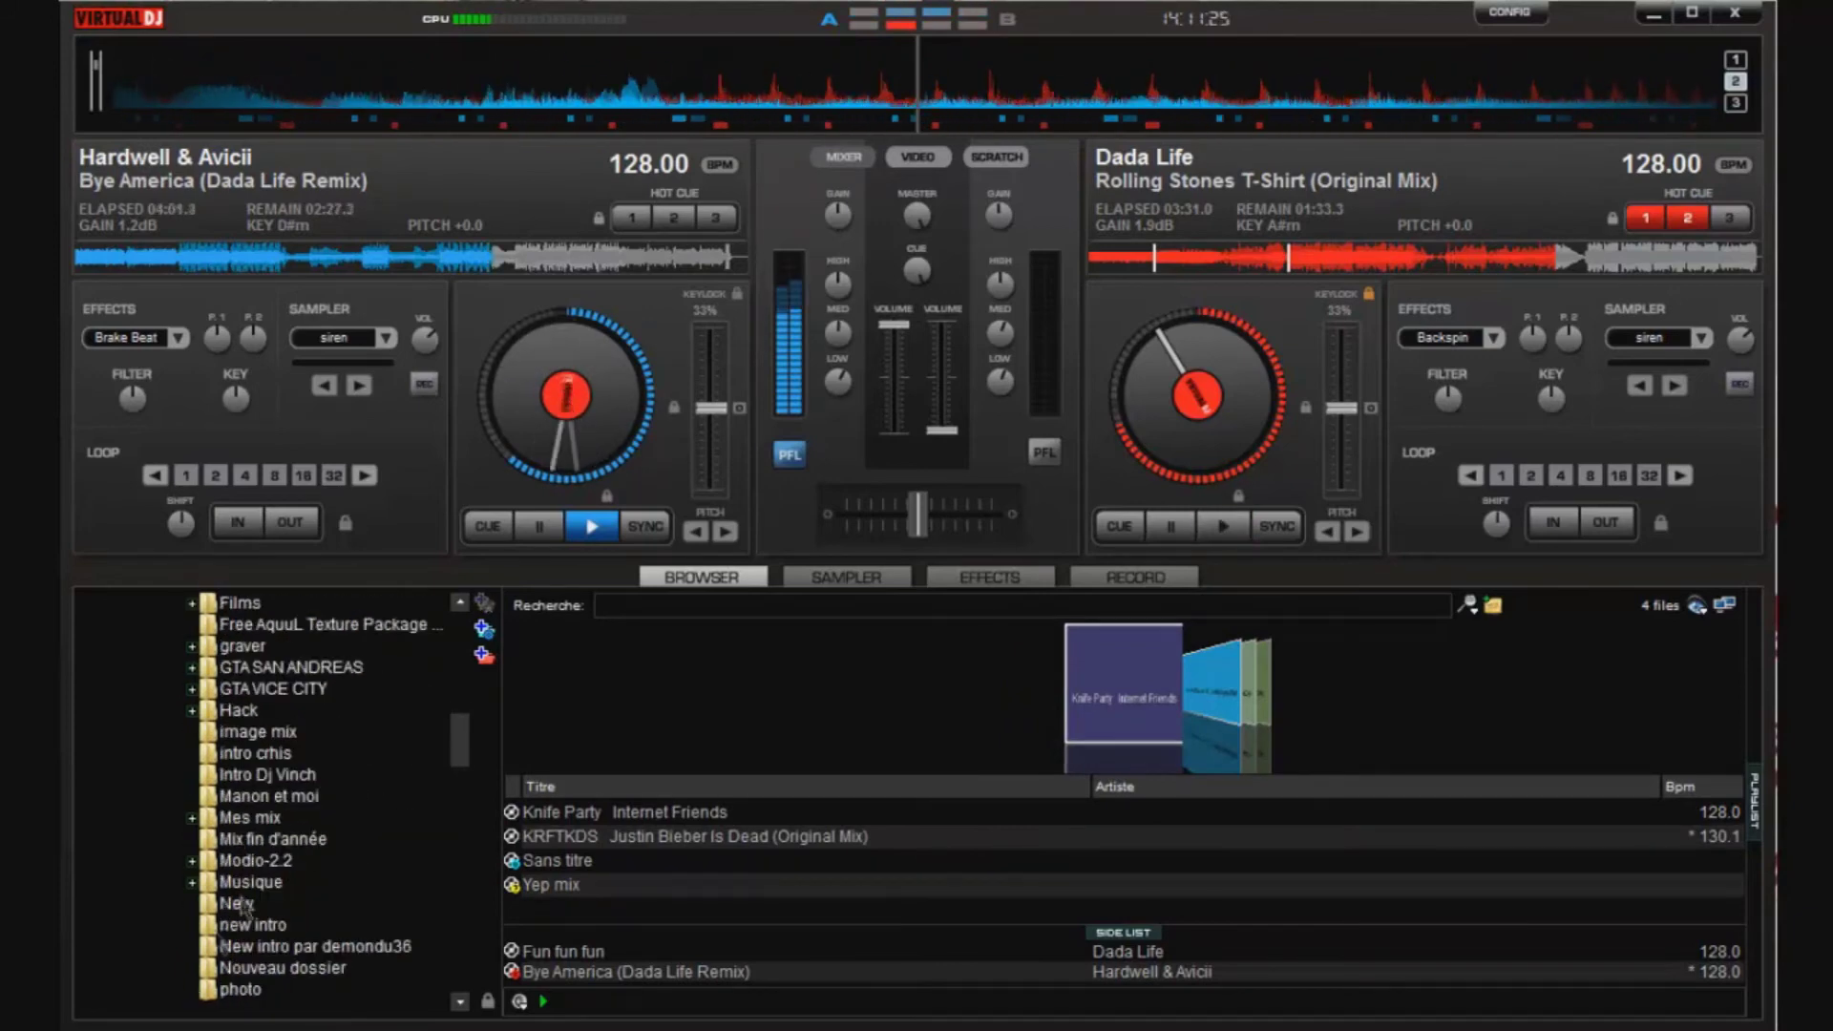
- Look through the Musique subfolders, collapse Musique, and check the neighbouring Nouveau dossier folder for tracks
left_click(192, 882)
scroll(198, 893, "down", 2)
scroll(198, 893, "down", 1)
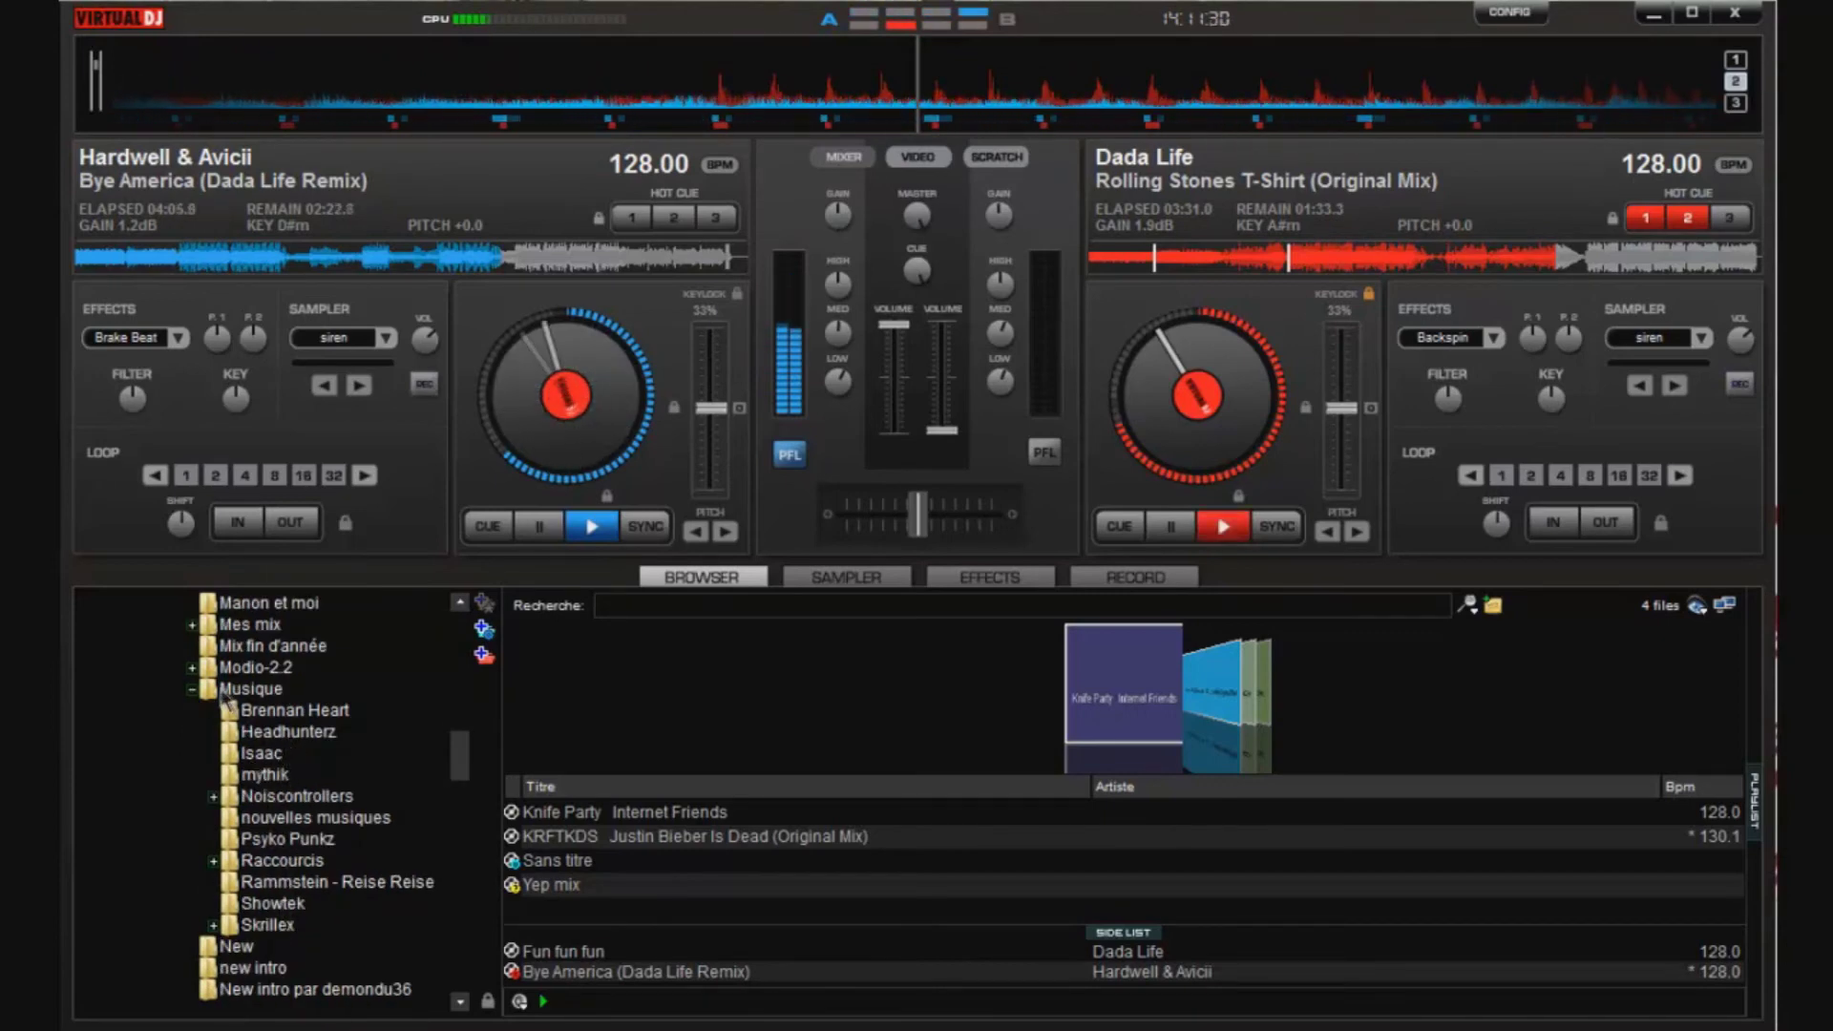
left_click(192, 688)
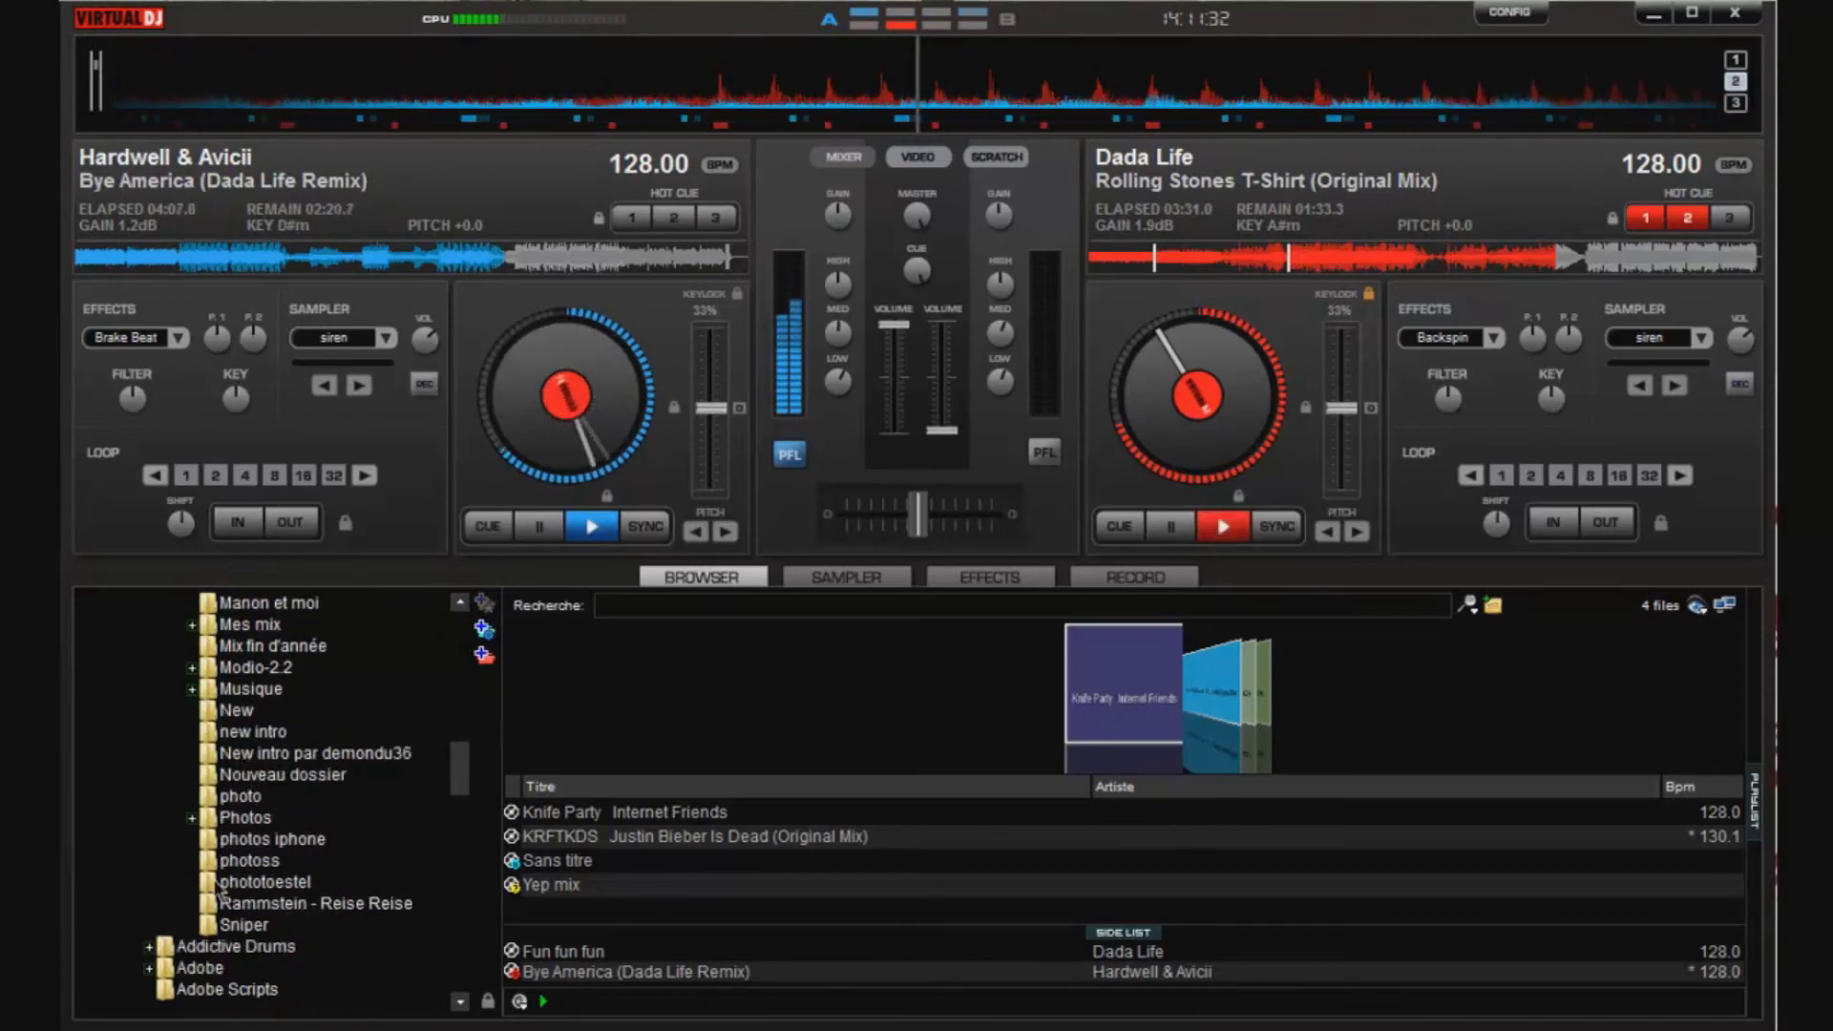
left_click(276, 775)
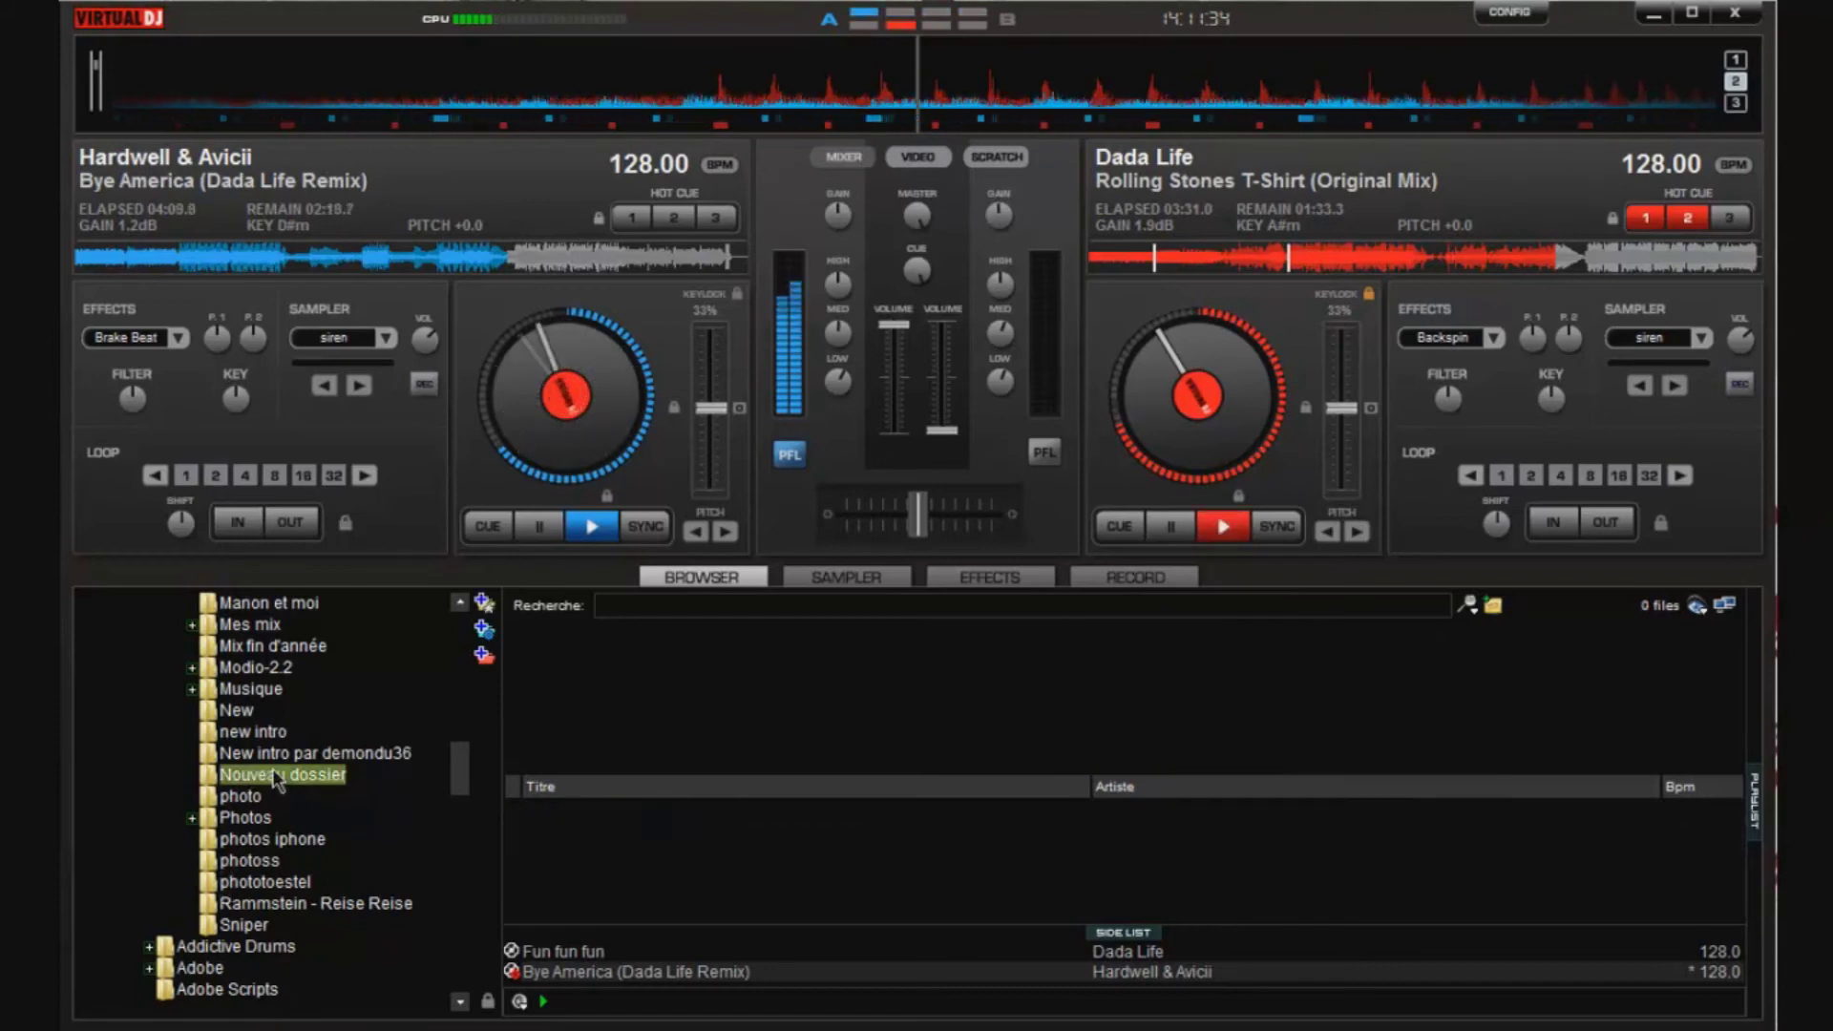
scroll(153, 740, "up", 8)
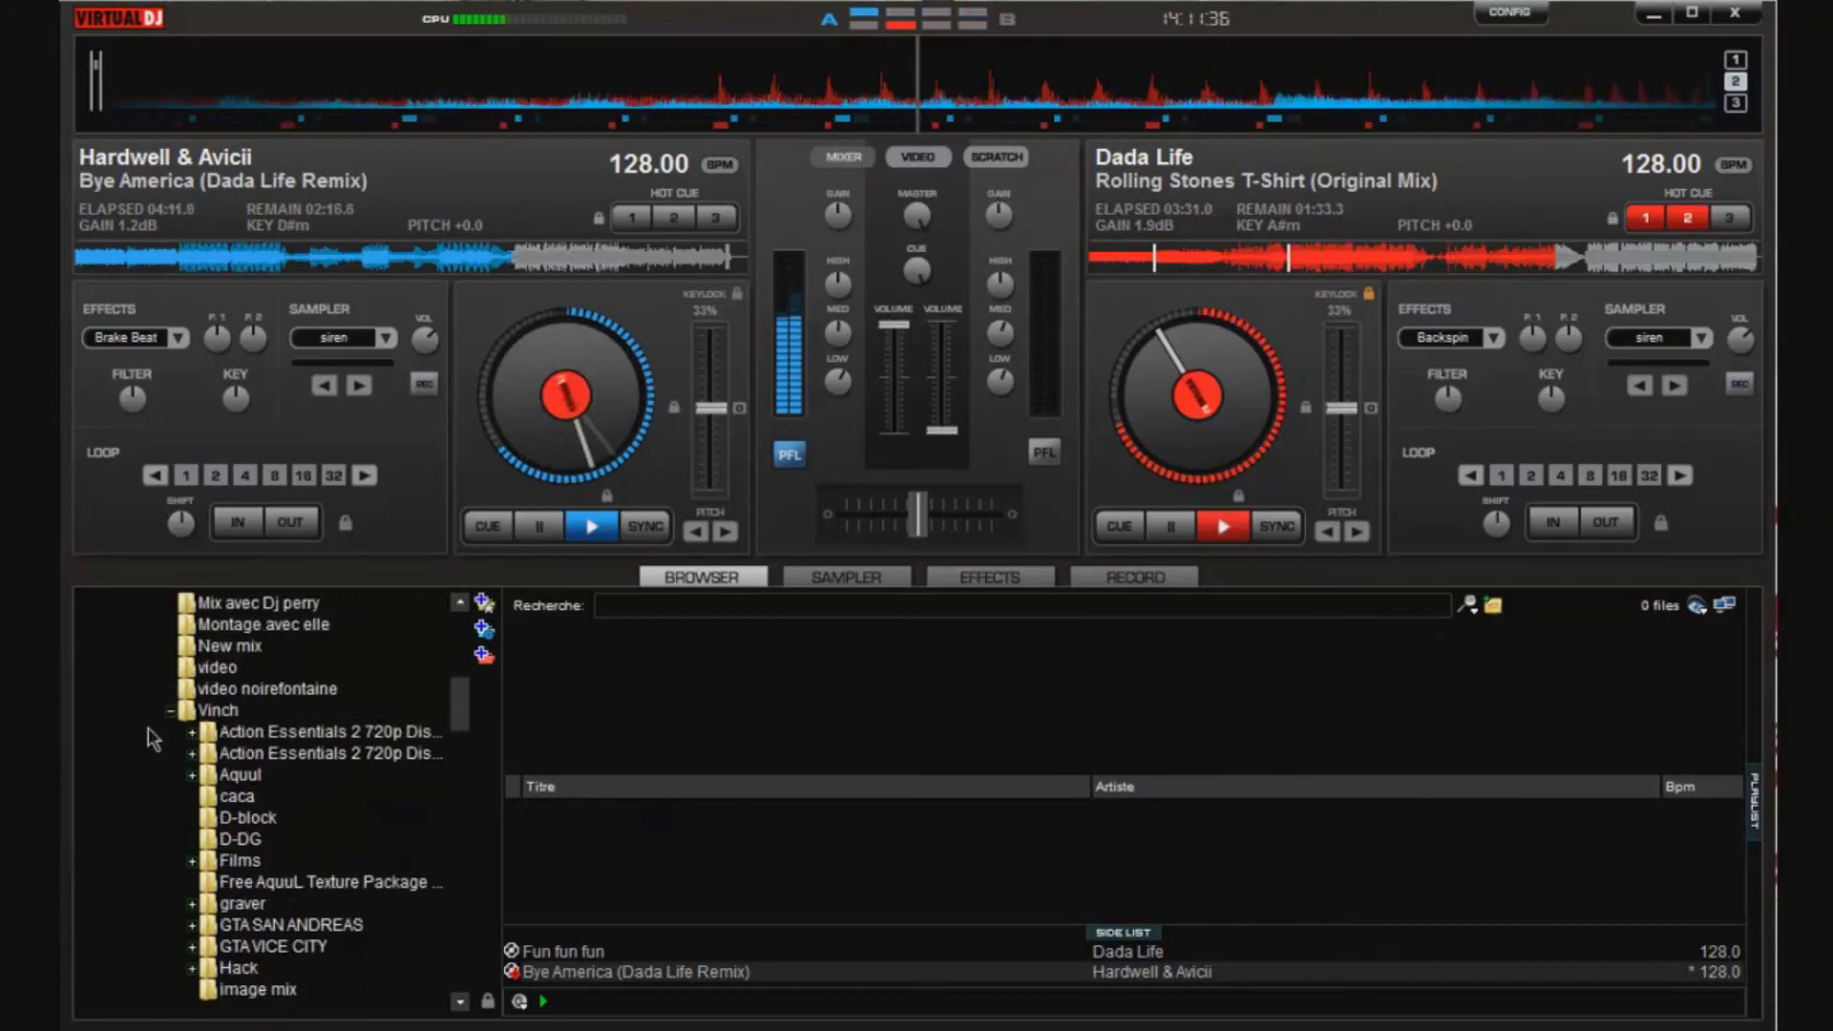
- Collapse the Vinch folder, the user folder and Bureau in the folder tree
left_click(176, 711)
left_click(170, 710)
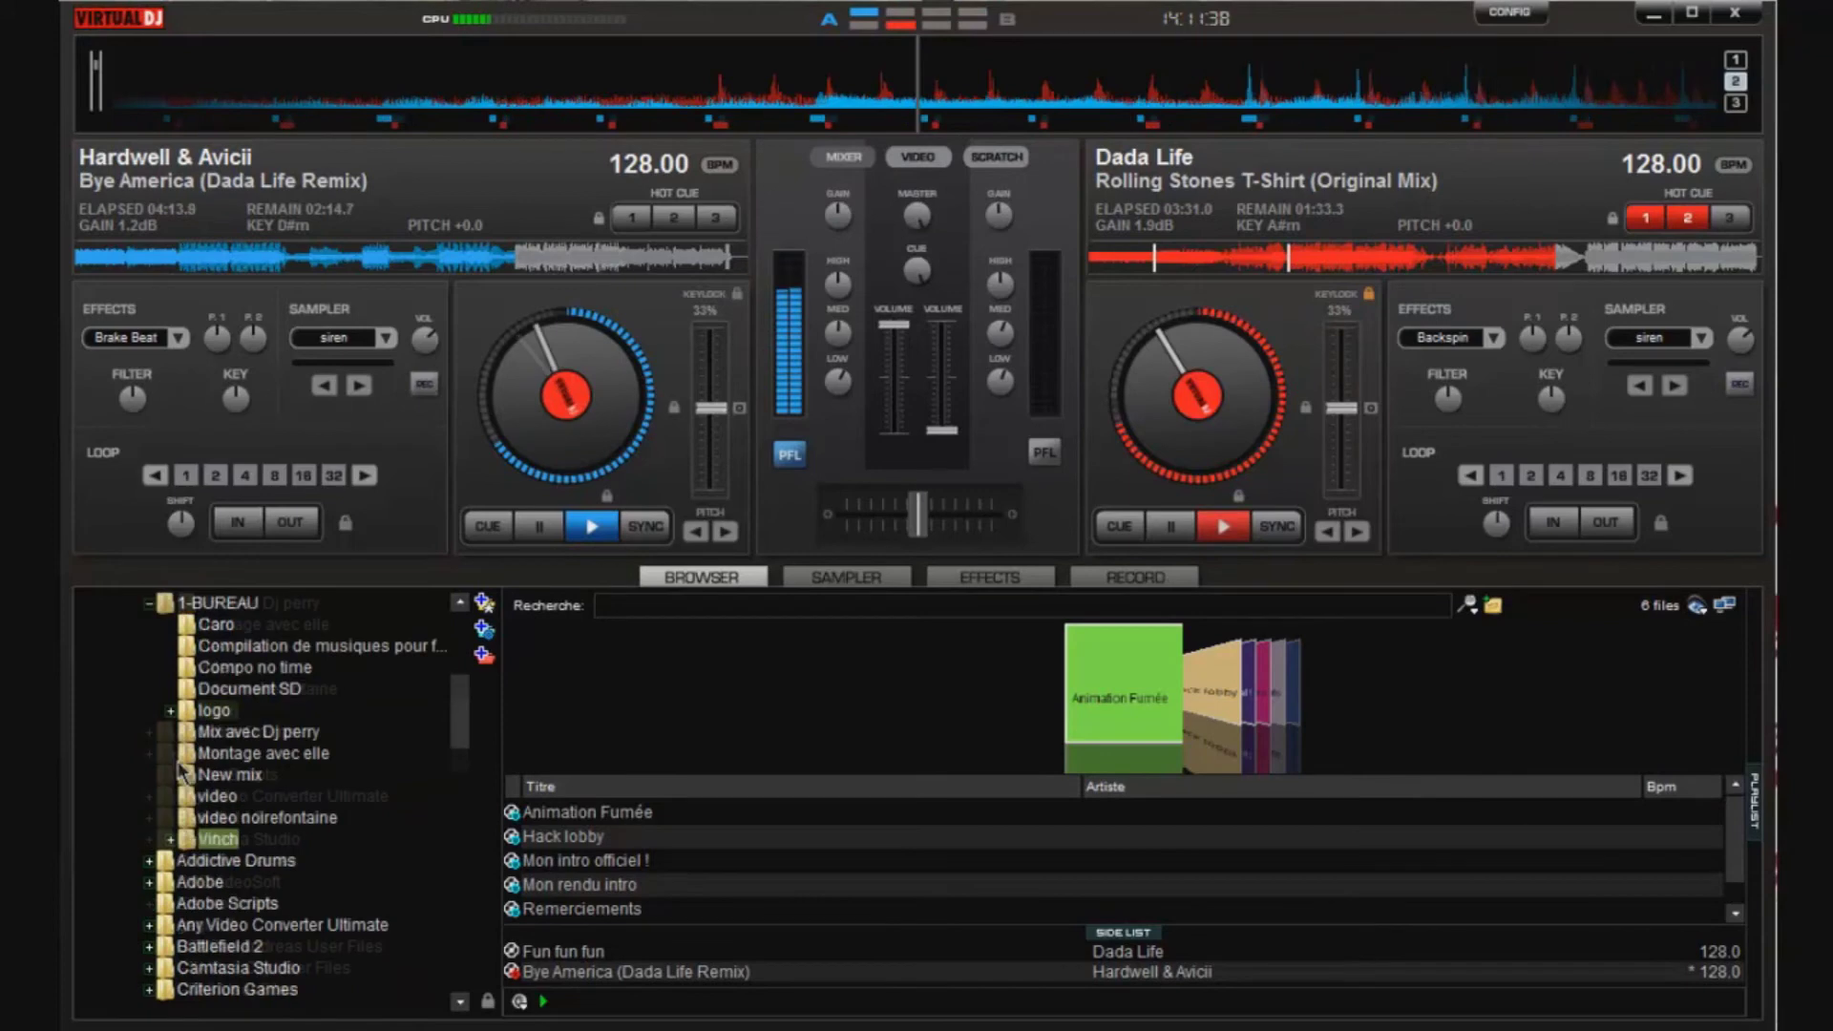
scroll(181, 783, "up", 10)
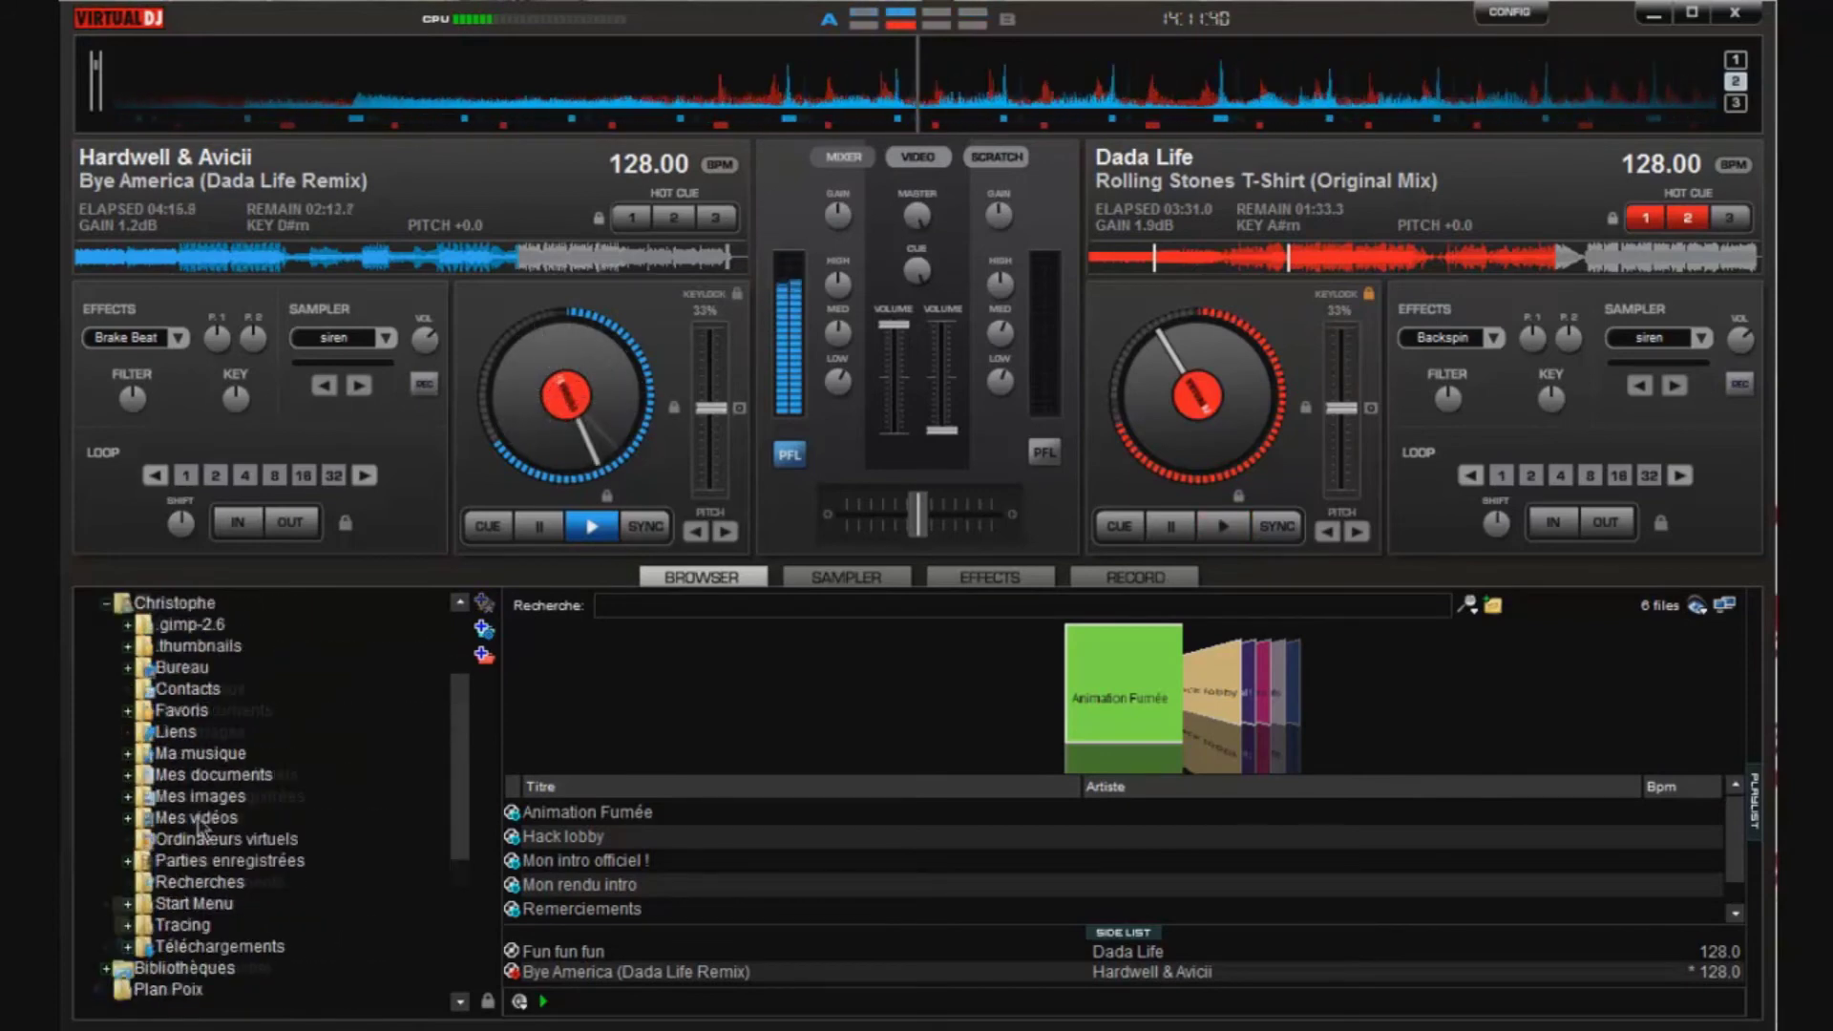
scroll(196, 818, "up", 3)
left_click(107, 733)
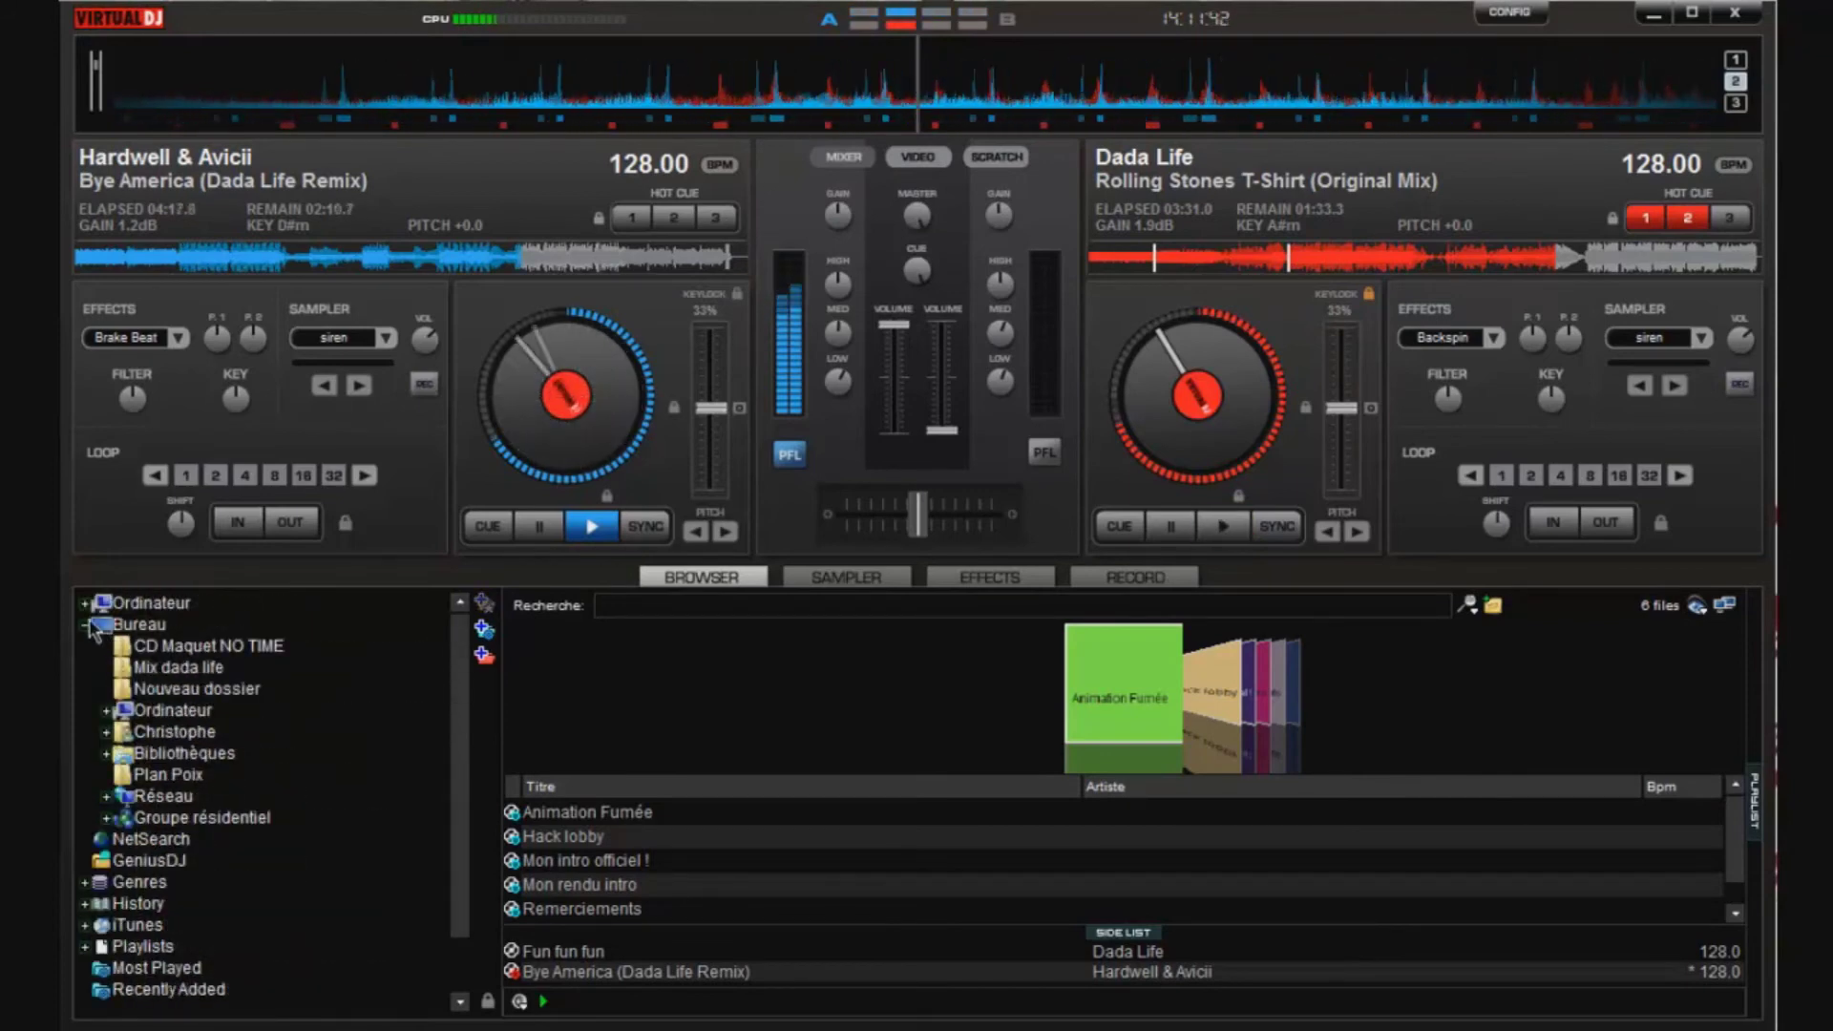
left_click(93, 628)
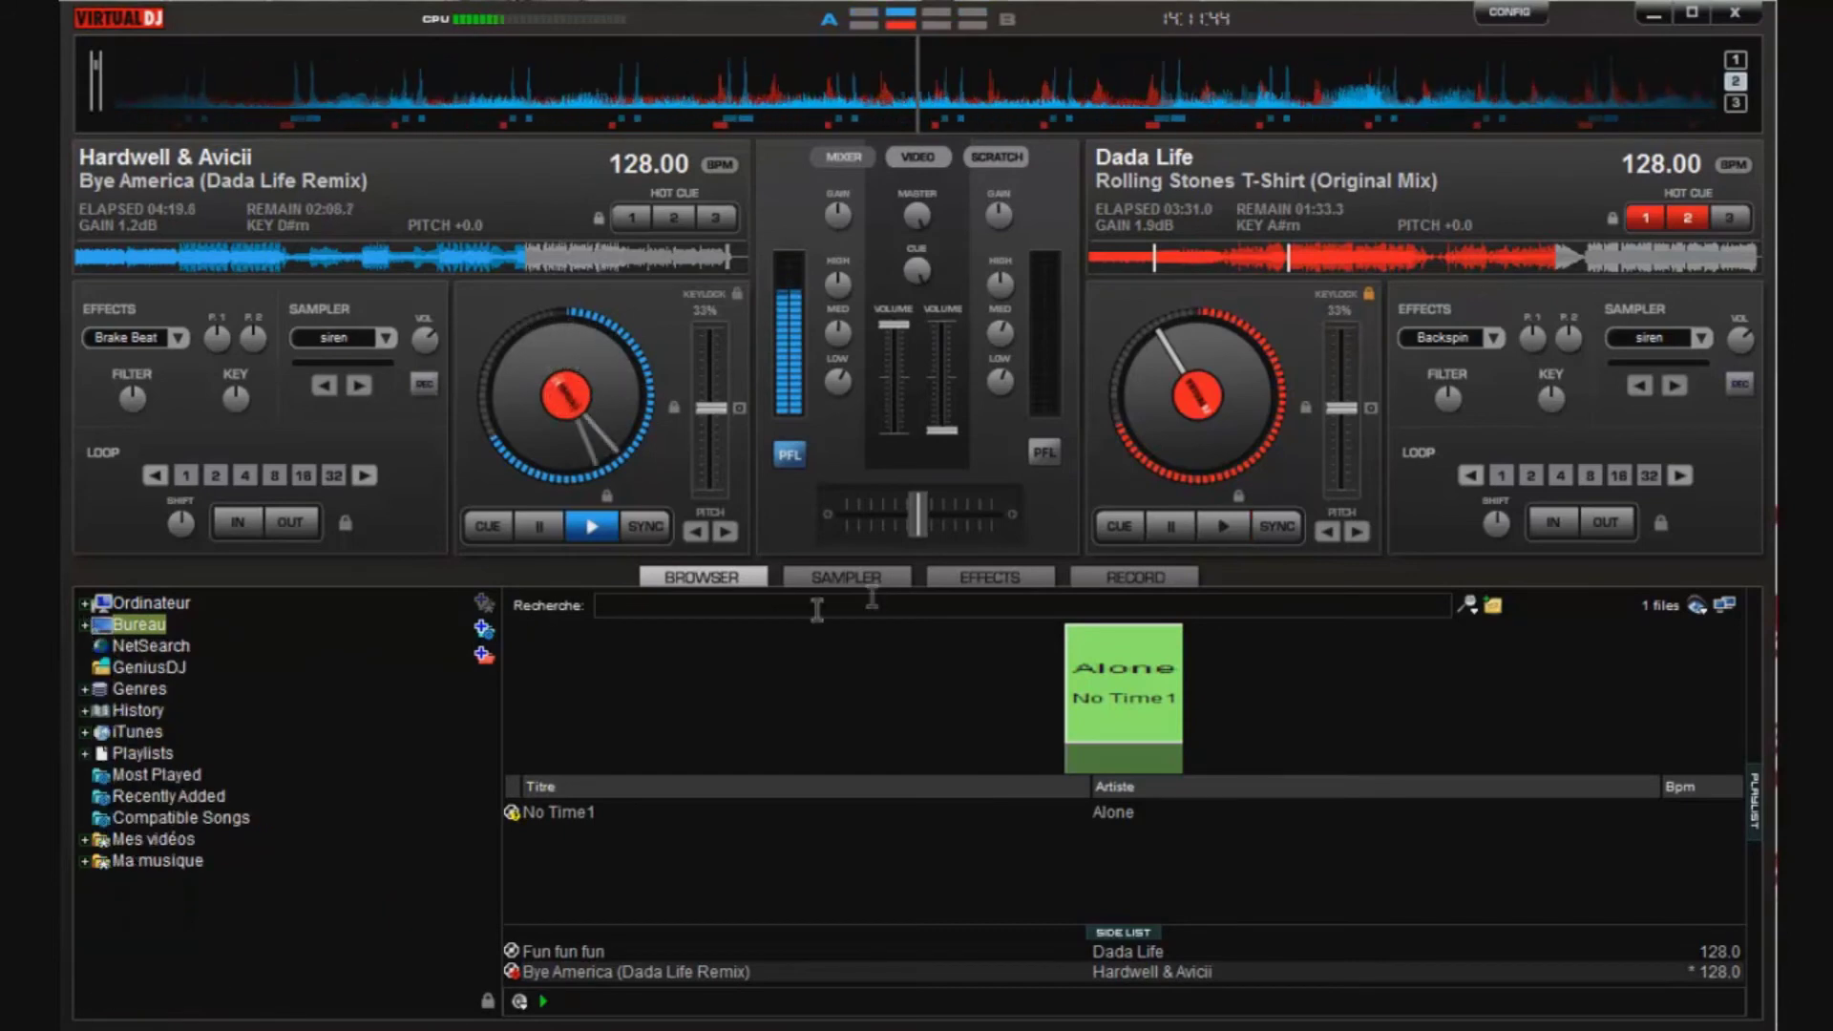
- Open the sound effects list and compare the Flippin Doubles and Beat break effects
left_click(991, 577)
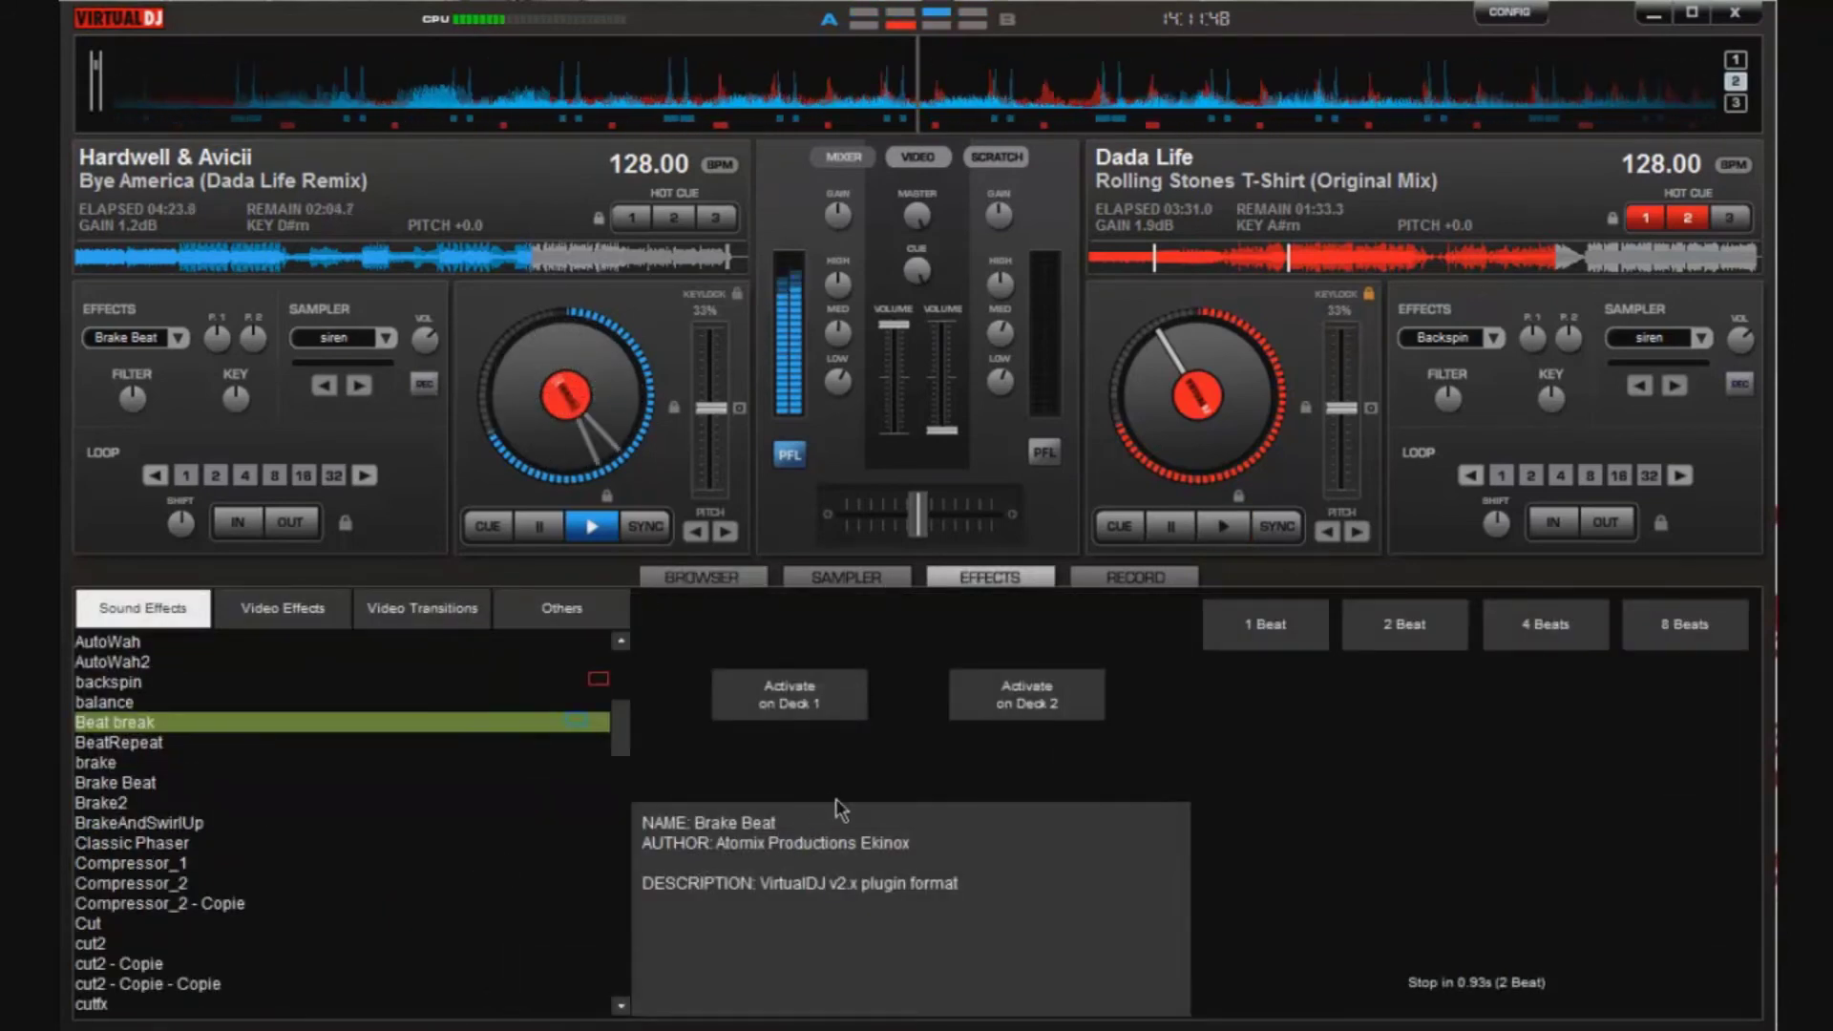
scroll(404, 812, "down", 5)
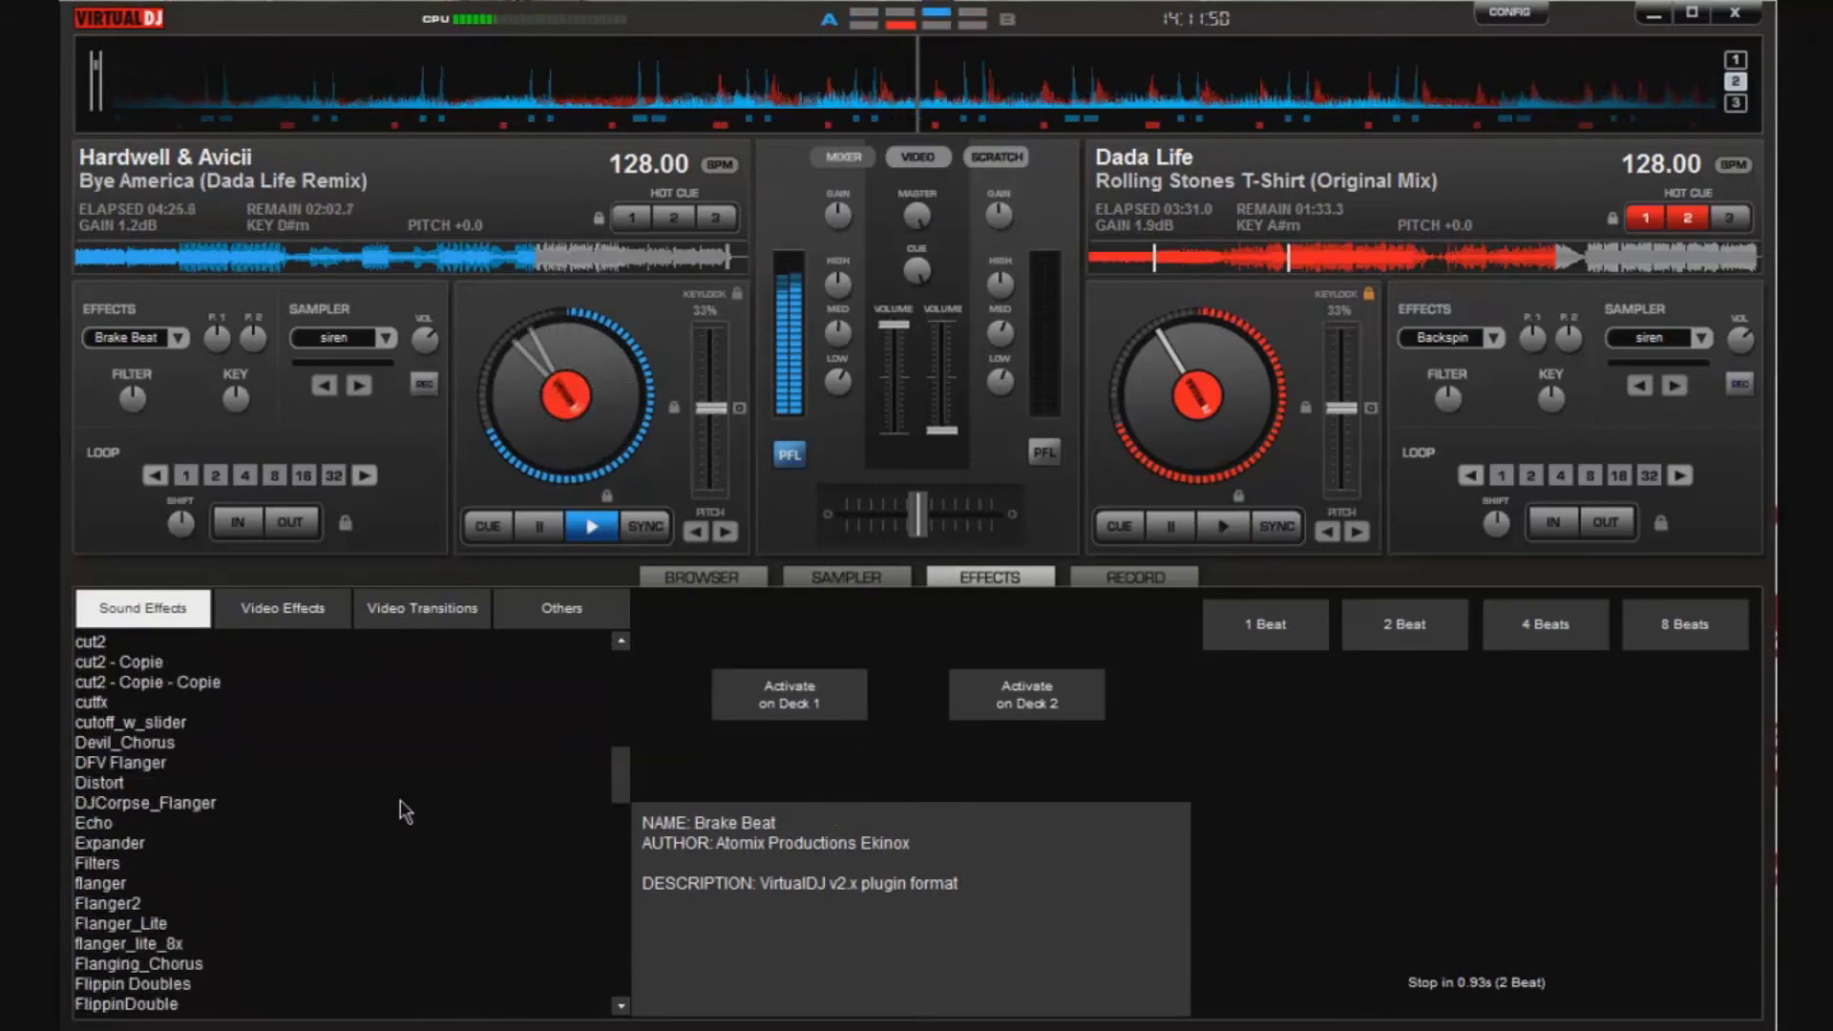
scroll(405, 812, "down", 1)
left_click(200, 923)
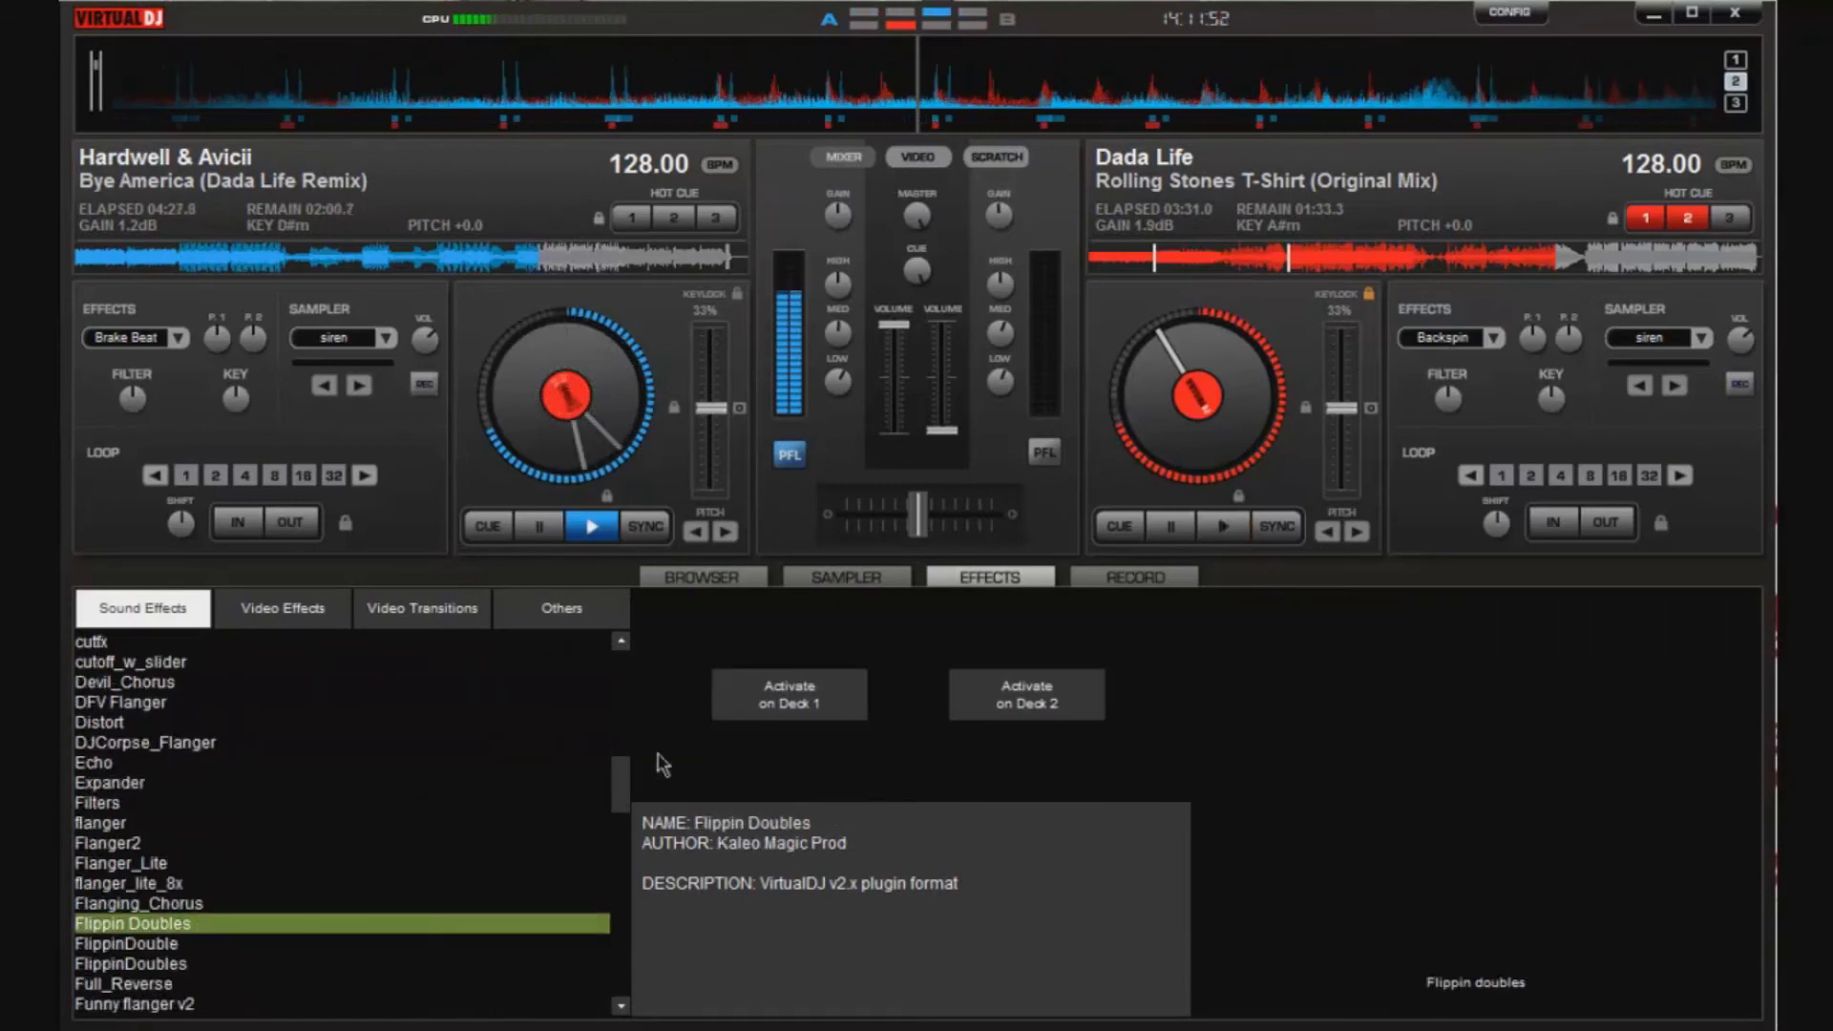
scroll(276, 795, "up", 6)
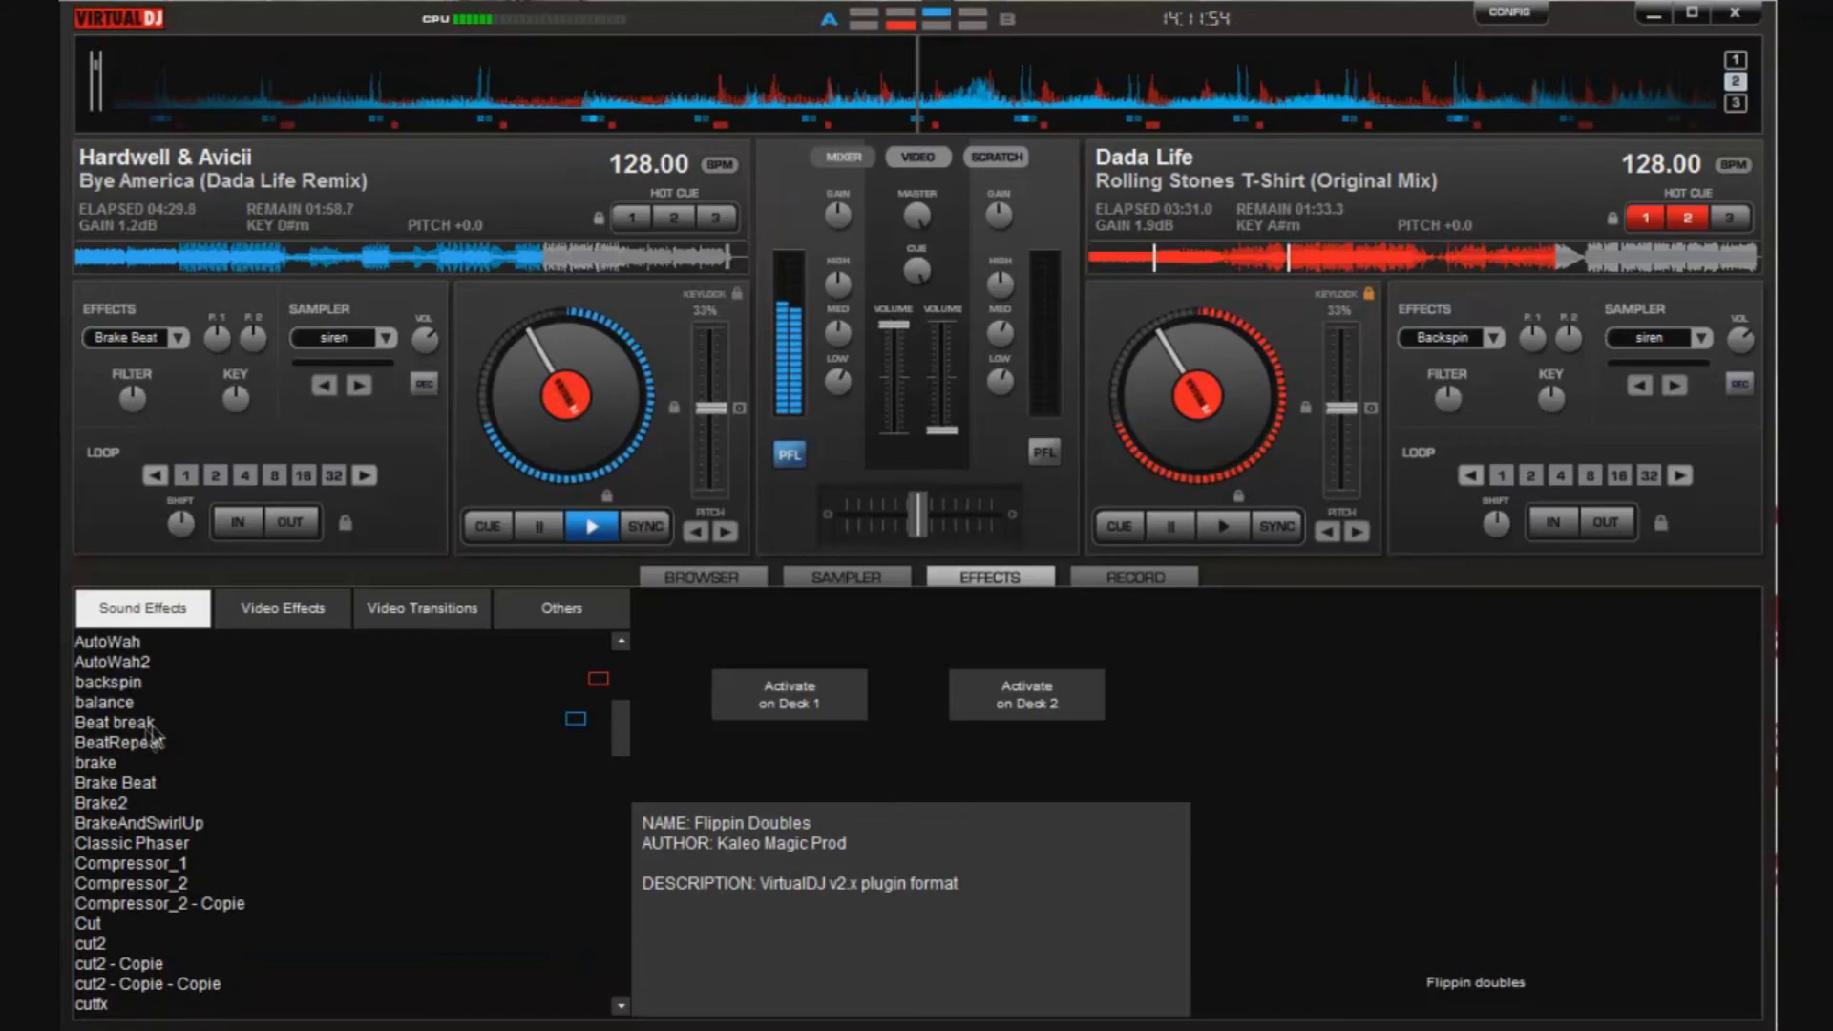
left_click(150, 724)
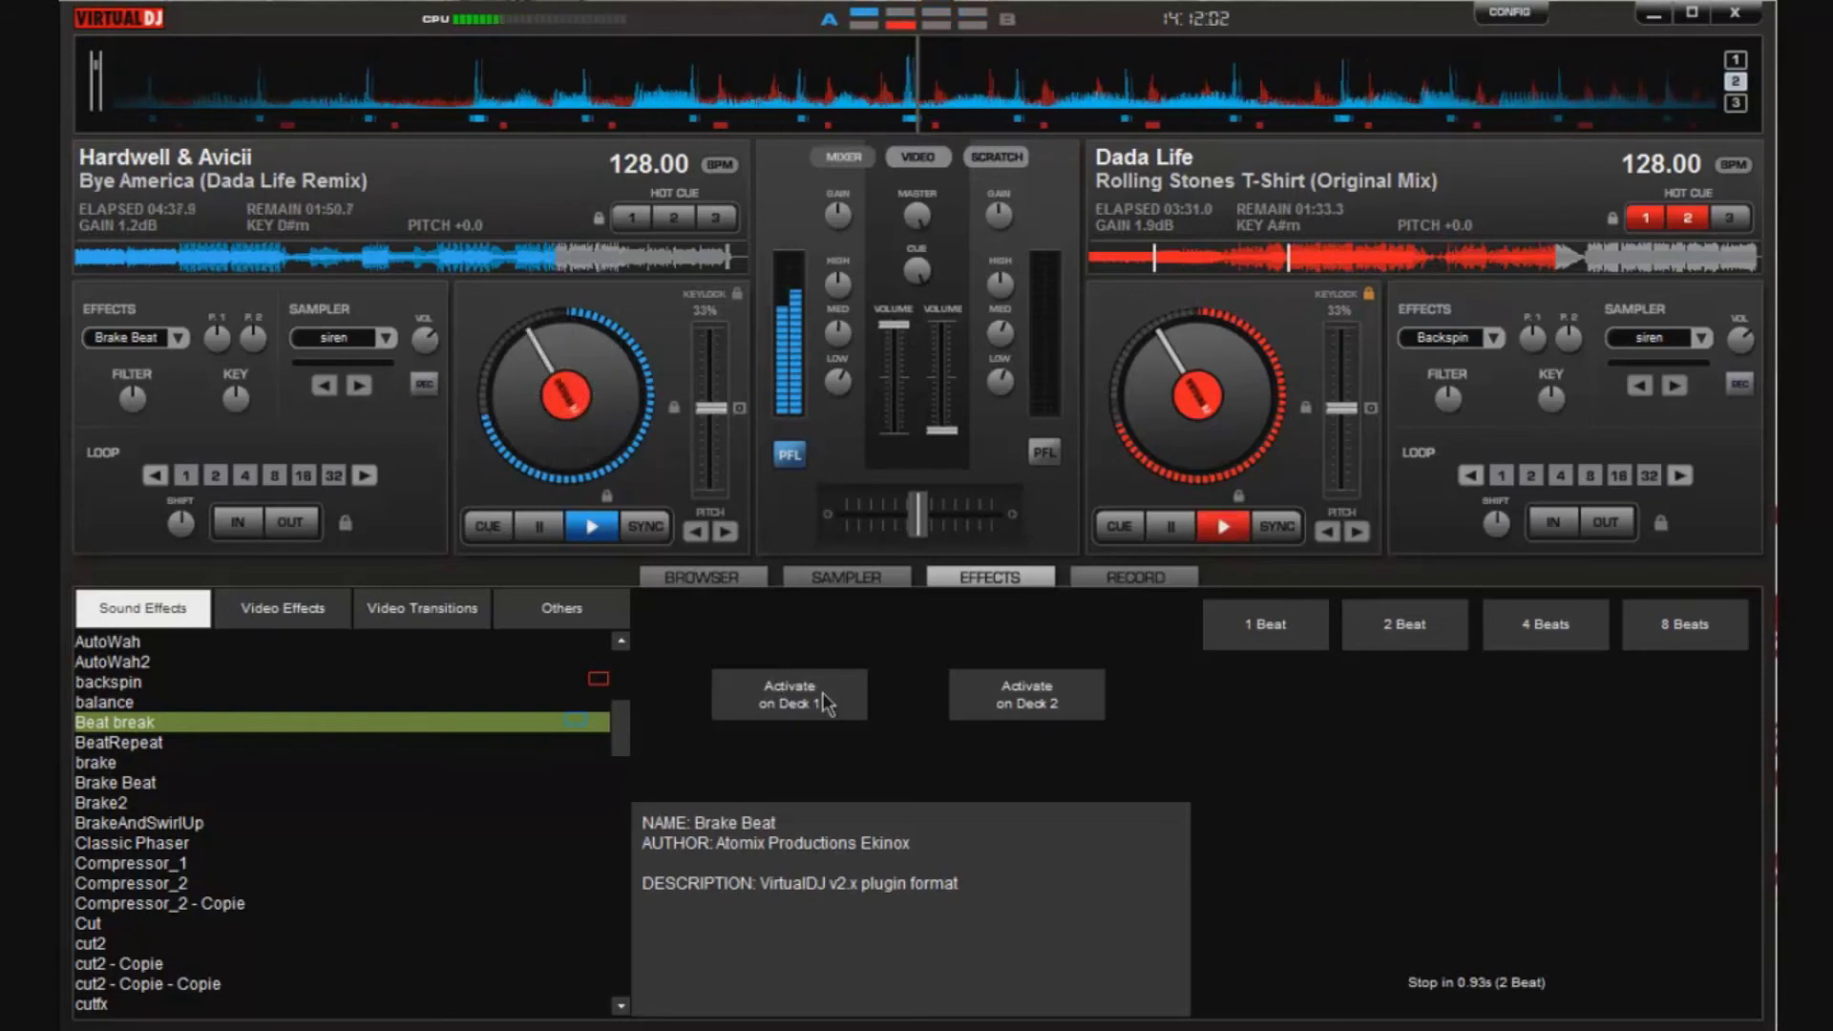
- Try the Flippin Doubles sound effect on deck 1
scroll(439, 764, "down", 6)
left_click(303, 864)
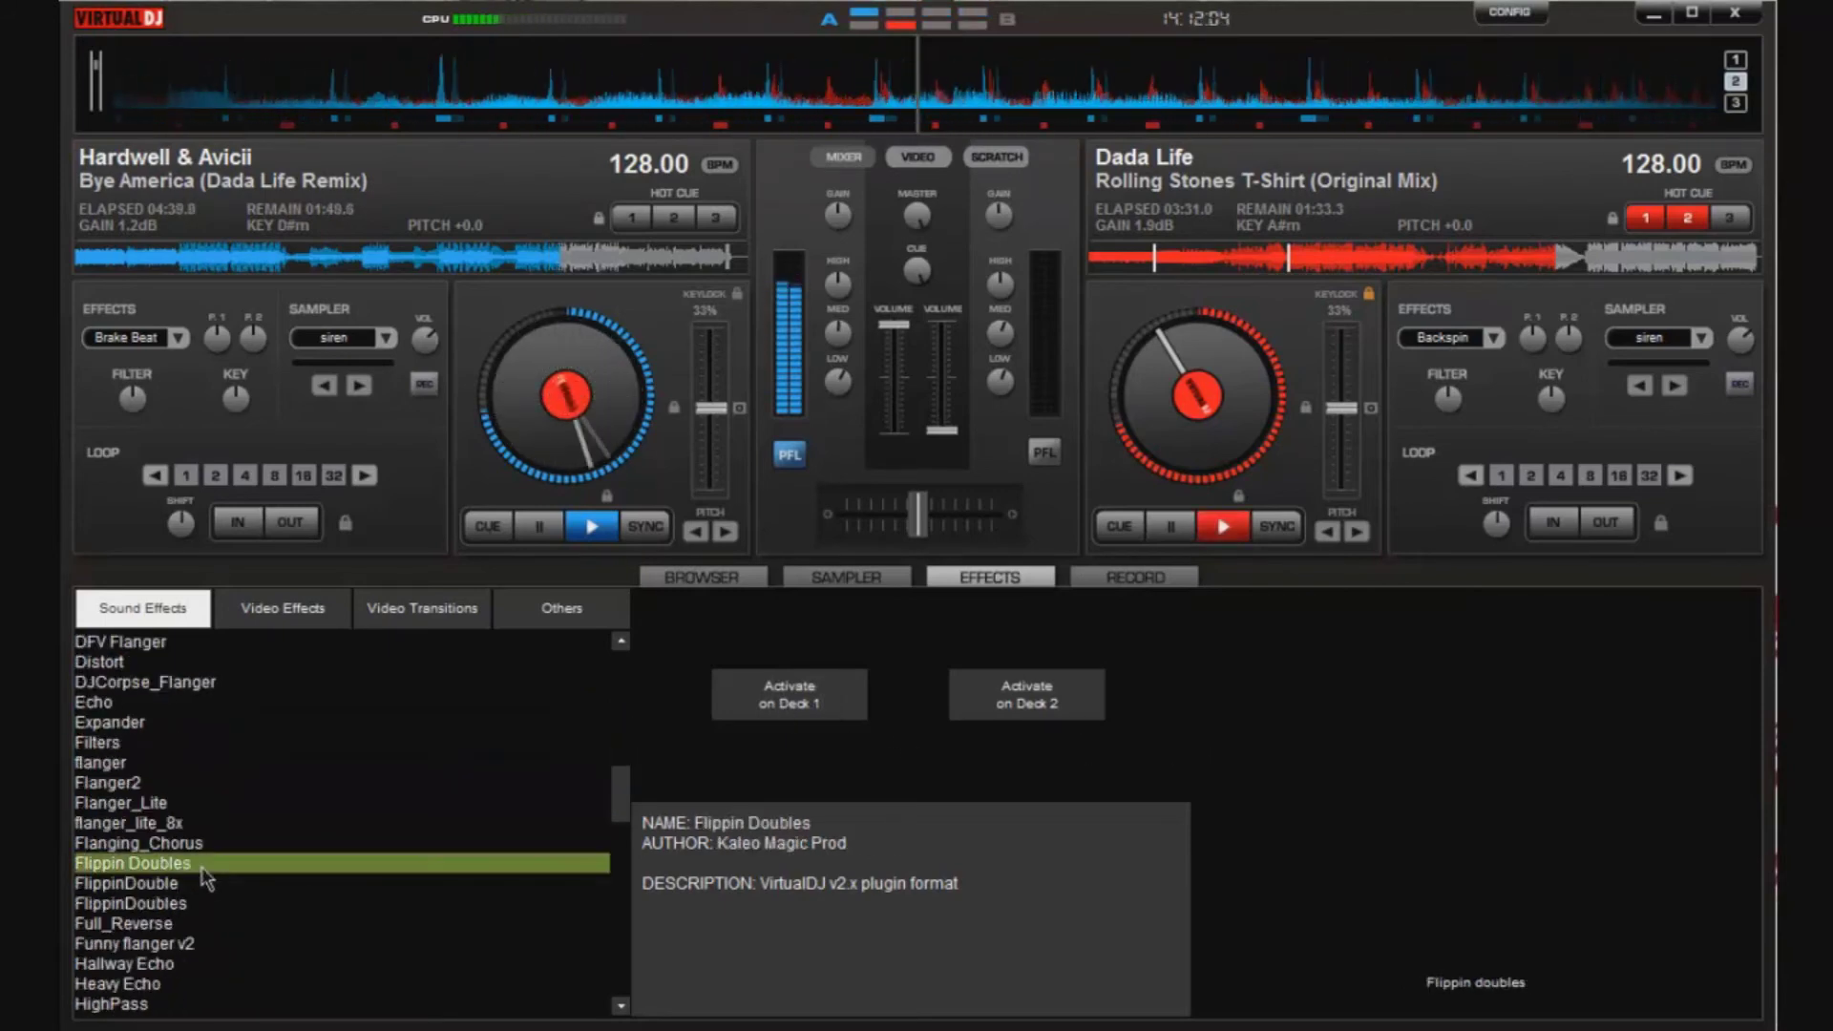
left_click(833, 688)
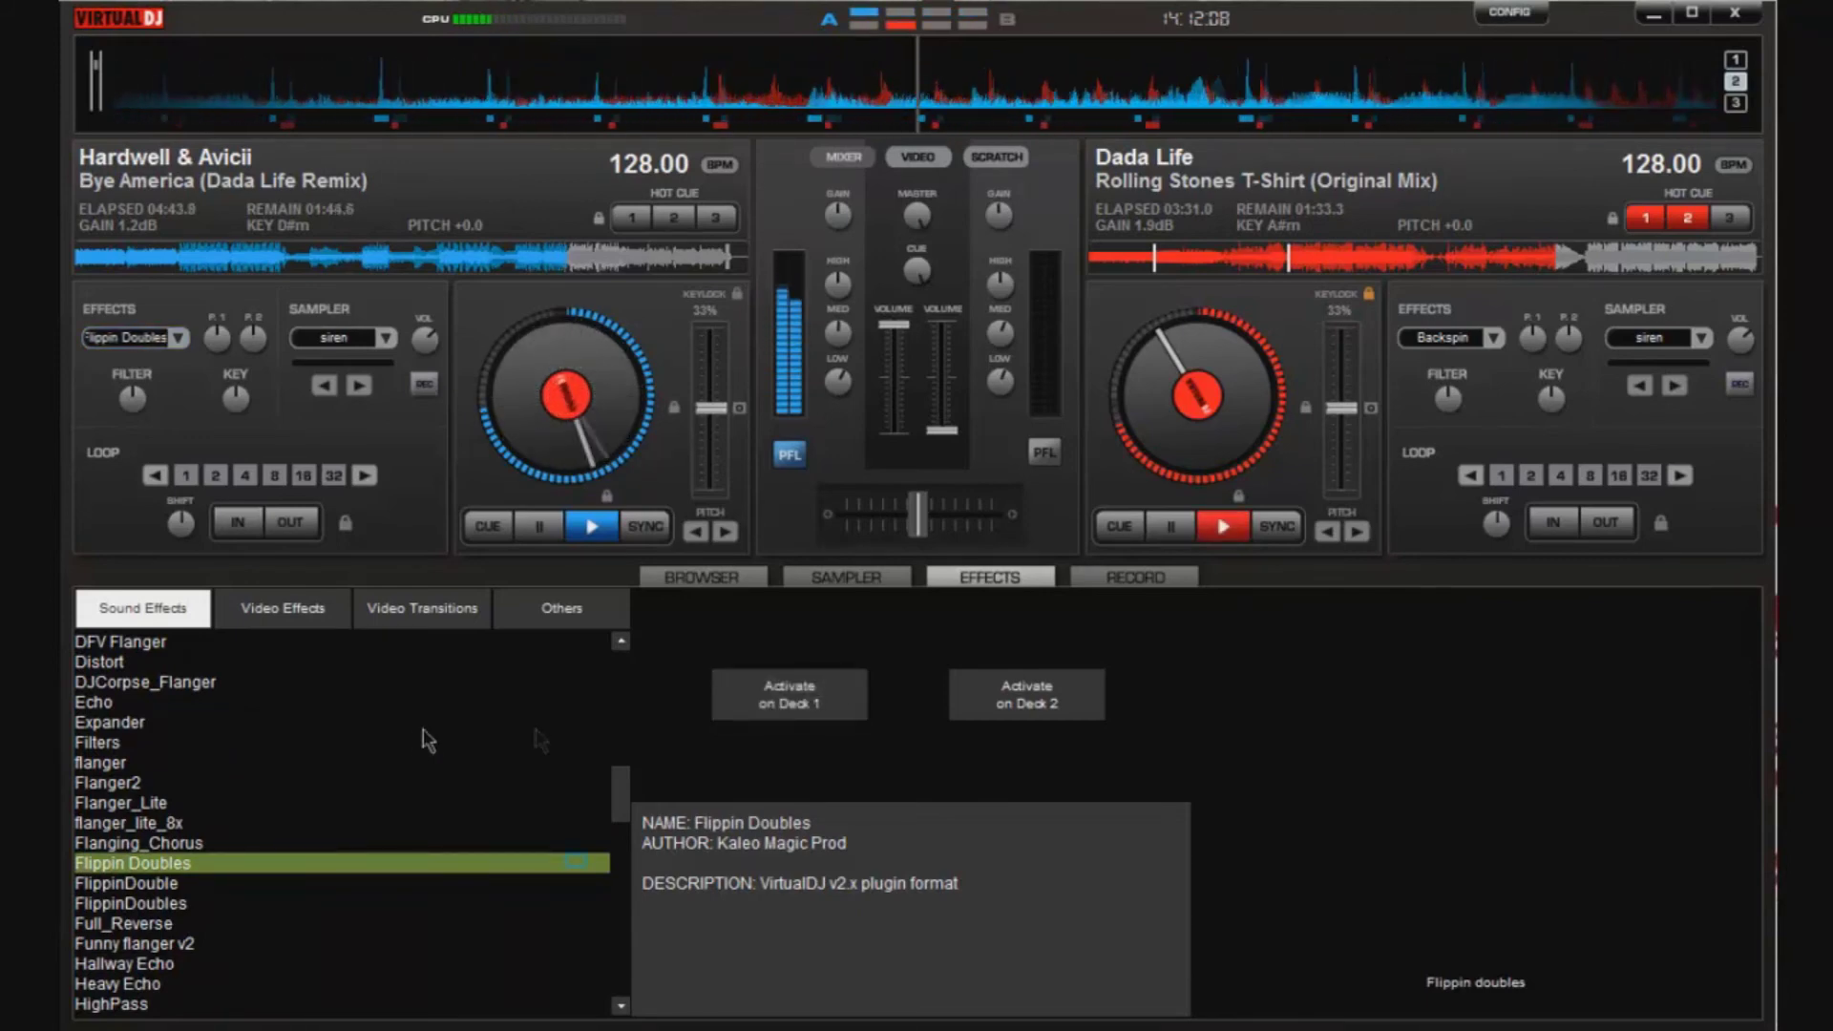
- Switch deck 1 to the Beat break sound effect with a length of 1 beat
scroll(143, 682, "up", 5)
left_click(143, 664)
scroll(286, 697, "up", 2)
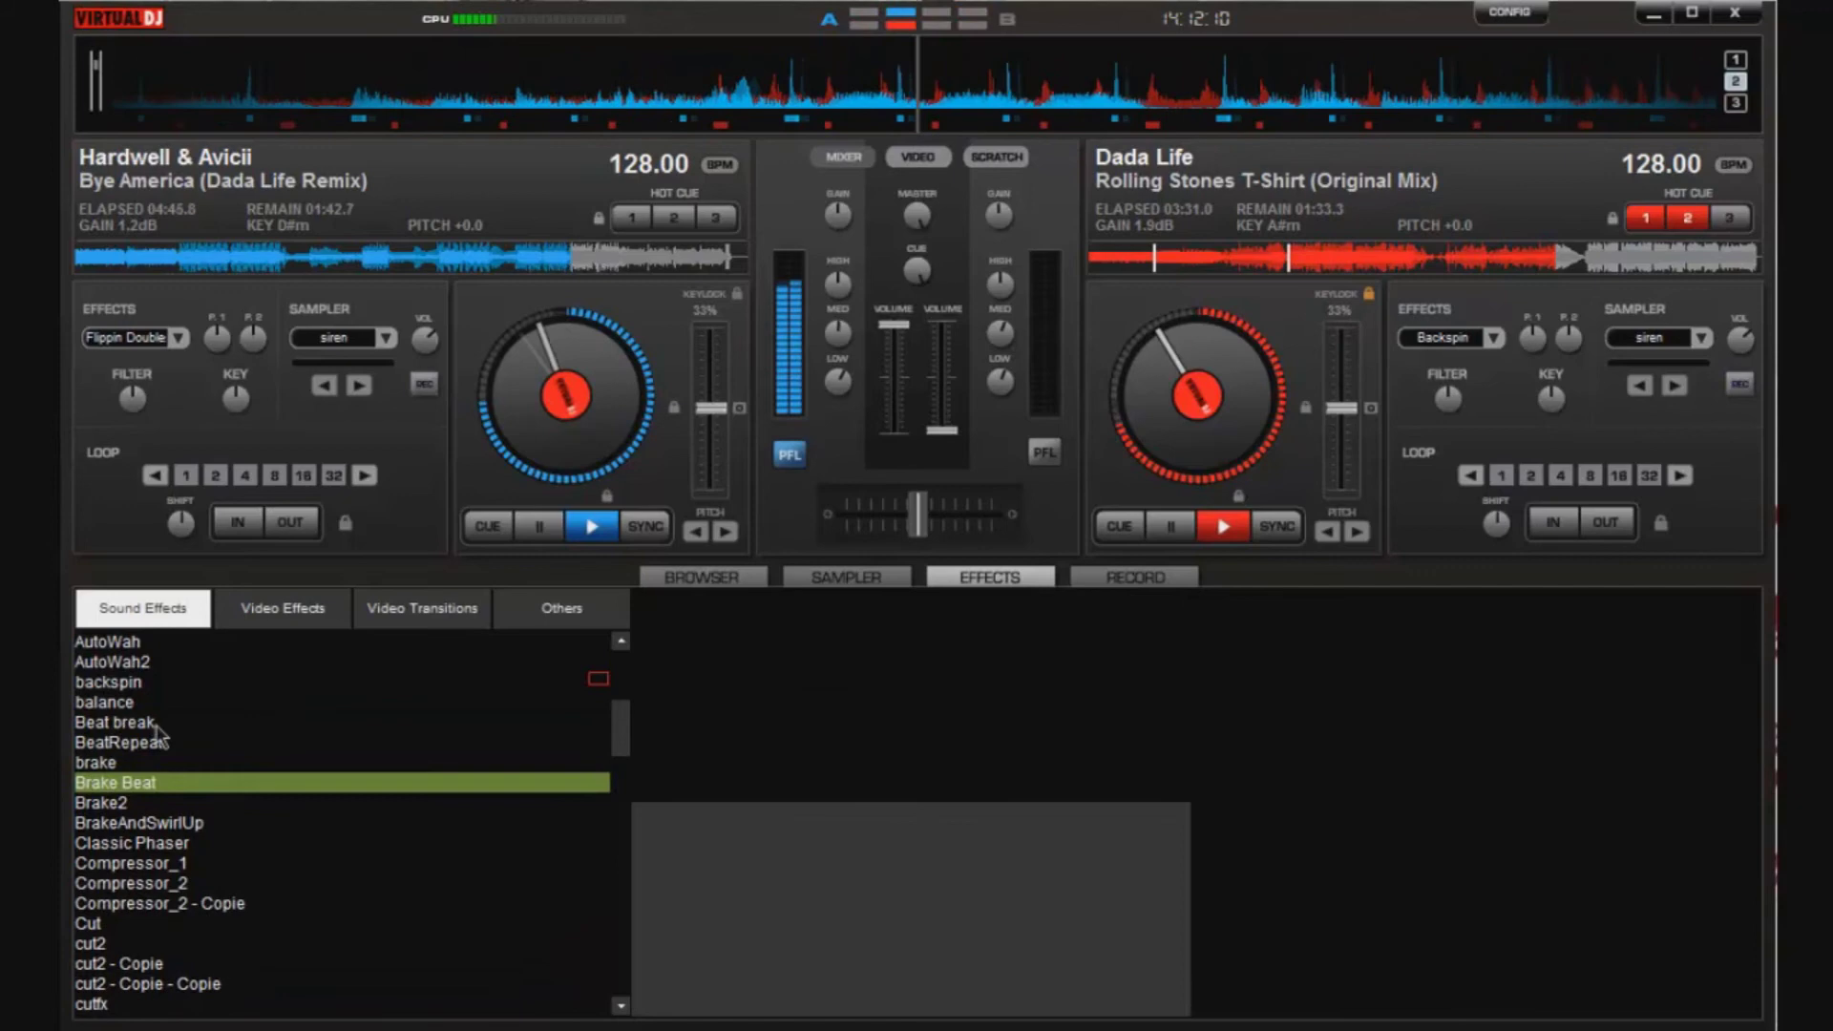
left_click(785, 691)
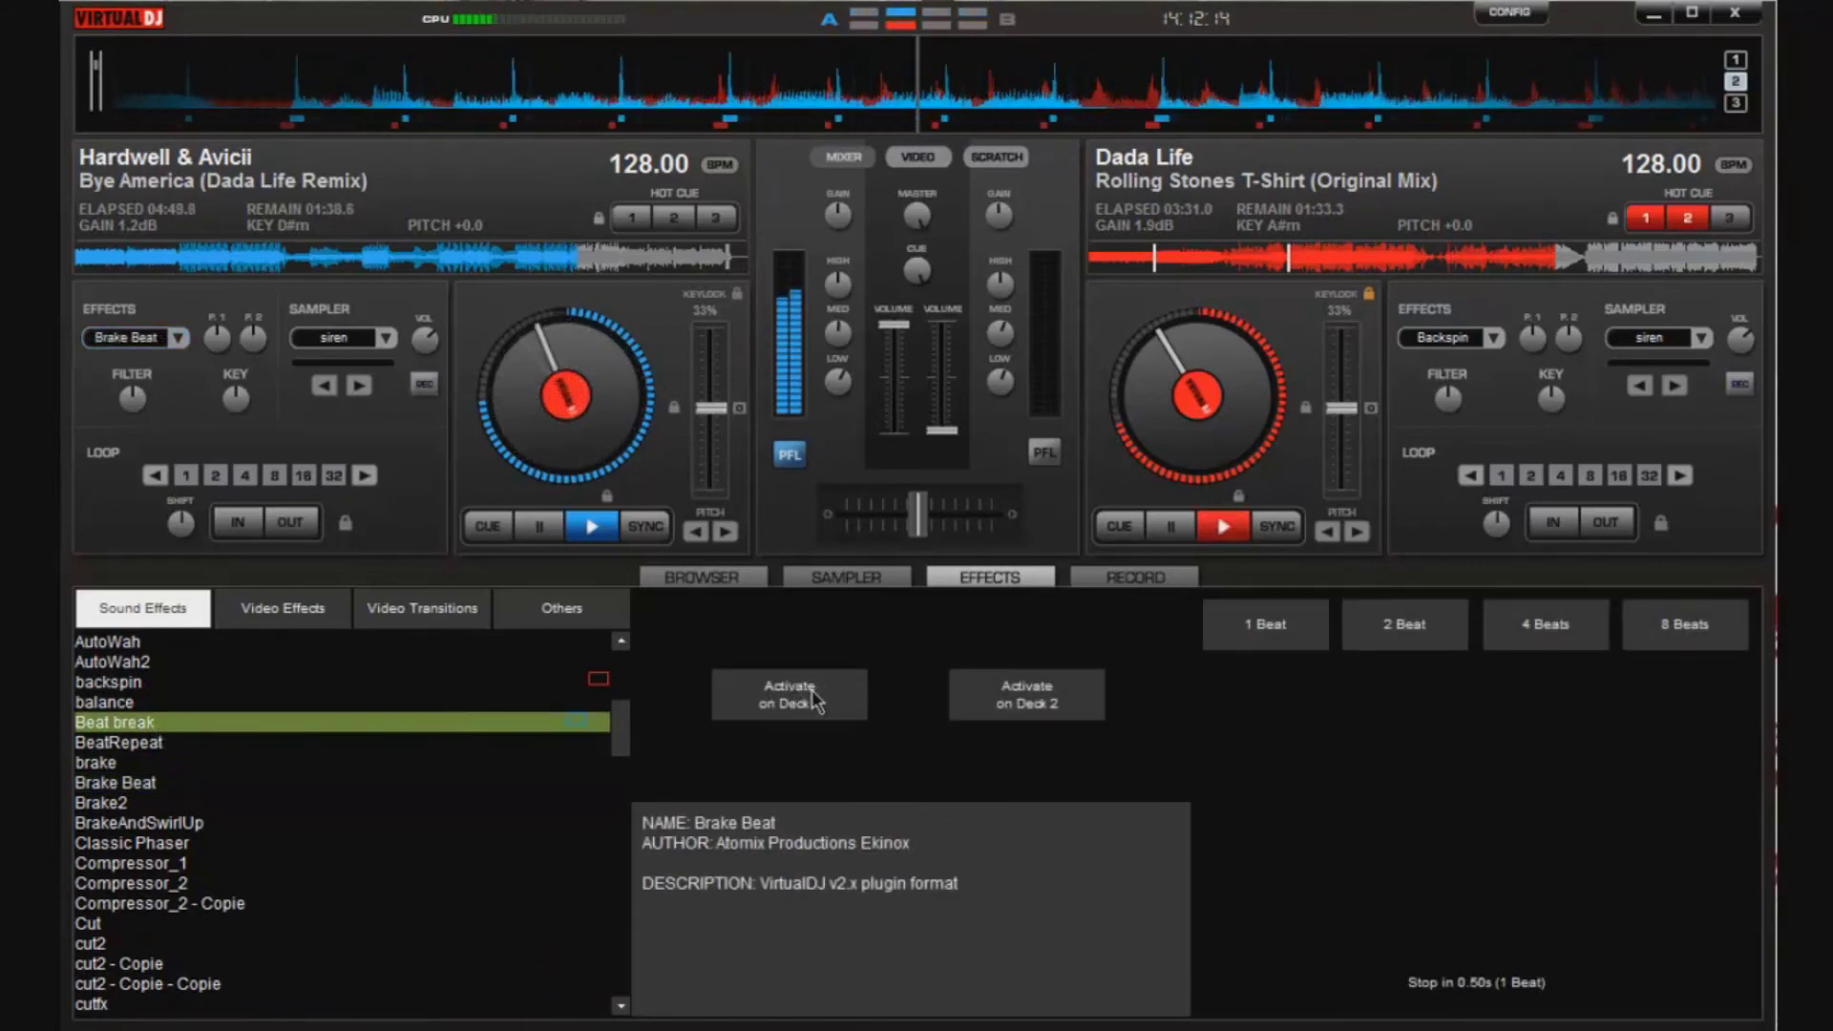
- Trigger the 1-beat Beat break effect repeatedly on deck 1 in time with Bye America (Dada Life Remix)
left_click(812, 698)
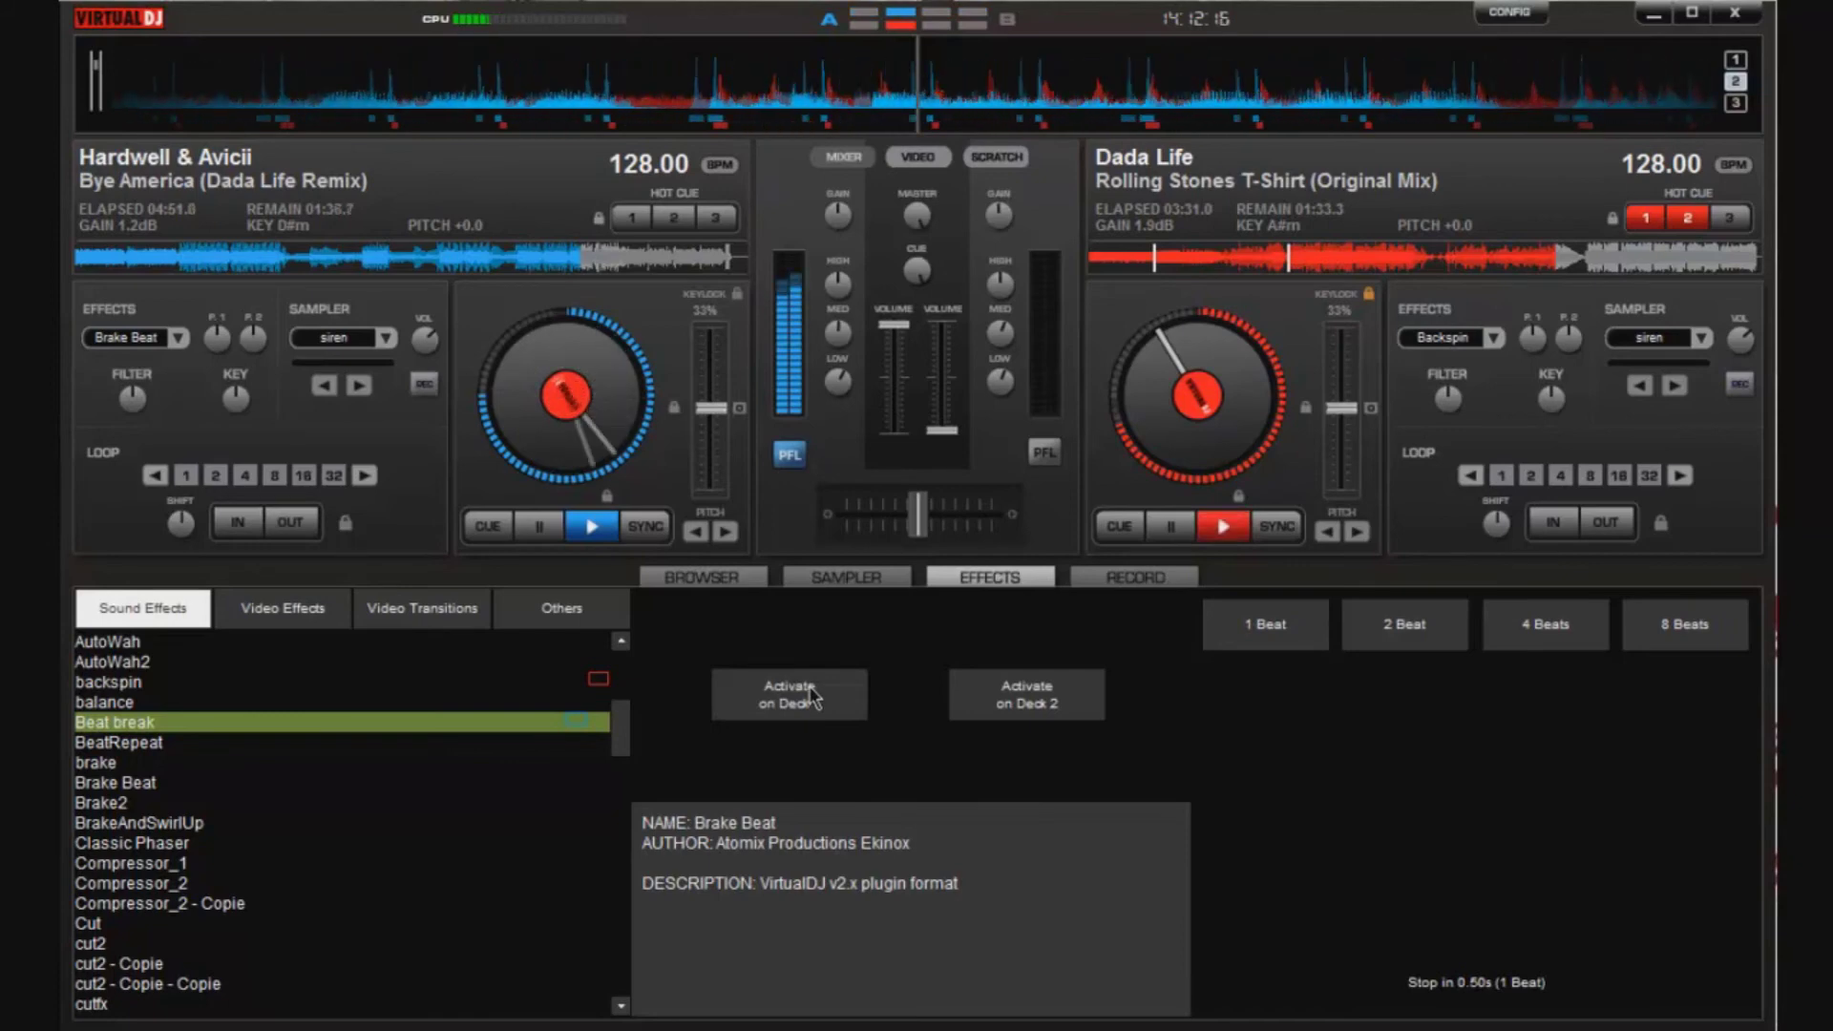
left_click(812, 698)
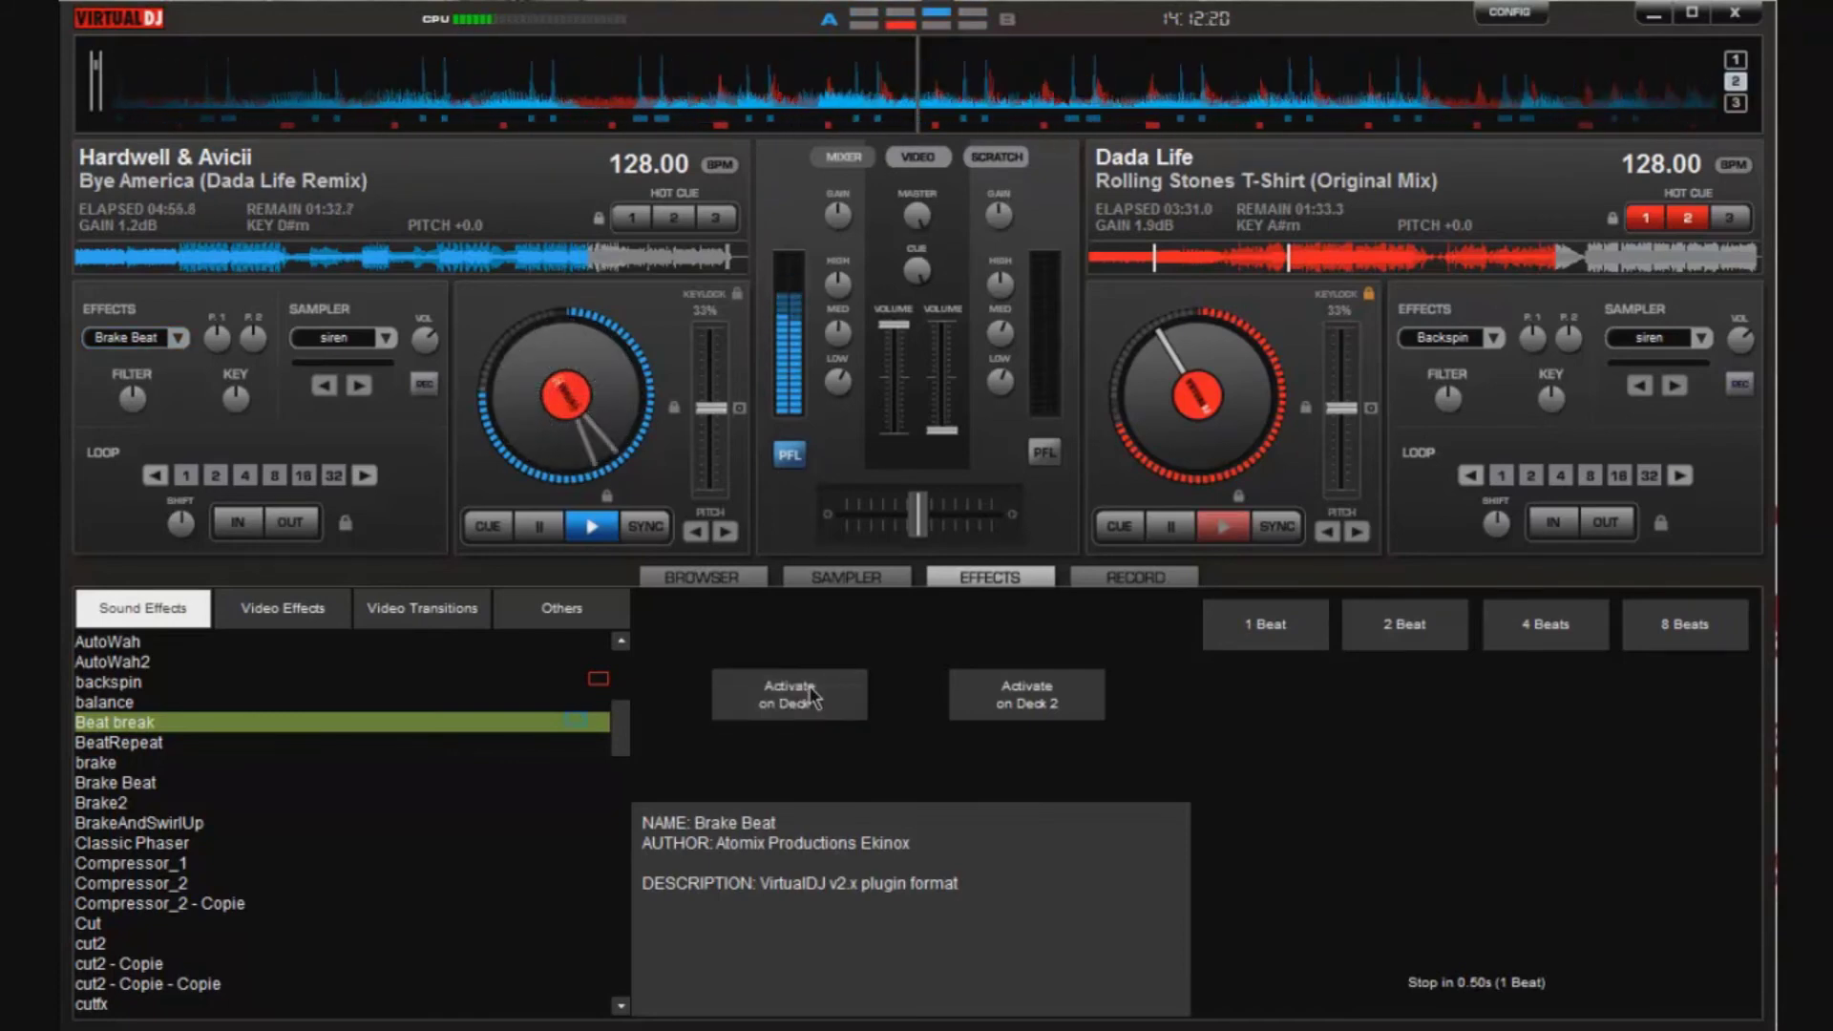
left_click(813, 698)
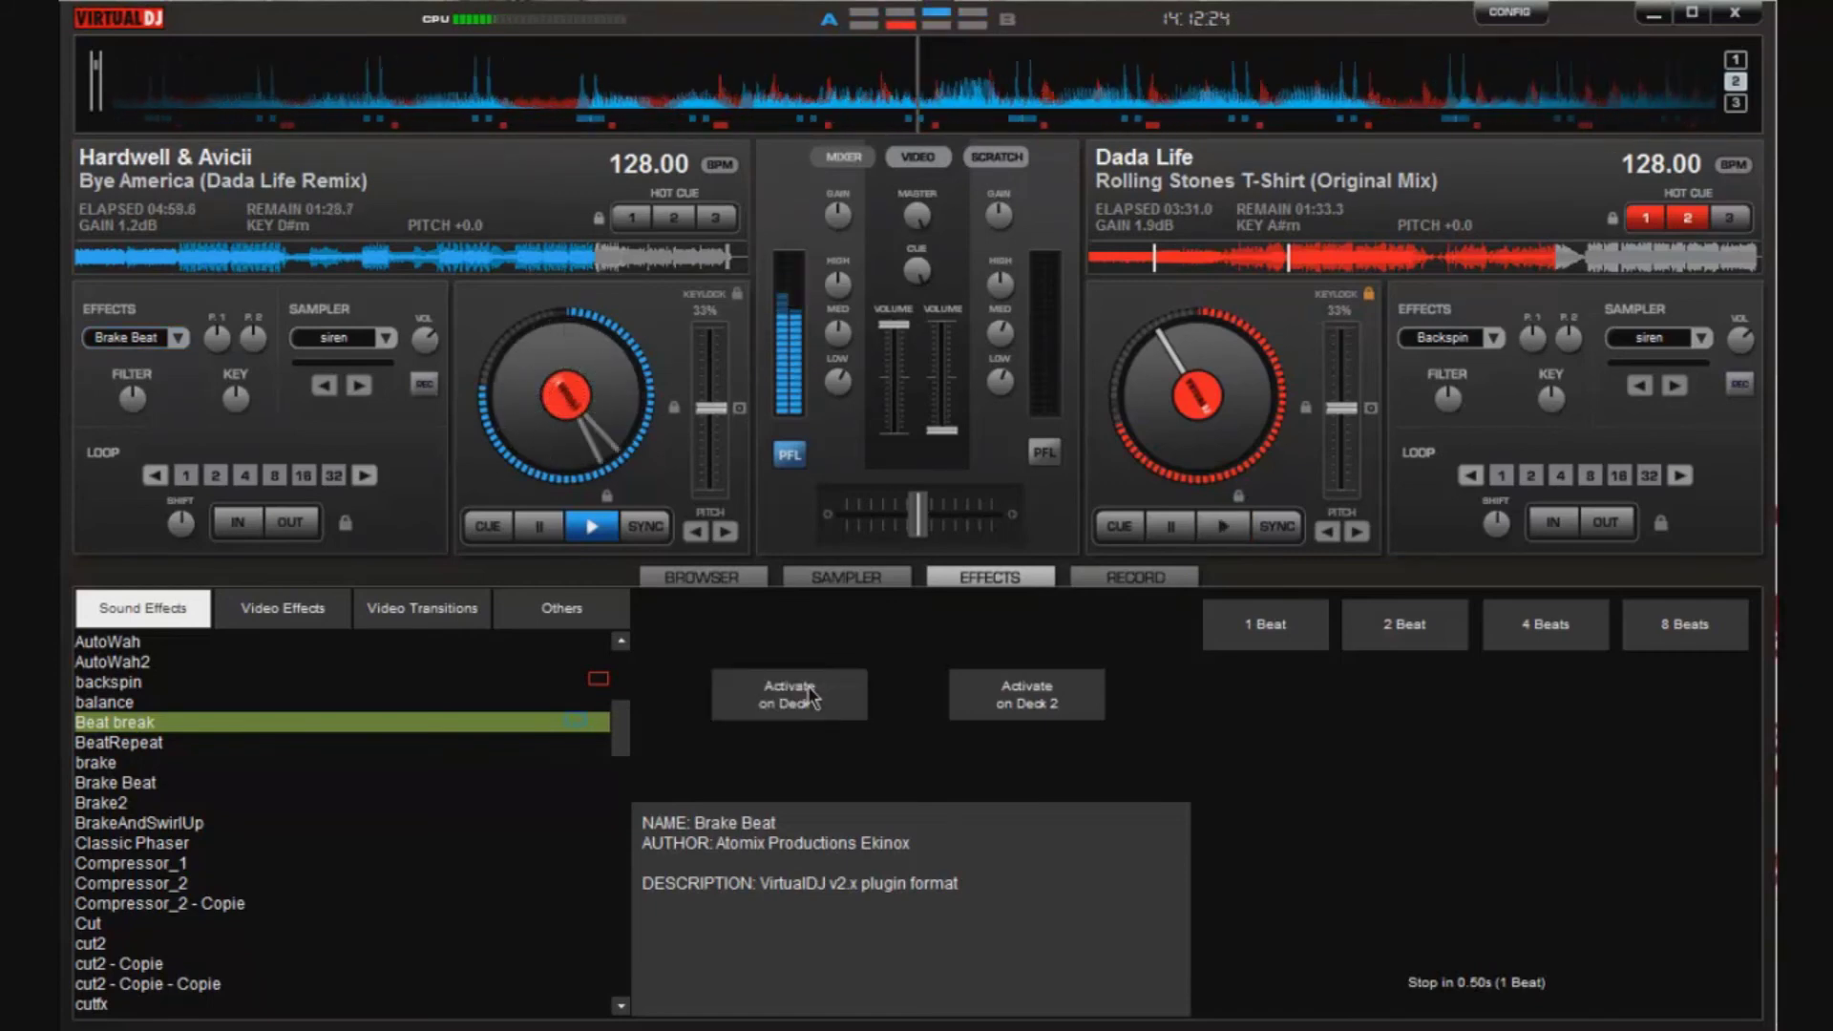
left_click(813, 698)
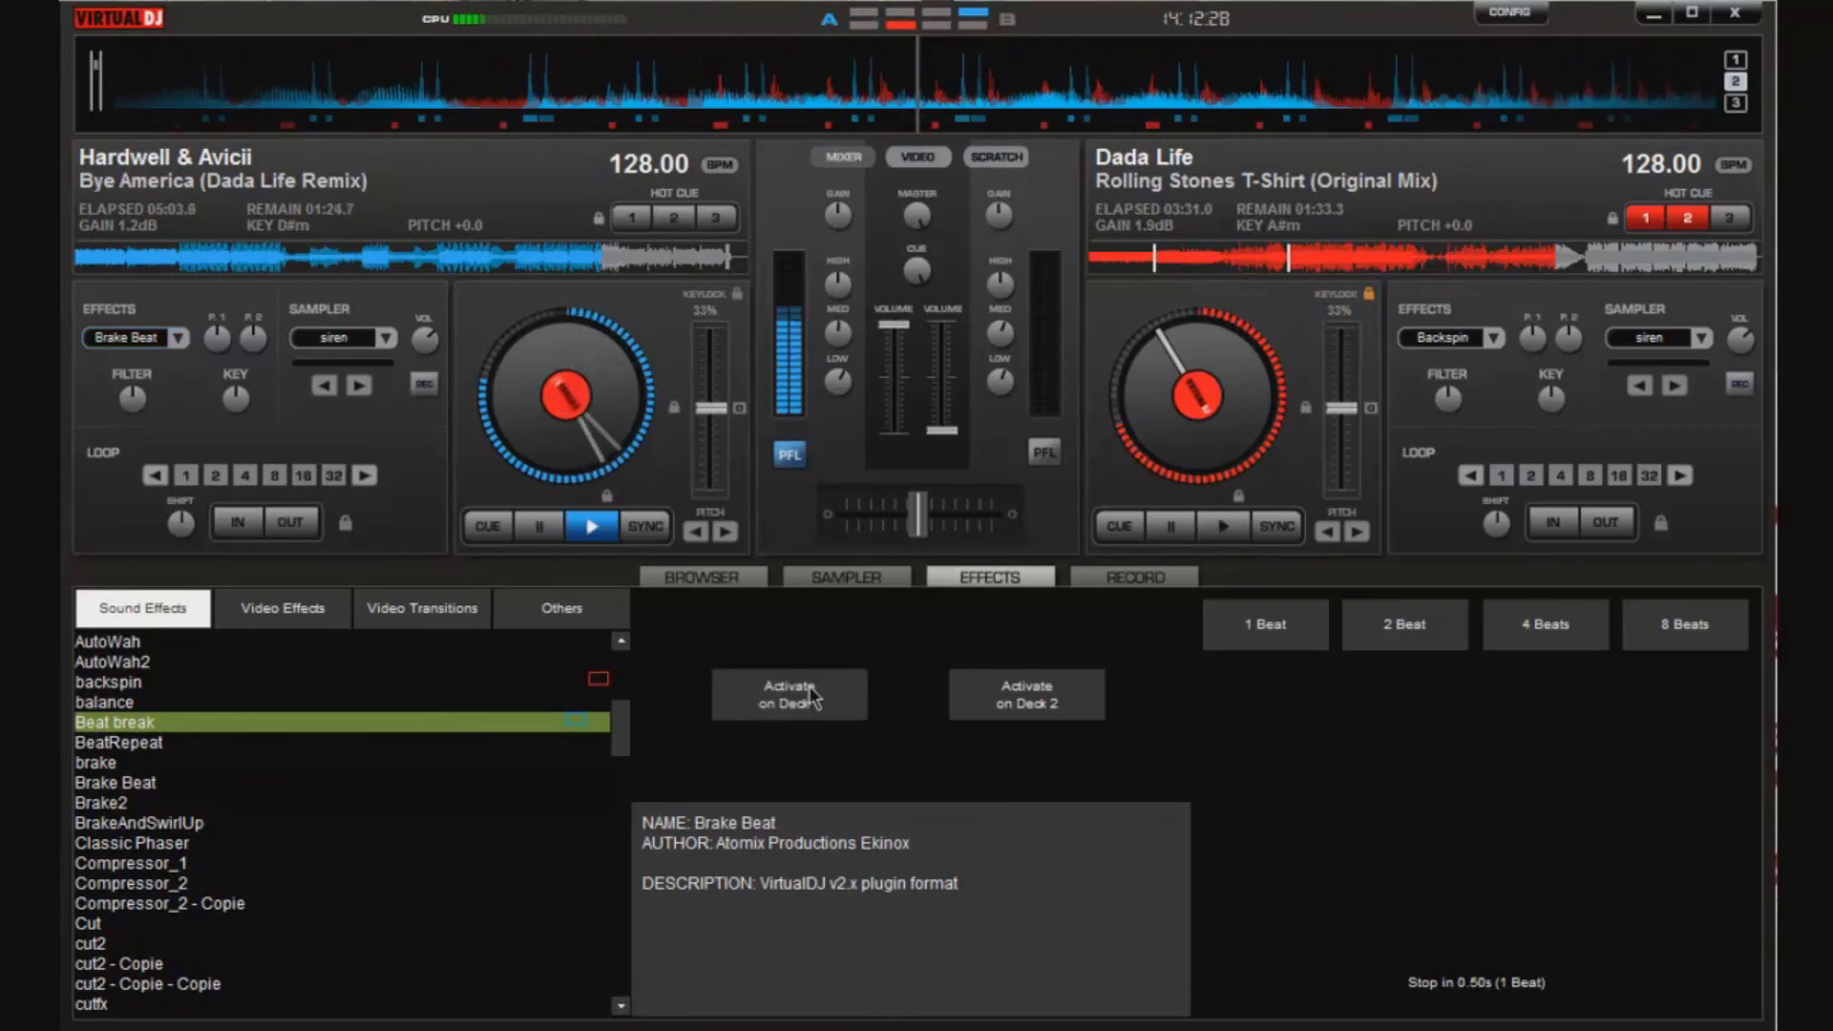
left_click(813, 698)
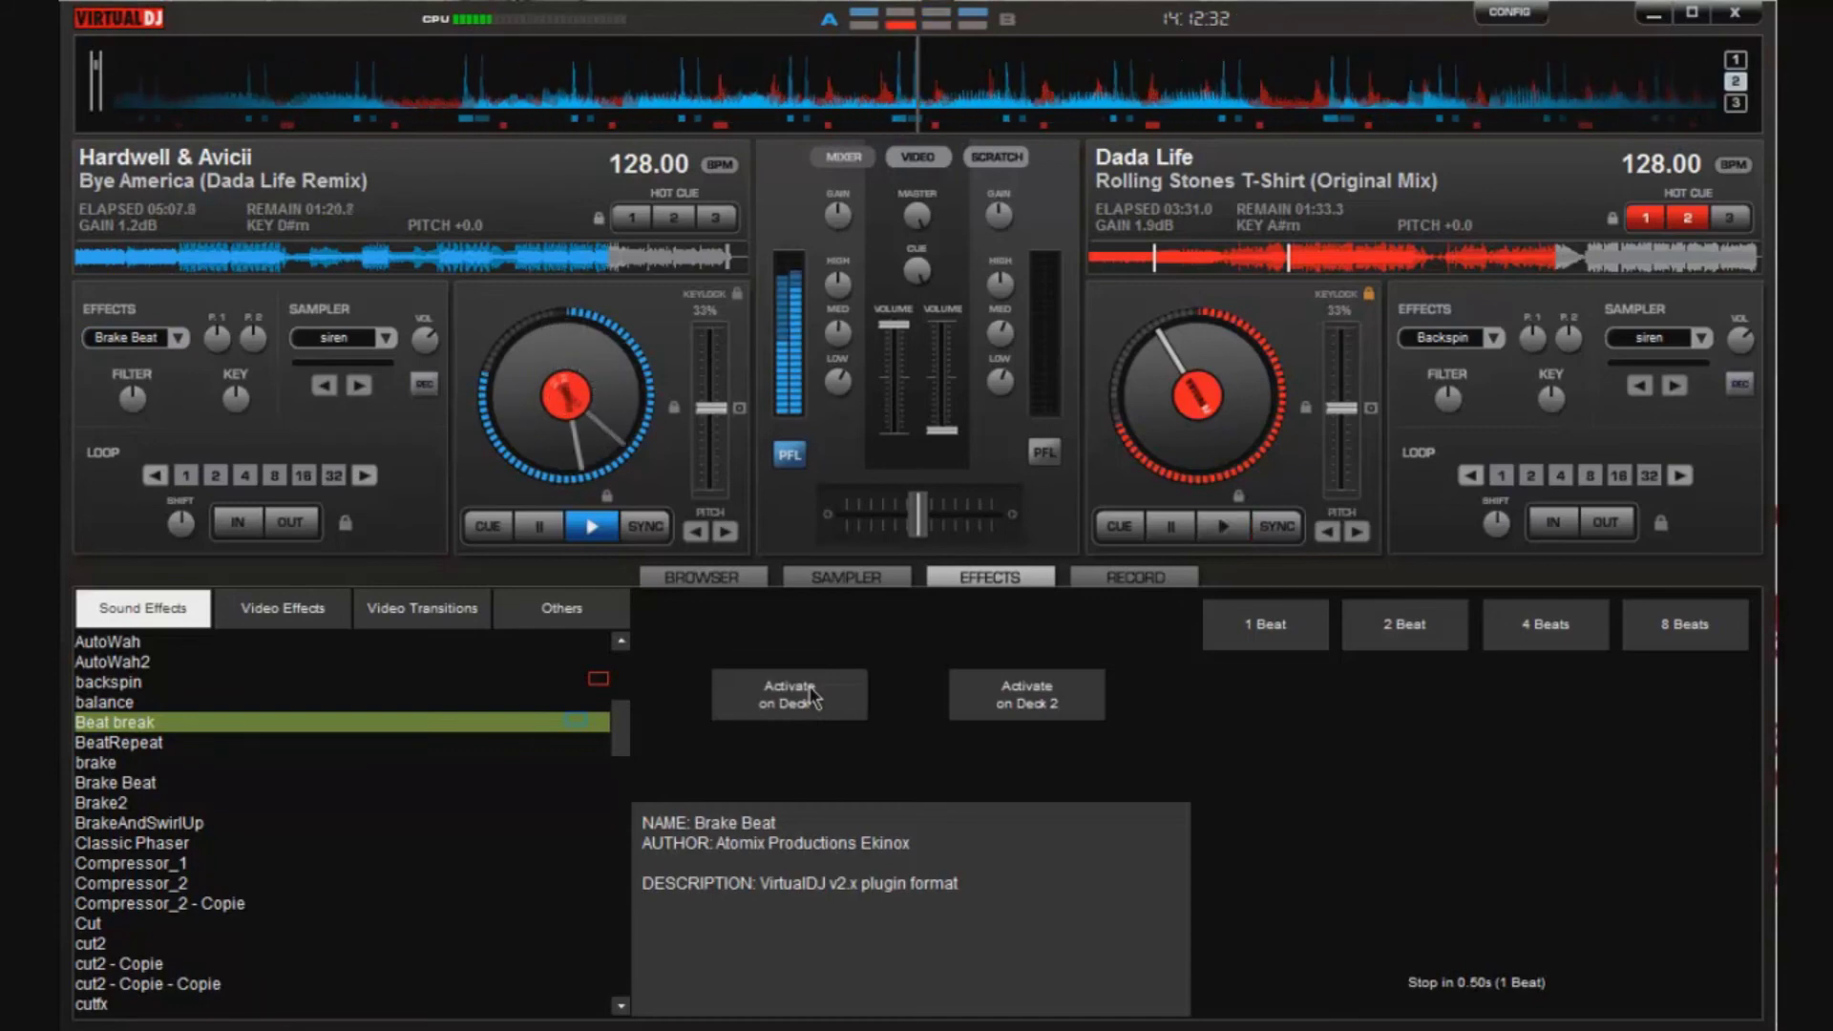
left_click(811, 696)
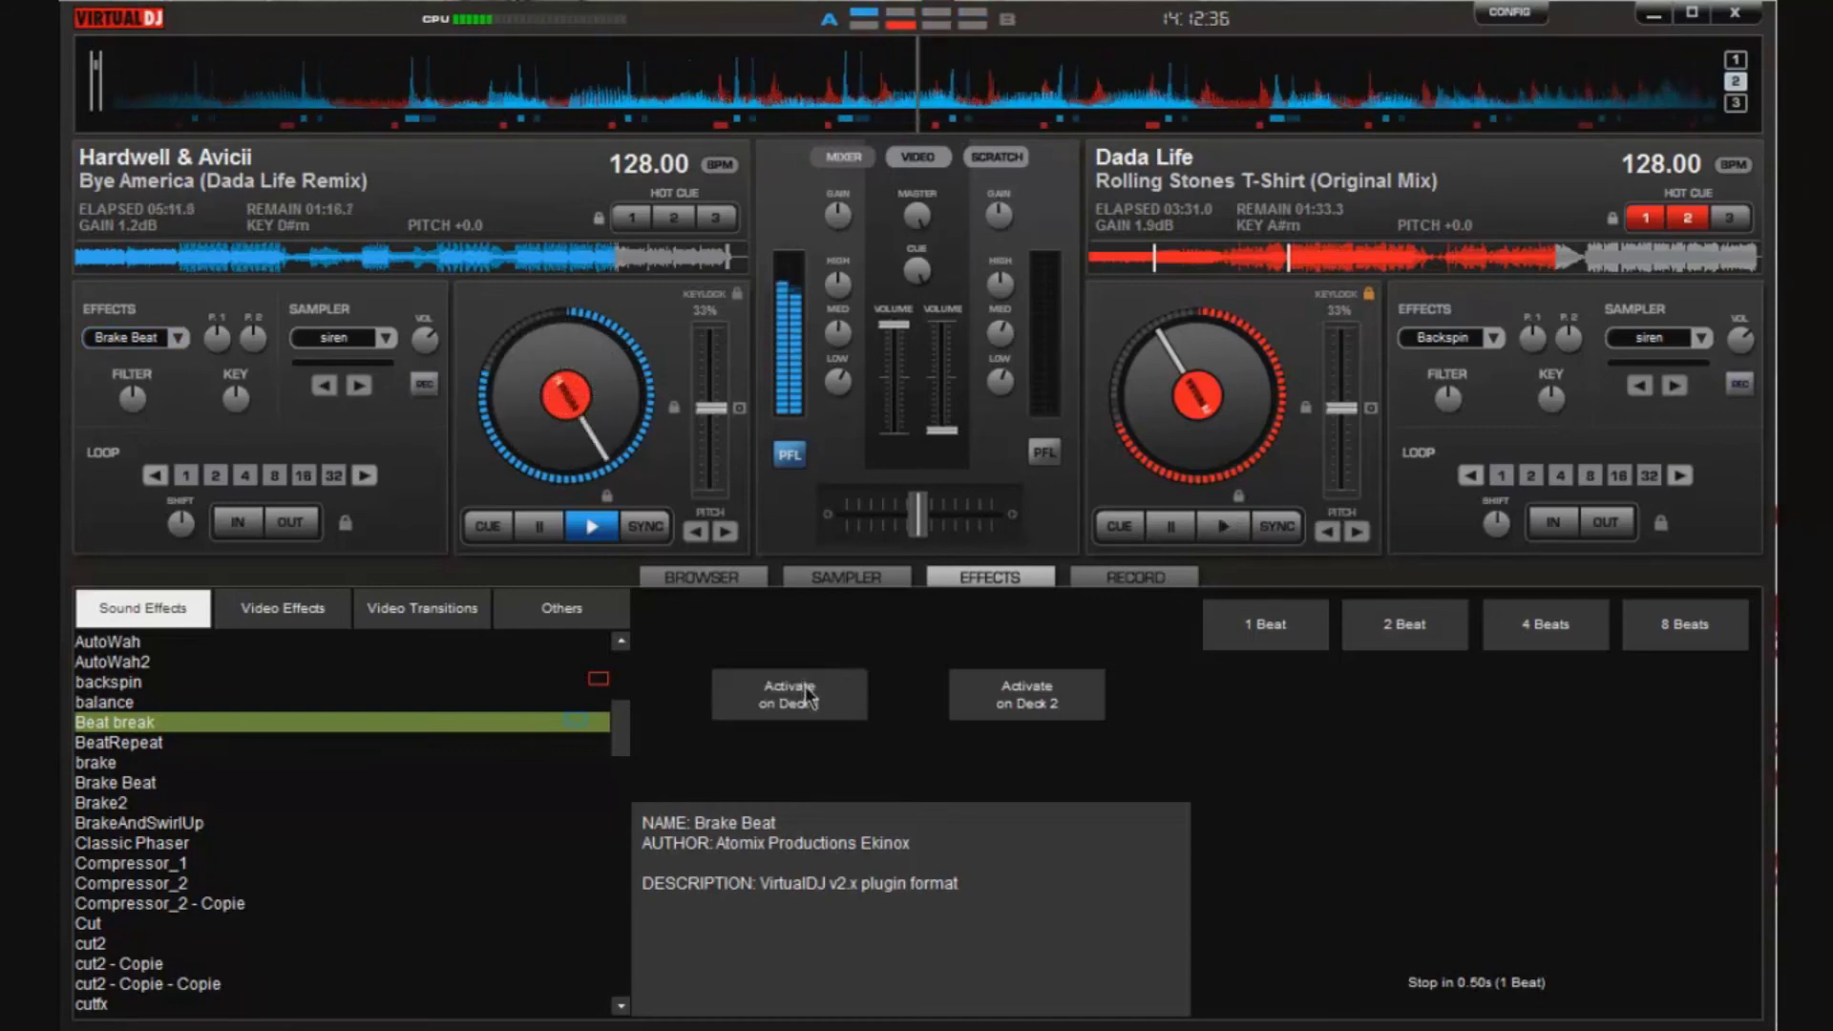
left_click(811, 698)
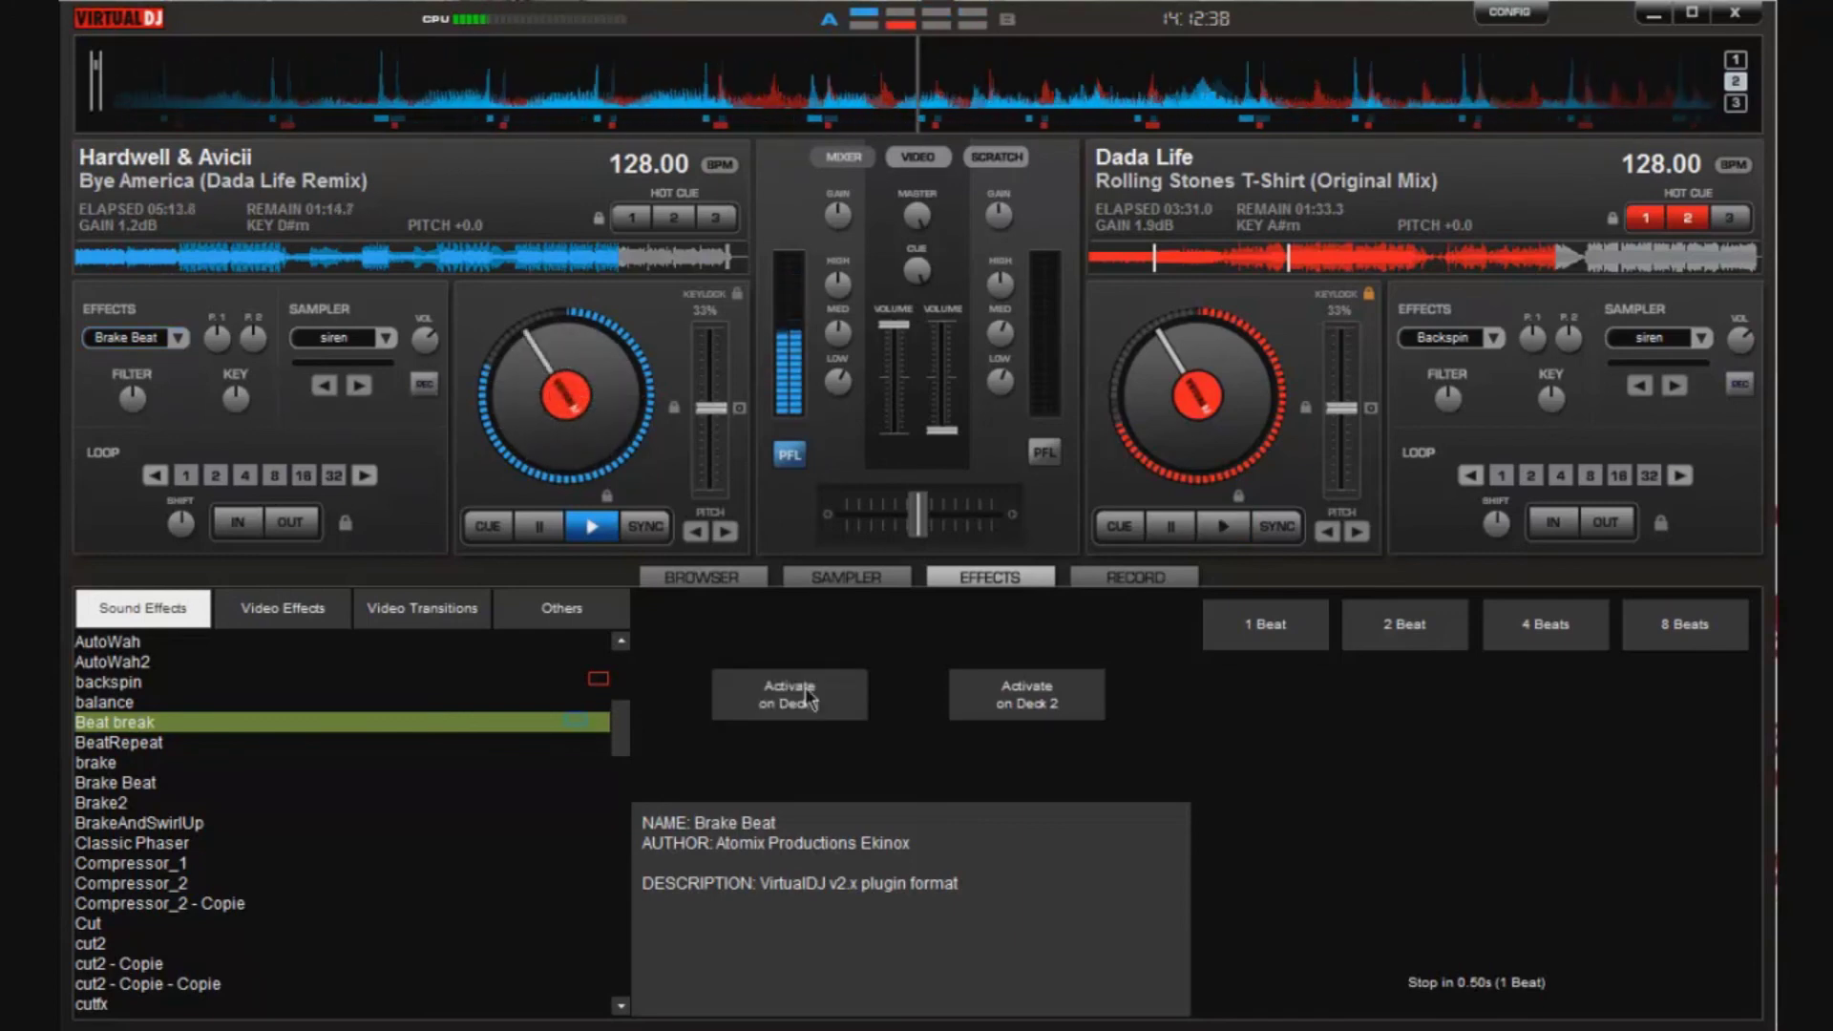
left_click(811, 698)
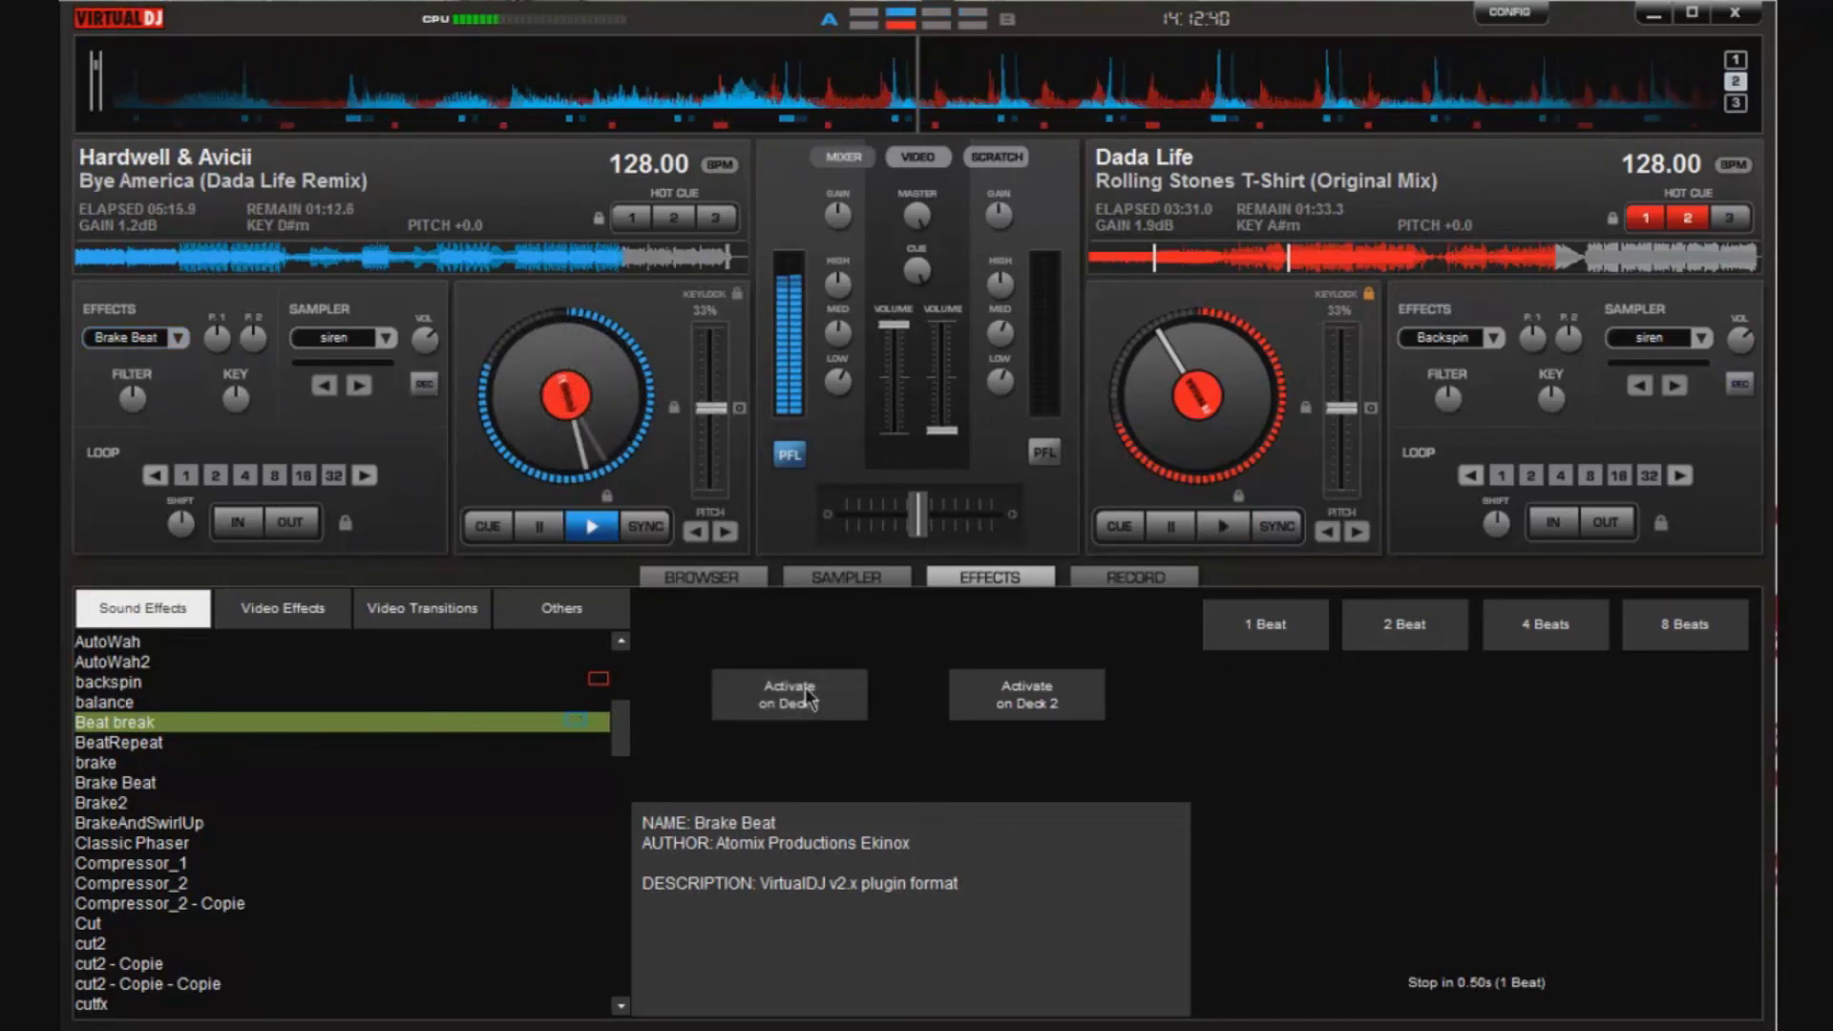
left_click(811, 698)
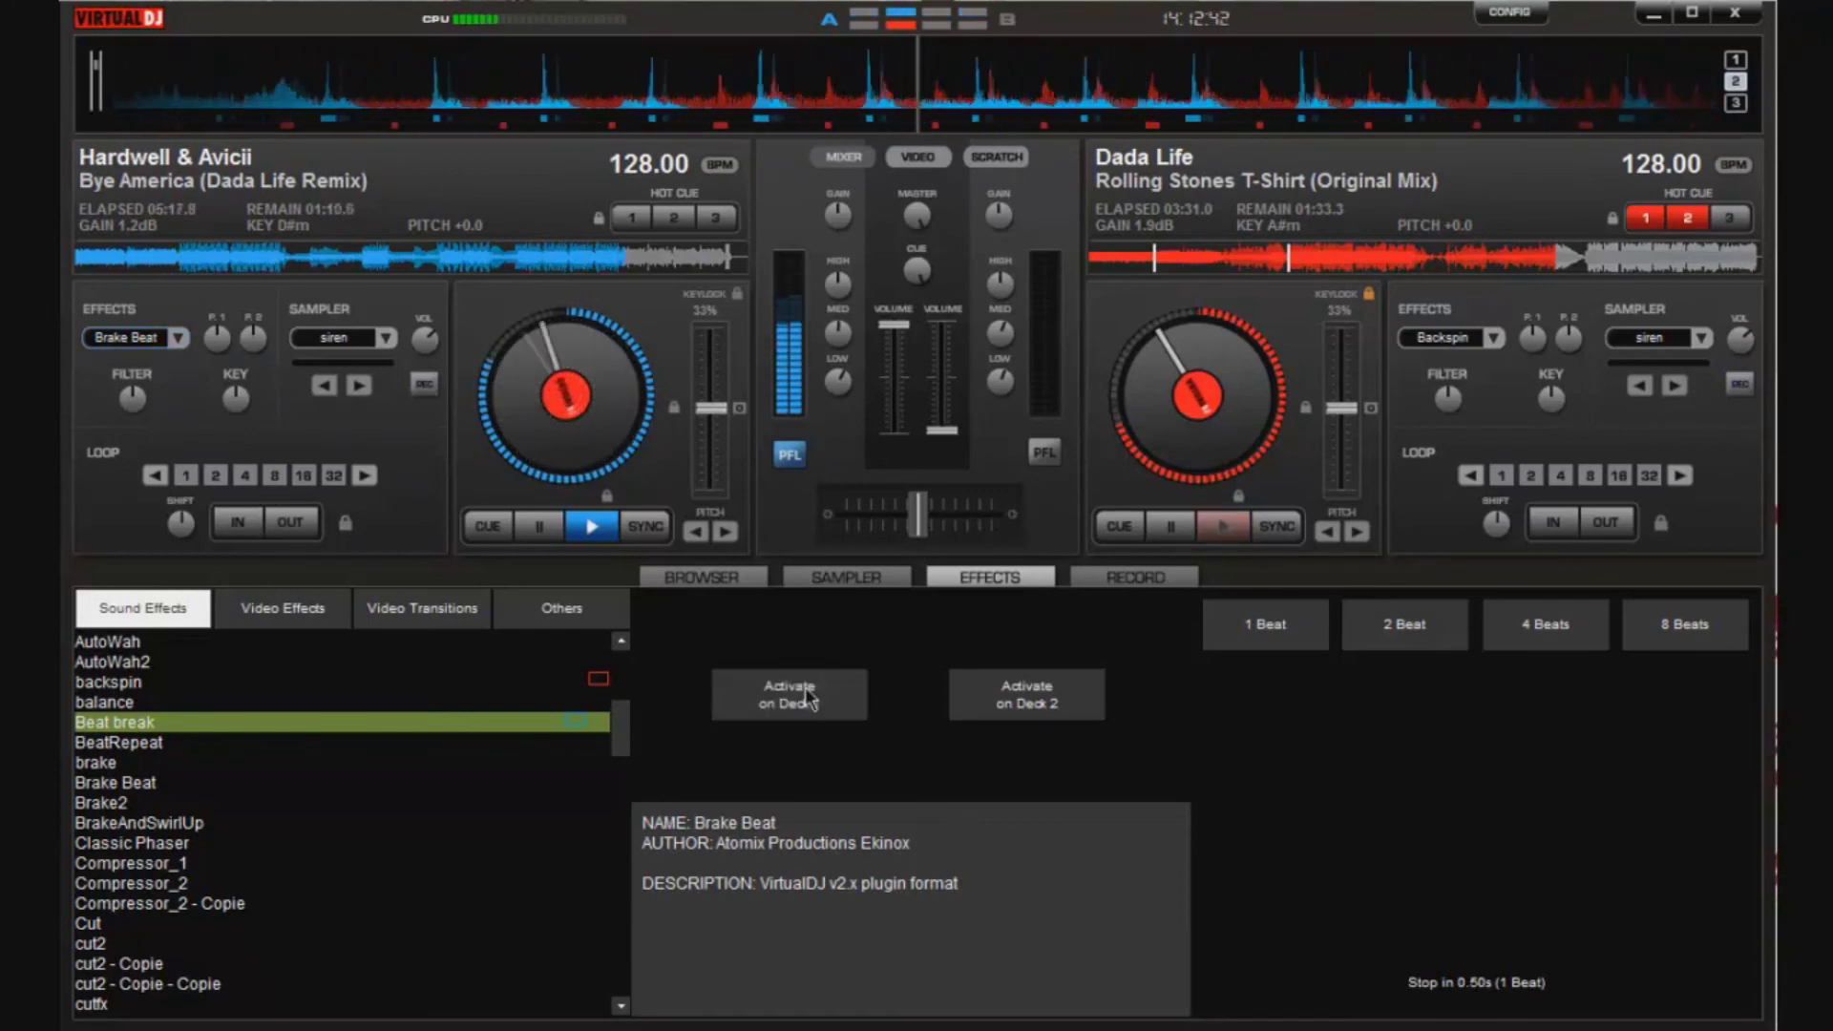
left_click(811, 698)
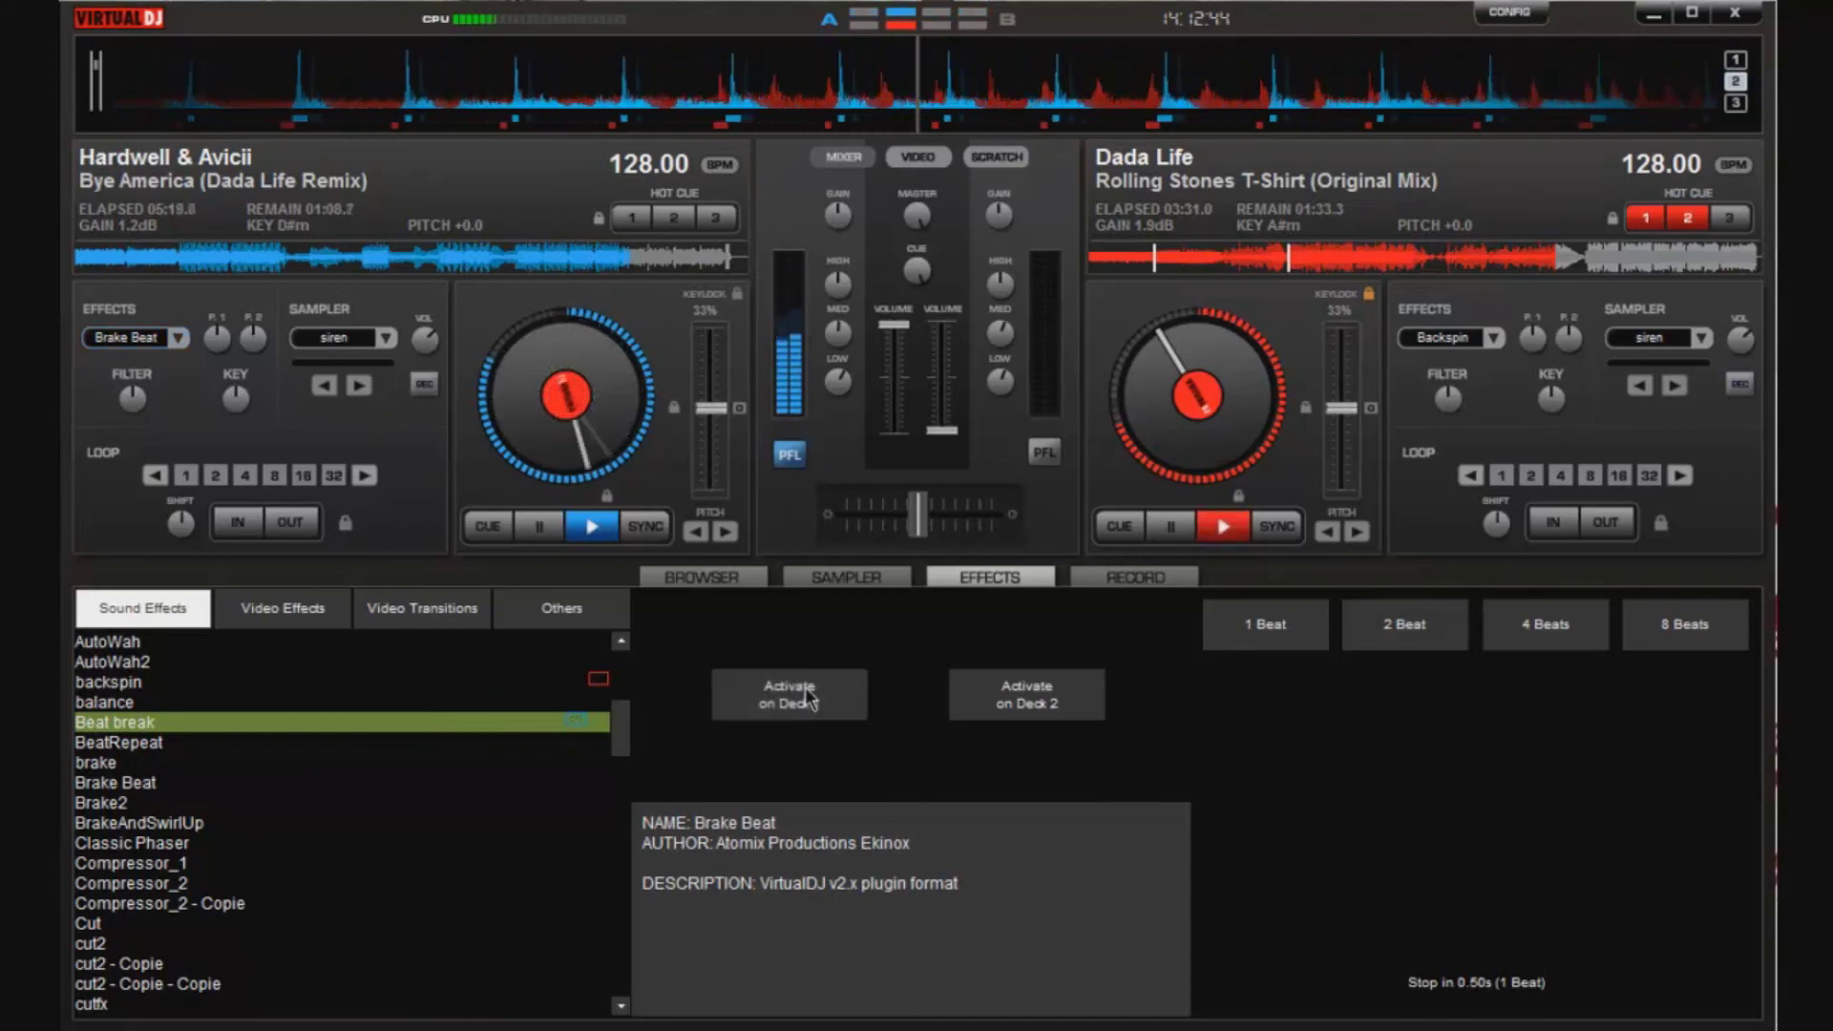
left_click(807, 692)
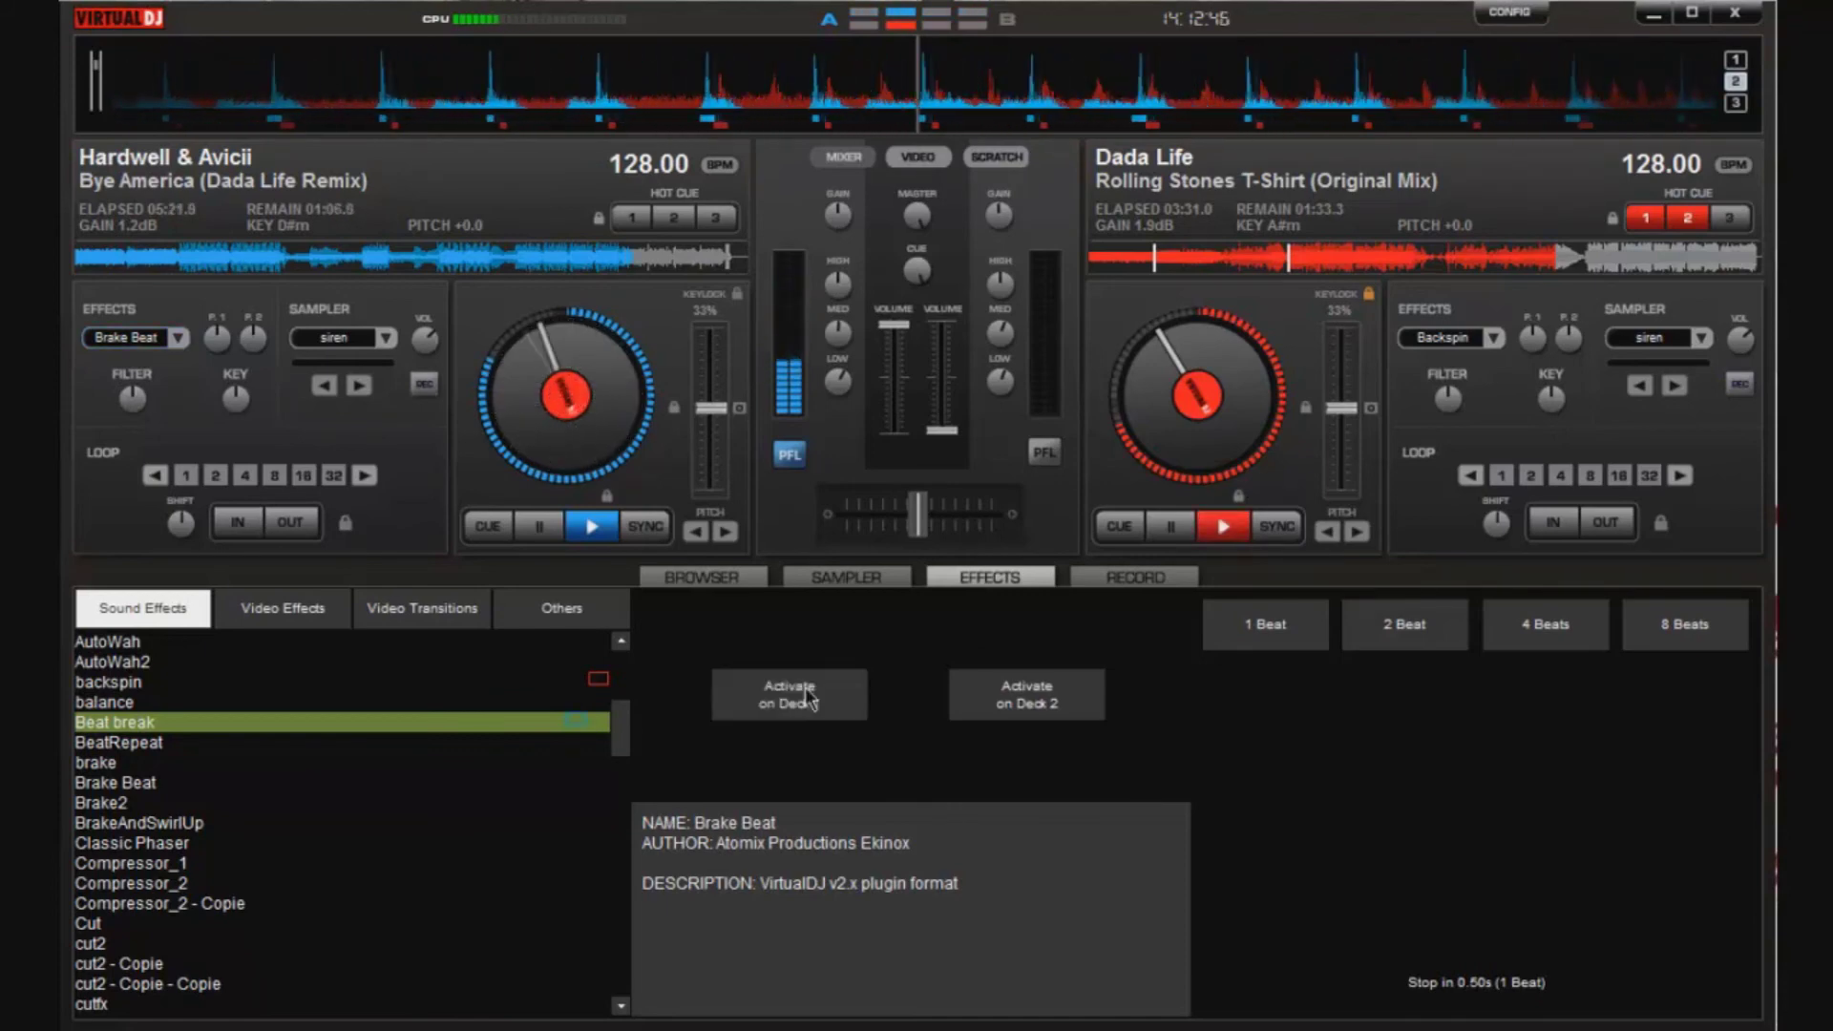
left_click(805, 688)
left_click(808, 699)
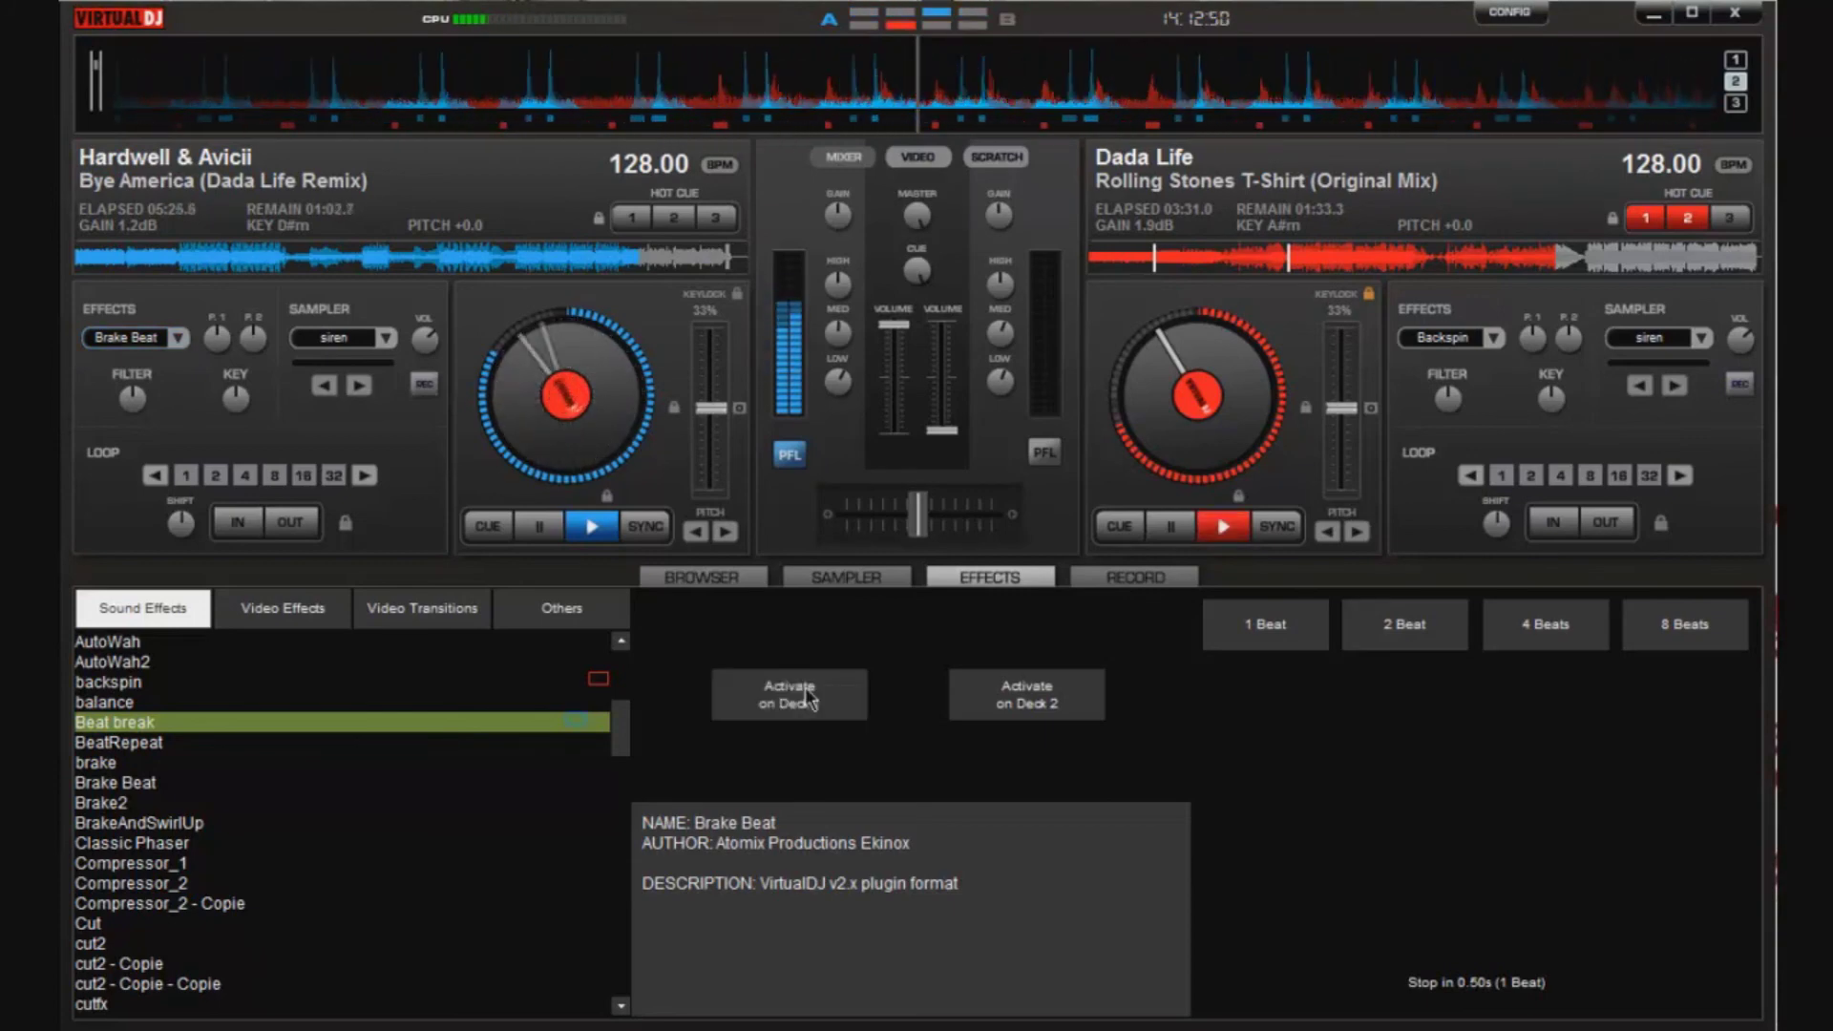
left_click(810, 700)
left_click(806, 690)
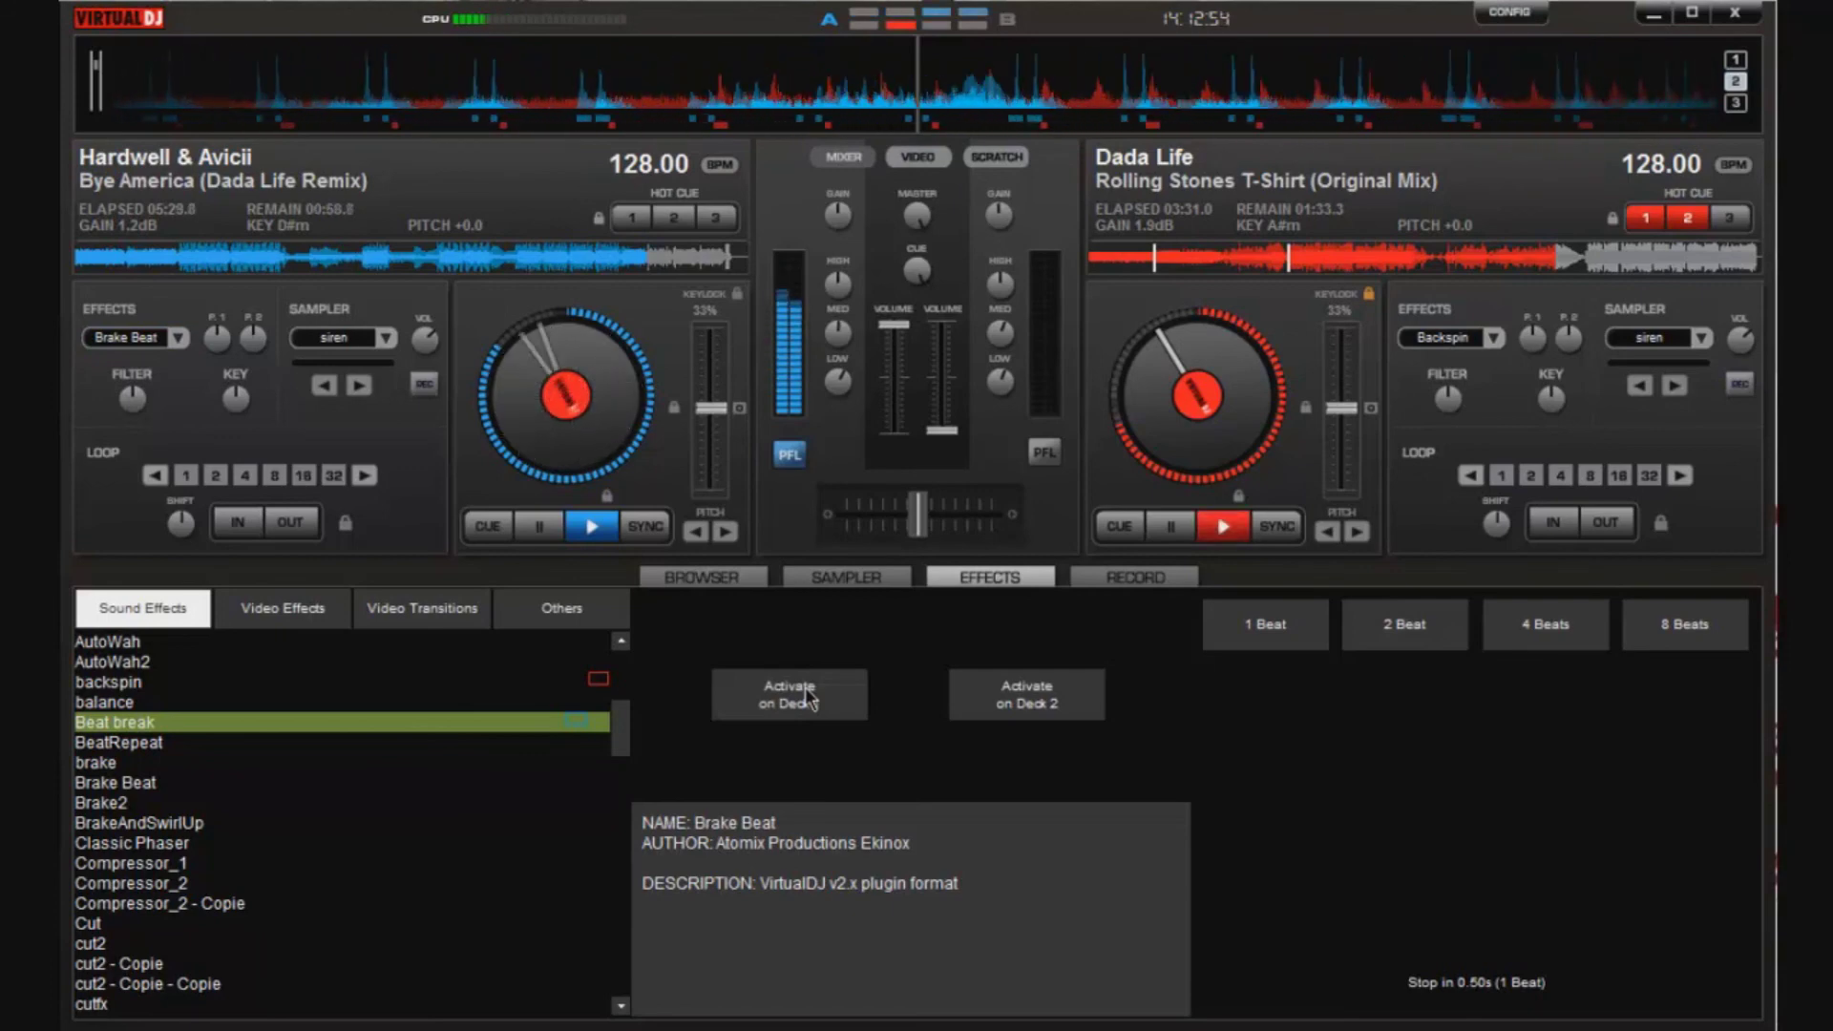
left_click(805, 687)
left_click(805, 687)
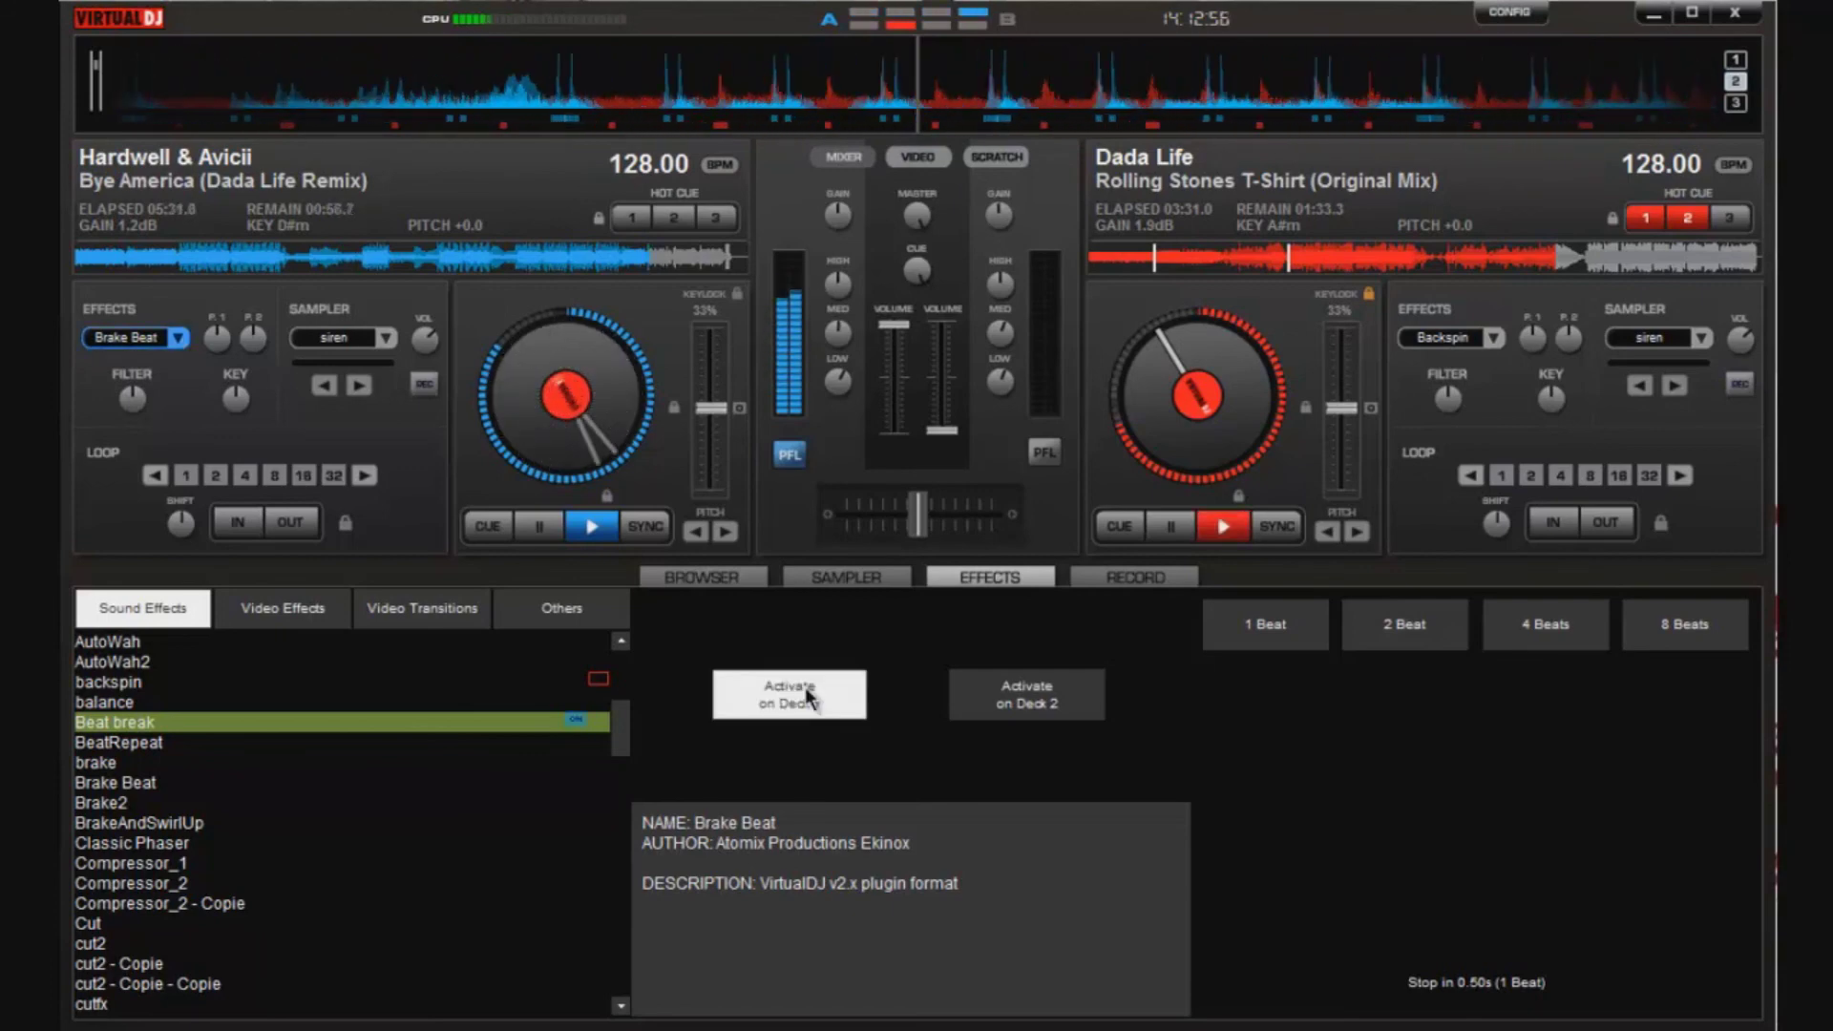
left_click(805, 688)
left_click(805, 688)
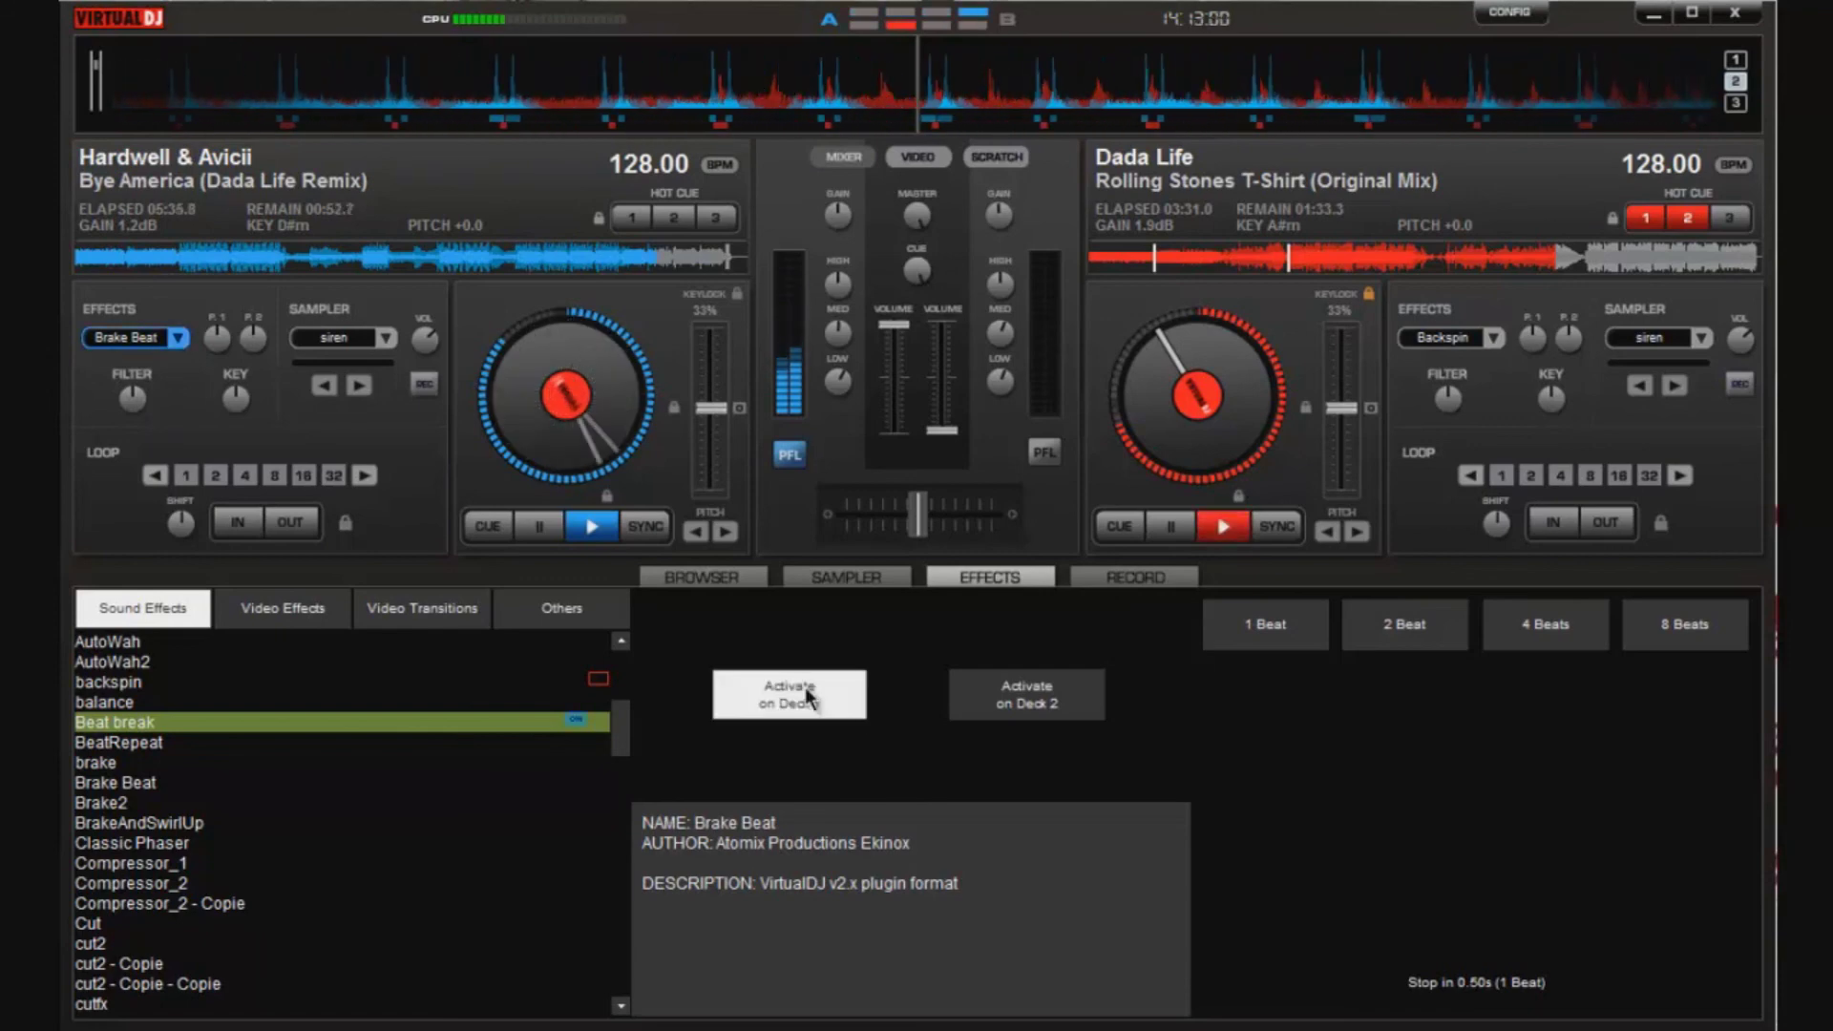
left_click(805, 688)
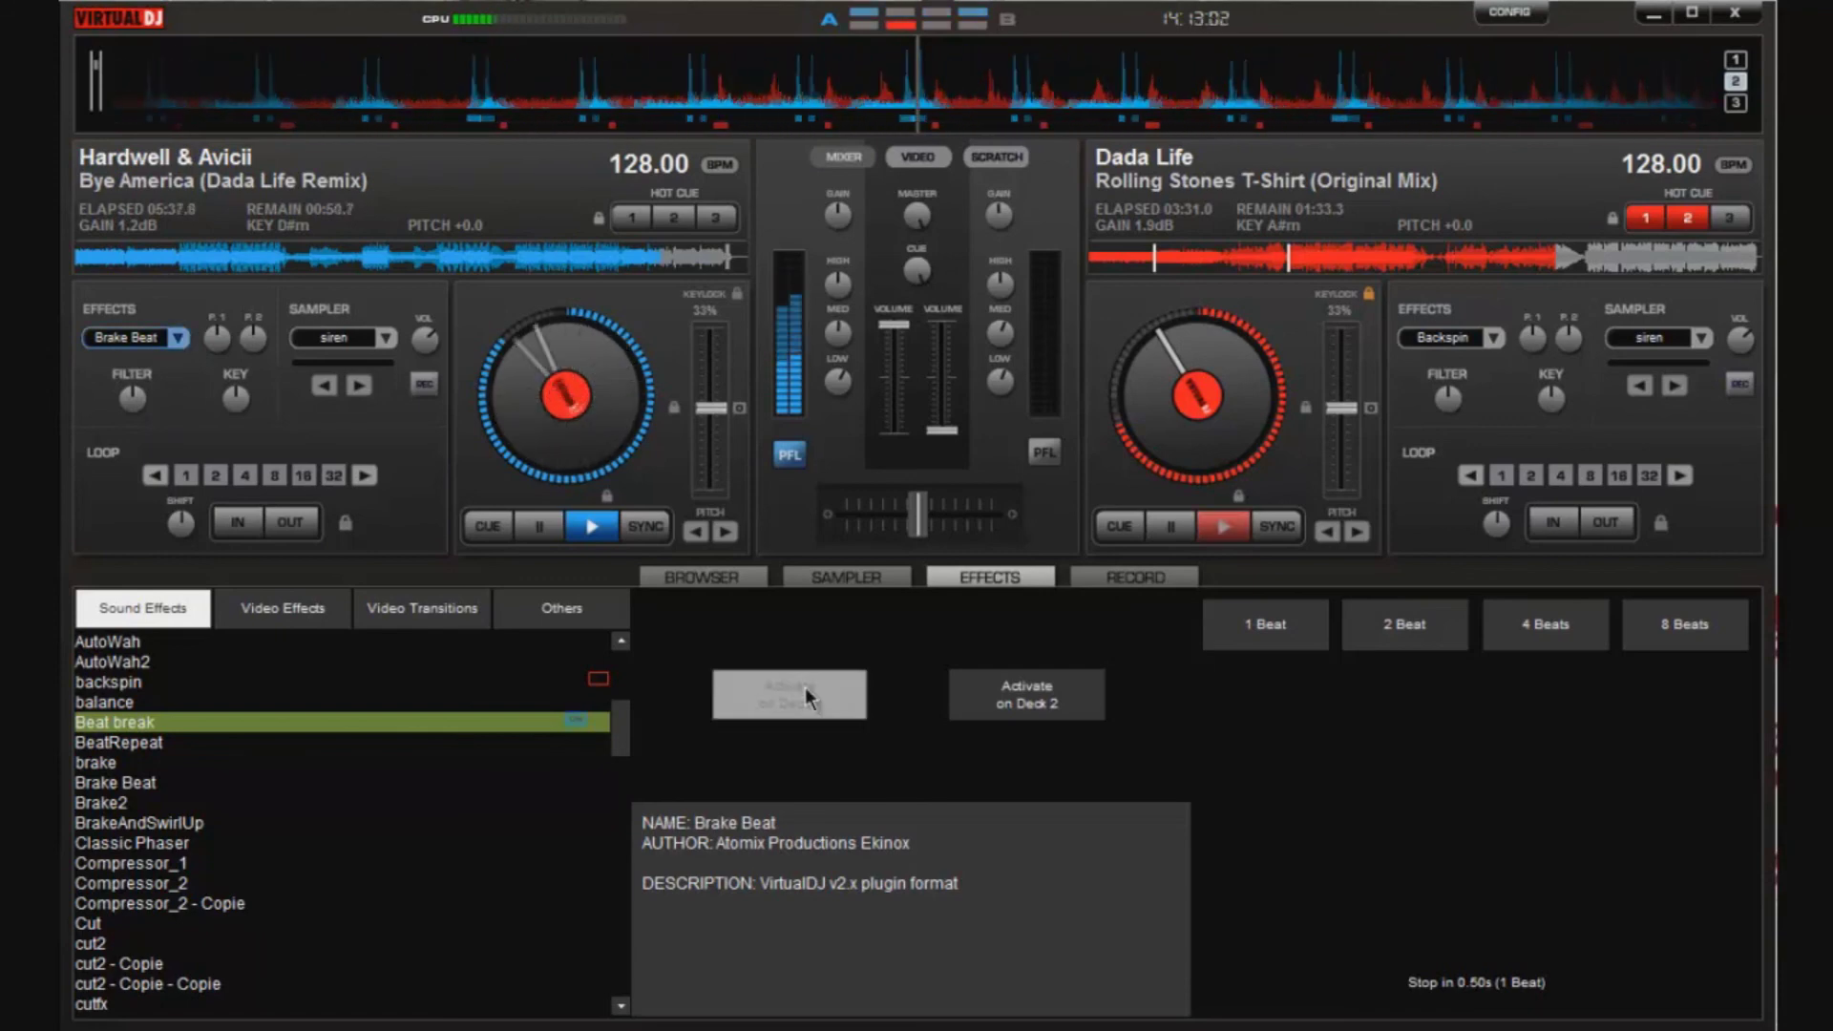
left_click(805, 688)
left_click(805, 688)
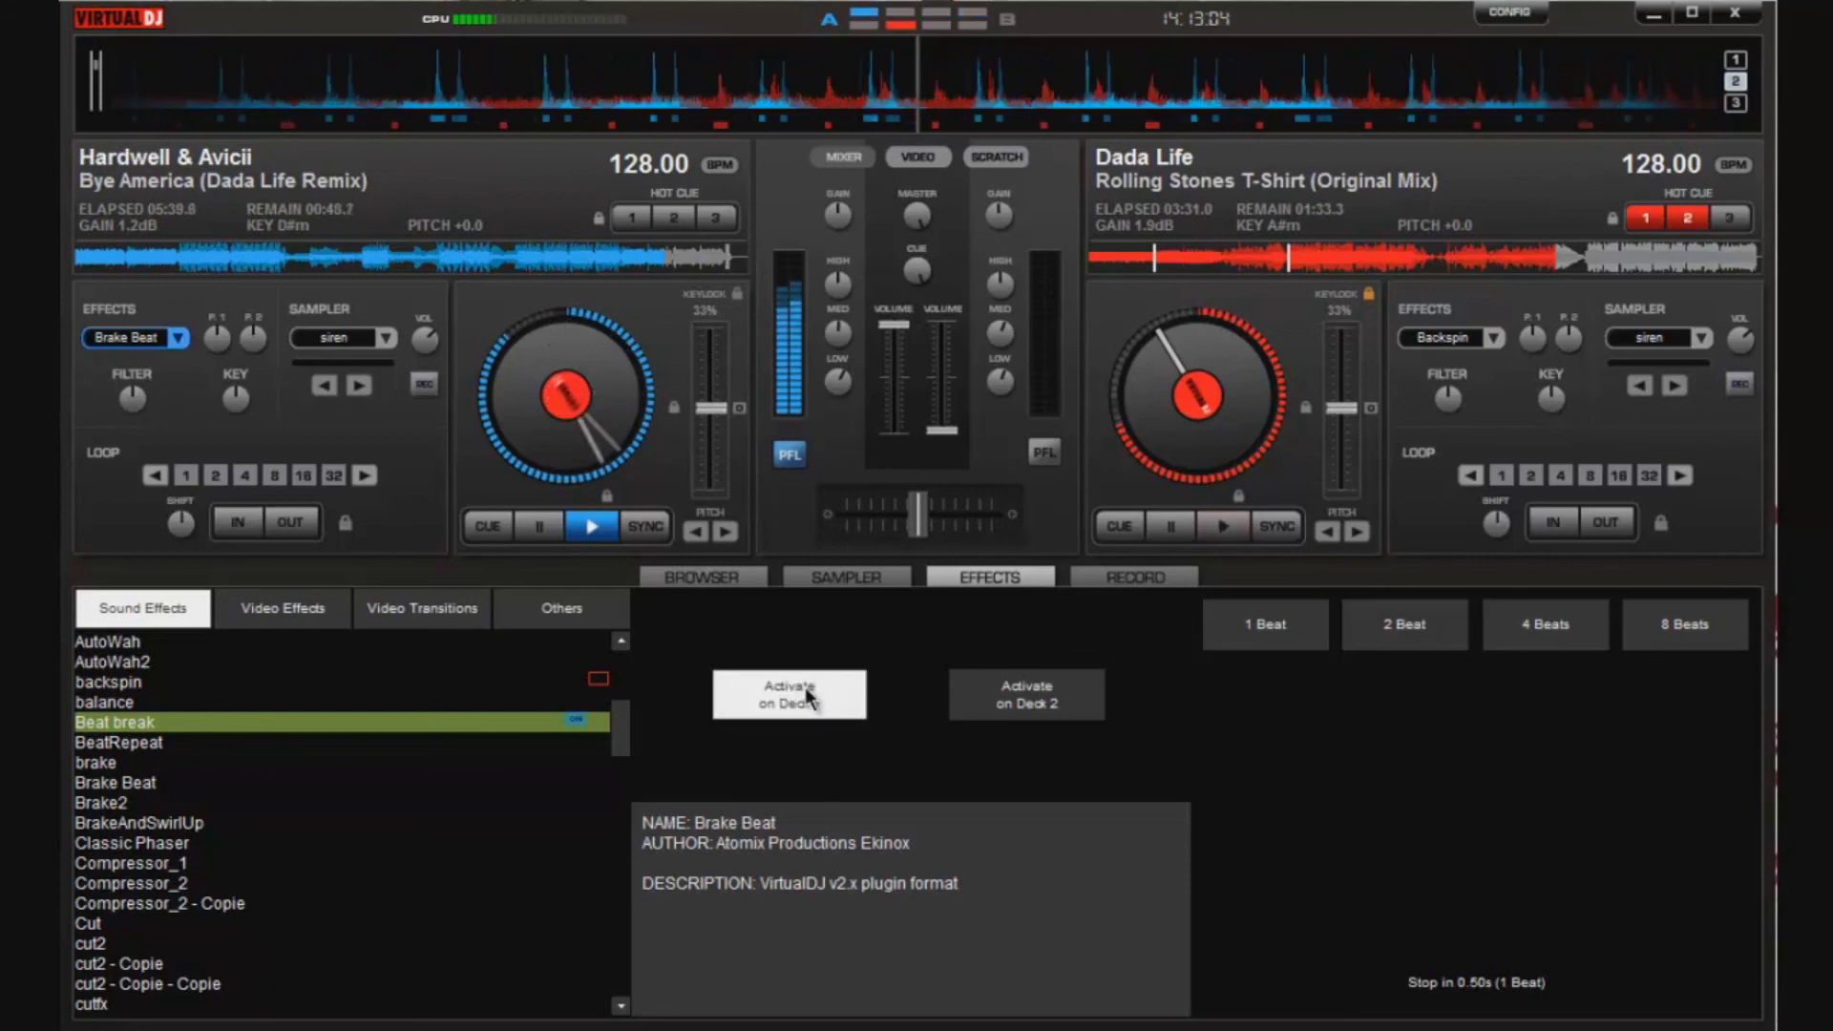
left_click(808, 698)
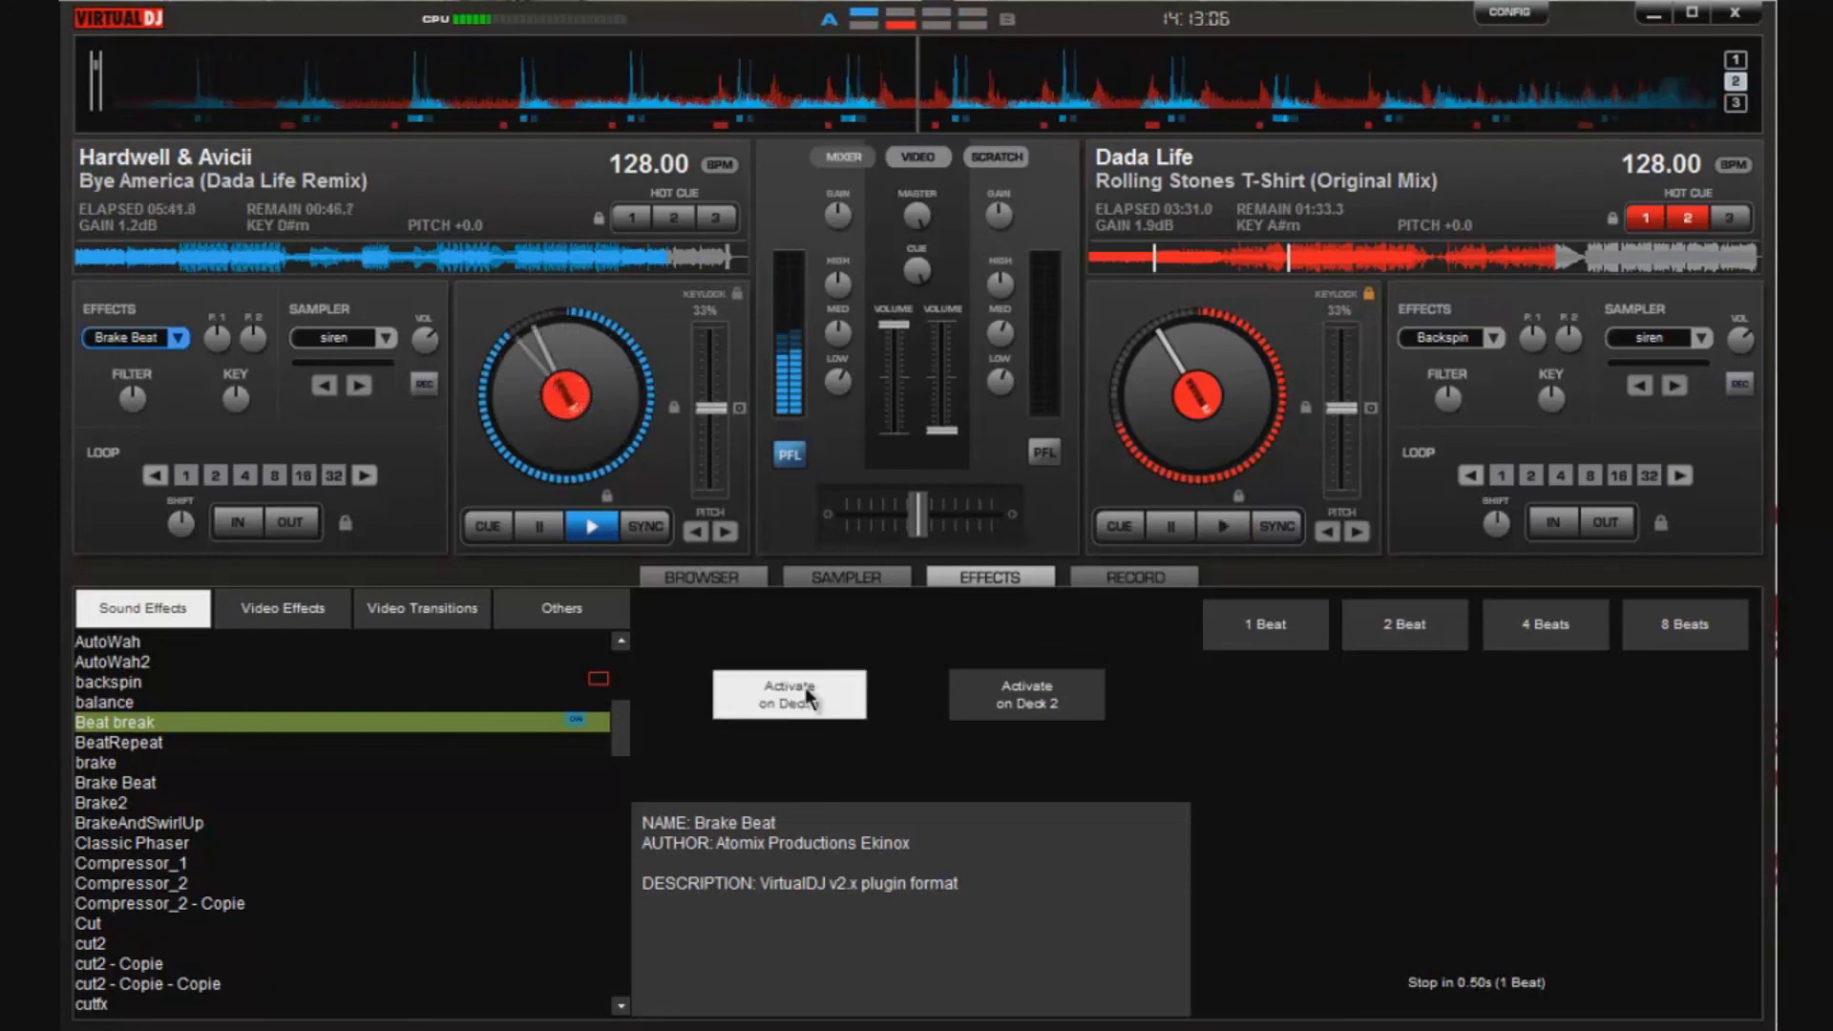
left_click(807, 698)
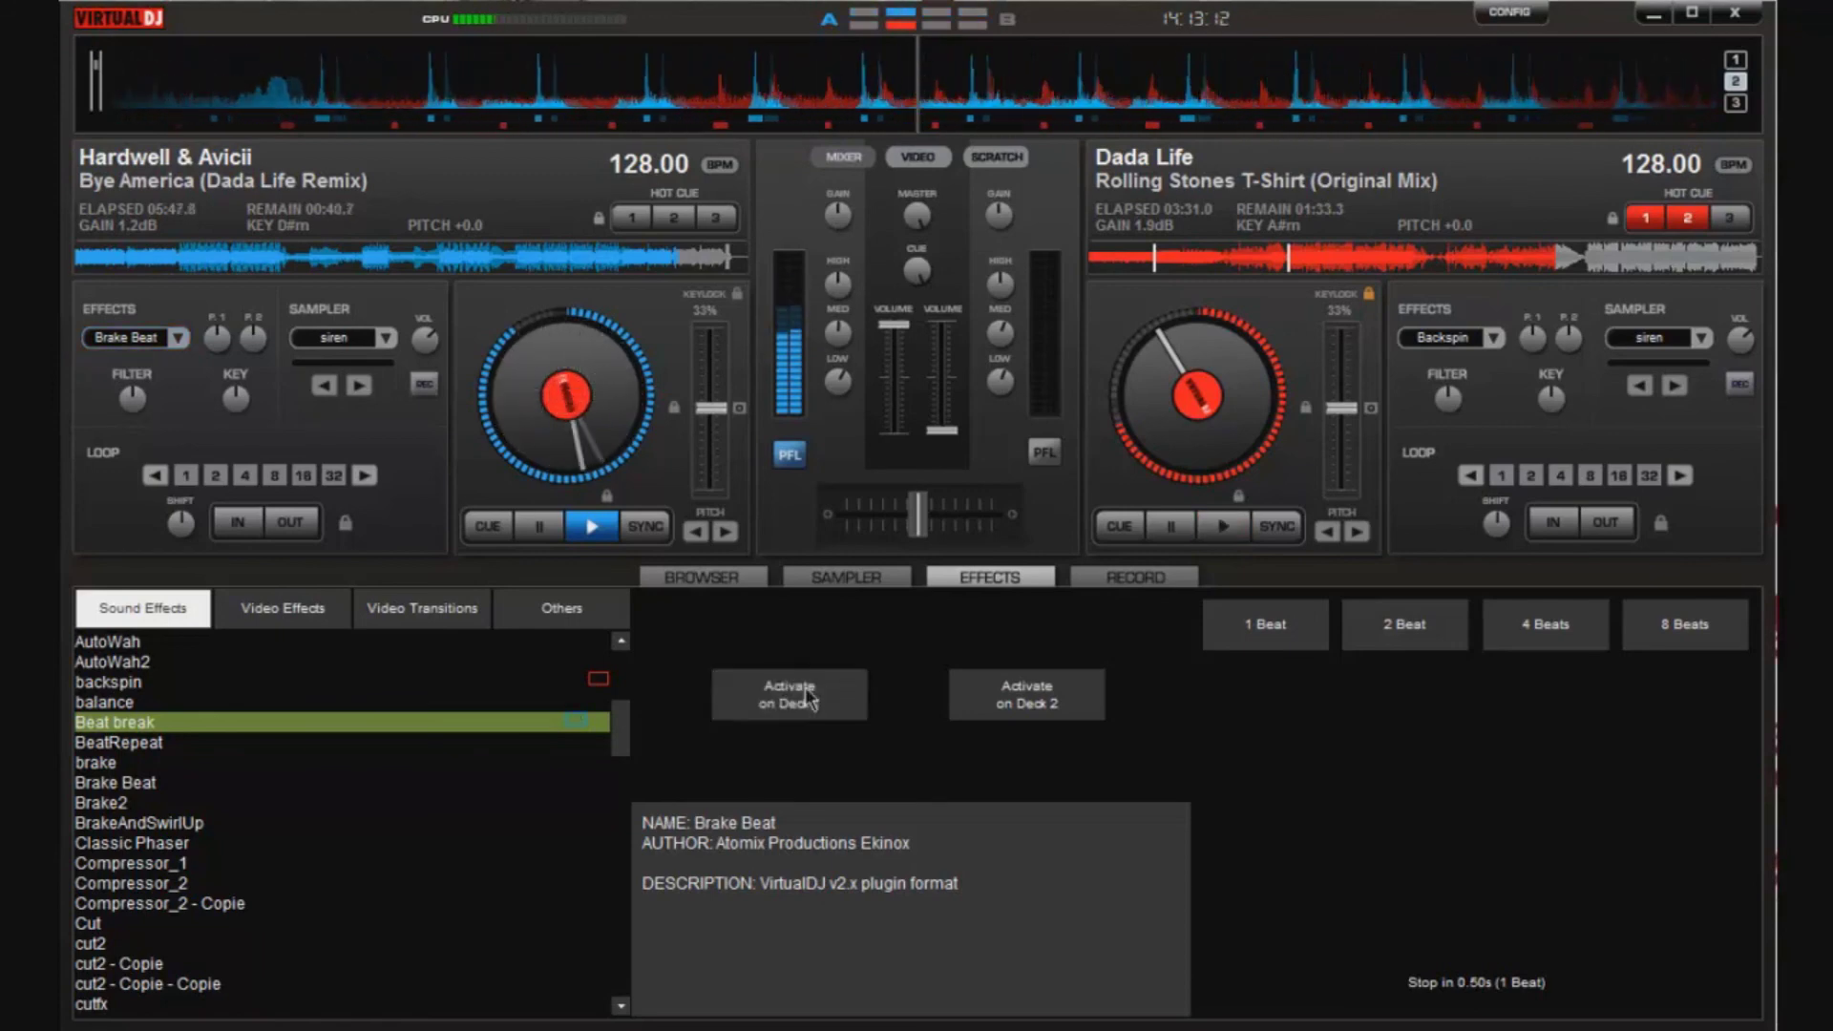
left_click(808, 698)
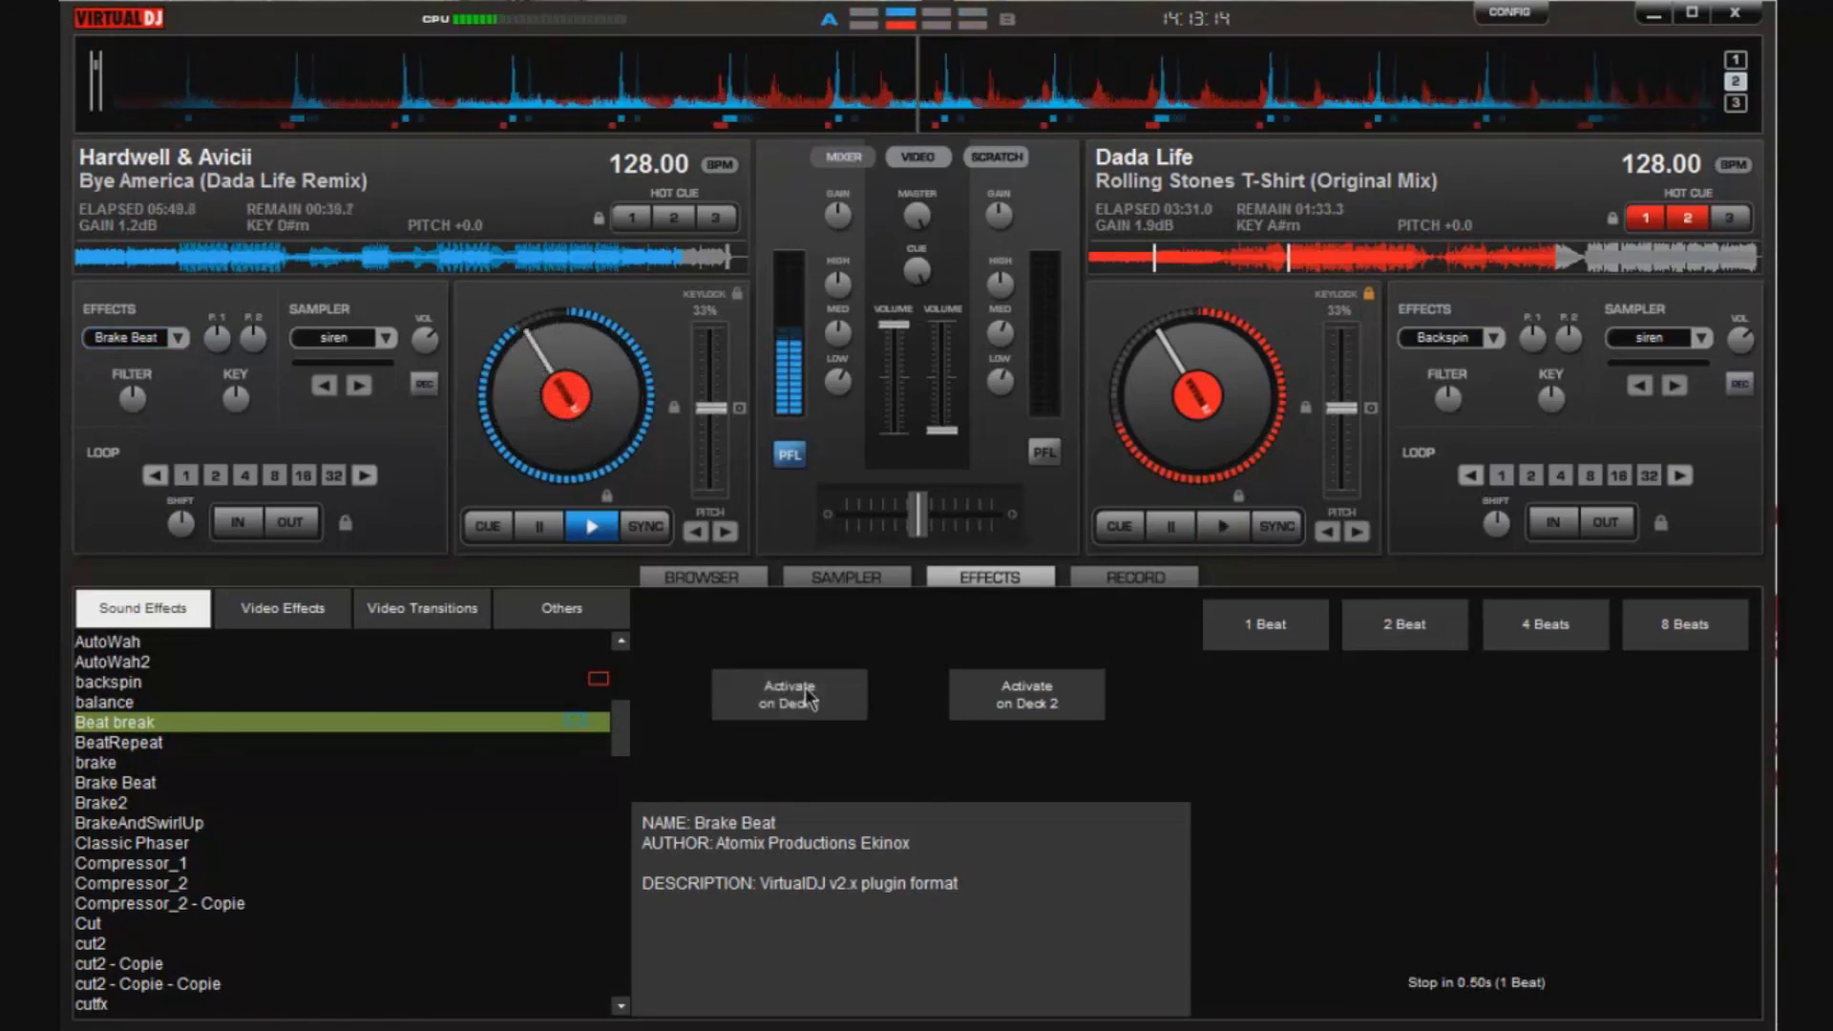
left_click(805, 688)
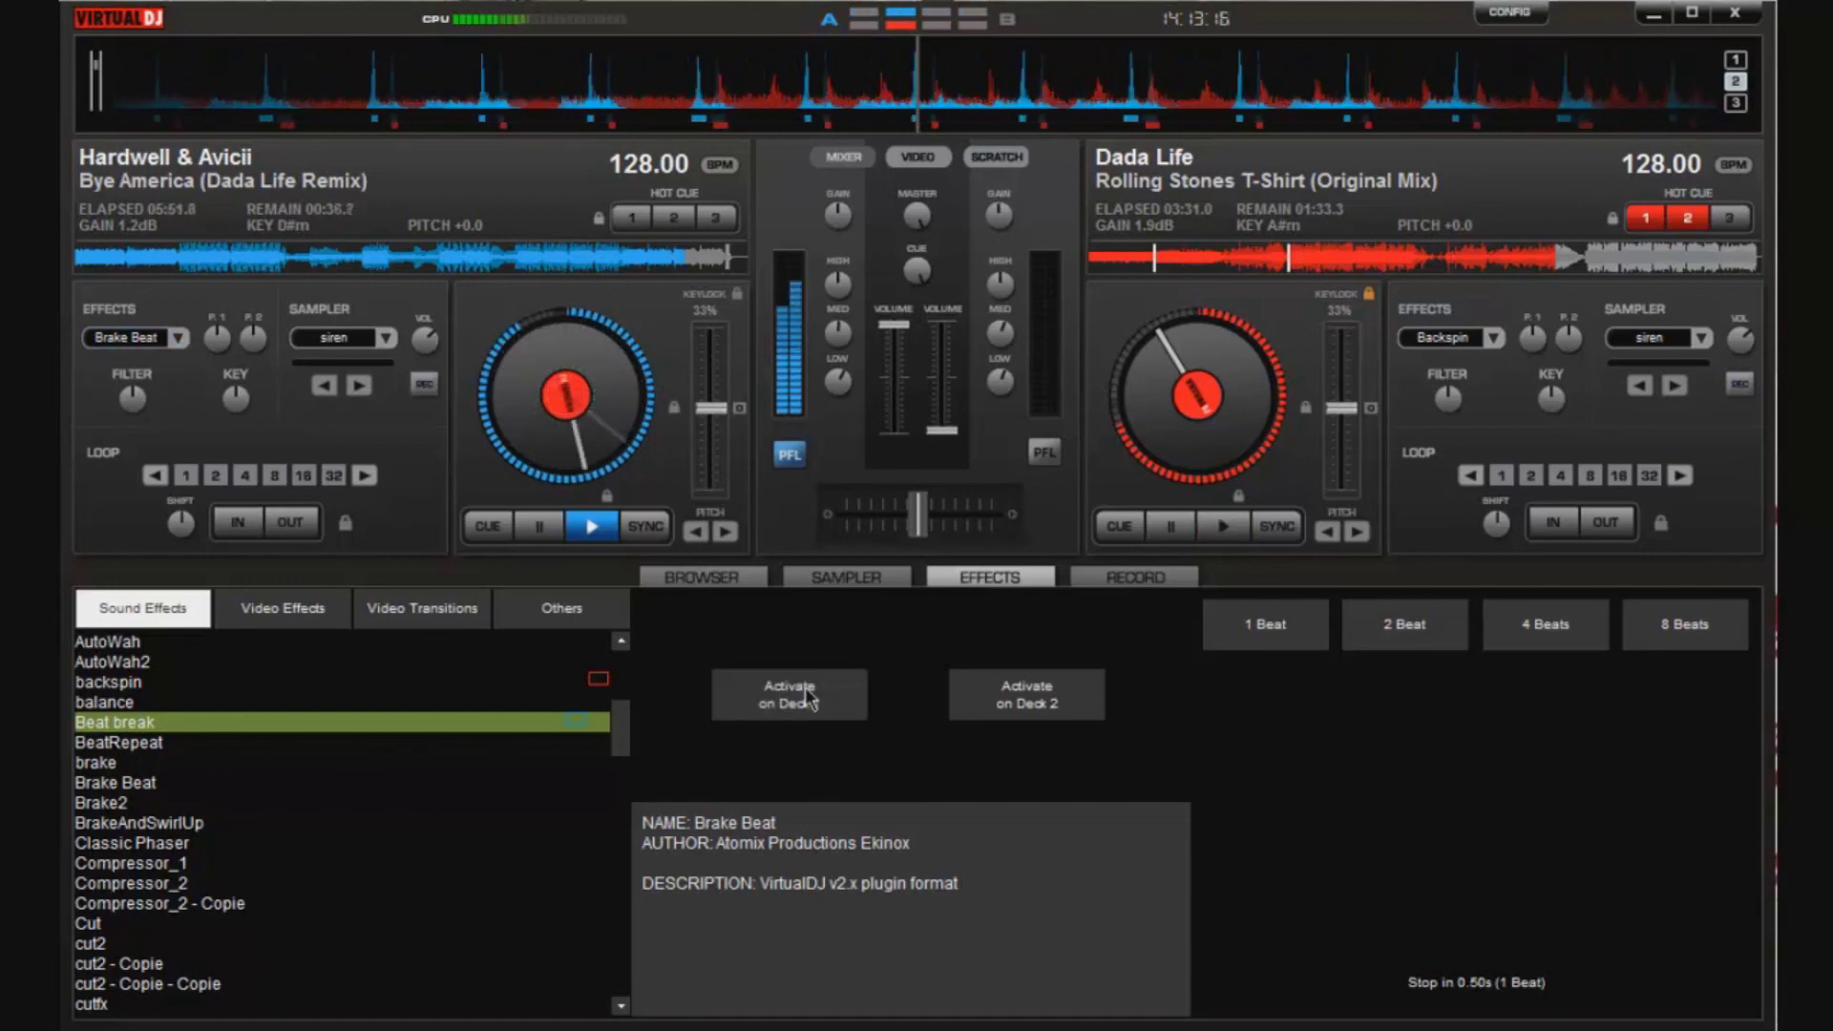
left_click(805, 688)
left_click(805, 688)
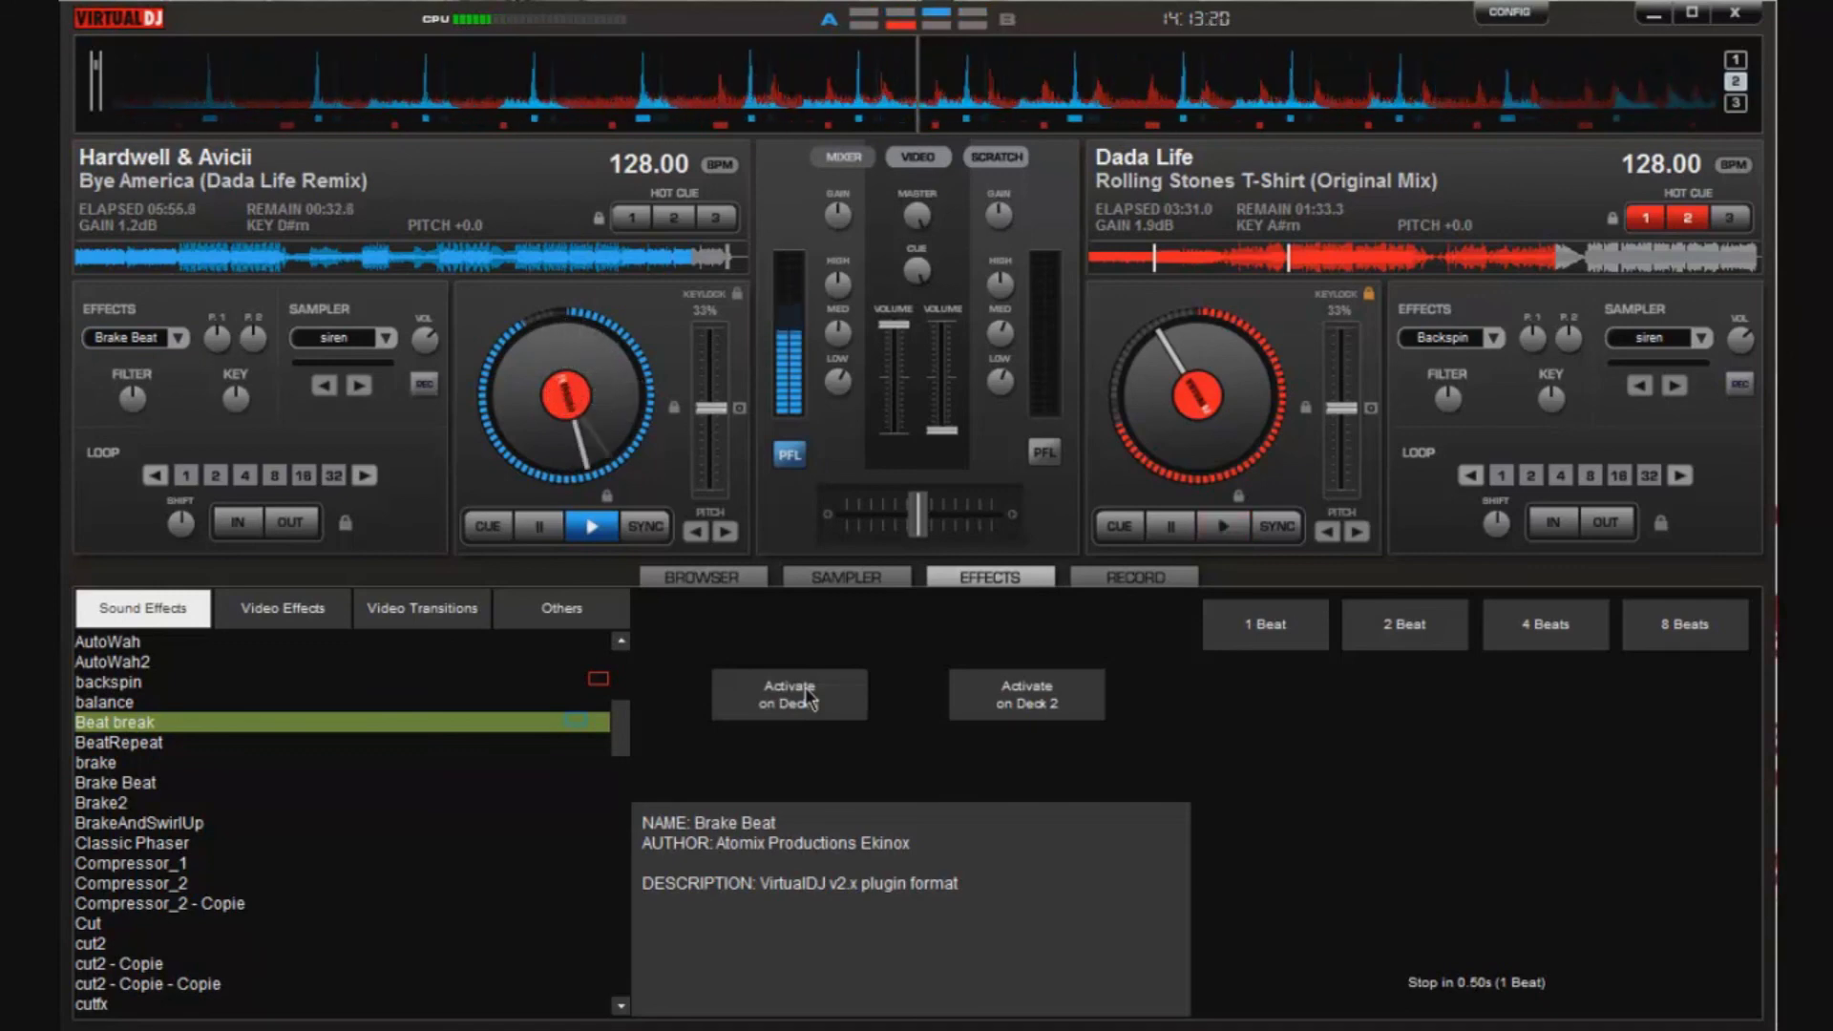
- Keep punctuating the closing section of Bye America (Dada Life Remix) on deck 1 with 1-beat Beat break effects
left_click(805, 687)
left_click(807, 698)
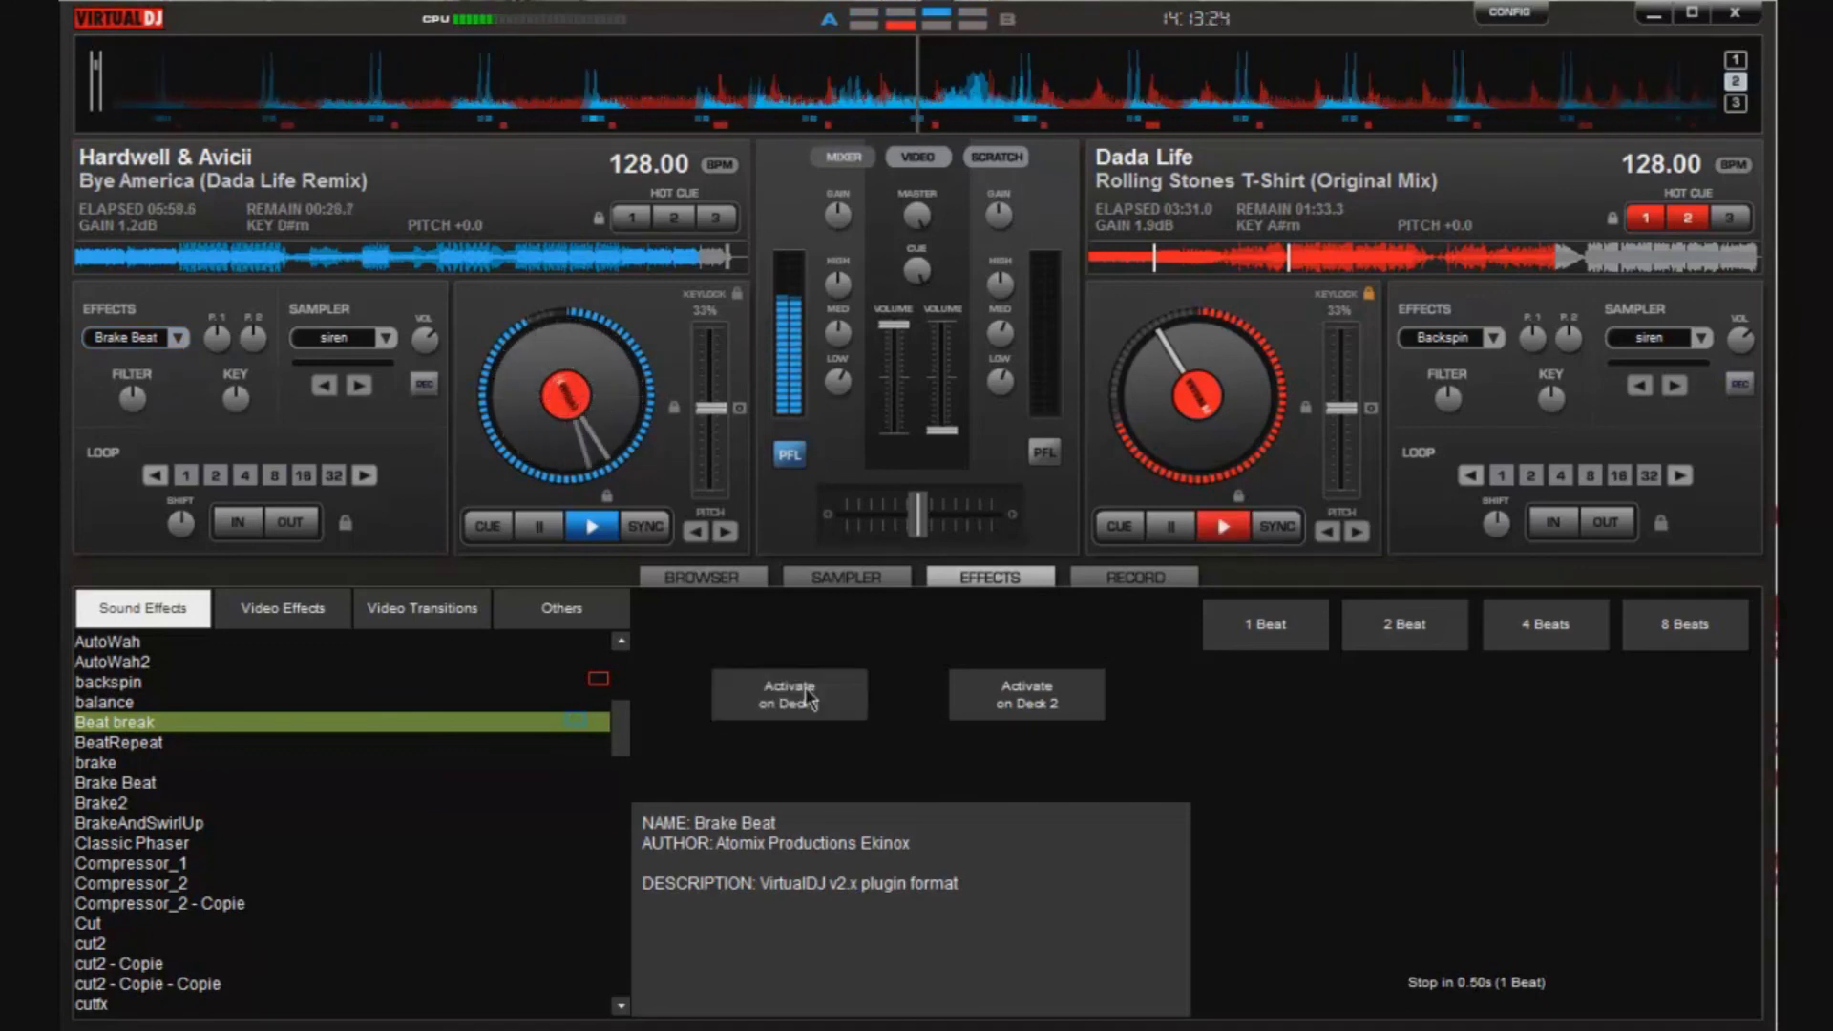
left_click(807, 698)
left_click(807, 698)
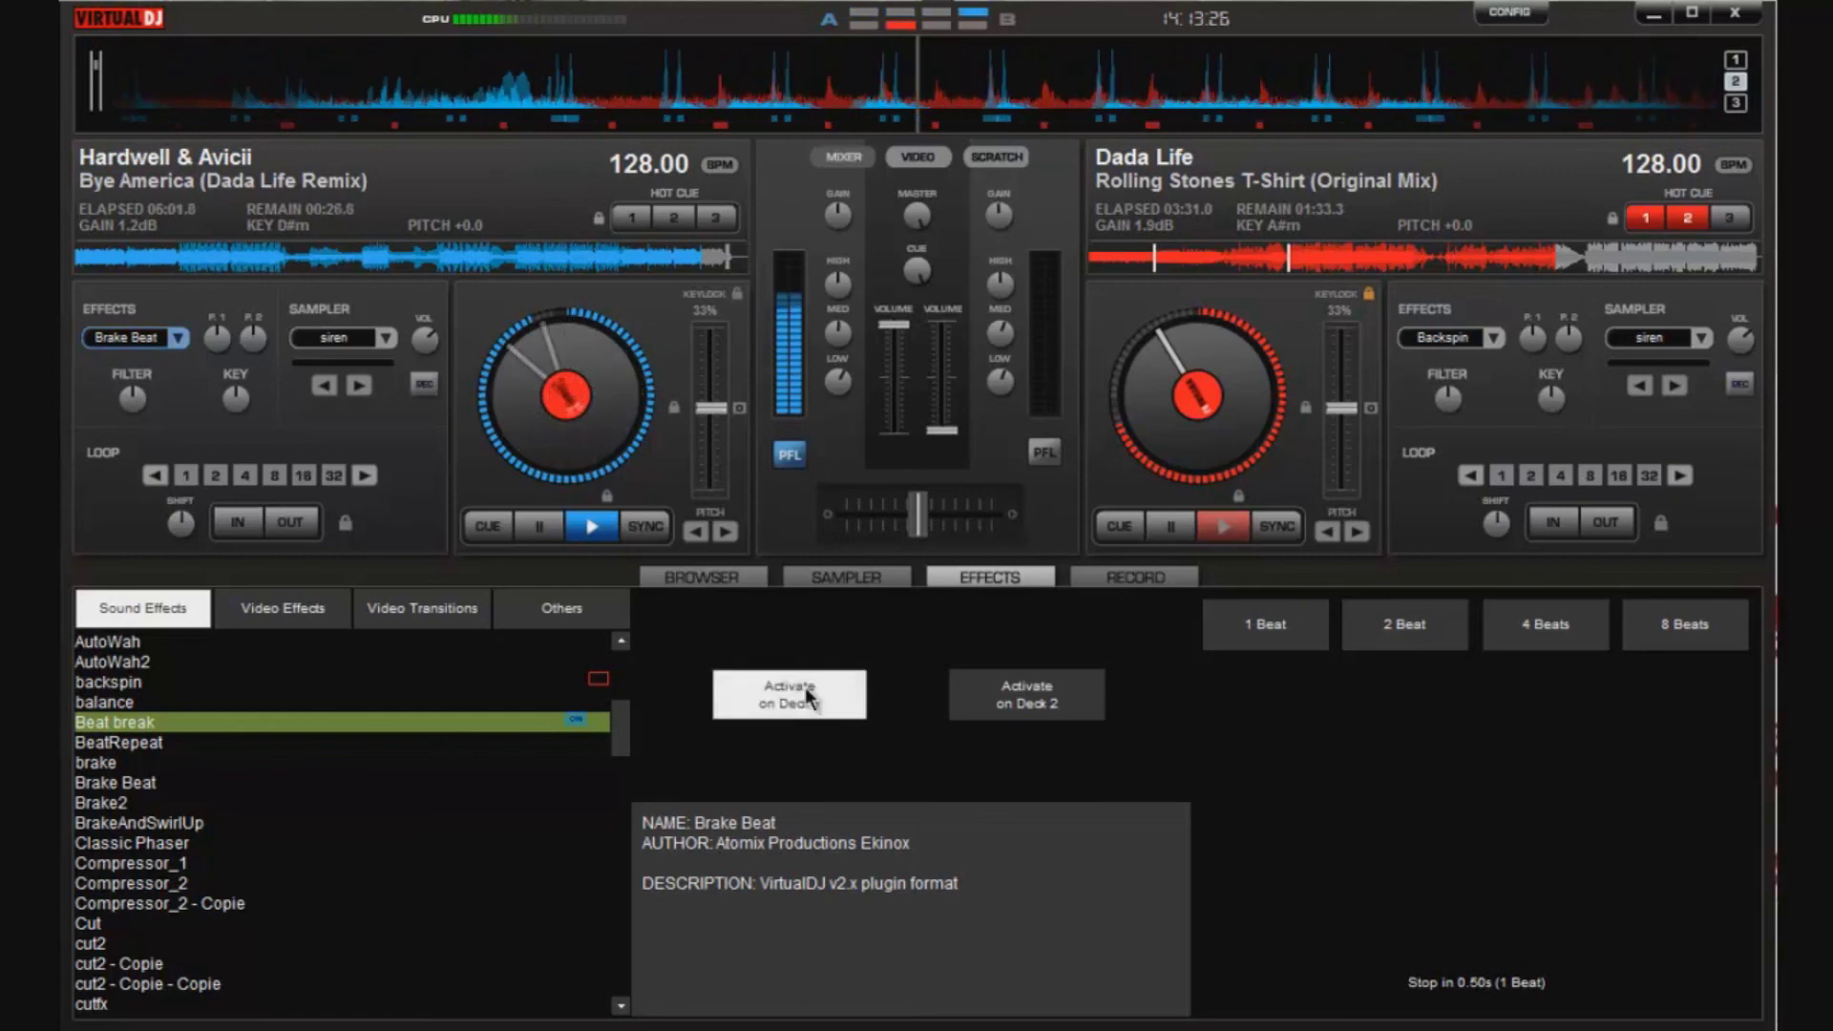
left_click(807, 698)
left_click(807, 698)
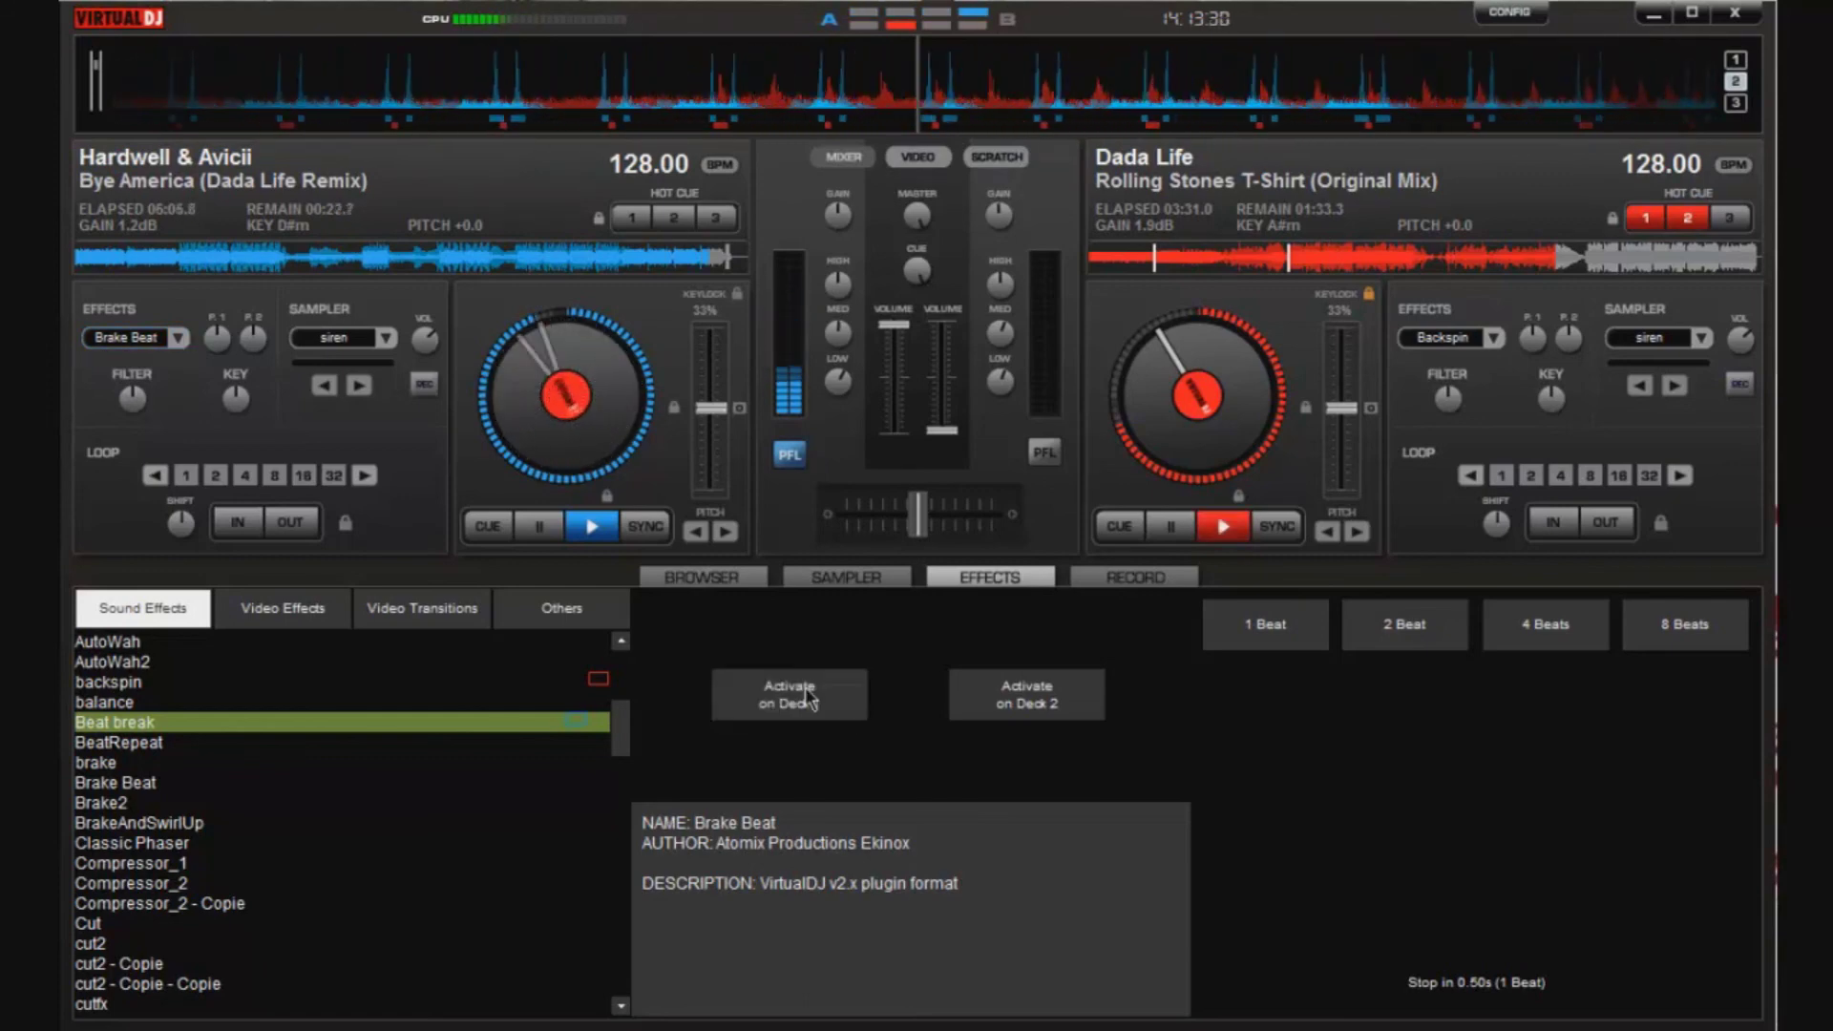
left_click(807, 695)
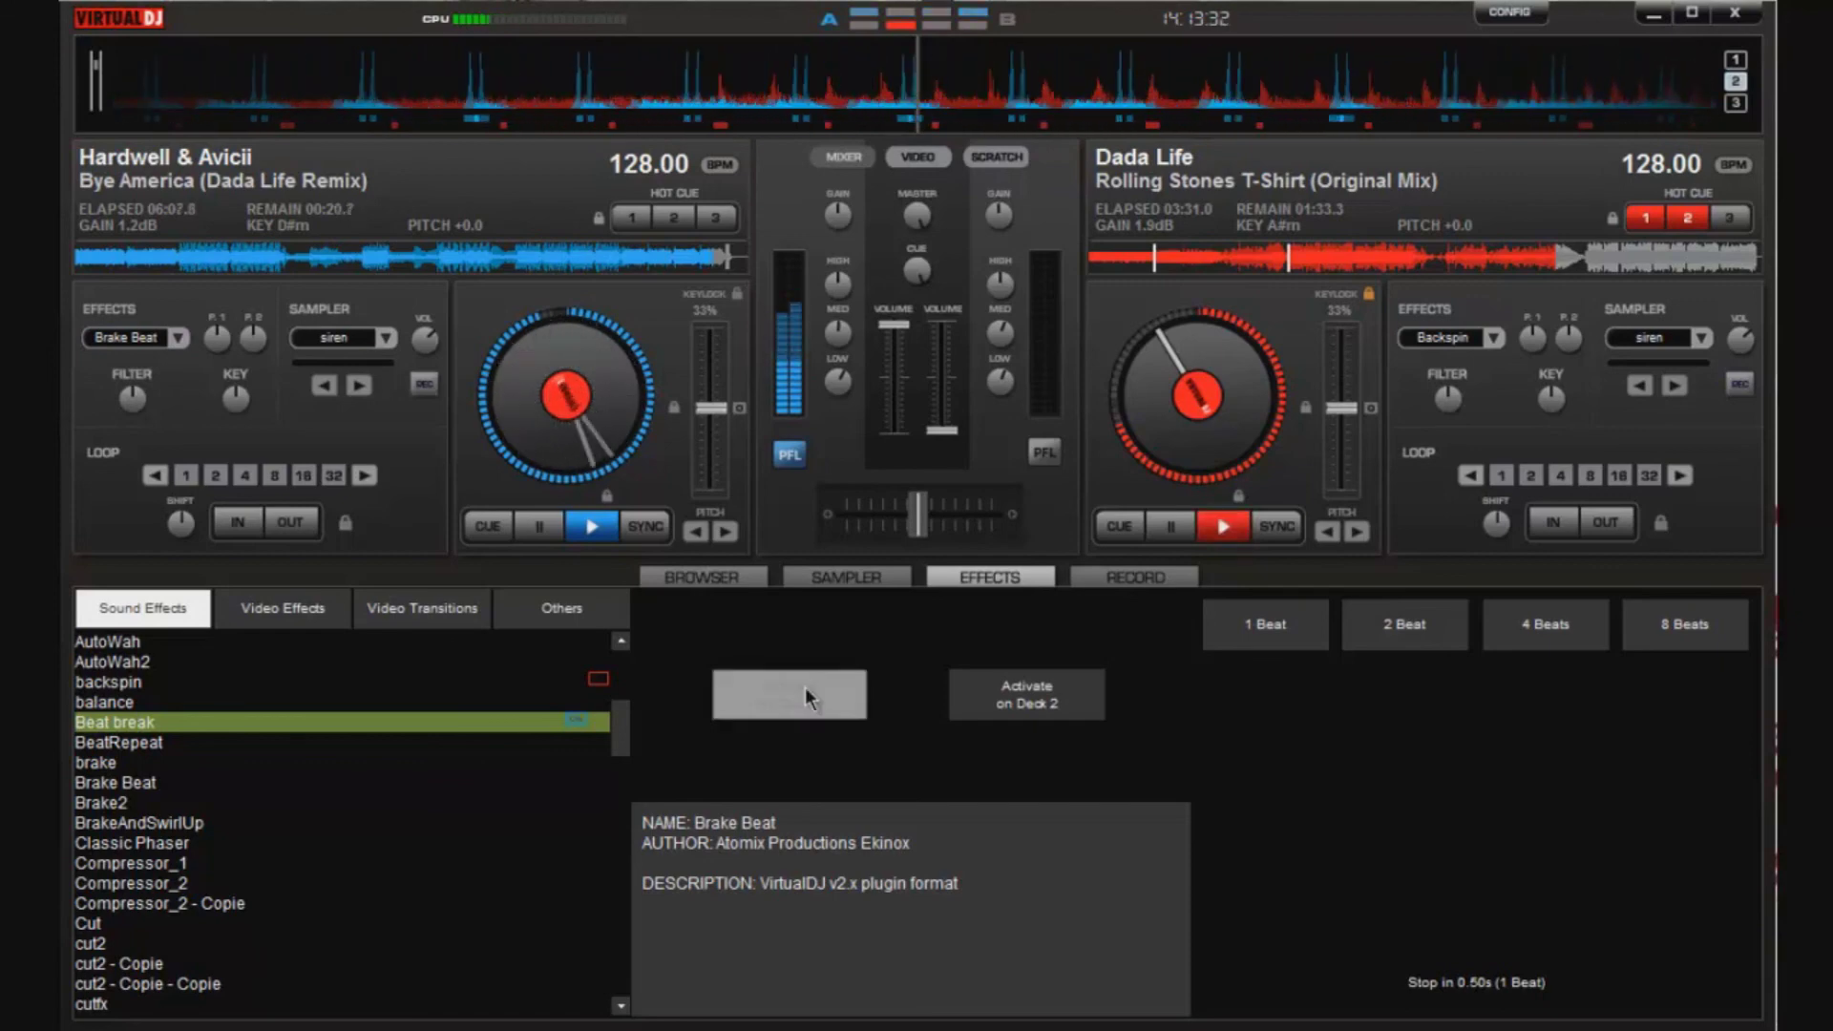
left_click(807, 698)
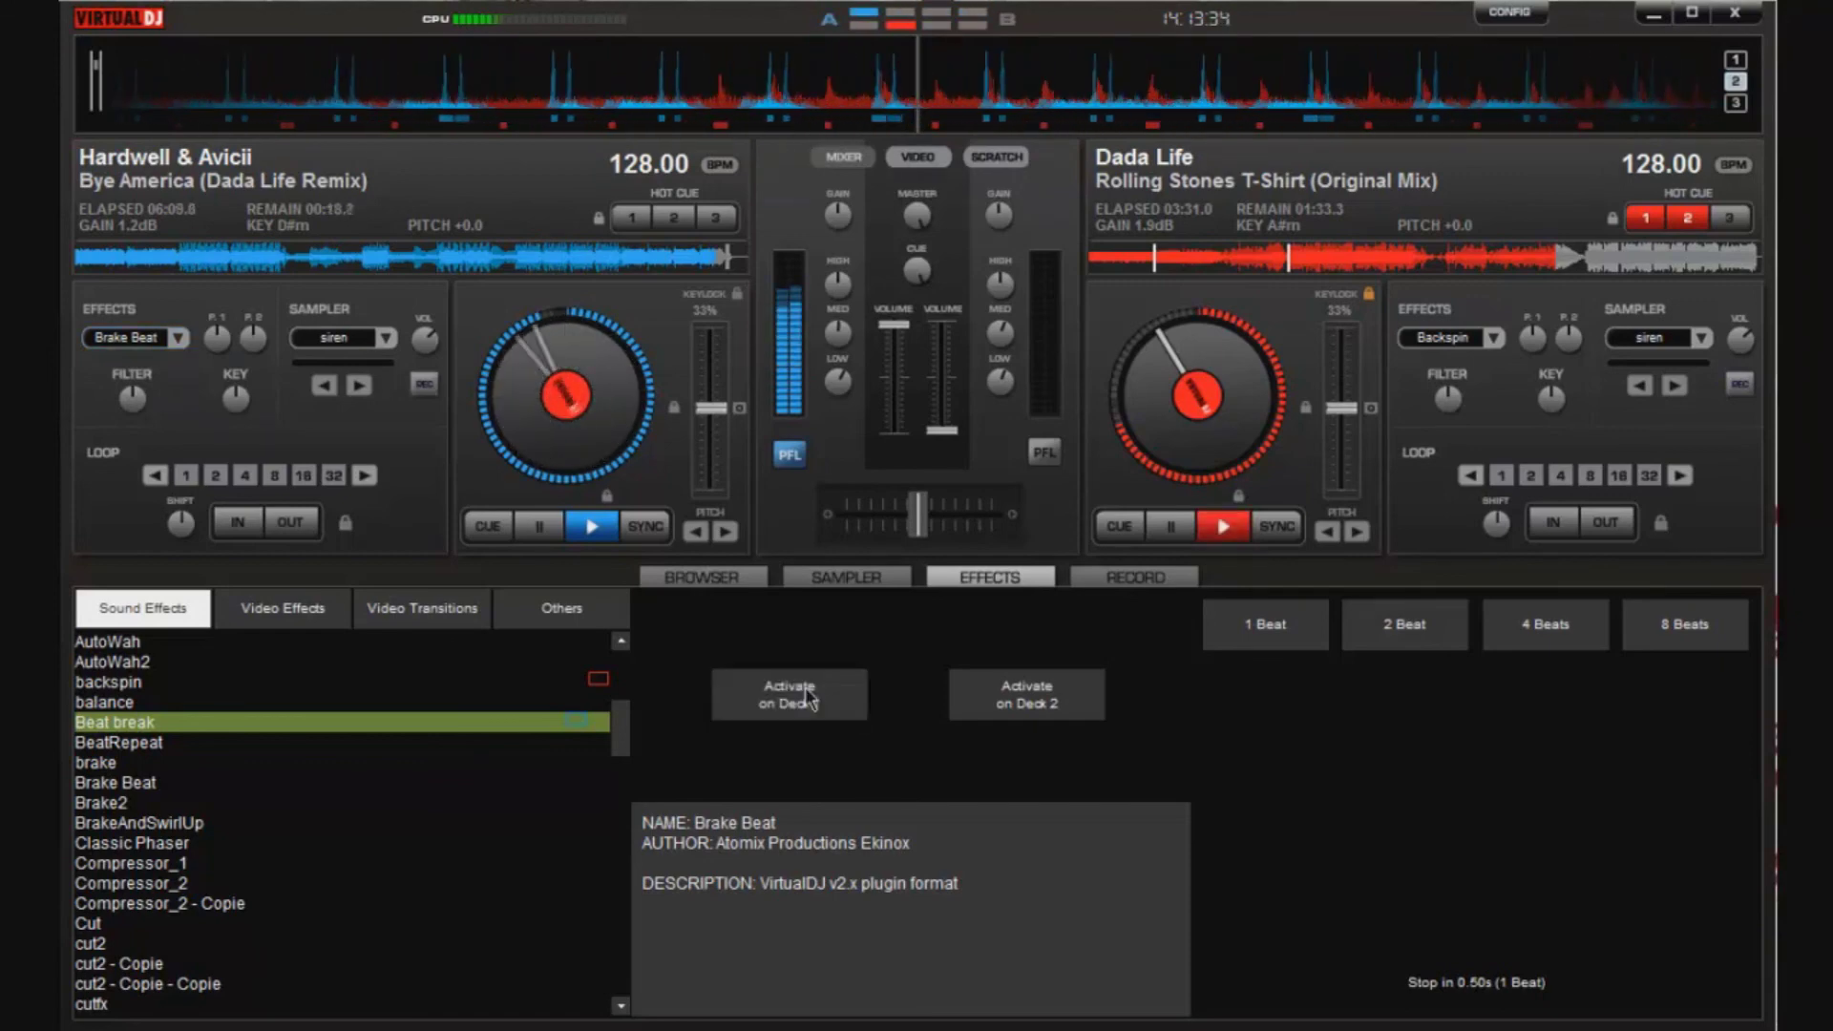
left_click(805, 688)
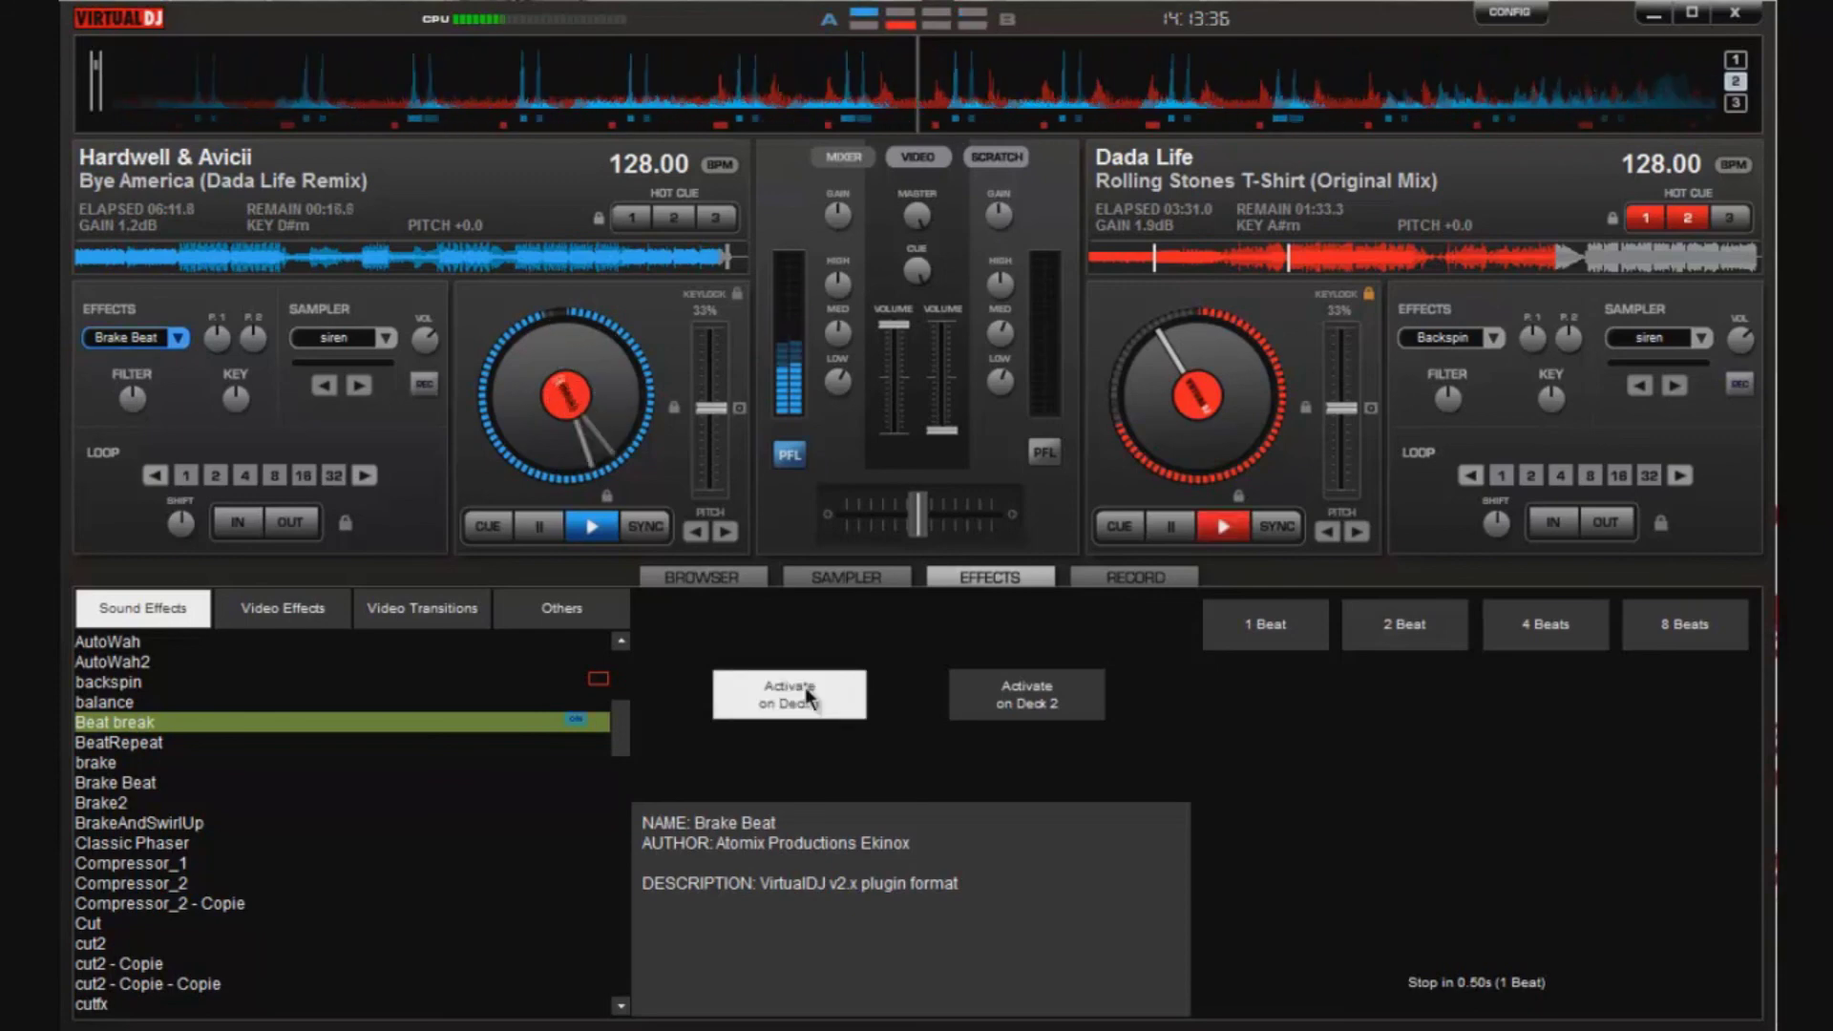
left_click(805, 688)
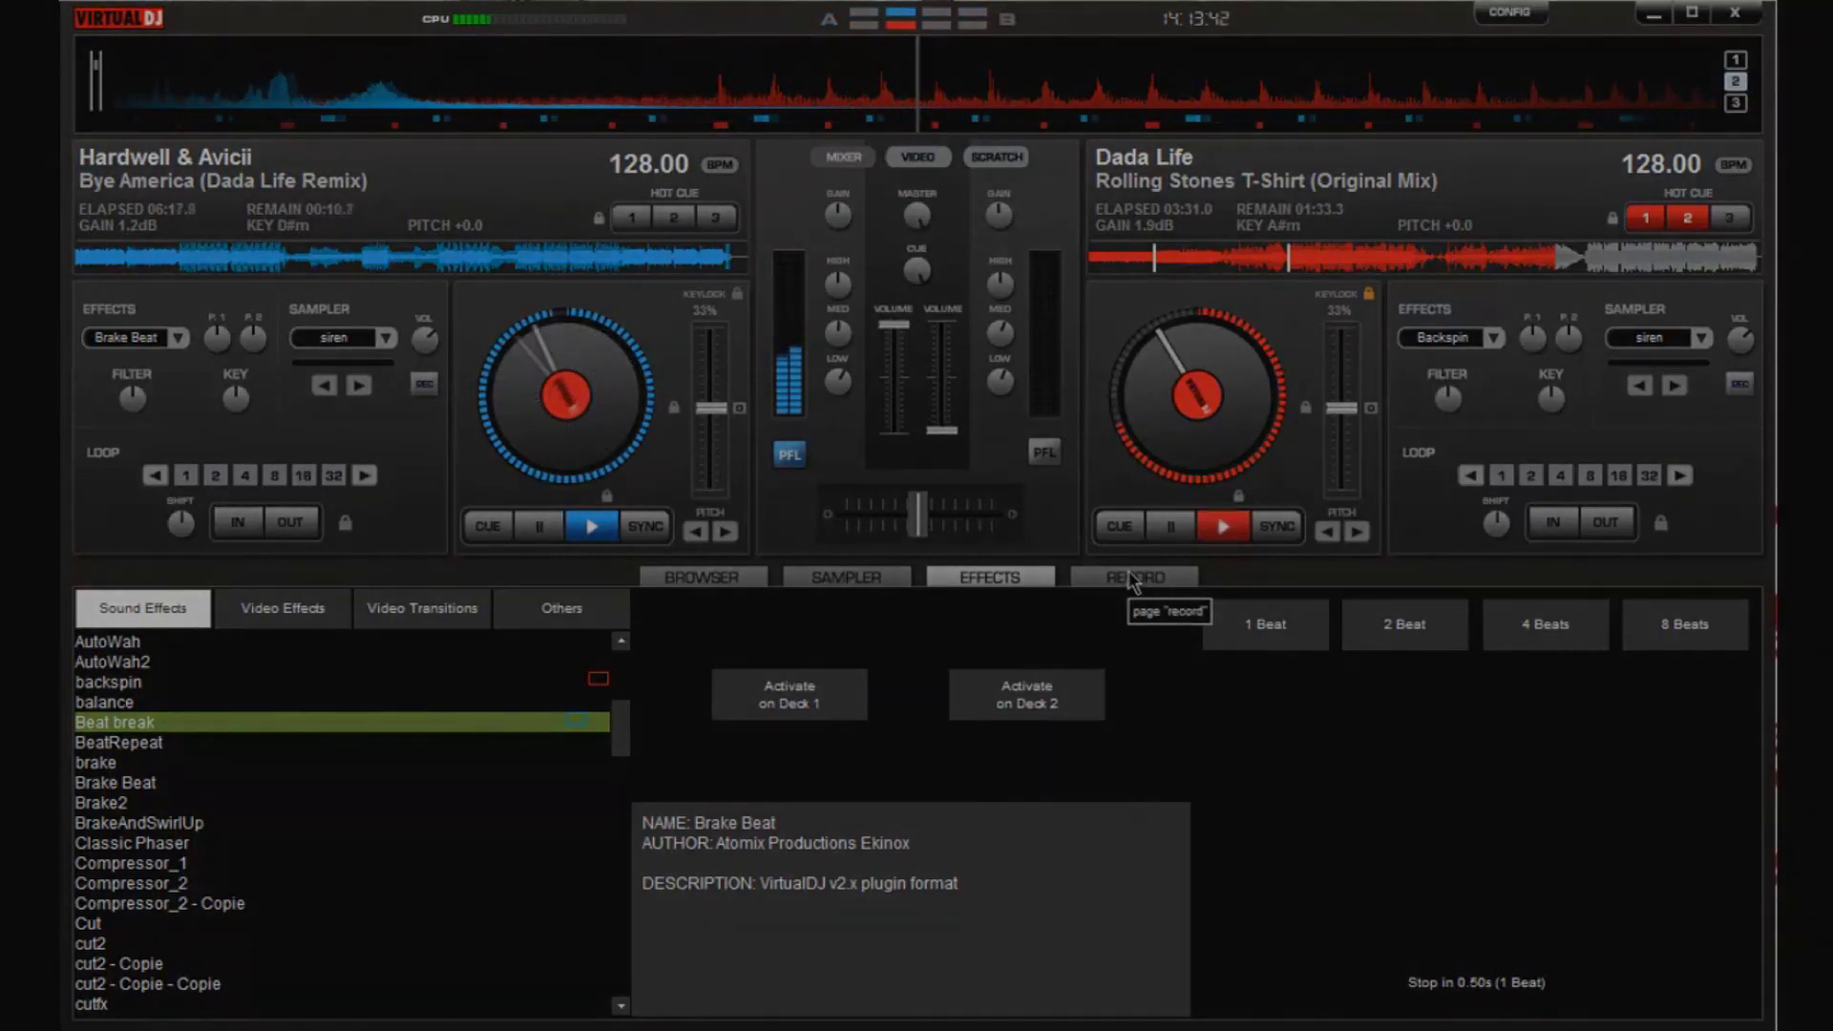
- Fade out Bye America on deck 1 by lowering its channel volume most of the way to end the mix
left_click_drag(913, 337, 919, 407)
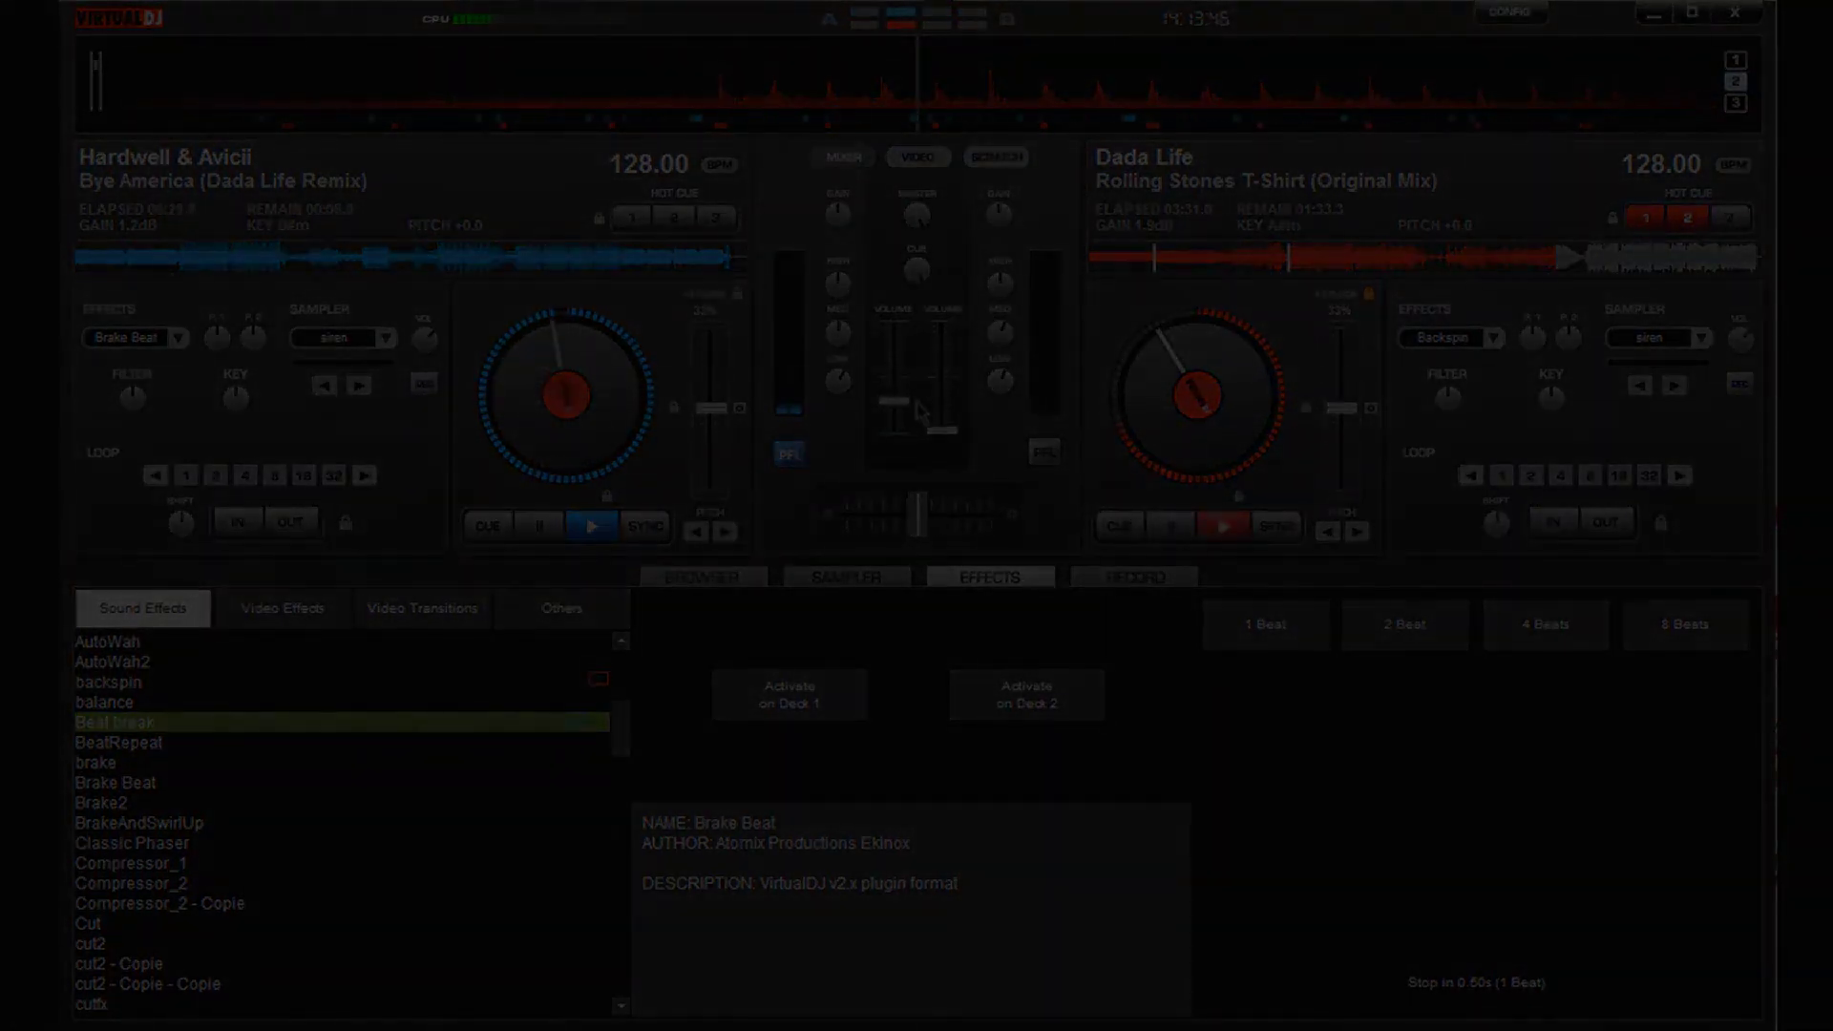